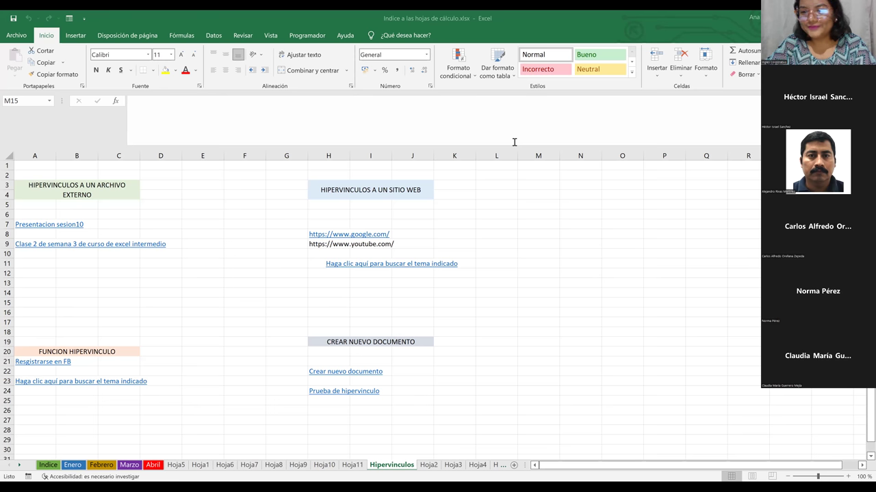
- After viewing Google in Edge, return to the Indice a las hojas de cálculo workbook and select an empty cell
scroll(514, 274, down, 1)
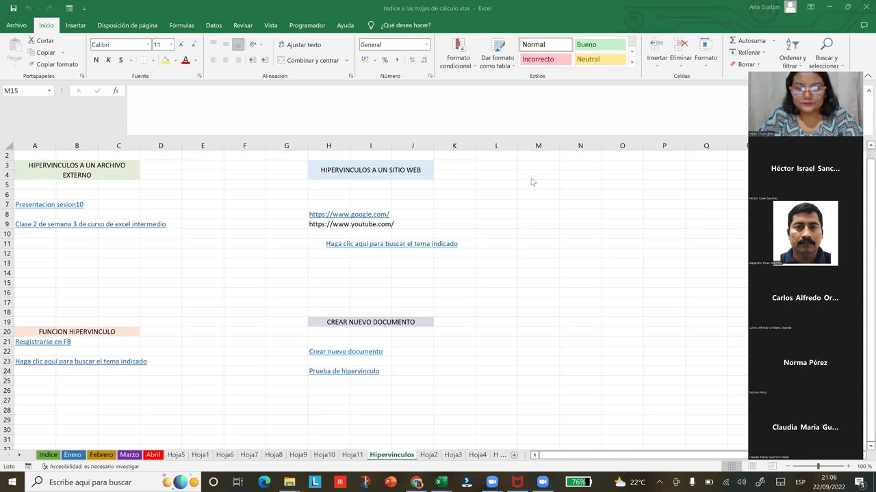
key(alt+Tab)
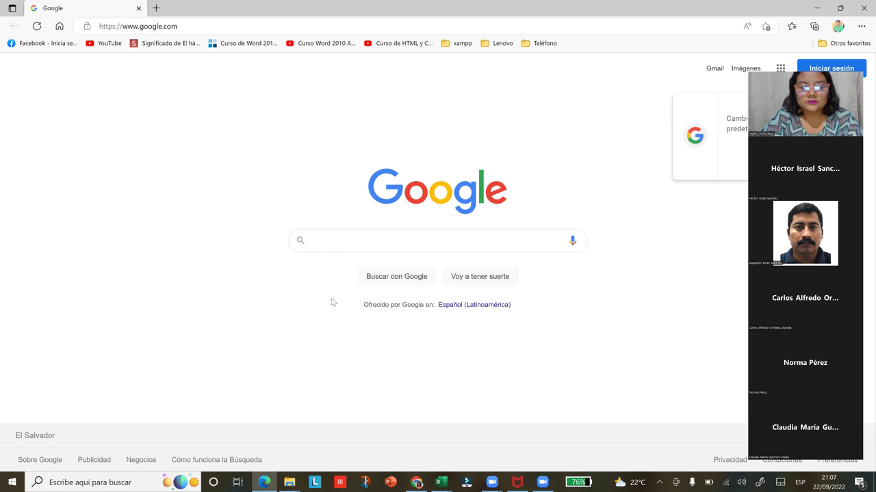
click(443, 482)
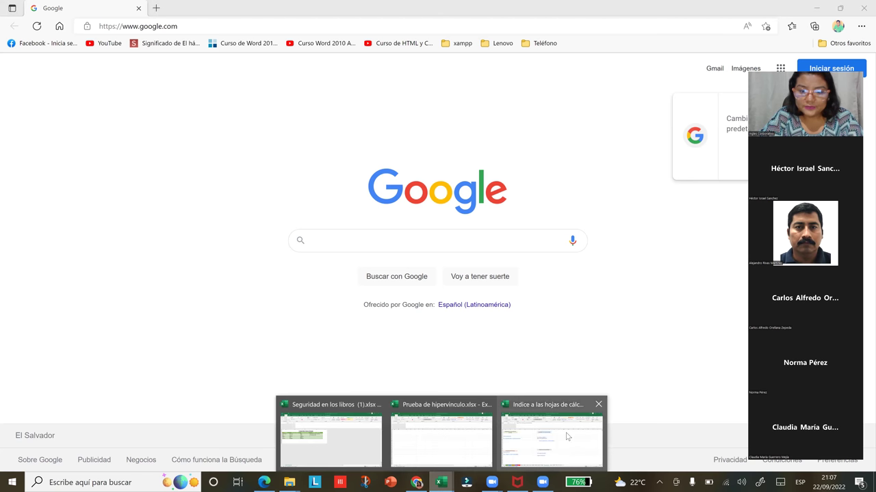
click(567, 435)
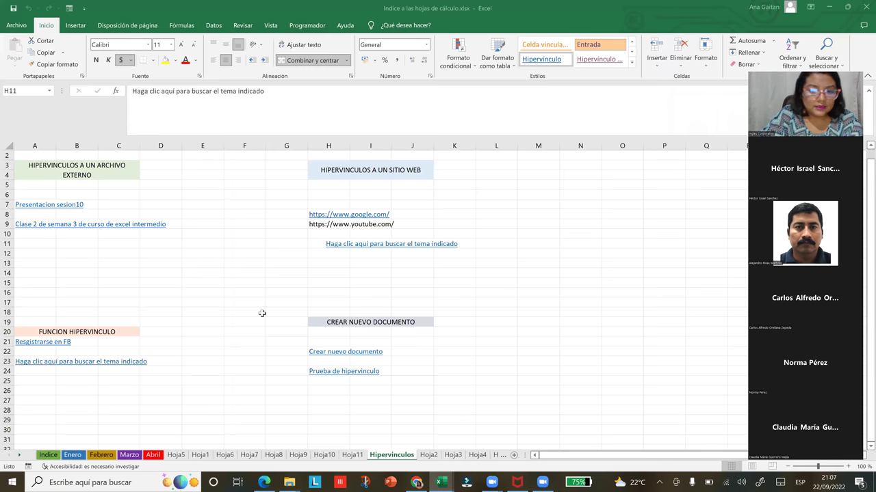
click(51, 342)
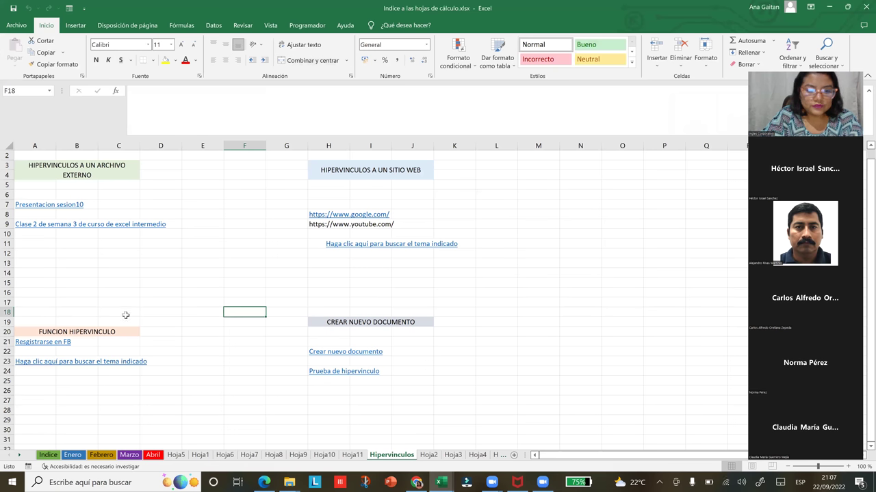
ctrl+scroll(125, 315, up, 6)
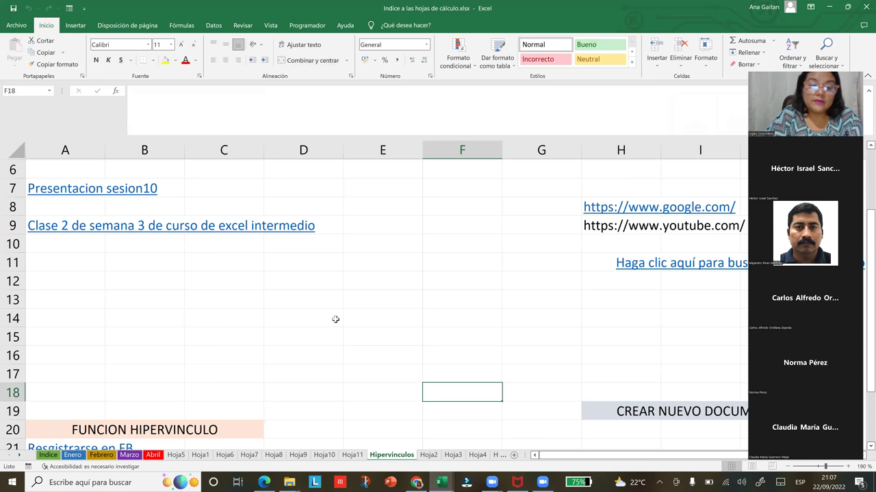
key(Down)
key(Down)
key(Down)
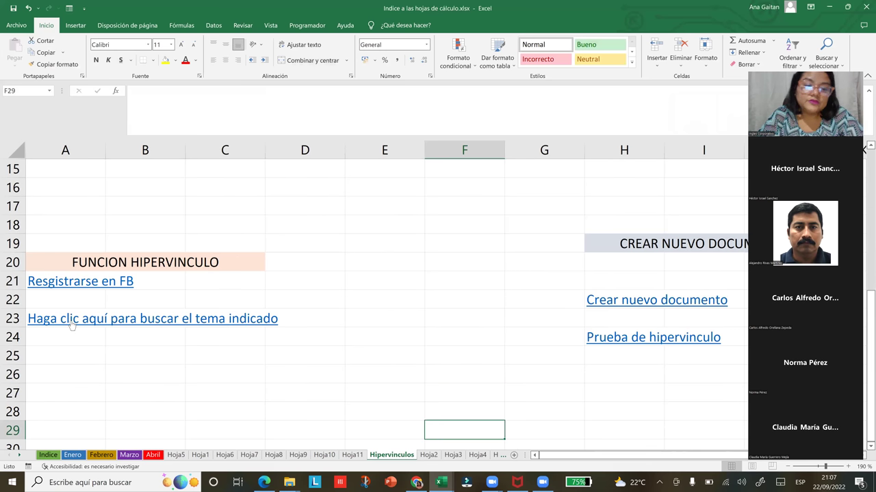
key(Up)
key(Up)
key(Up)
key(Left)
key(Left)
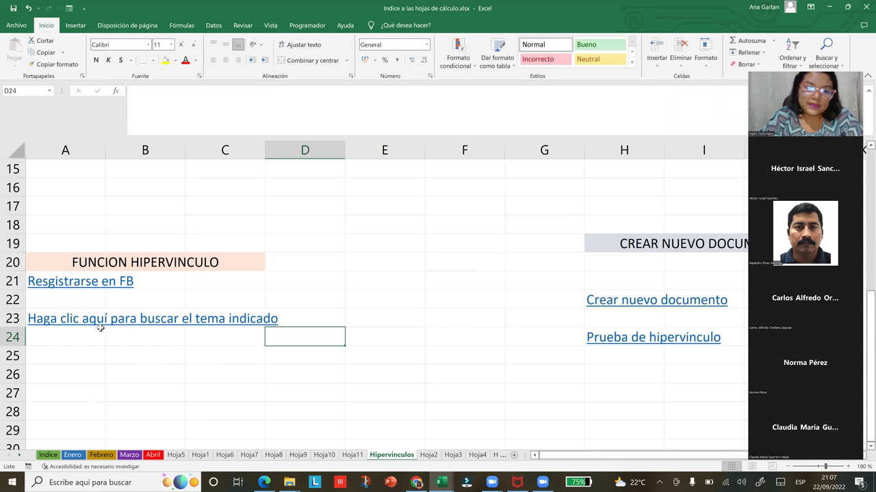
- Follow the A23 'Haga clic aquí' link to Google, then return to the Indice a las hojas de cálculo workbook
click(74, 327)
click(74, 325)
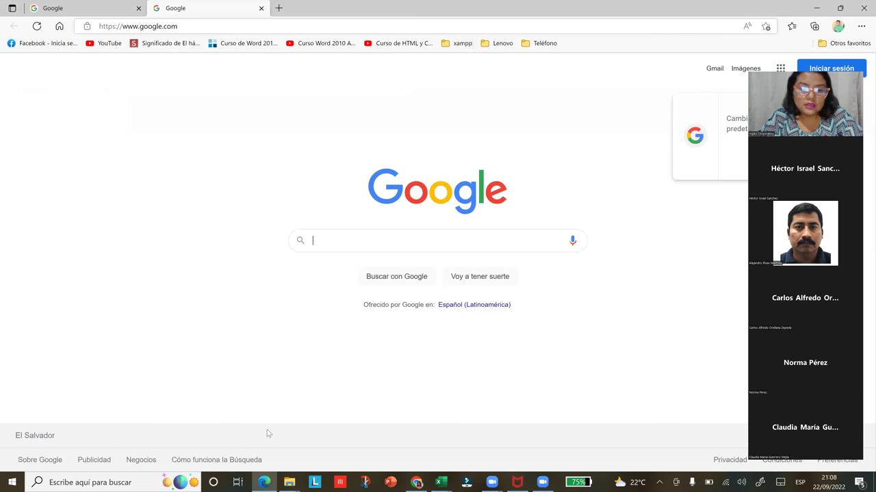
click(439, 482)
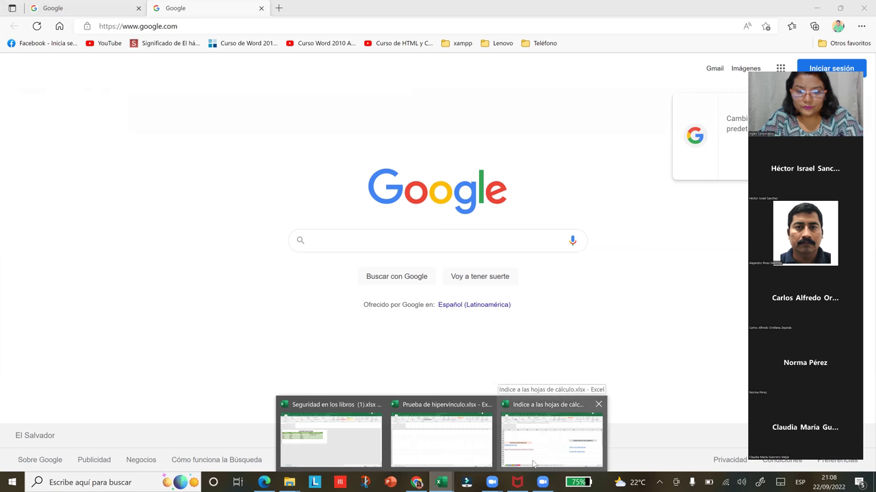
click(533, 465)
- From the Excel workbook, follow the 'Resgistrarse en FB' link in A21 to Facebook
click(441, 482)
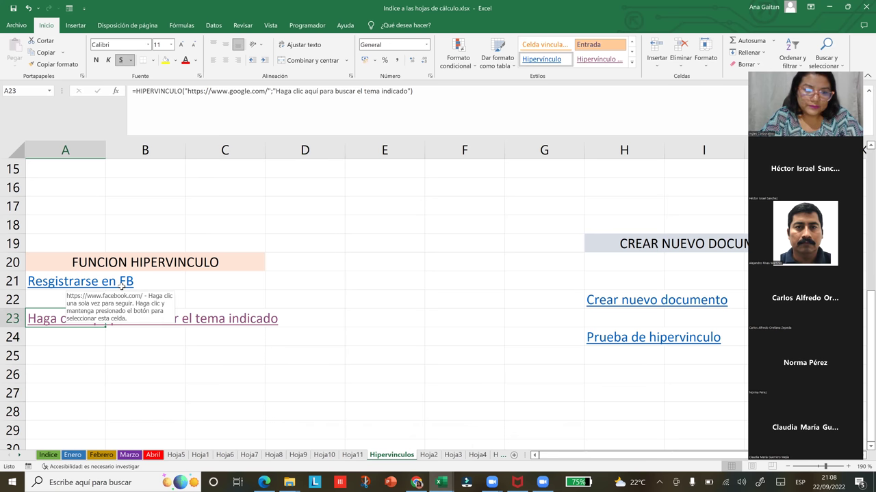
click(83, 276)
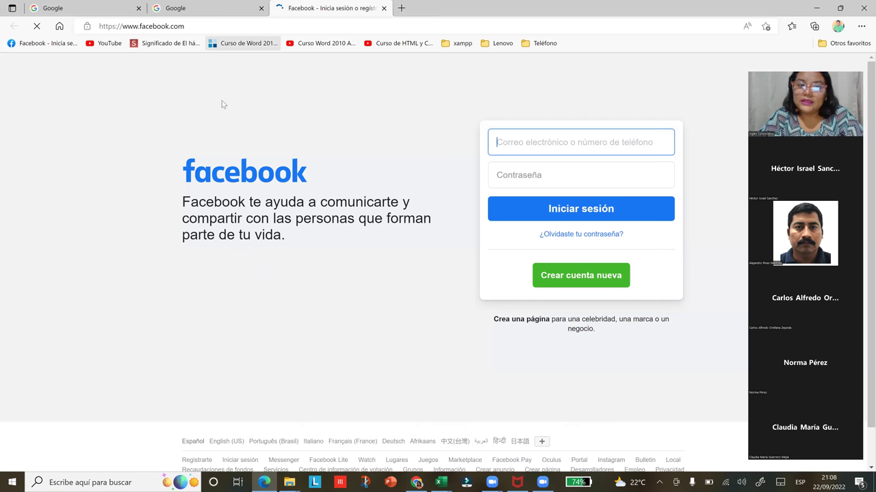
- Leave the Facebook page in Edge and bring the Indice a las hojas de cálculo workbook back
key(ctrl+l)
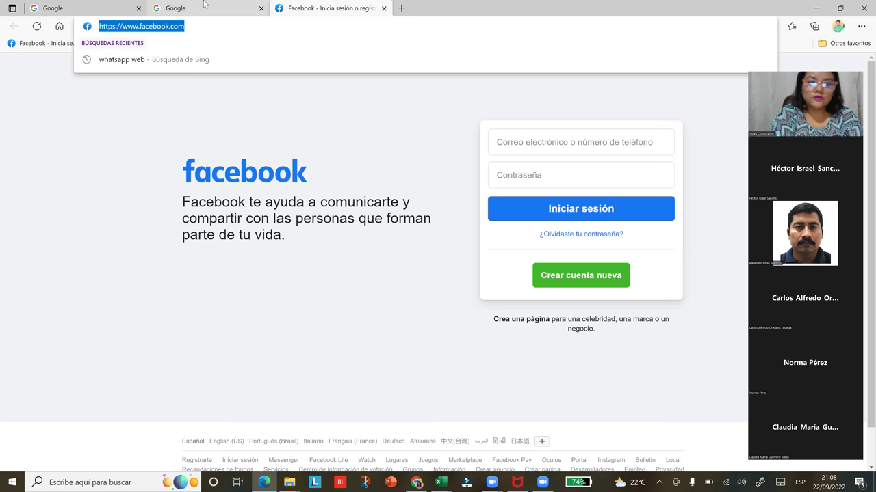
click(247, 97)
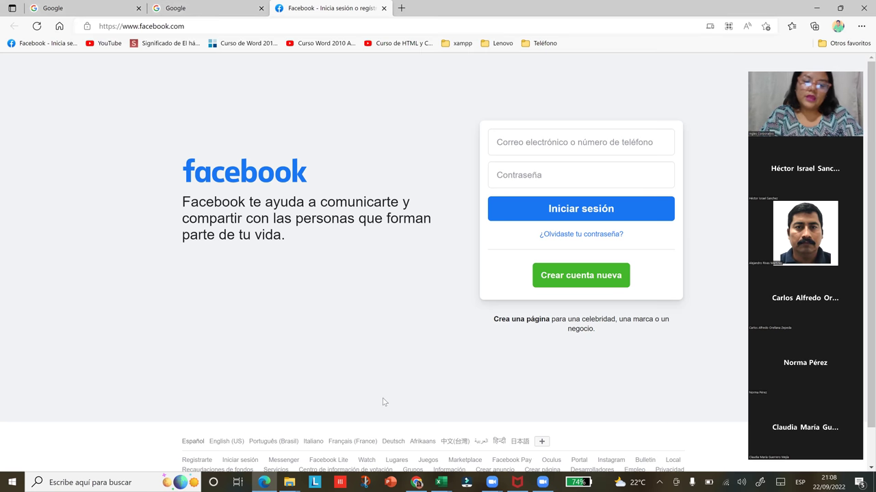
click(448, 482)
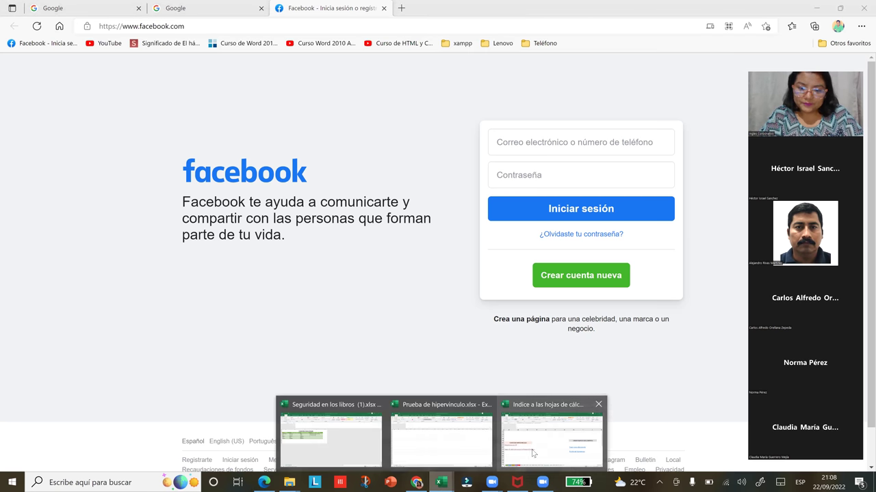
click(508, 439)
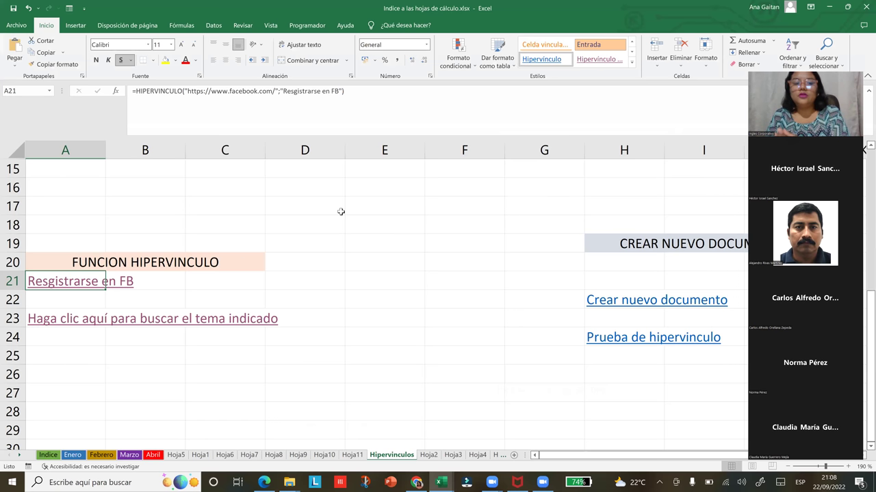
key(Down)
key(Down)
key(Down)
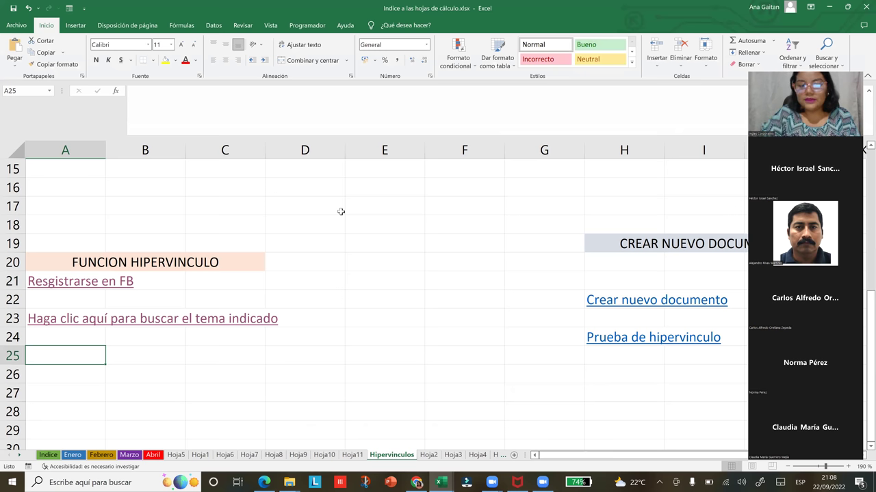
right_click(84, 358)
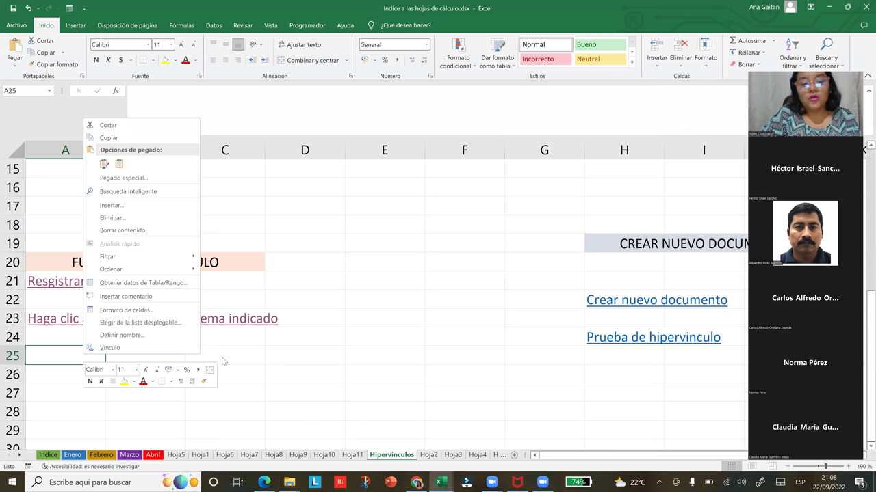
click(133, 350)
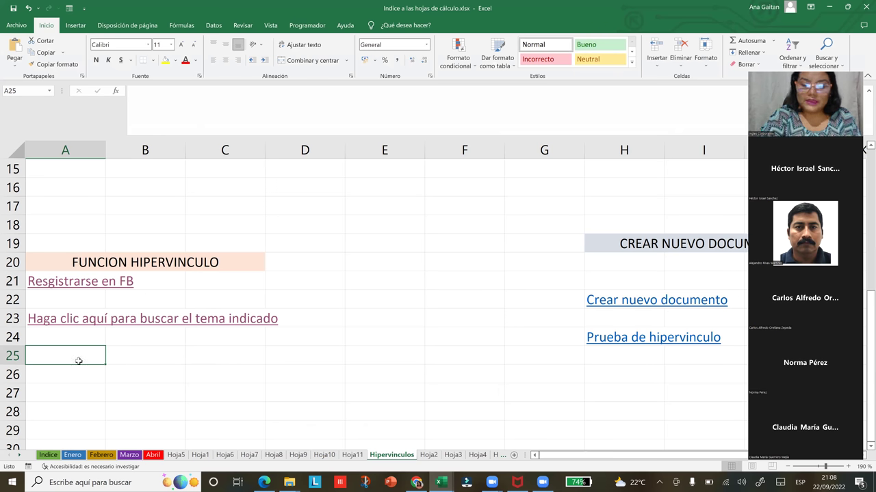
- Start a =HIPERVINCULO formula in A25, then delete it and cancel the edit
text(=h)
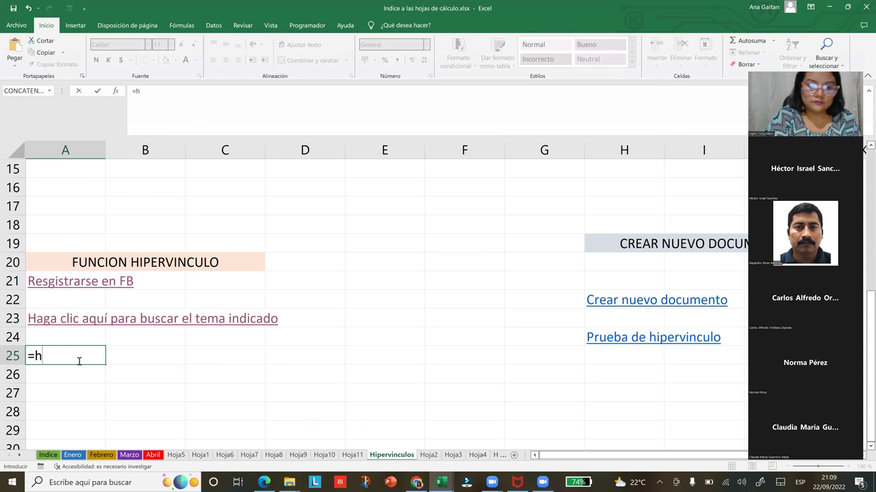
text(i)
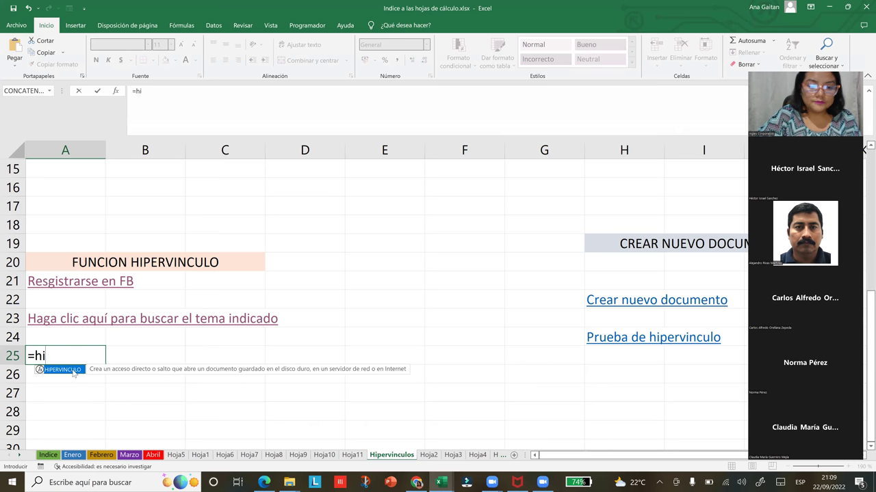
double_click(74, 373)
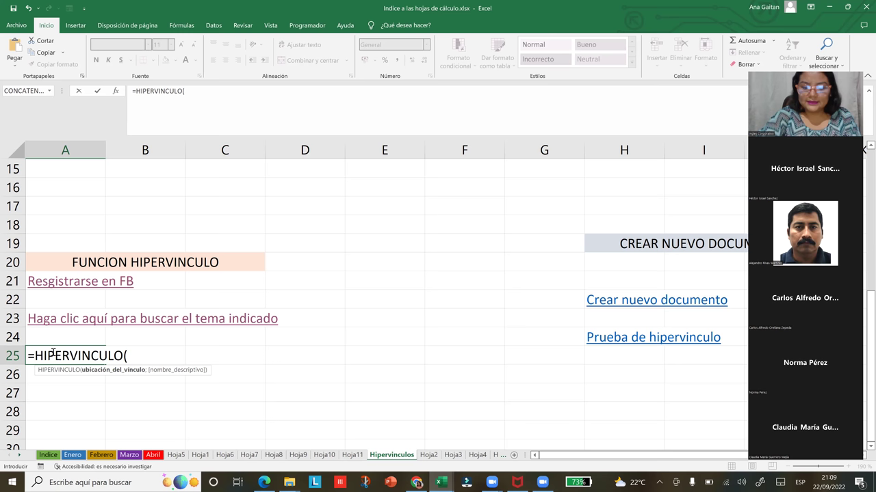
key(BackSpace)
key(BackSpace)
key(BackSpace)
key(BackSpace)
key(BackSpace)
key(BackSpace)
key(BackSpace)
key(Escape)
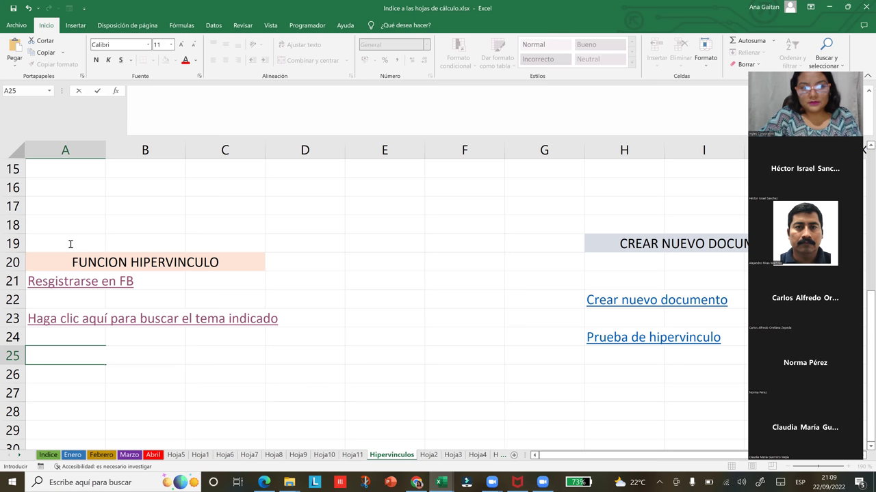
- Leave A25 and select cells C26, E24, then the empty cell A24
key(F2)
scroll(60, 49, down, 1)
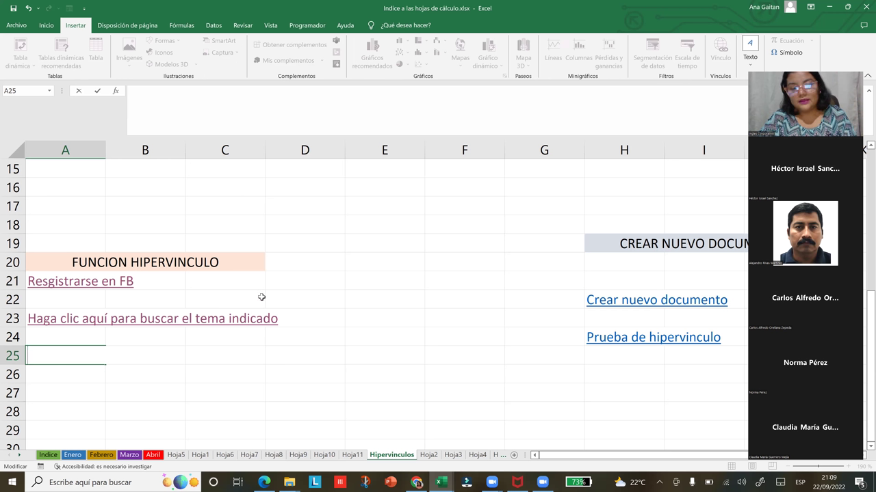
click(239, 377)
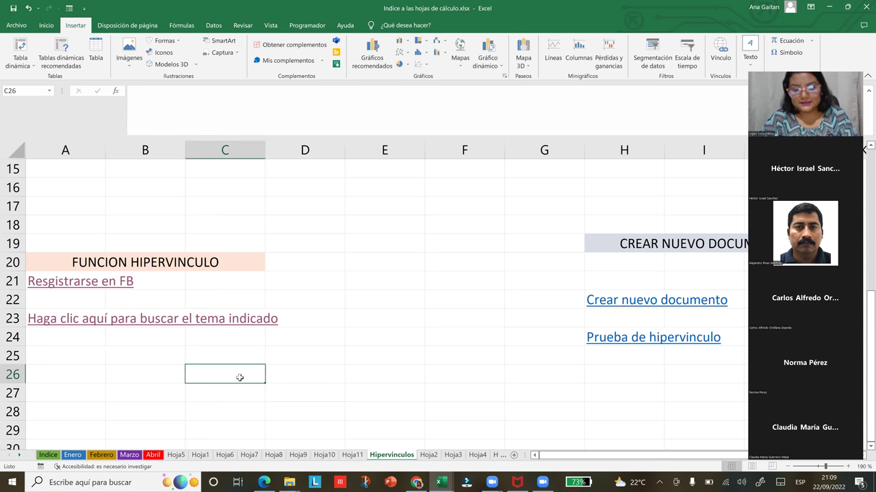
click(357, 340)
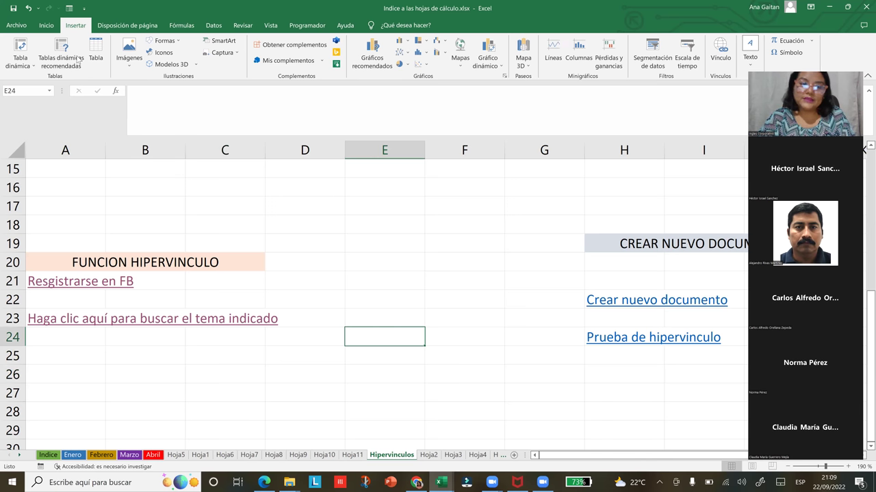
click(57, 340)
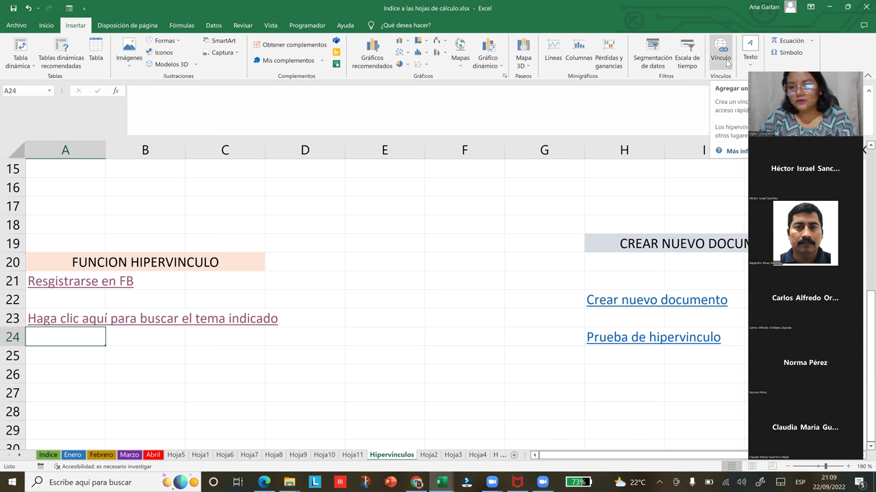
click(727, 62)
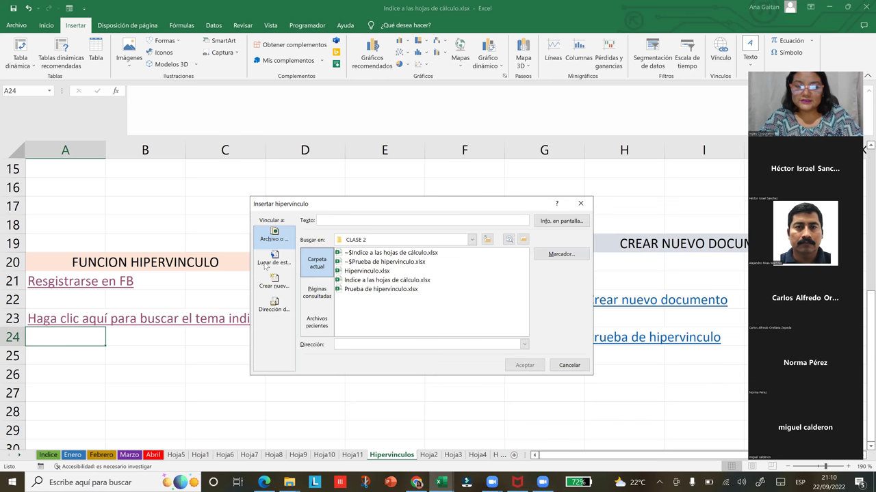
click(277, 262)
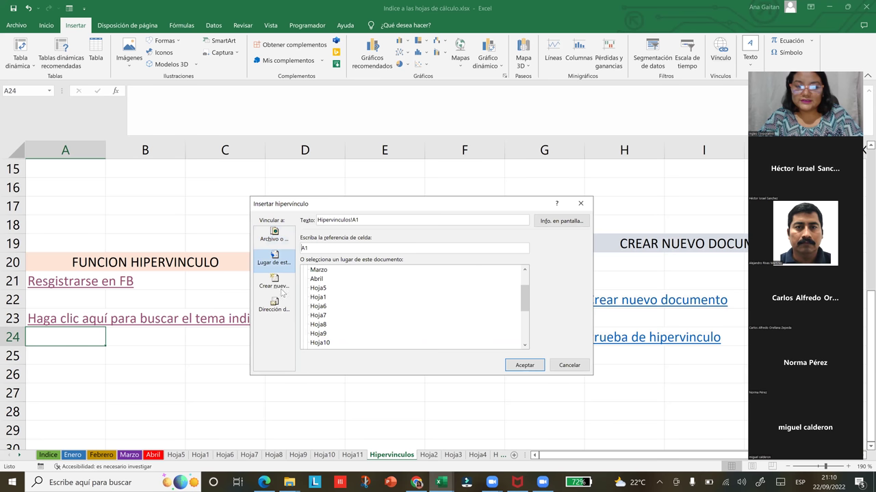
key(alt+n)
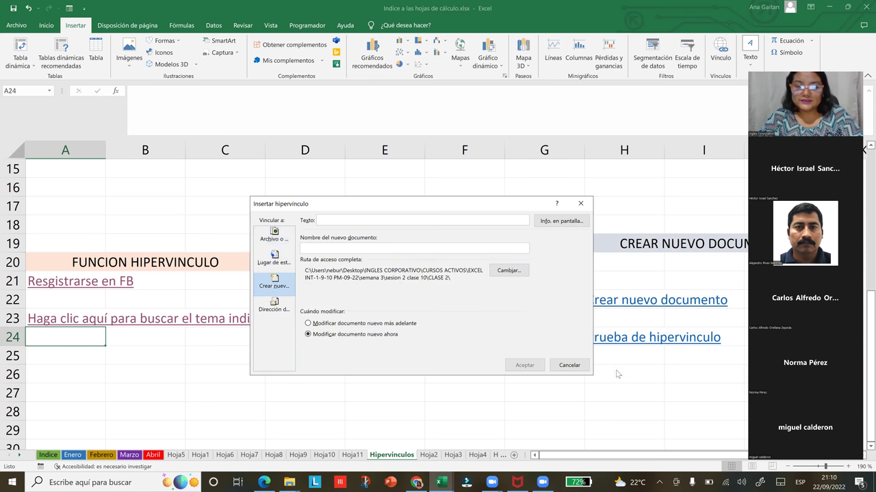
click(569, 366)
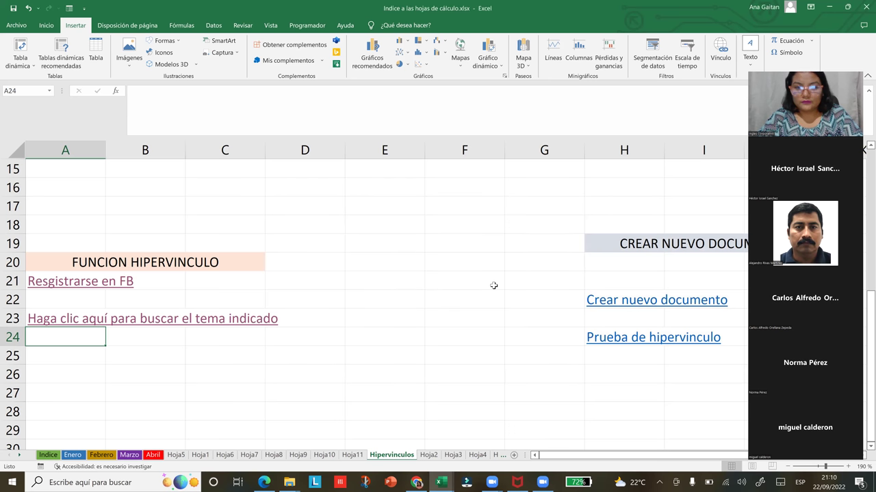
click(492, 285)
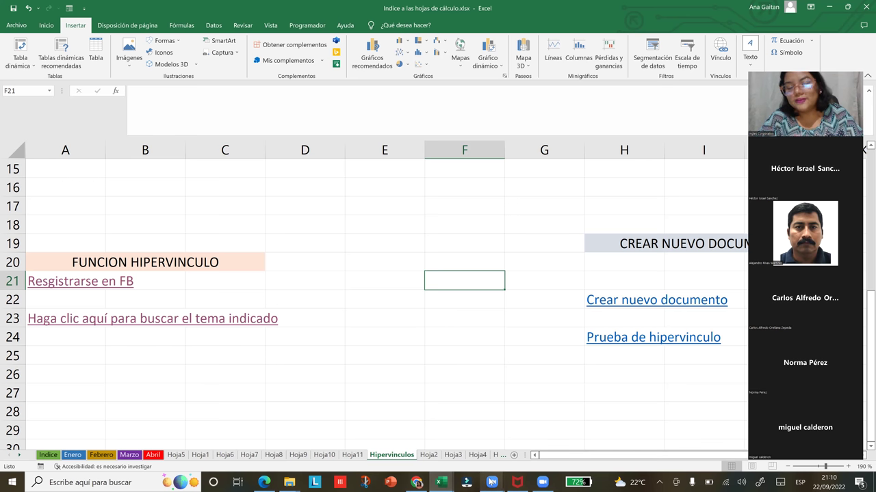
mouse_move(491, 482)
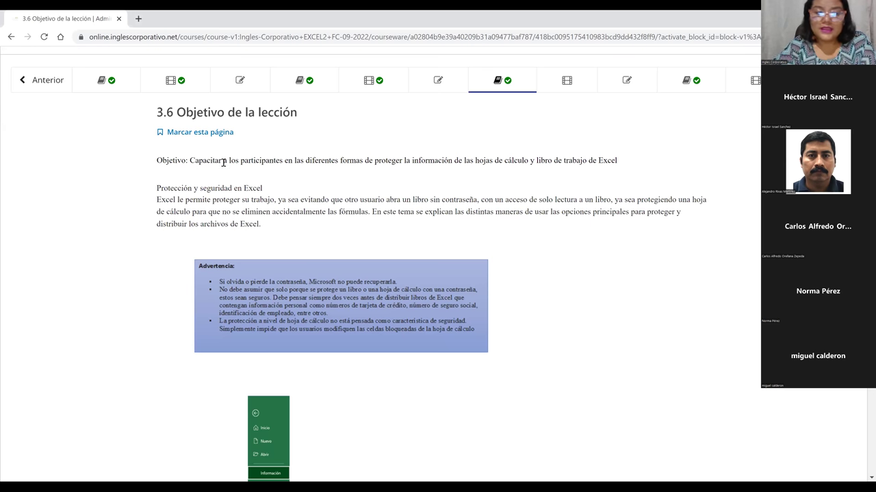
- Highlight the lesson 3.6 objective sentence, clear the highlight, and enlarge the page text
drag(193, 160, 260, 171)
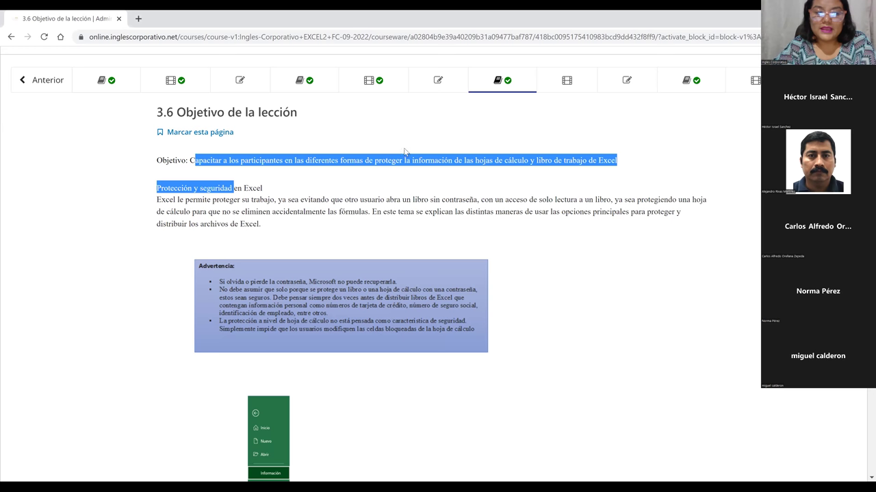
drag(356, 154, 527, 155)
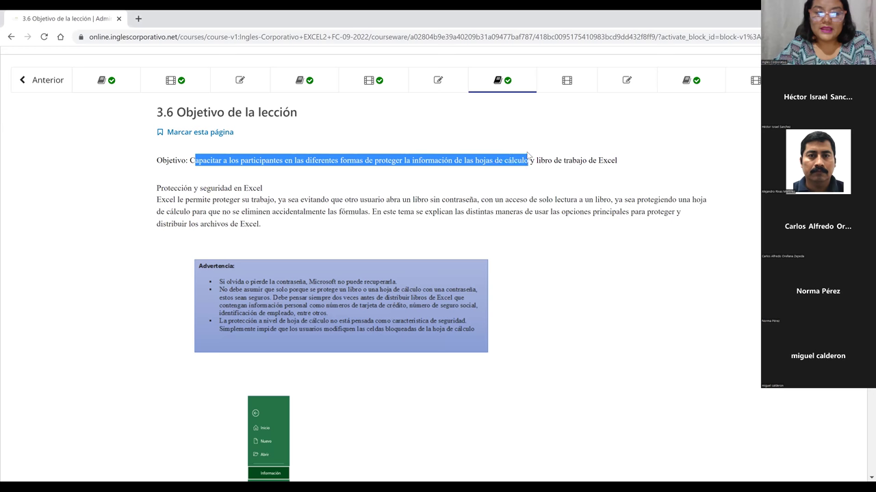
mouse_move(527, 155)
mouse_down()
mouse_move(618, 139)
mouse_move(620, 158)
mouse_up()
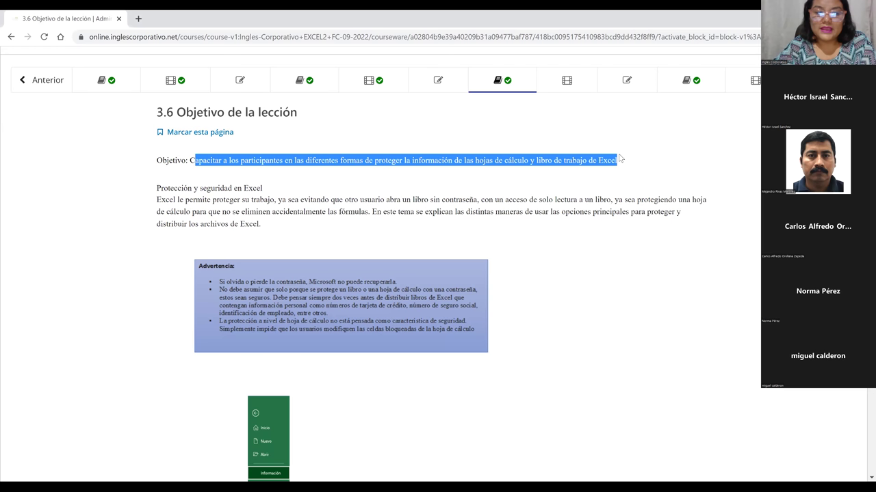
click(177, 200)
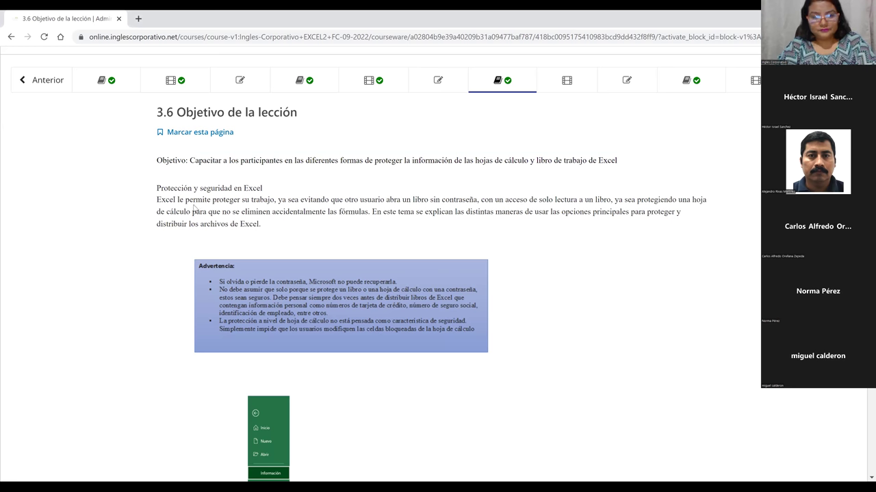
key(ctrl+plus)
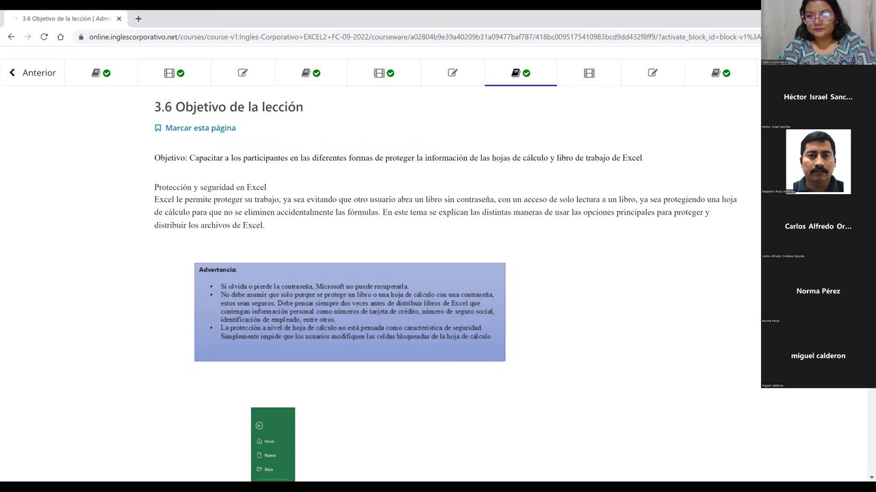
key(ctrl+plus)
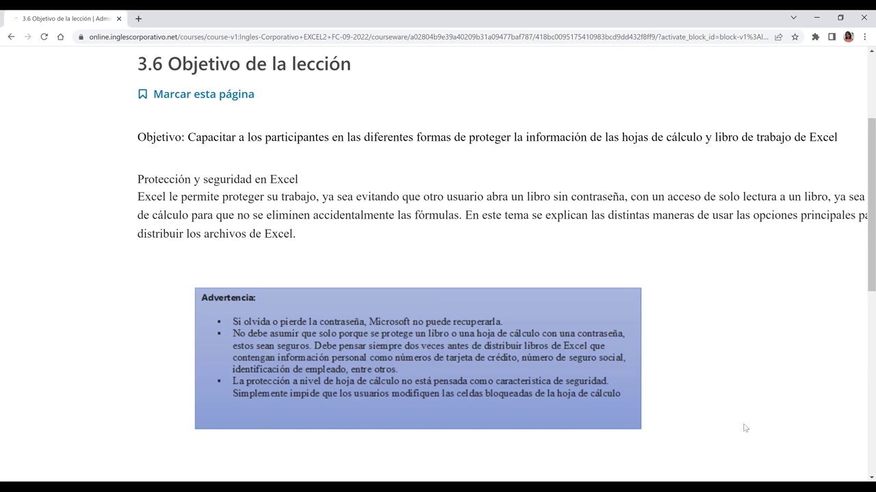
scroll(745, 428, down, 3)
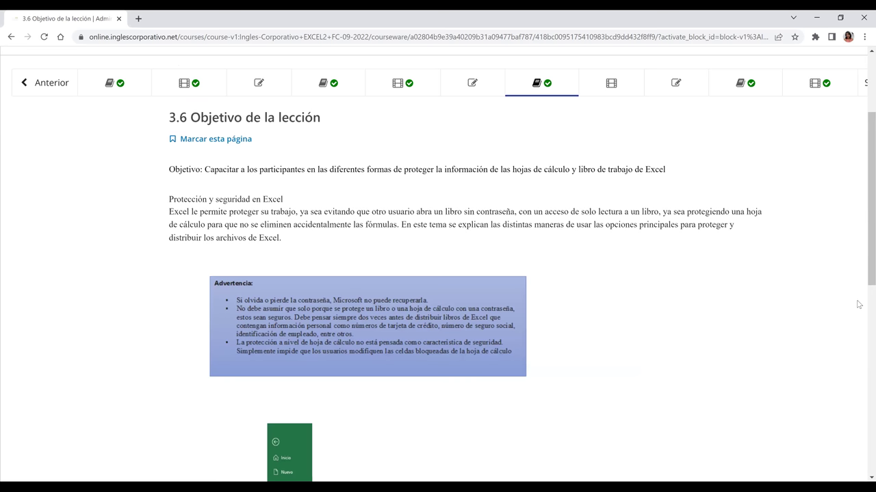
scroll(858, 305, up, 1)
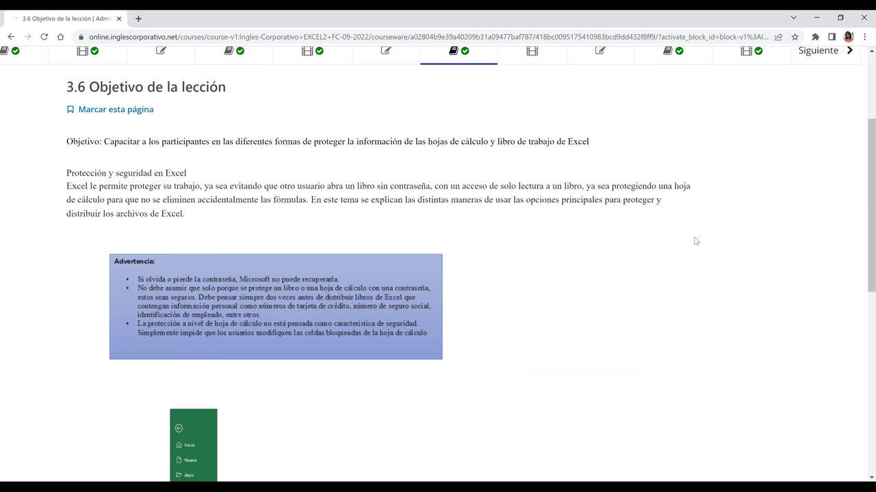
scroll(105, 193, up, 1)
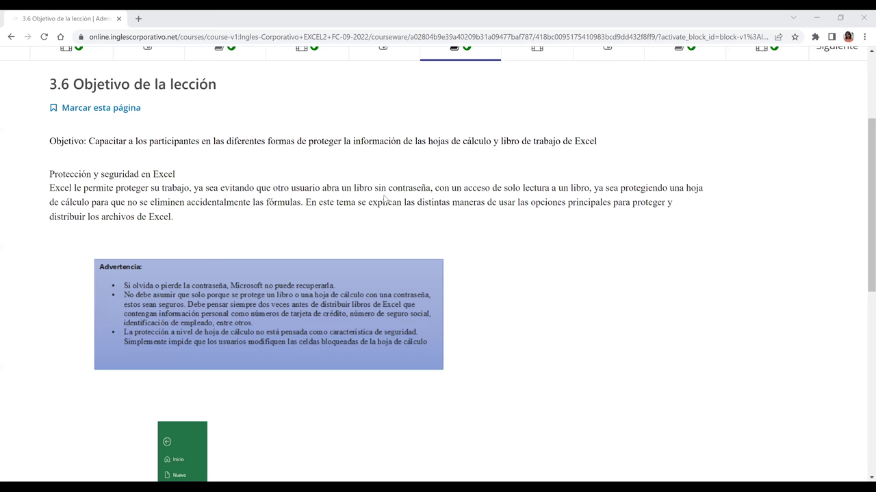
double_click(385, 201)
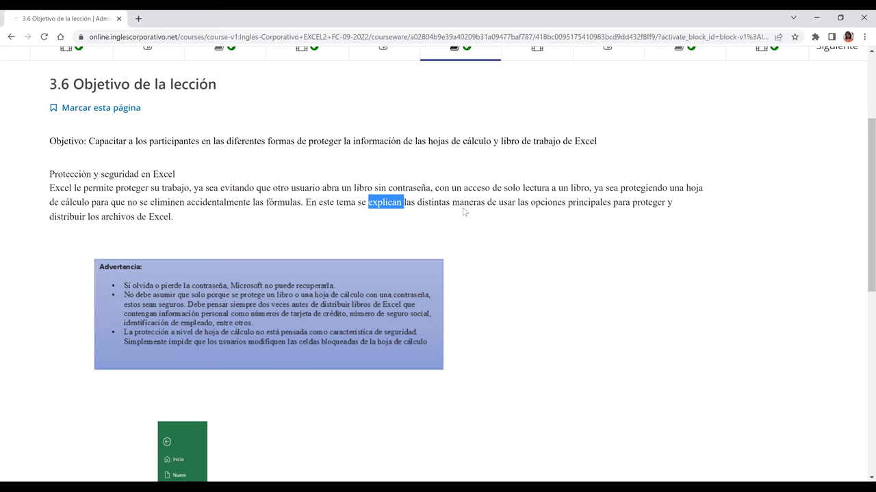
scroll(465, 212, up, 2)
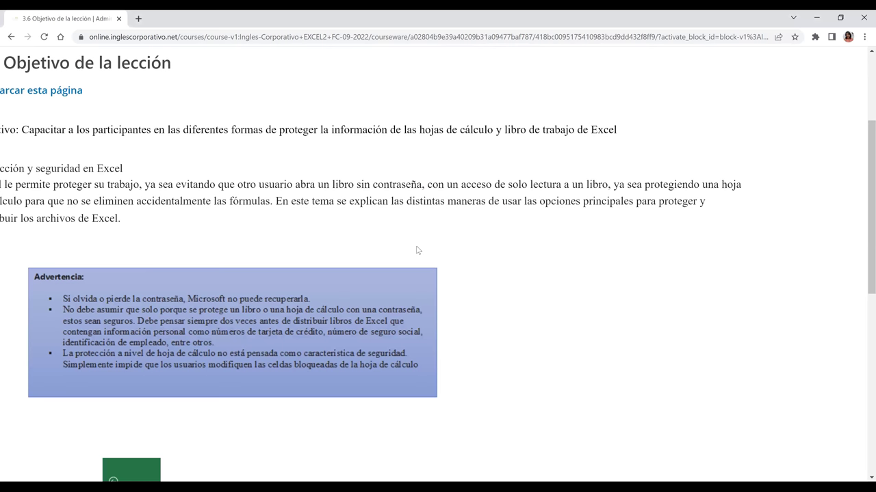
scroll(416, 251, down, 2)
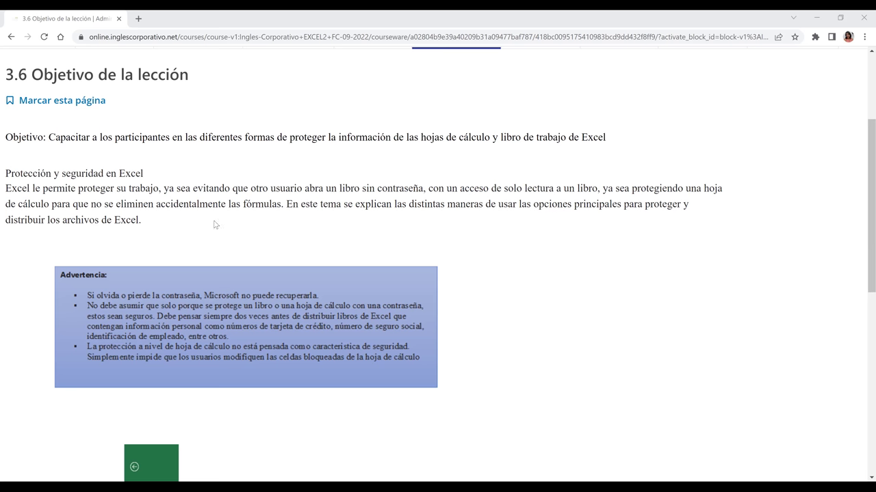
scroll(214, 224, down, 1)
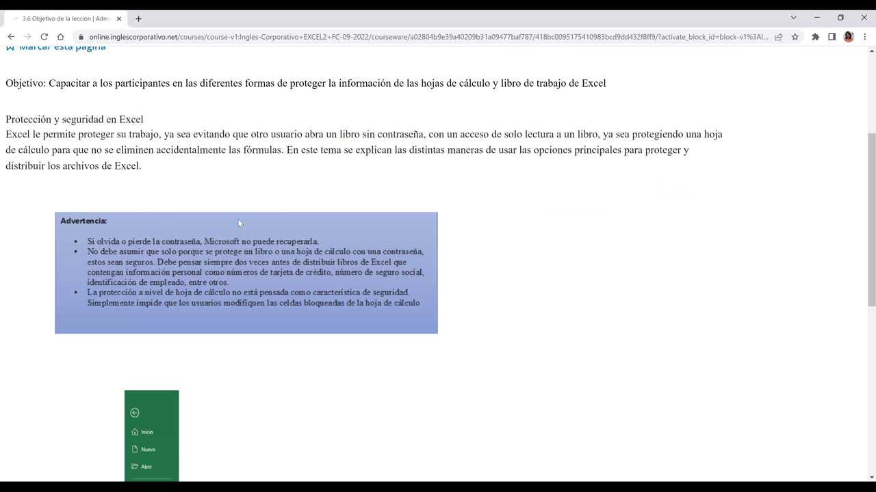
scroll(274, 219, down, 1)
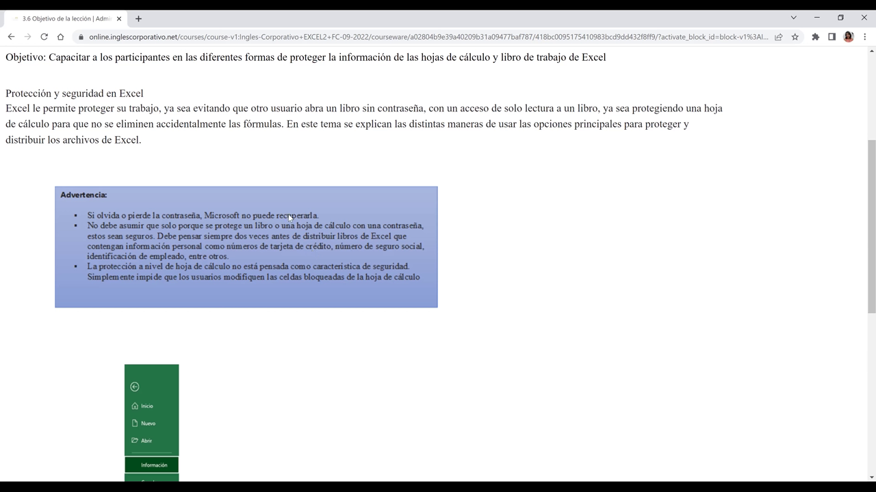
scroll(288, 218, down, 1)
scroll(288, 217, down, 1)
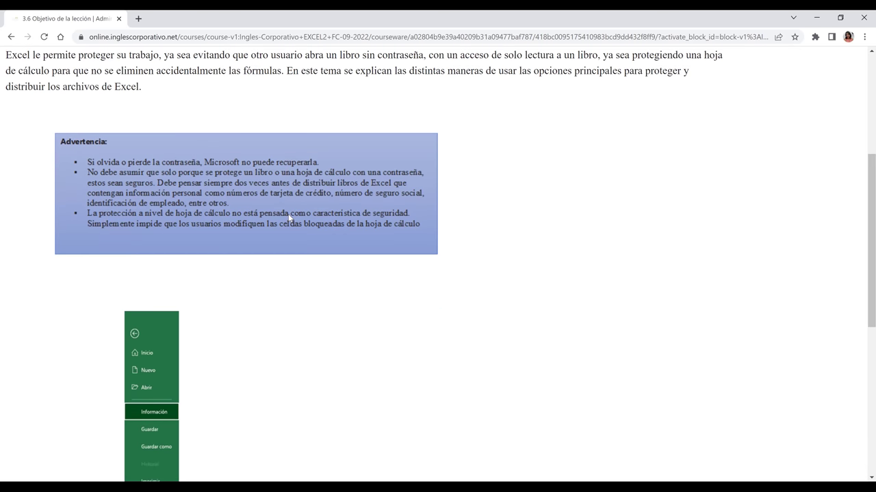
scroll(288, 218, down, 1)
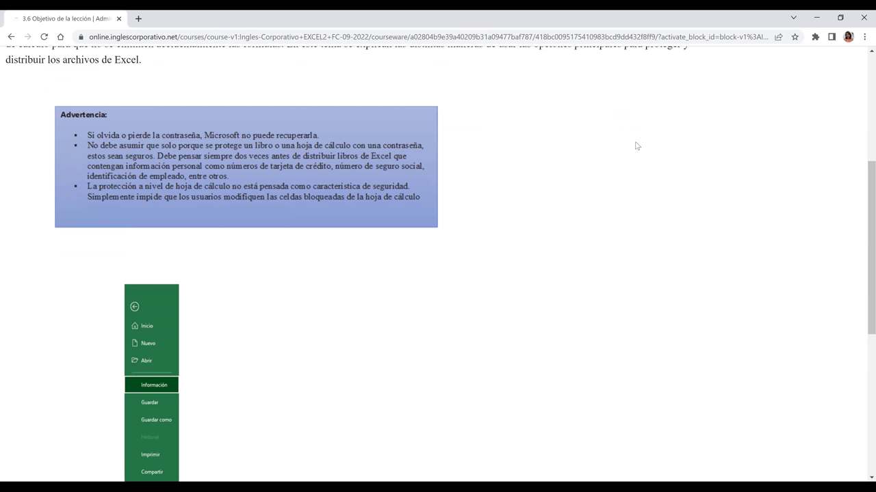
scroll(636, 146, down, 1)
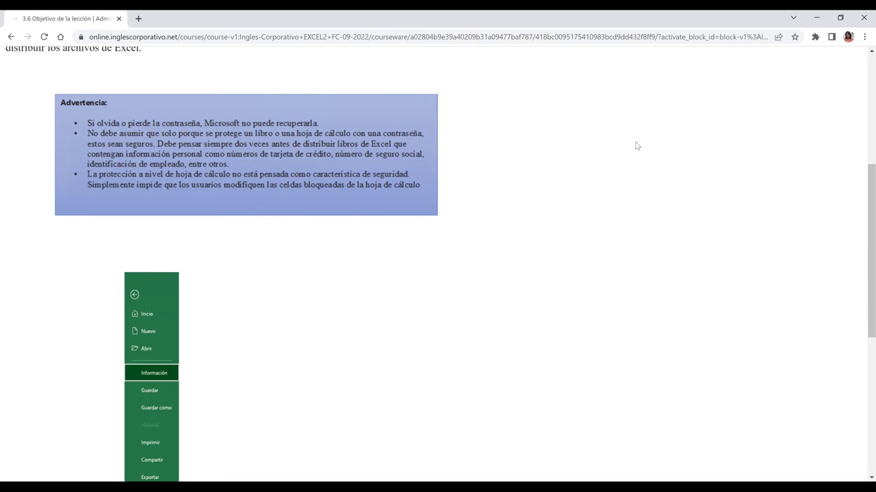
scroll(636, 146, down, 2)
scroll(485, 106, down, 1)
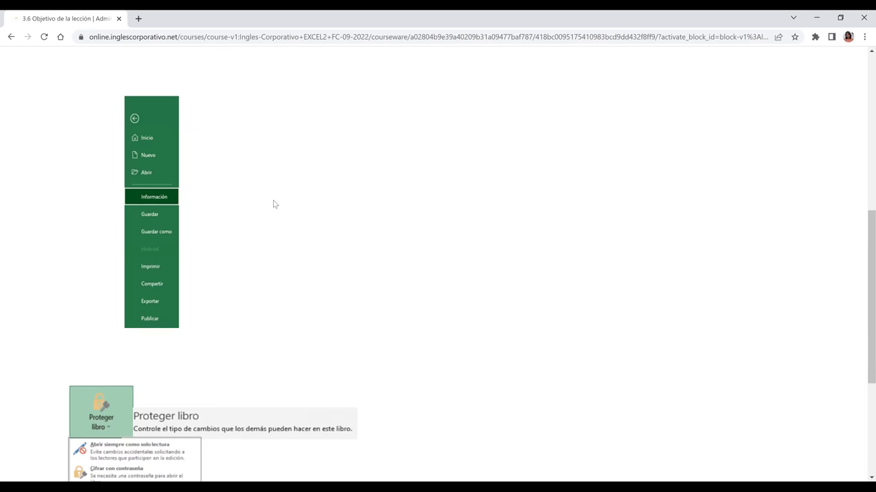
scroll(274, 204, down, 1)
scroll(274, 204, down, 1)
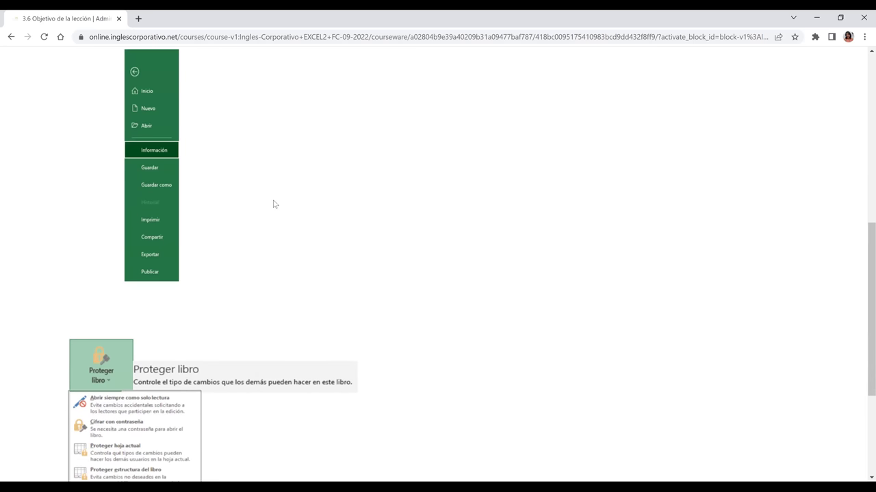
scroll(274, 204, down, 1)
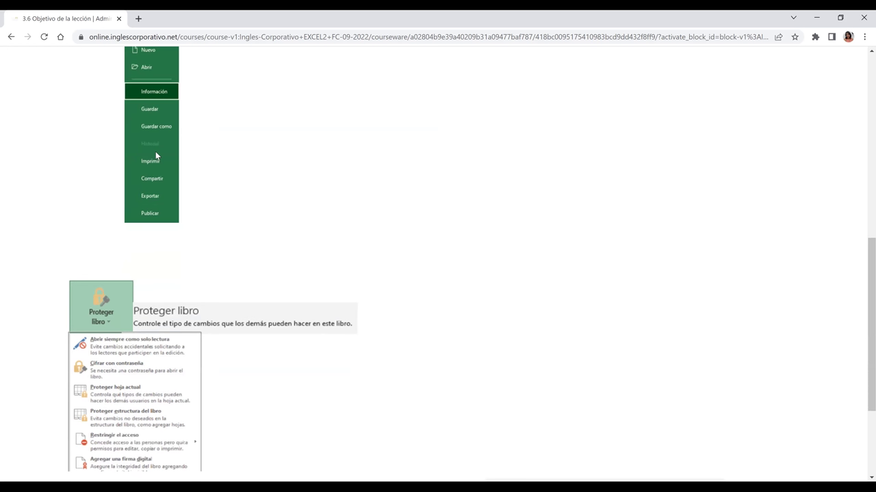
scroll(97, 164, down, 2)
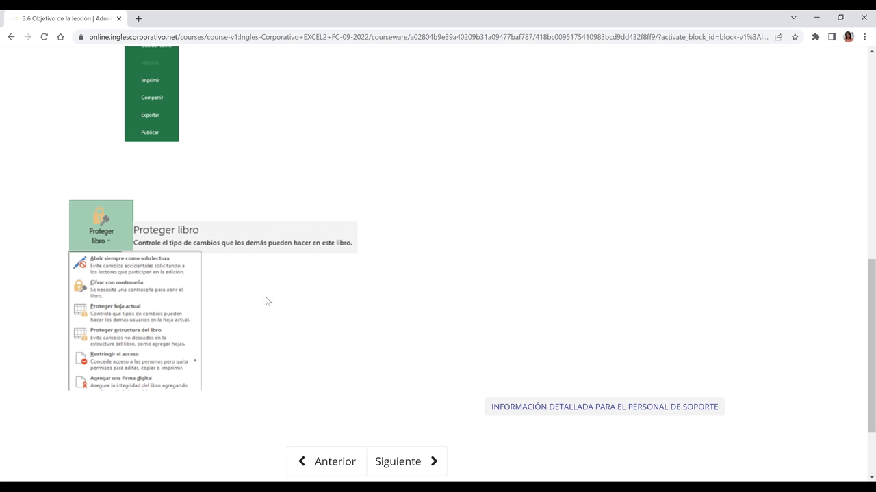
click(416, 463)
- Go to lesson 3.7 and scroll to its embedded YouTube video
click(416, 463)
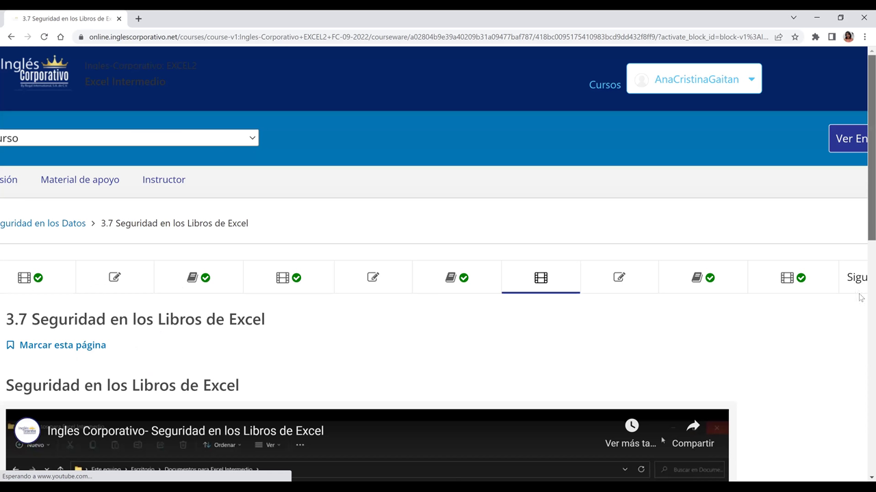
scroll(860, 297, down, 4)
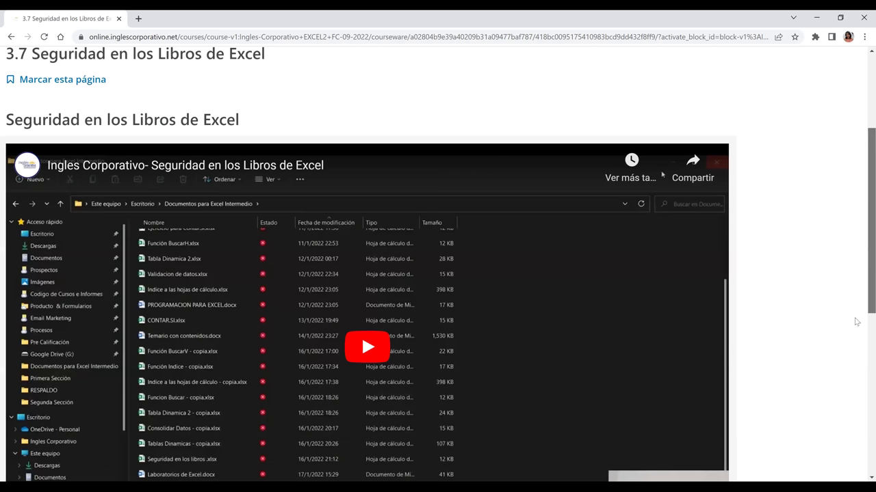
scroll(855, 333, down, 2)
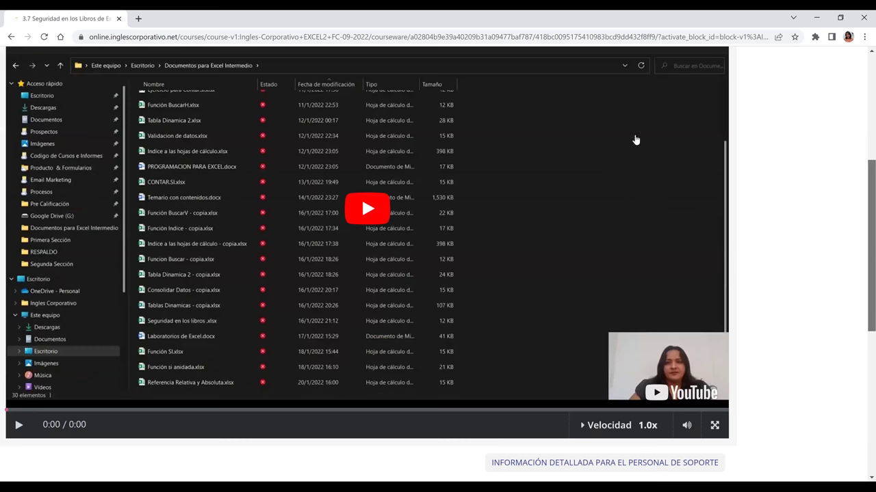
scroll(635, 140, up, 1)
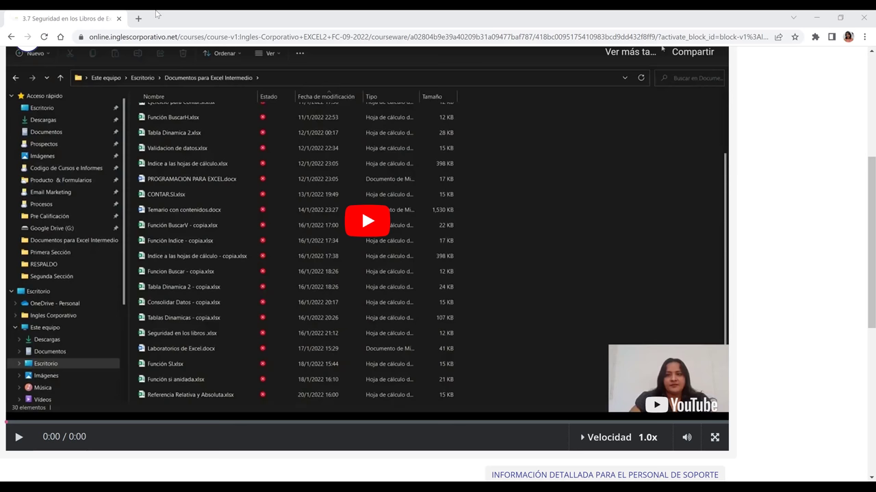
- Play the lesson video fullscreen, pause it at 0:03, and open it on YouTube
click(715, 433)
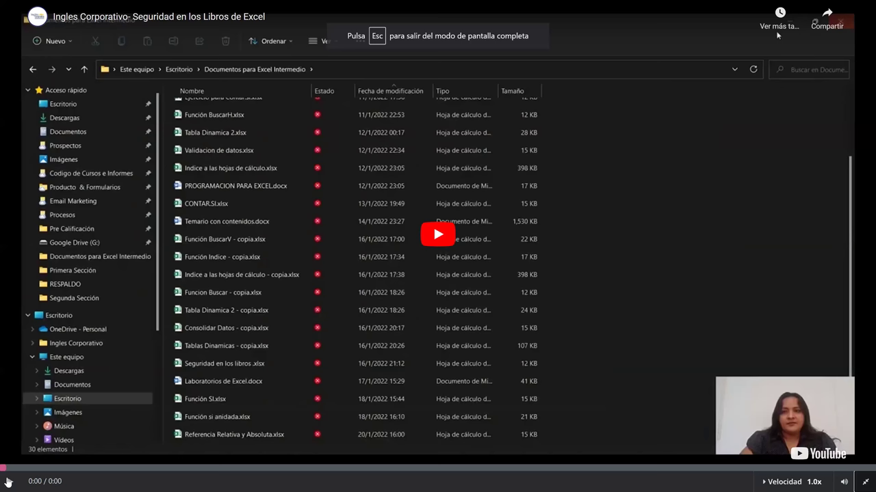
click(8, 483)
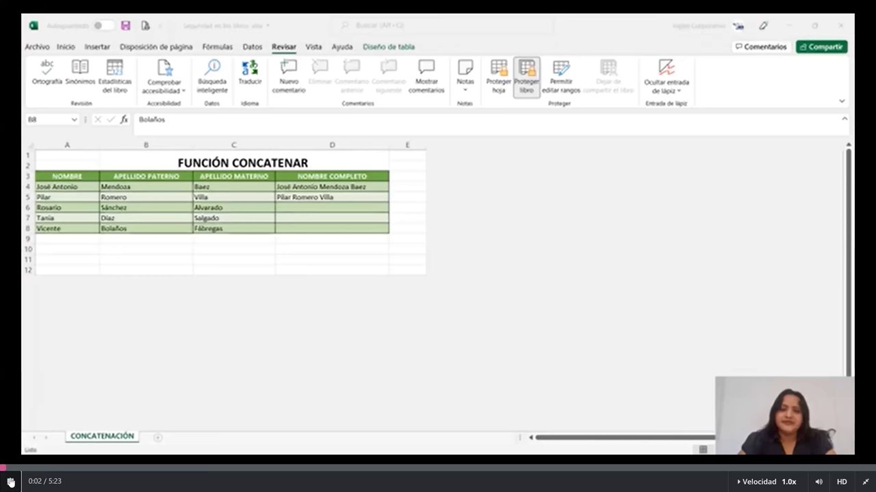
click(837, 398)
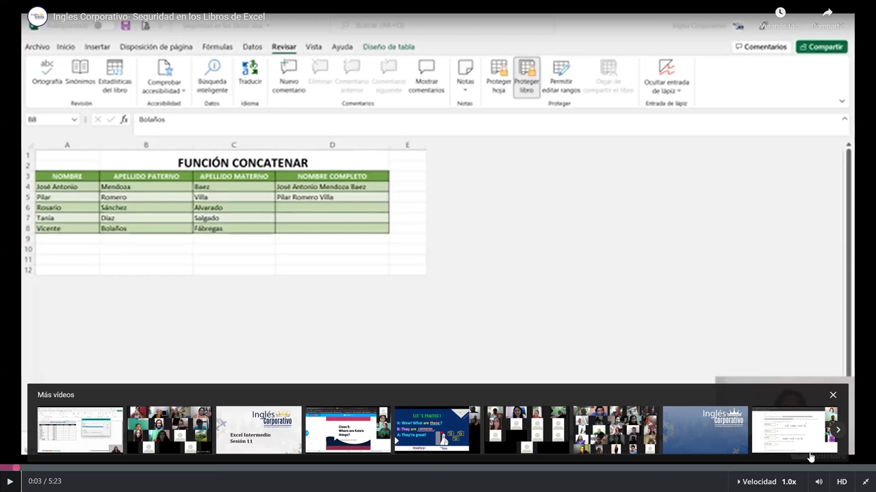
click(811, 457)
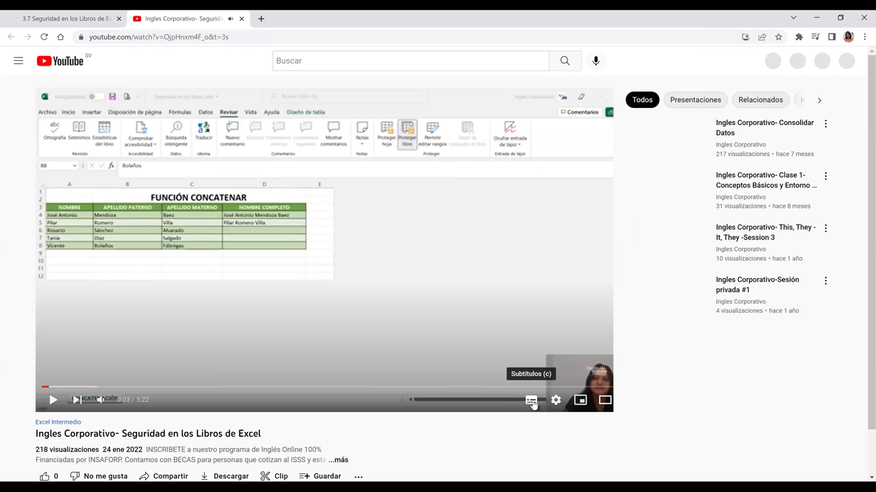
- Check the YouTube player's settings and watch the lesson video fullscreen
click(556, 400)
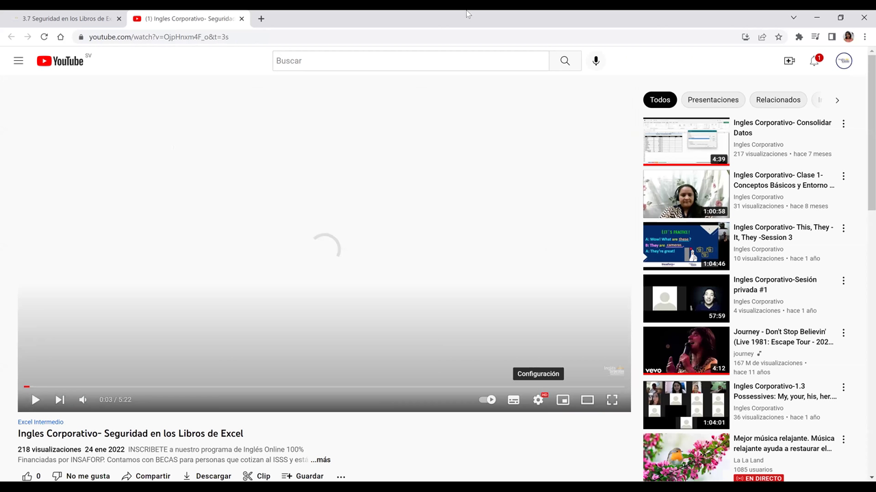
click(612, 403)
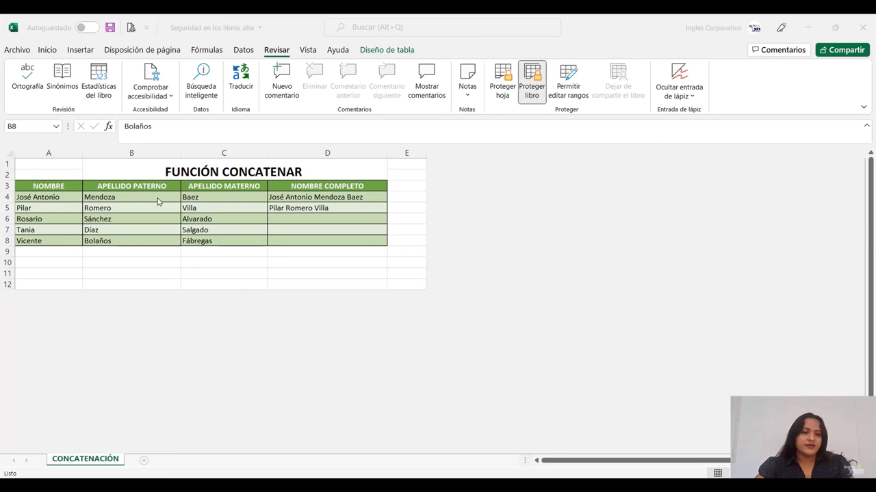
click(309, 196)
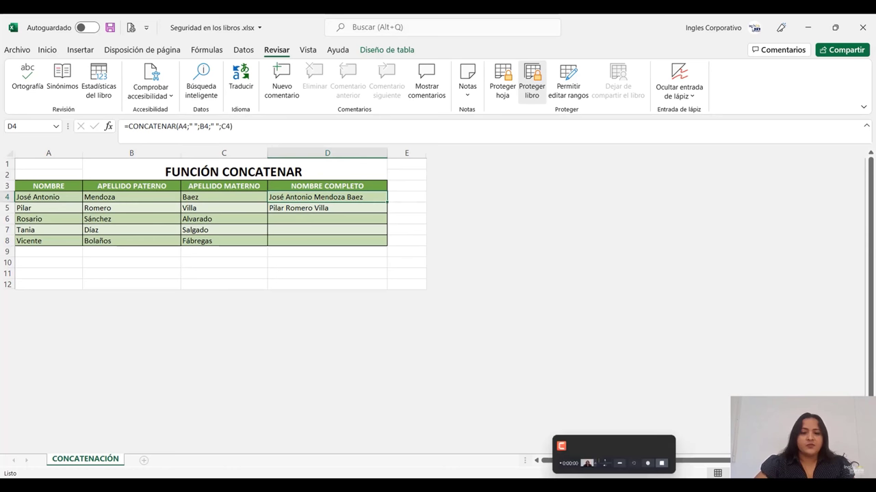
click(300, 216)
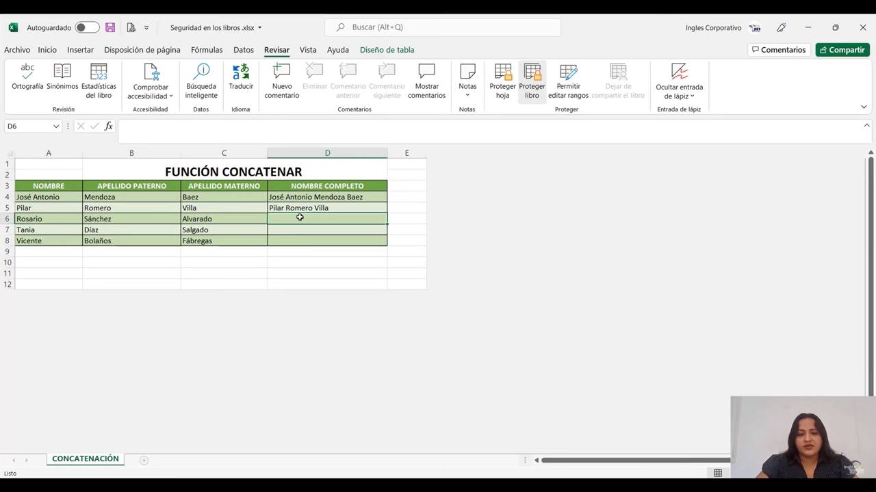
click(225, 205)
click(145, 194)
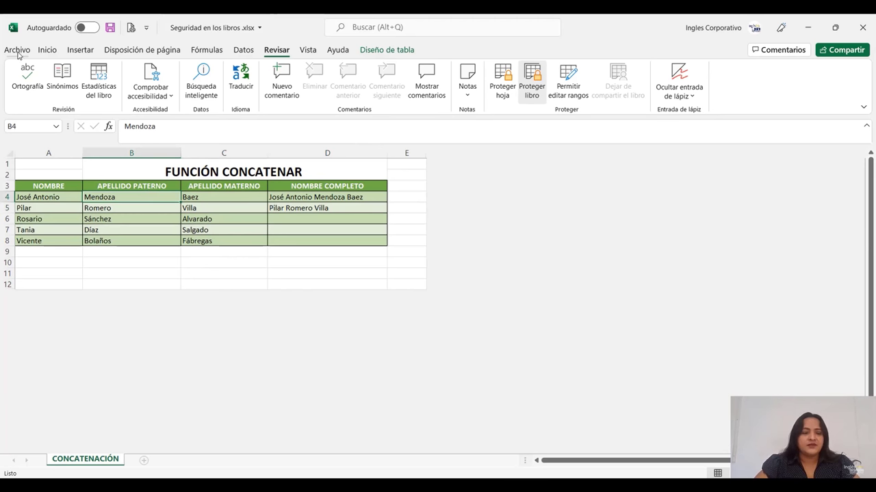
- Point Save As for 'Seguridad en los libros .xlsx' at Escritorio and show the Herramientas list
click(18, 52)
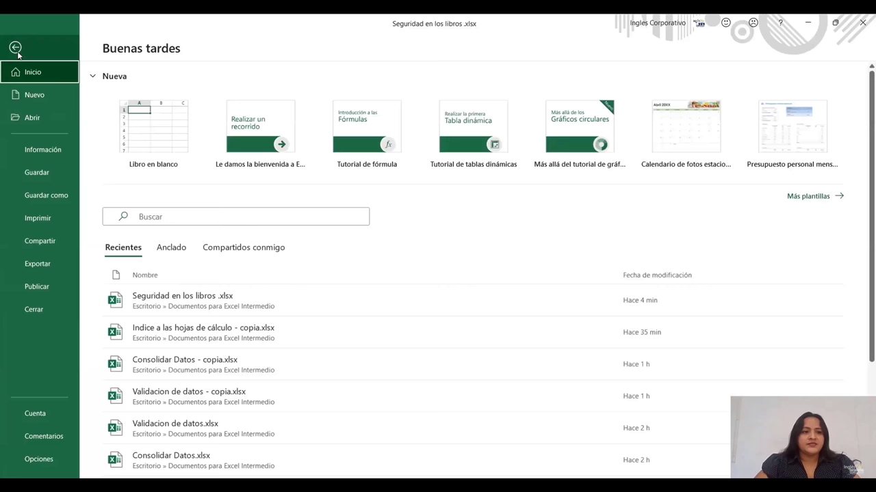
click(54, 197)
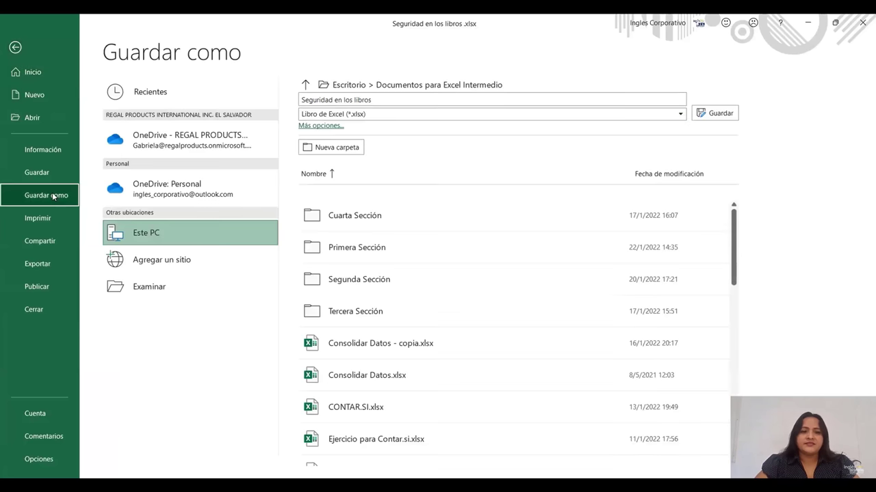
click(152, 287)
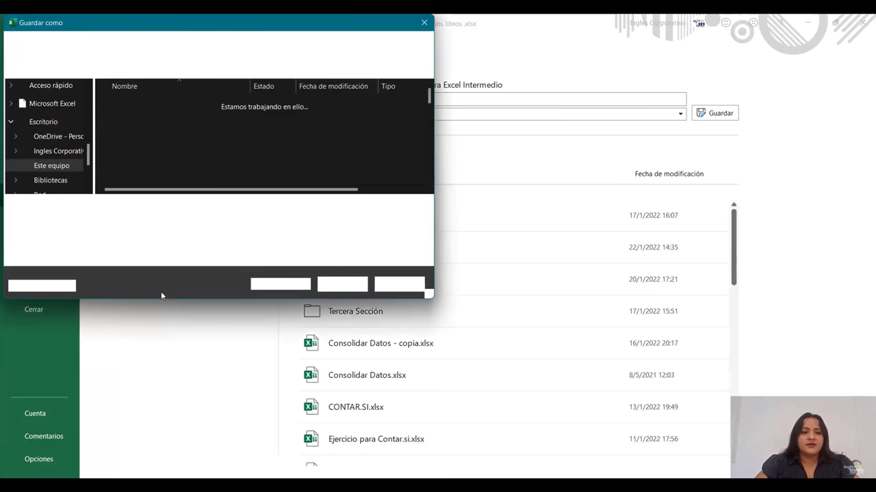
scroll(82, 137, up, 2)
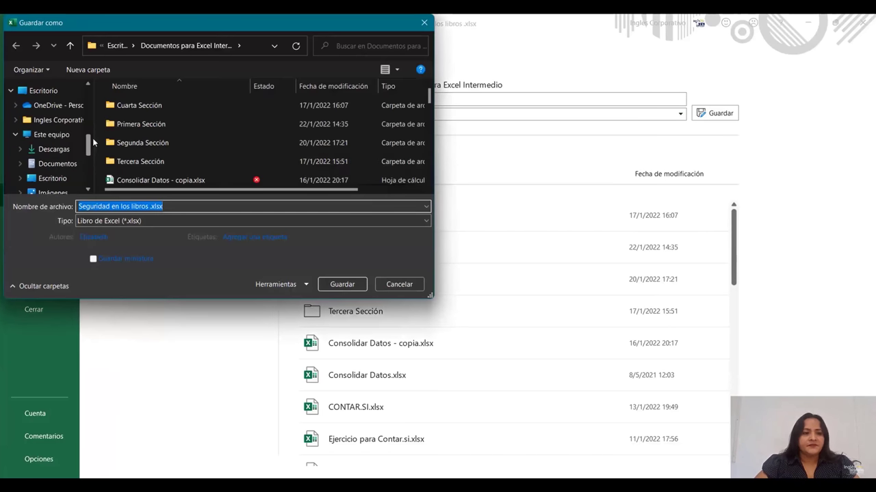
scroll(68, 136, down, 1)
click(68, 132)
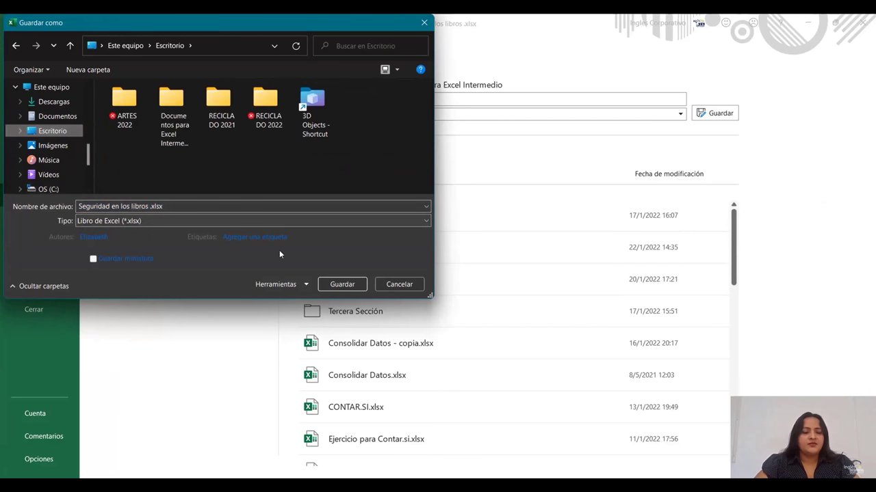
click(306, 286)
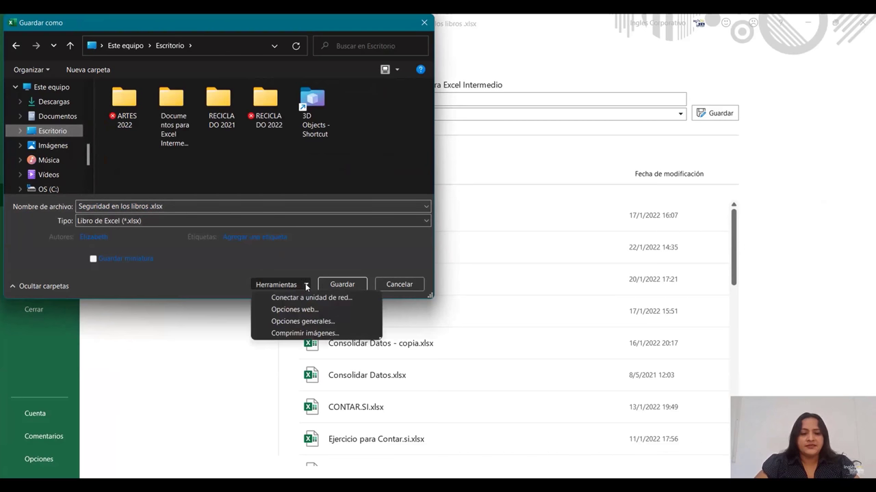
- In Opciones generales, enter a password to open the file and a password to modify it
click(269, 322)
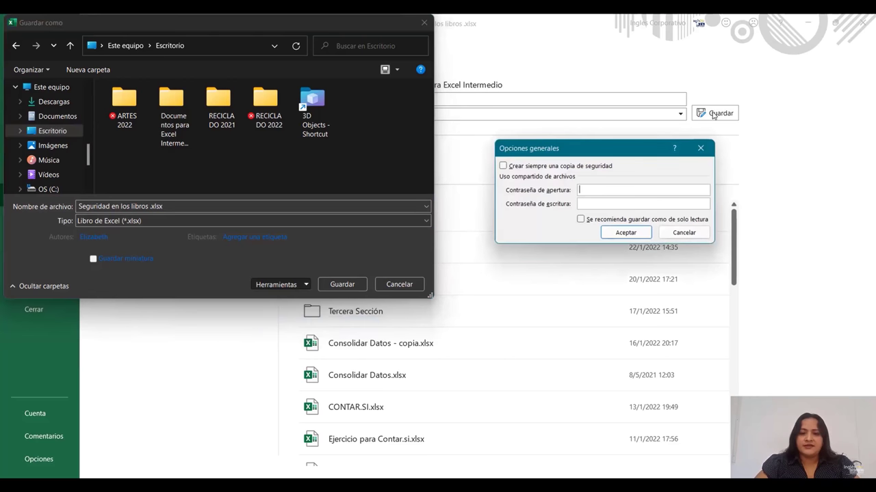
drag(640, 155, 634, 152)
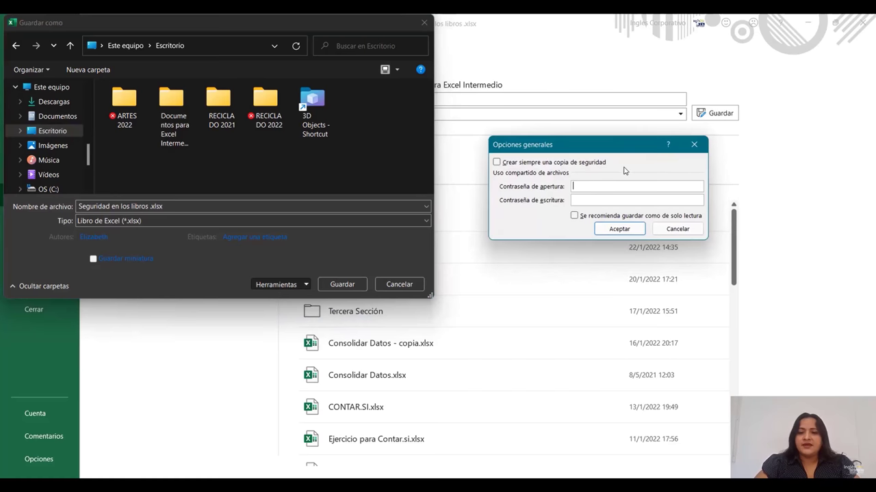
click(619, 189)
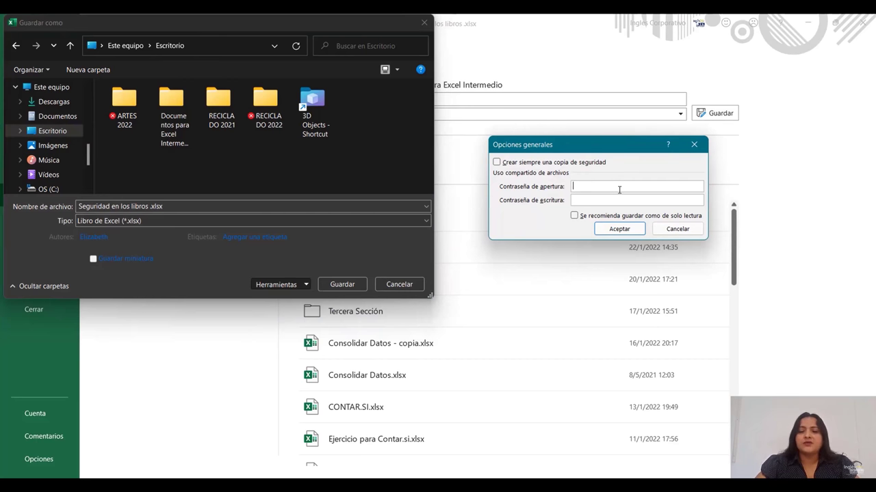
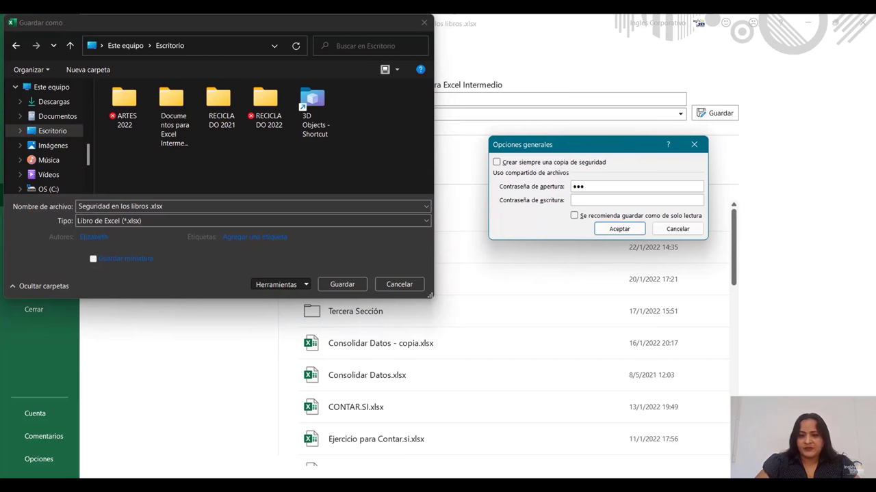
click(626, 198)
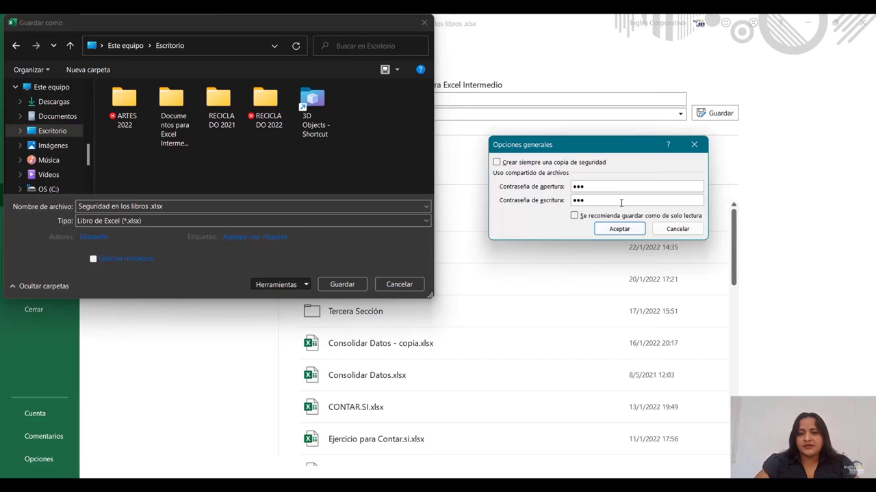
- Re-enter both passwords to confirm them, save the workbook, and close the folder window
click(619, 230)
click(619, 234)
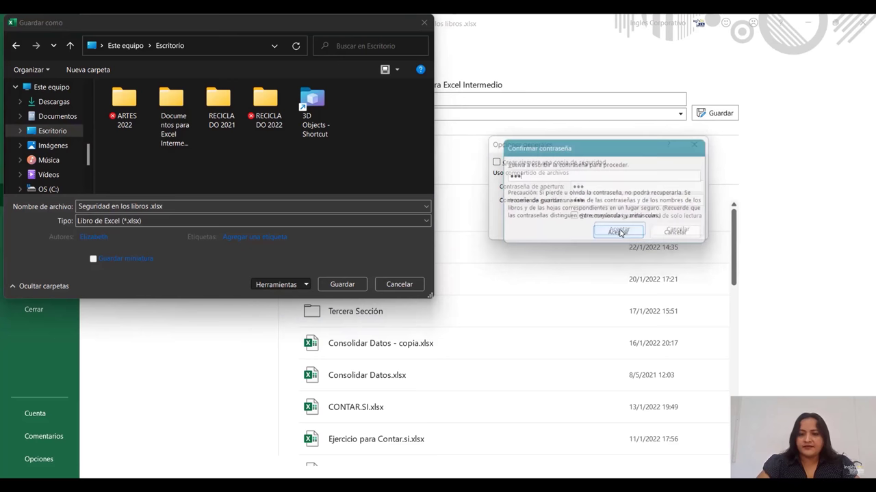
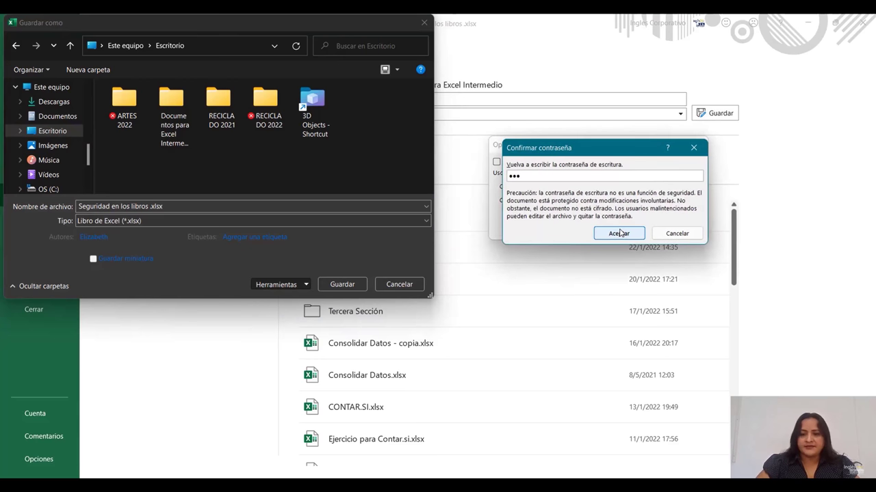
click(620, 233)
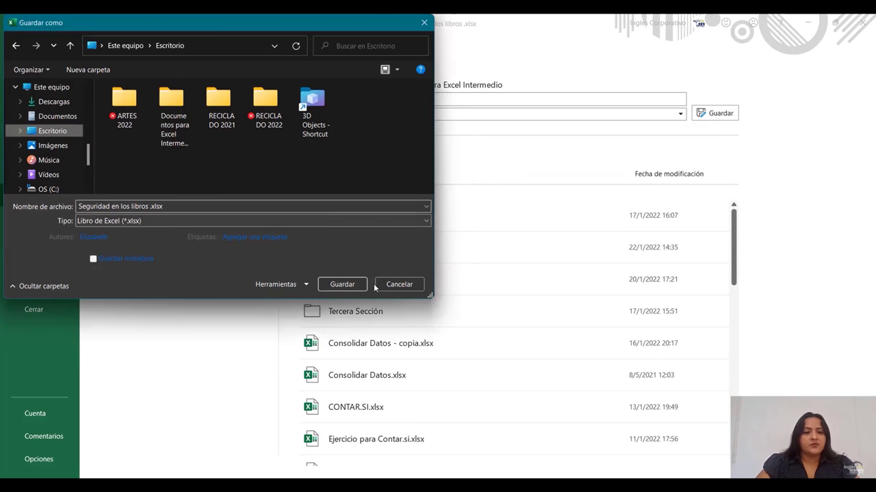
click(340, 285)
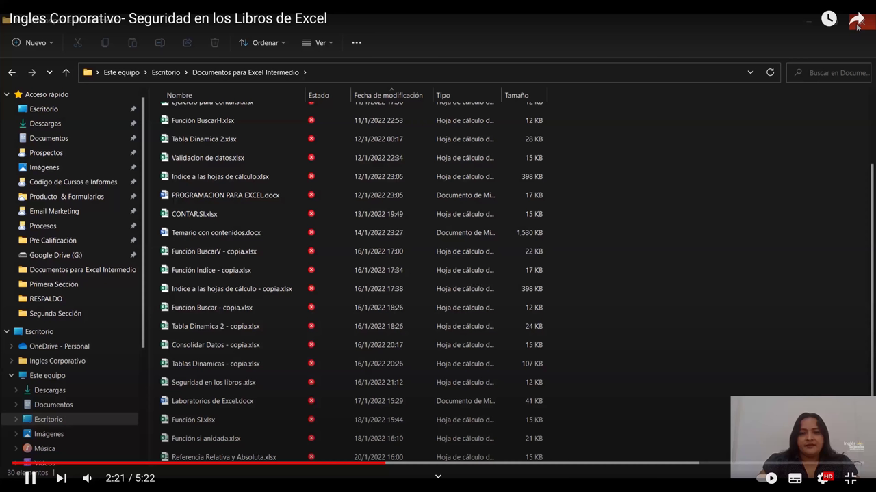
click(857, 25)
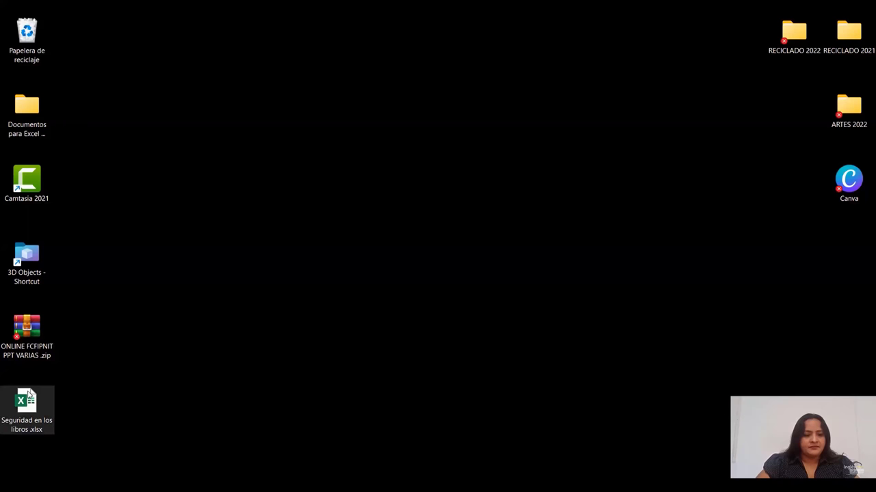
- Reopen 'Seguridad en los libros .xlsx' from the desktop by entering its open and modify passwords
double_click(29, 396)
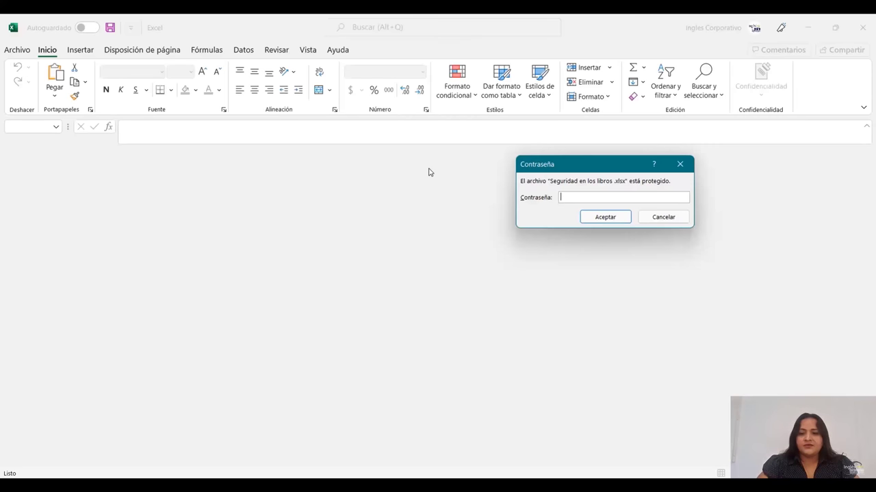
key(Return)
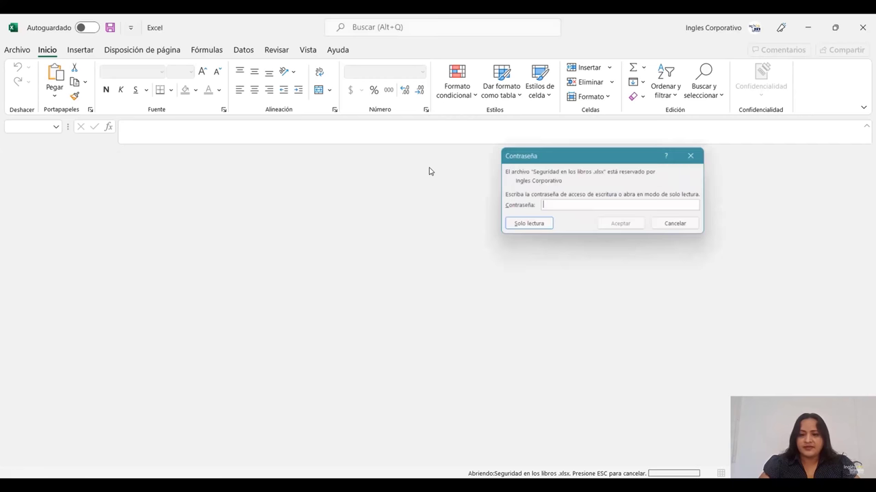
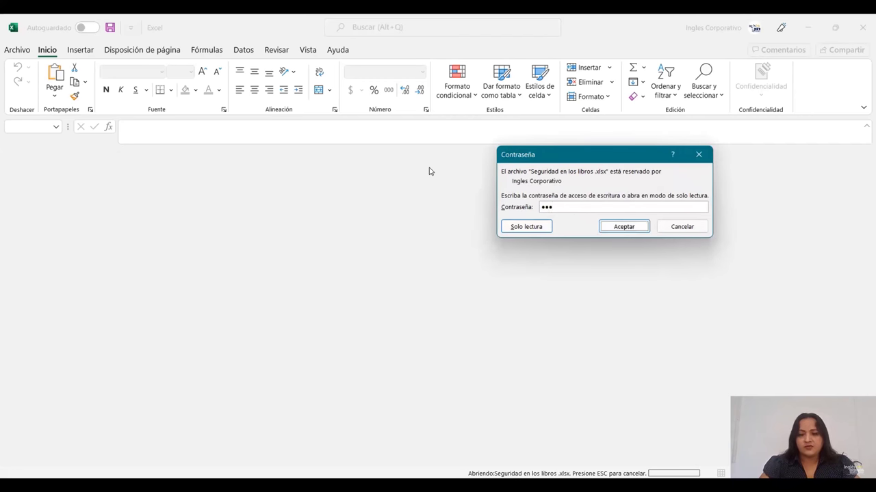
key(Return)
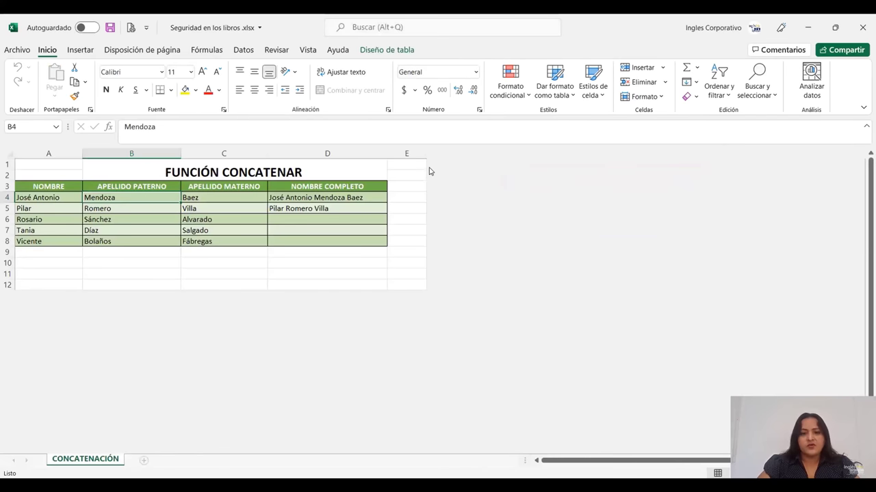
- Select the surname cells B4:C8 in the name table
click(321, 263)
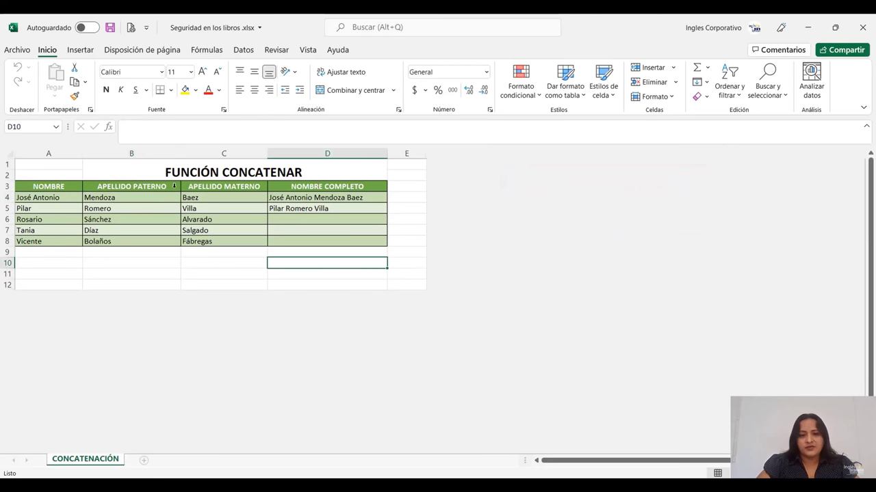
click(208, 264)
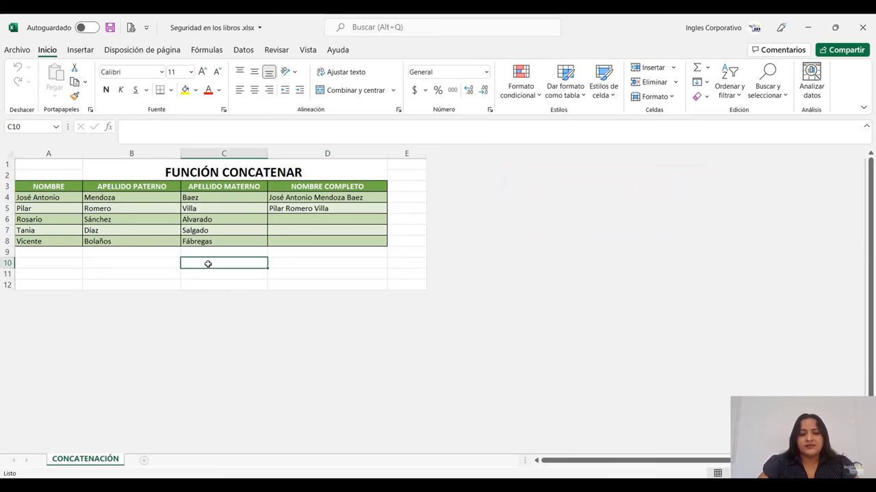
click(117, 197)
click(104, 254)
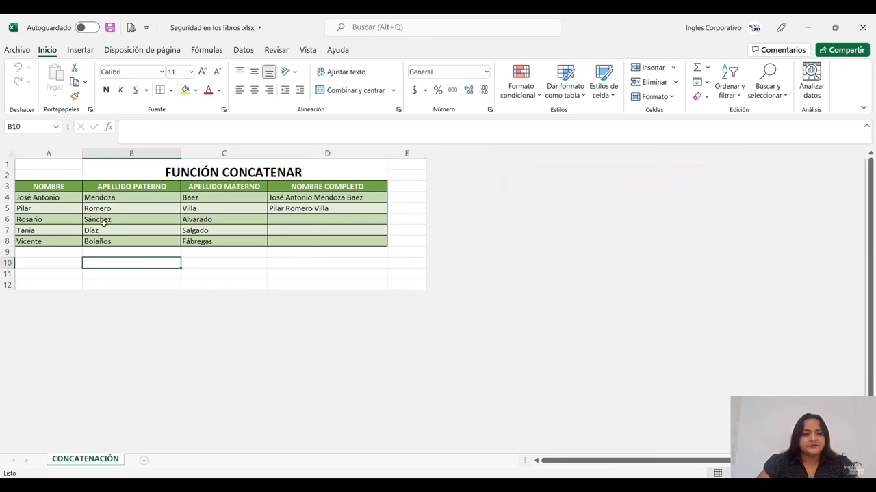
drag(103, 196, 233, 241)
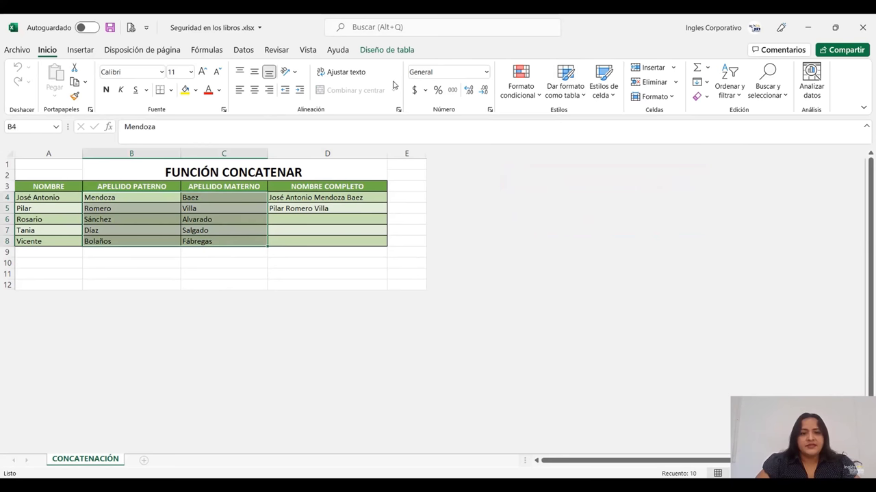
- Protect the CONCATENACIÓN sheet with a confirmed password, keeping the default permissions
click(280, 52)
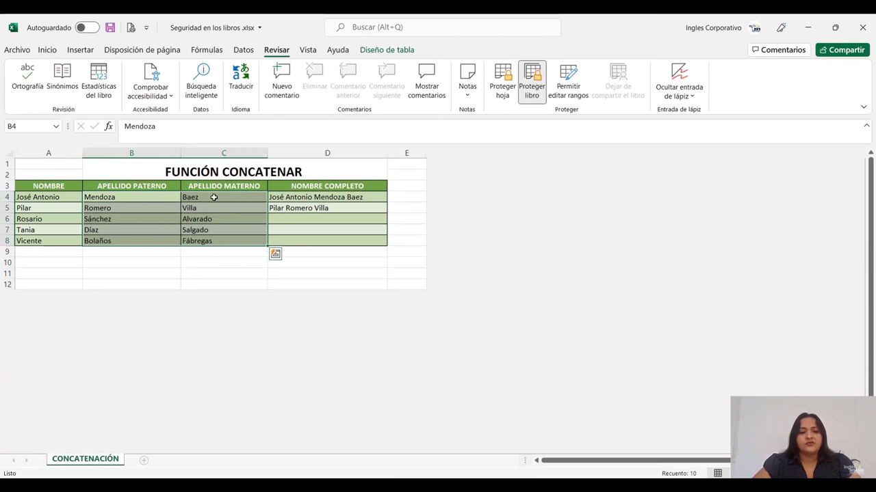
click(505, 76)
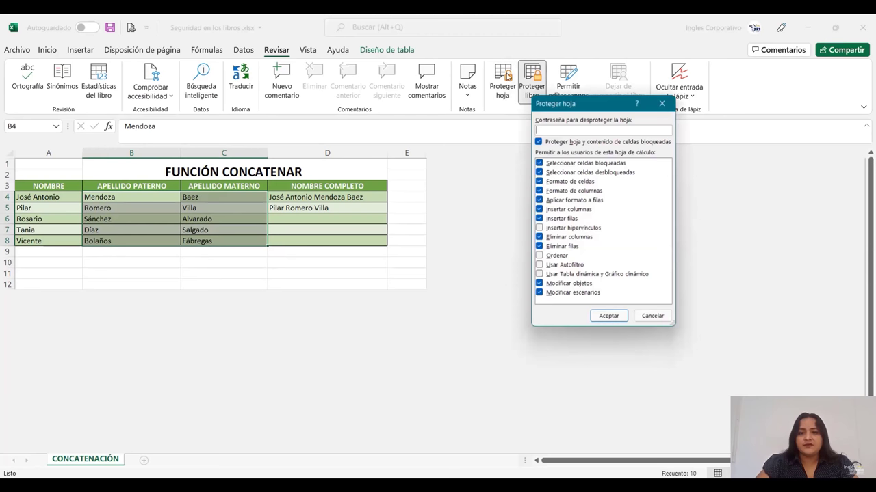
drag(609, 104, 593, 100)
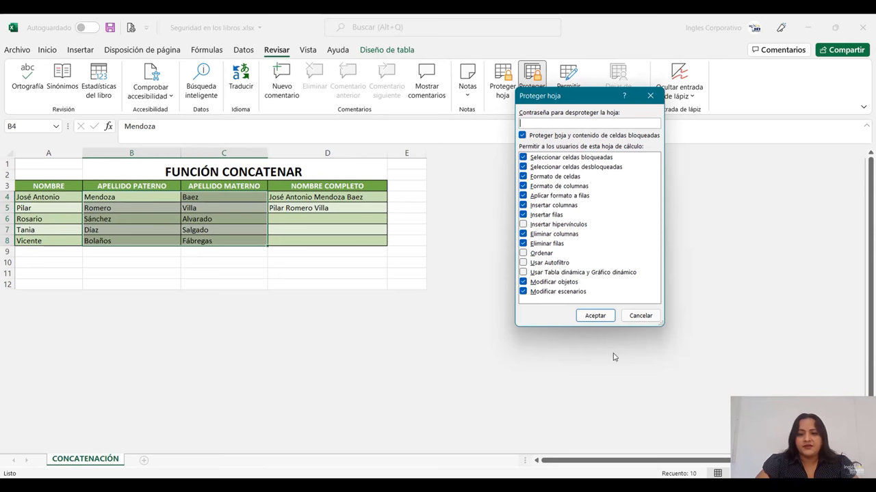
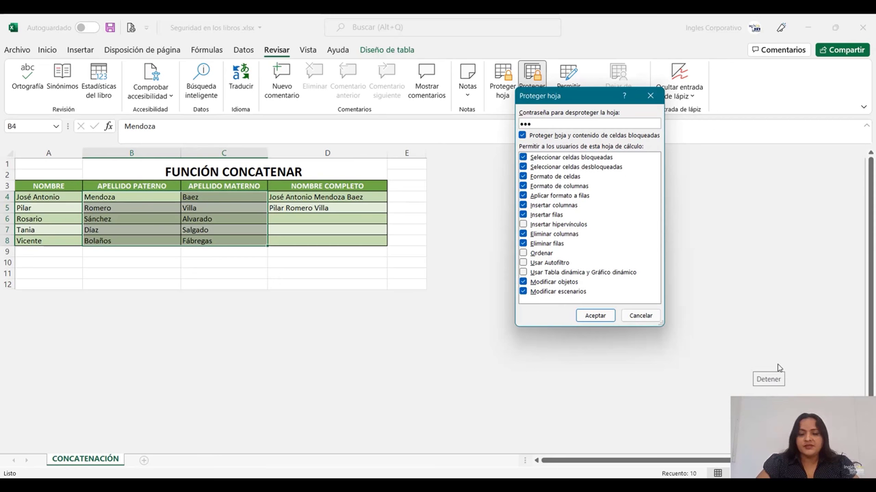
click(594, 316)
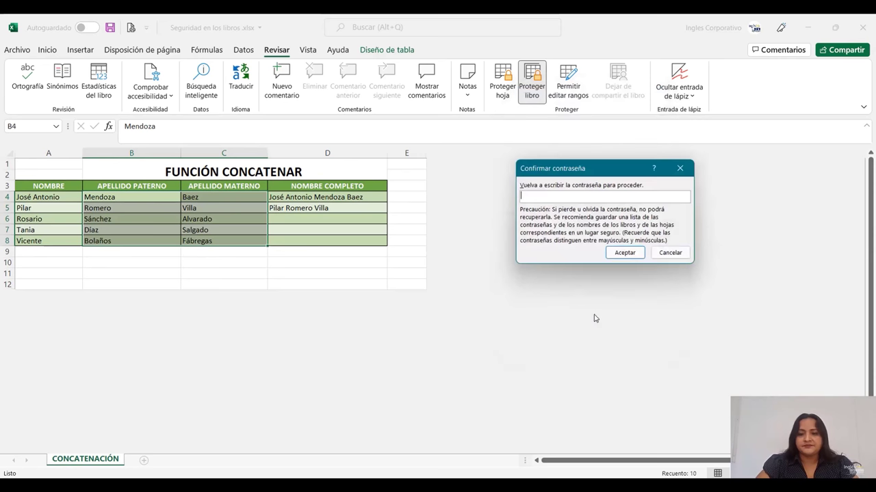
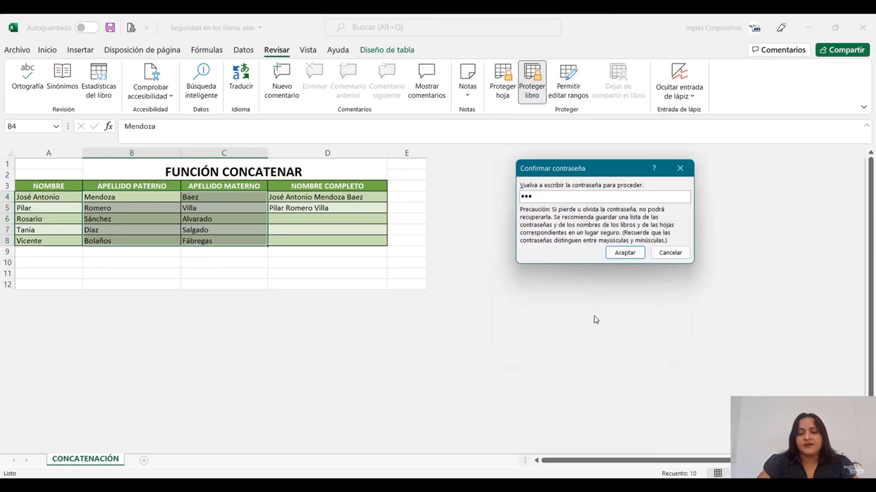
click(624, 254)
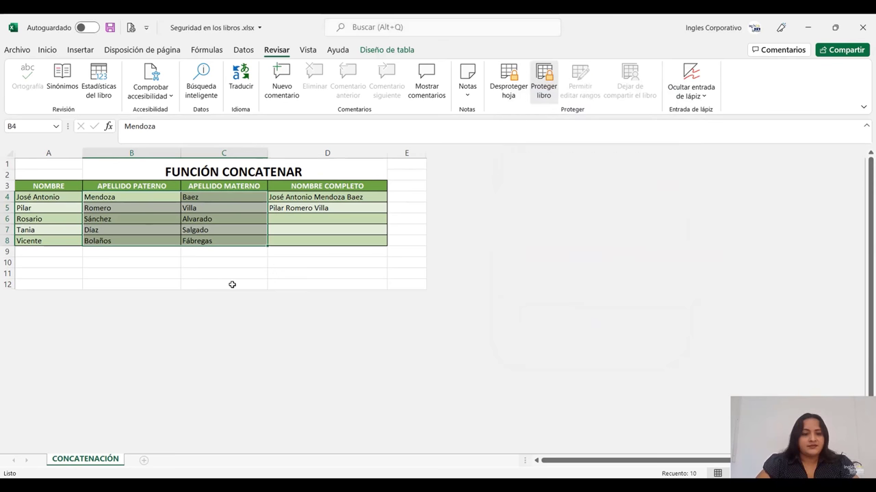
click(243, 267)
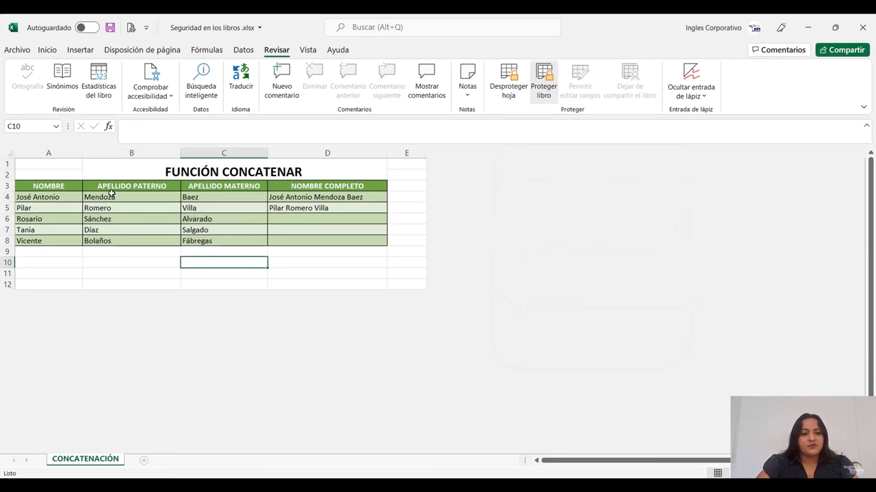
click(120, 248)
click(223, 197)
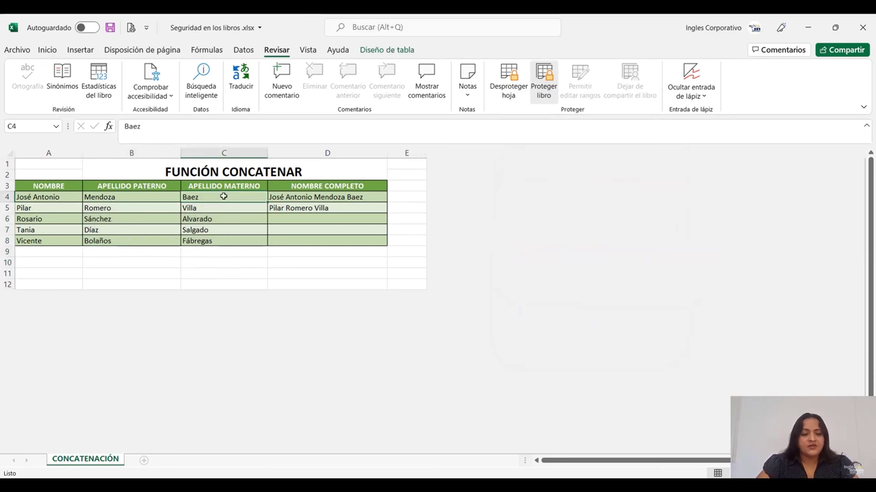
double_click(223, 196)
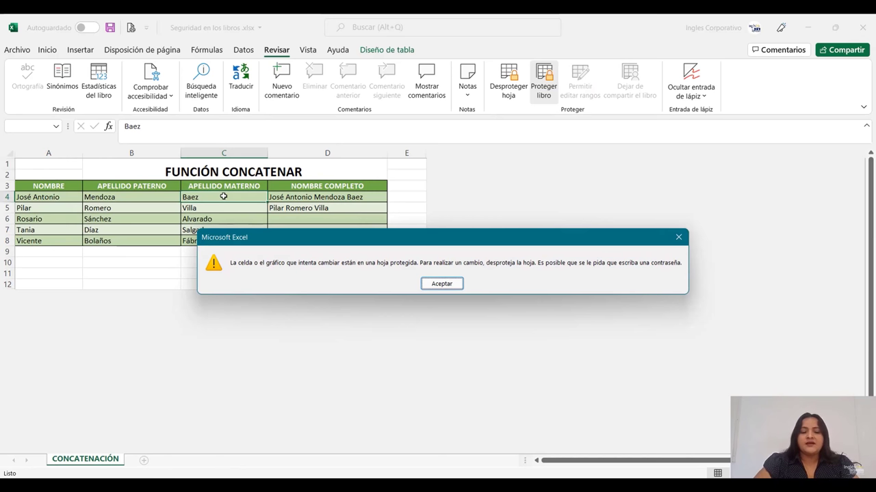
click(441, 283)
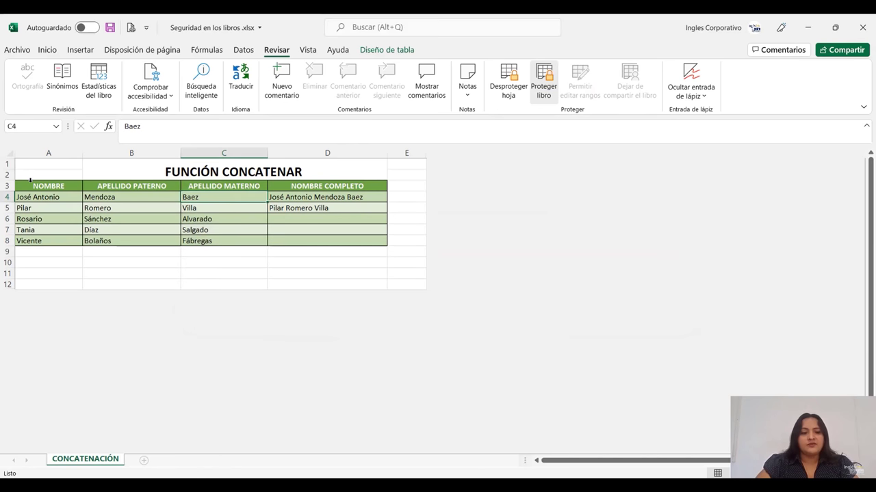
click(52, 197)
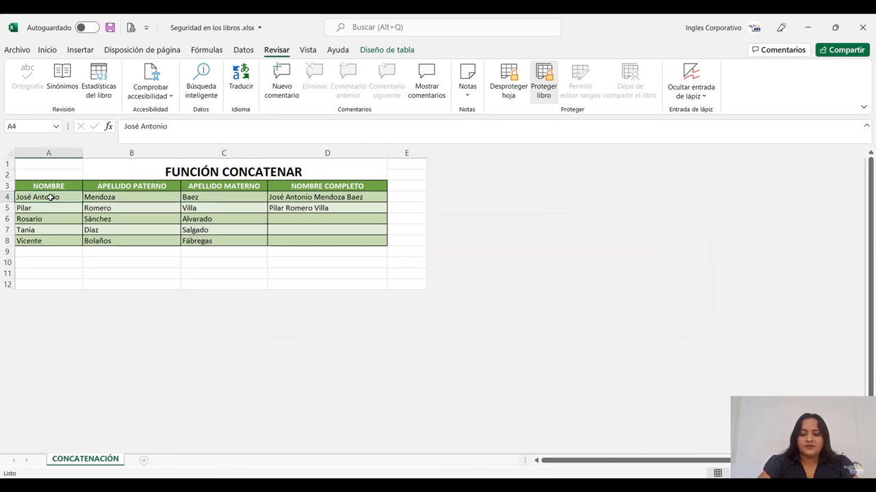
double_click(51, 197)
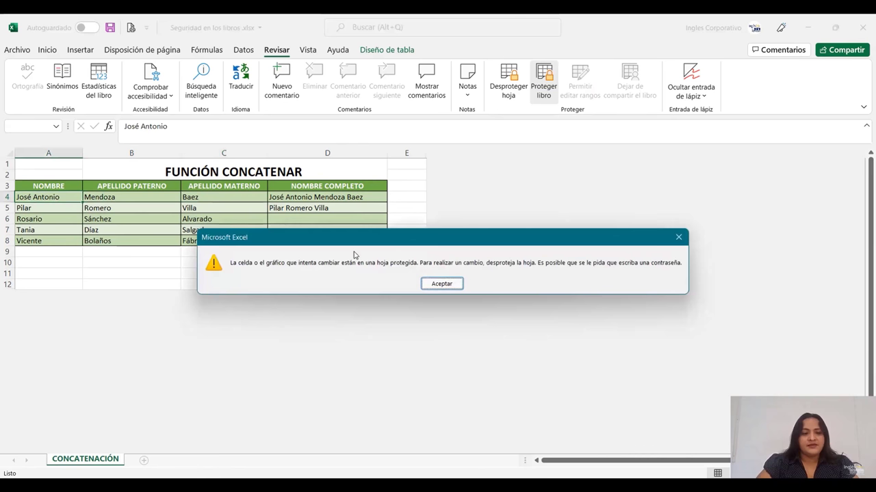
click(441, 283)
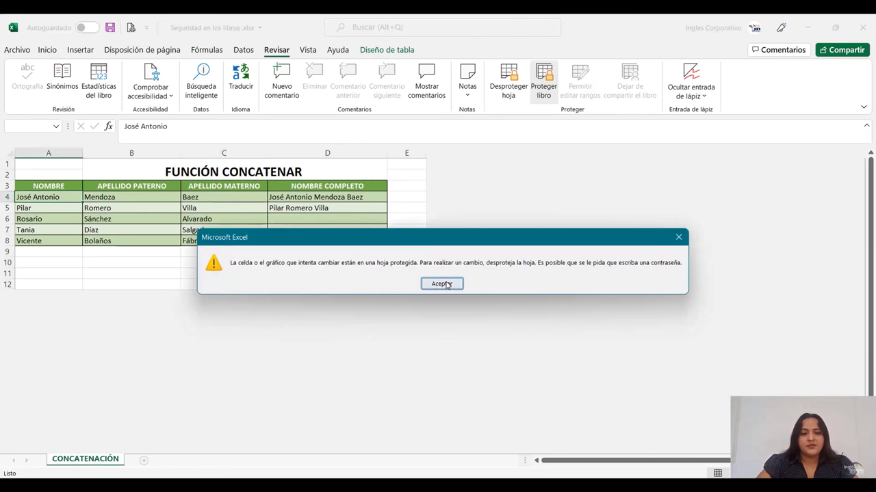
click(238, 198)
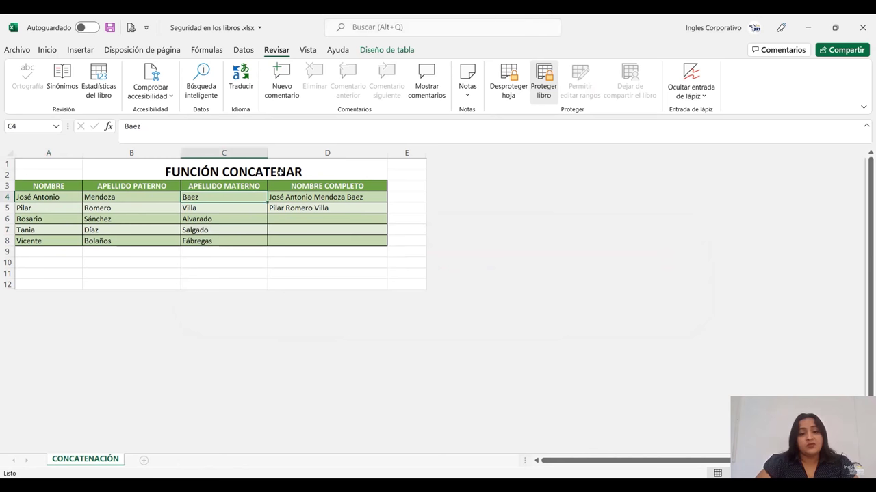
click(234, 264)
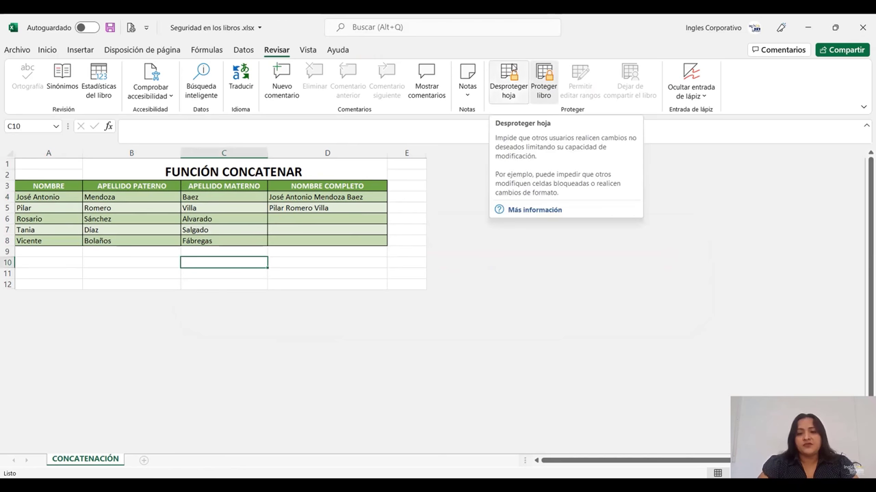
click(512, 67)
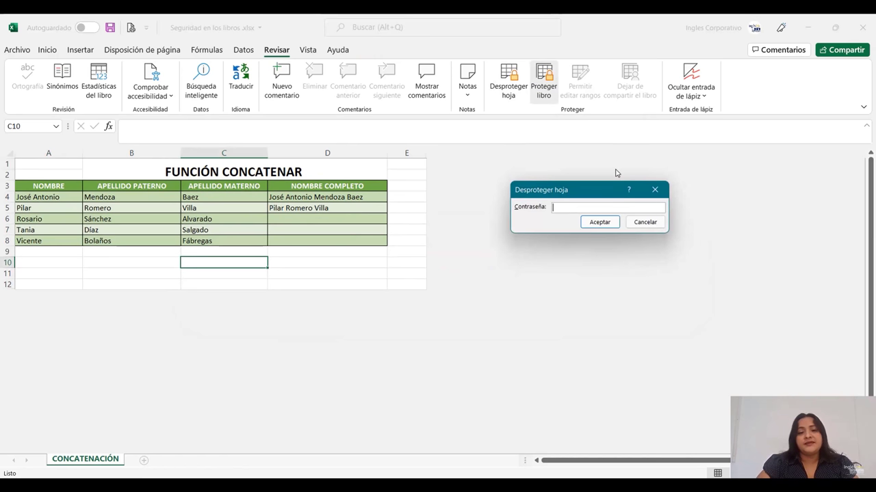
click(657, 223)
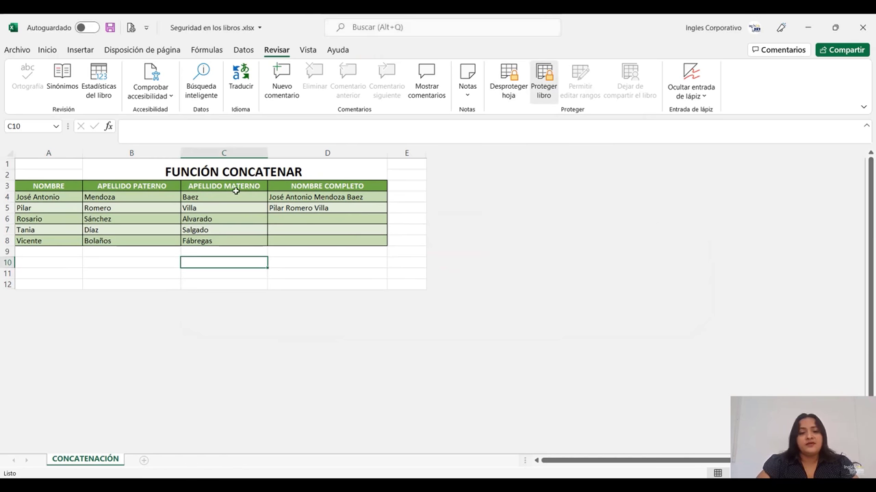
click(307, 265)
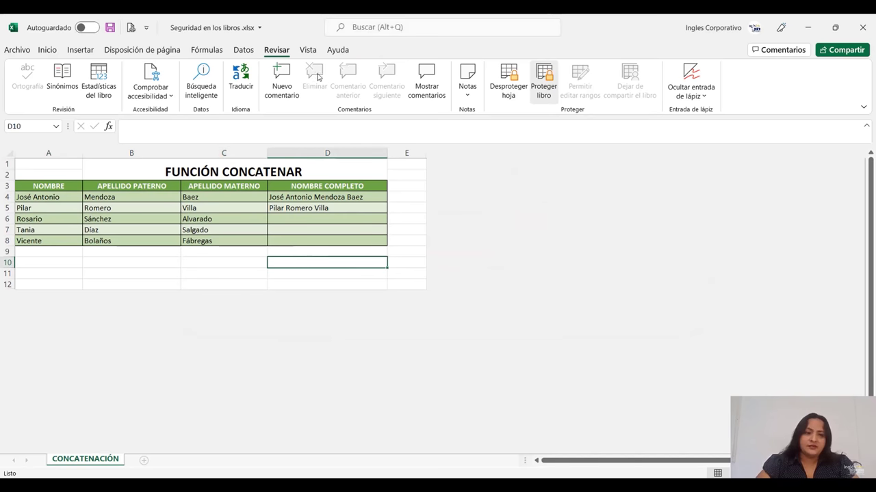
click(26, 50)
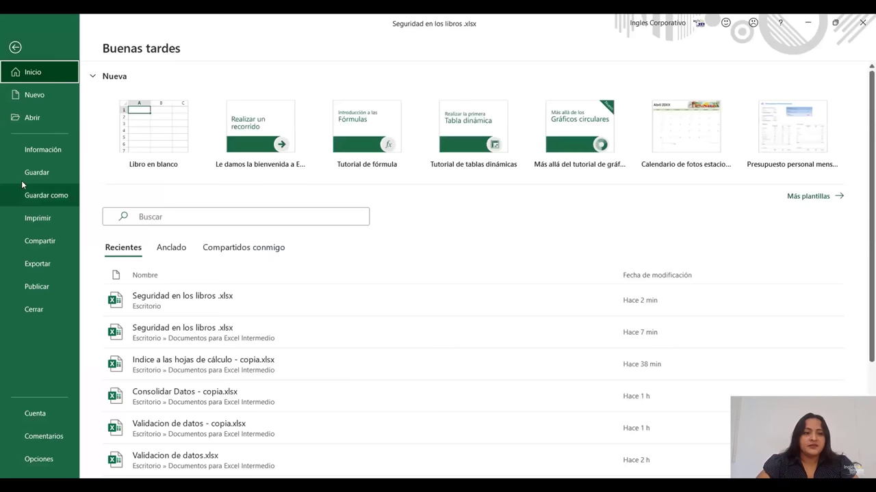
click(28, 150)
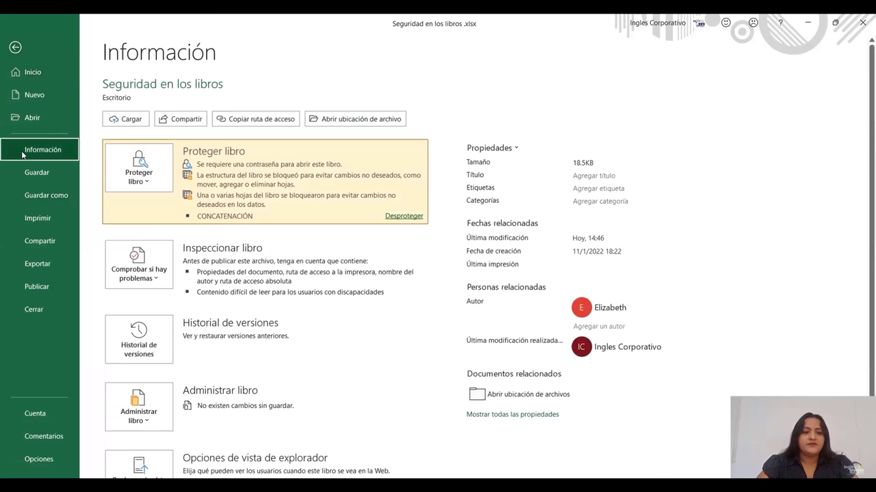
click(149, 184)
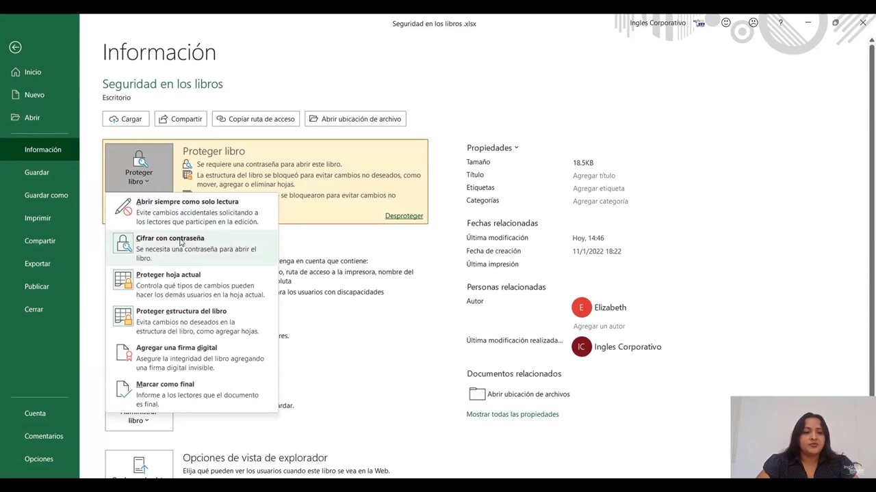
click(15, 47)
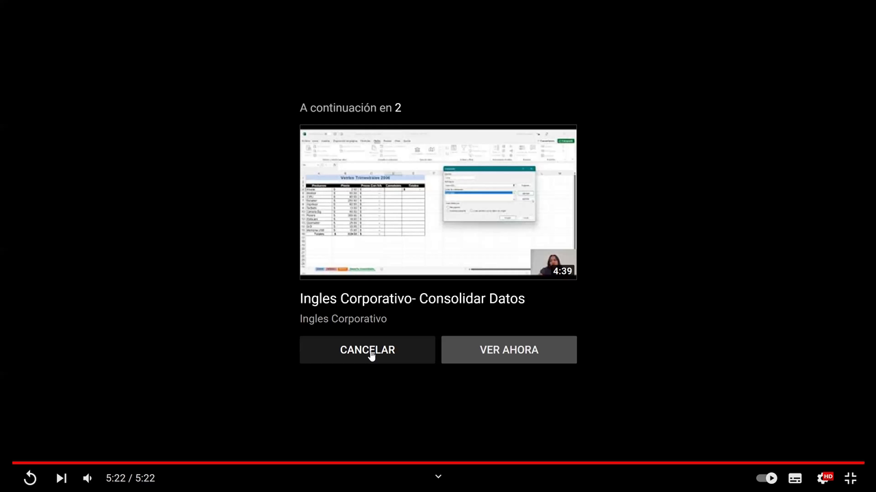
- Dismiss the YouTube autoplay countdown
click(370, 356)
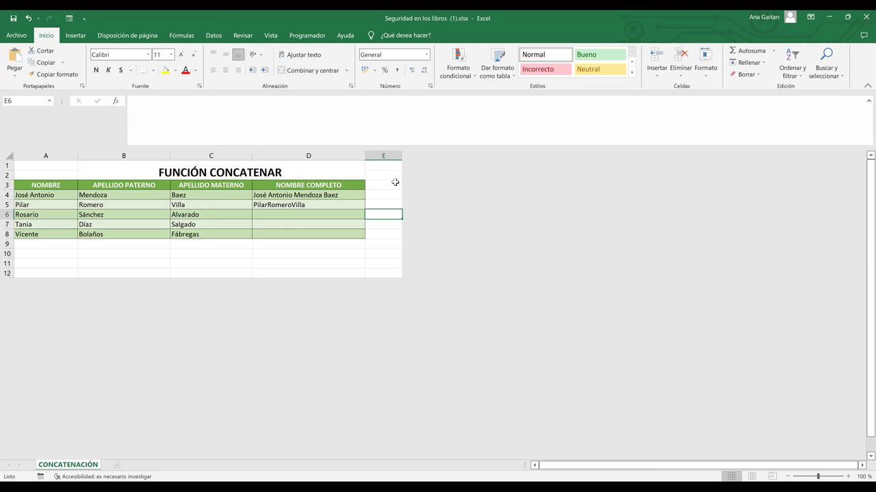
- Zoom the FUNCIÓN CONCATENAR name table in to 220%
scroll(542, 264, up, 3)
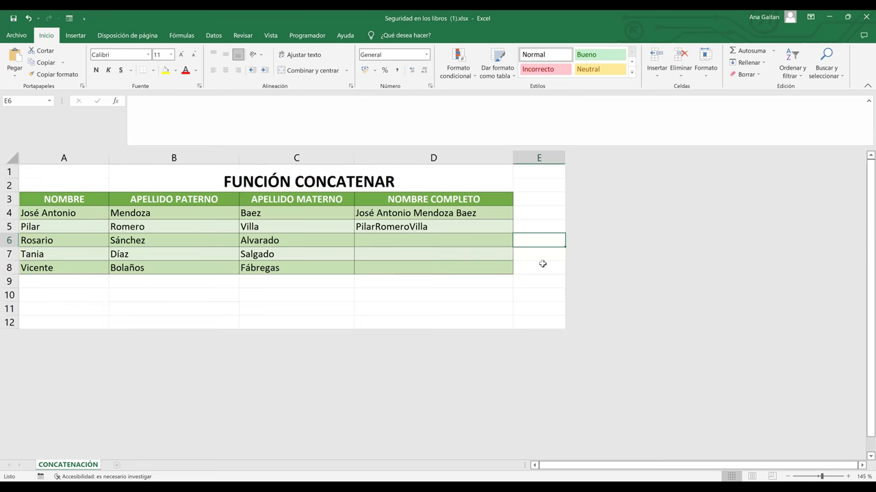
scroll(543, 263, up, 5)
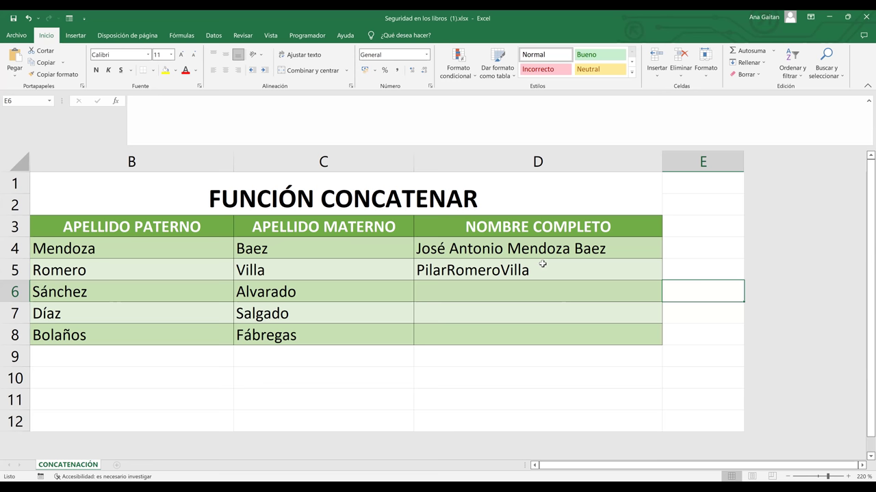
click(541, 264)
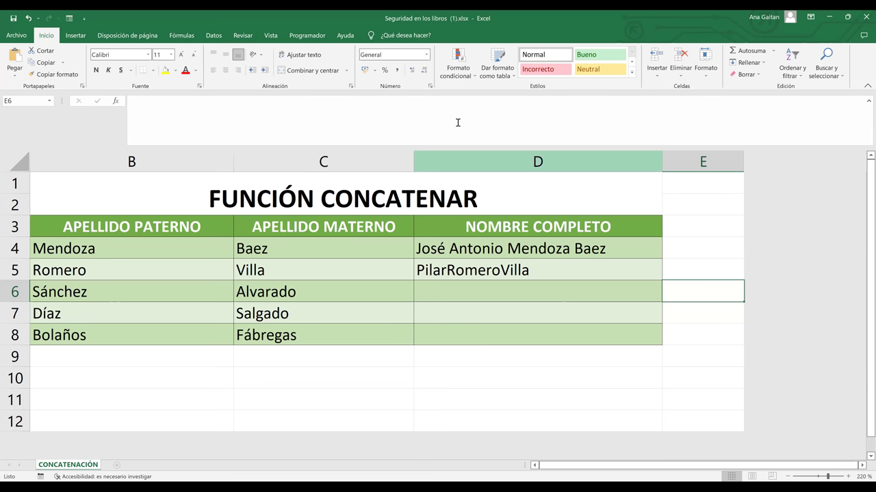
- Show the Información page with the Proteger libro options expanded
click(15, 36)
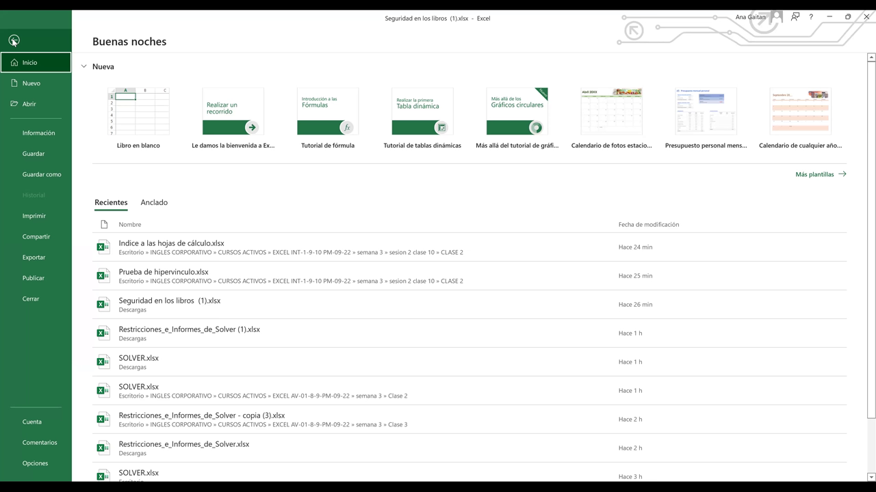
click(47, 134)
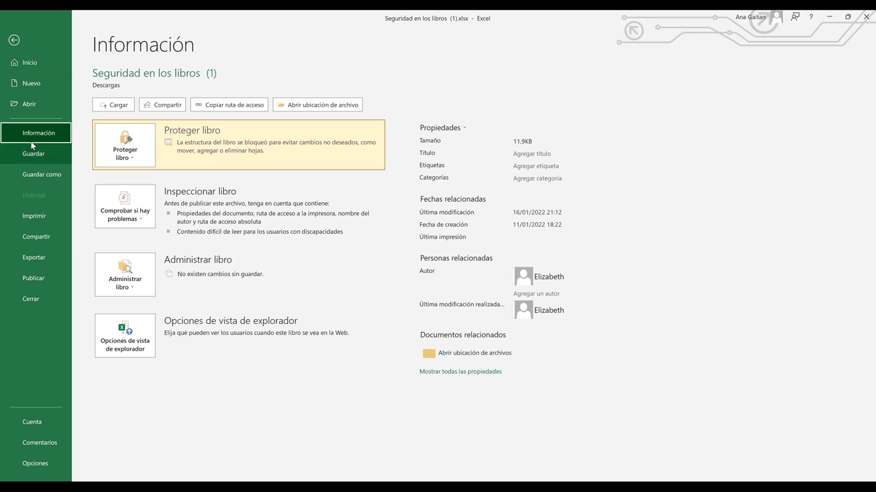
click(125, 156)
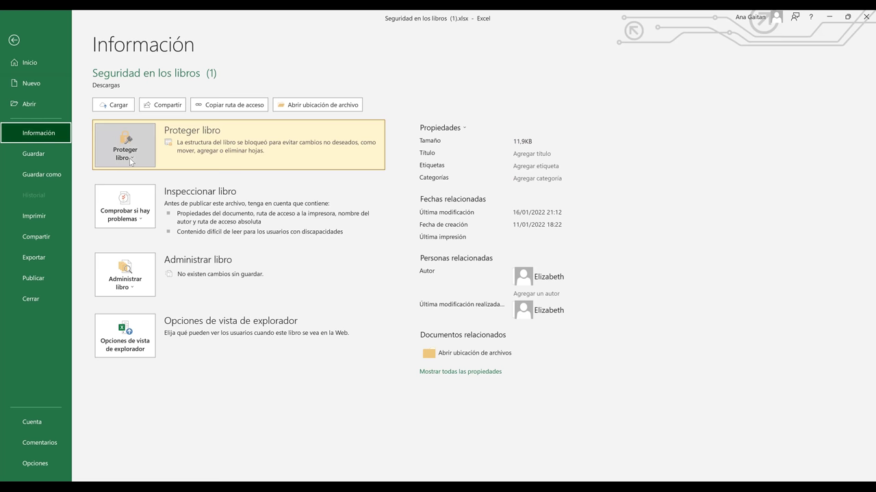
click(130, 160)
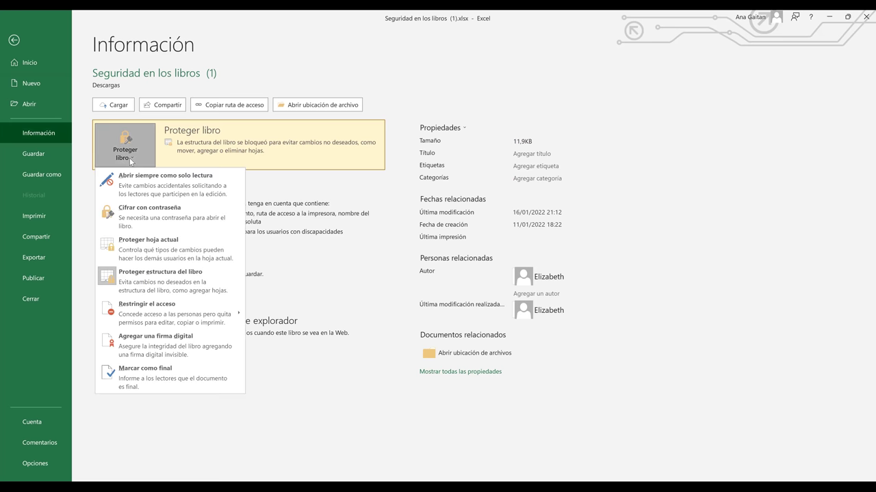
click(134, 156)
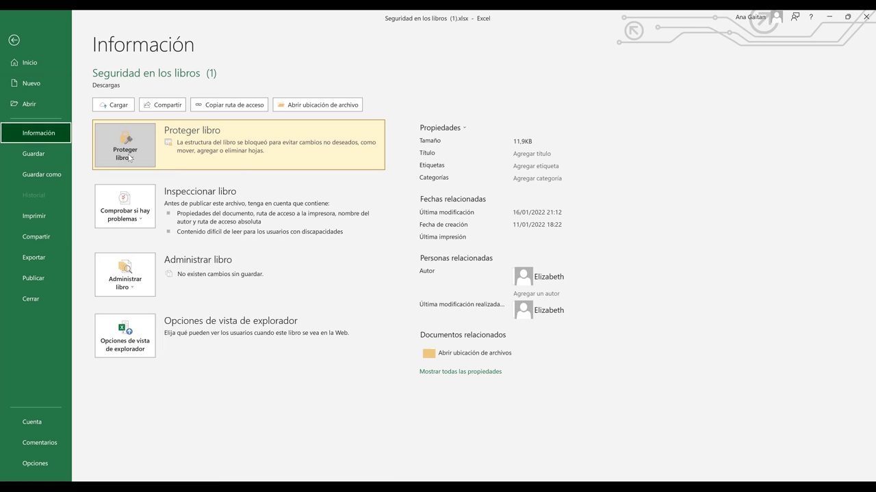
click(129, 159)
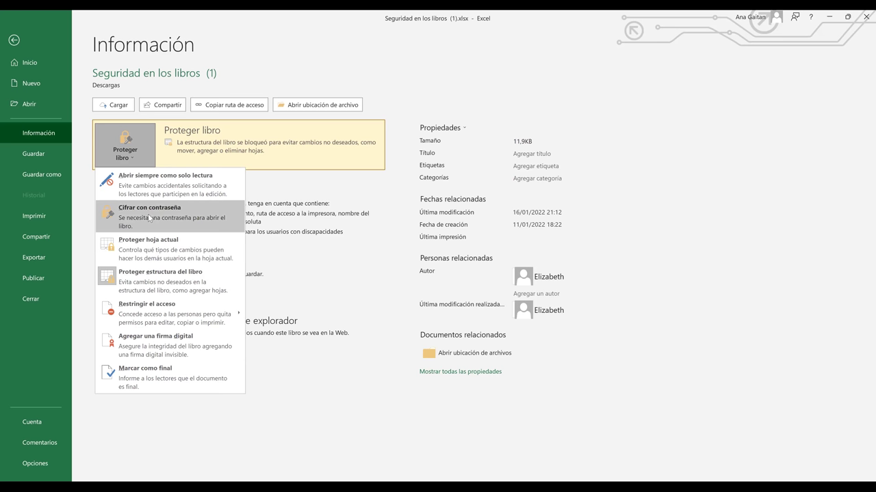
- Encrypt the workbook with Cifrar con contraseña, entering a password and confirming it
click(150, 218)
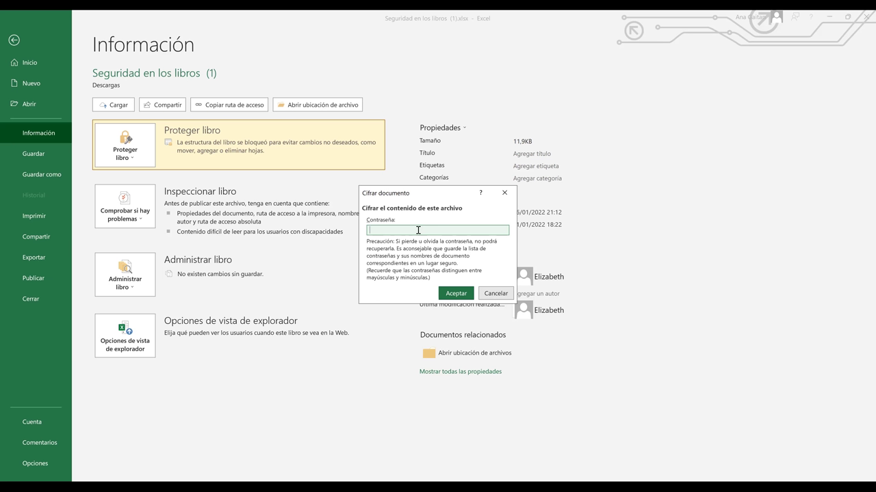
click(456, 297)
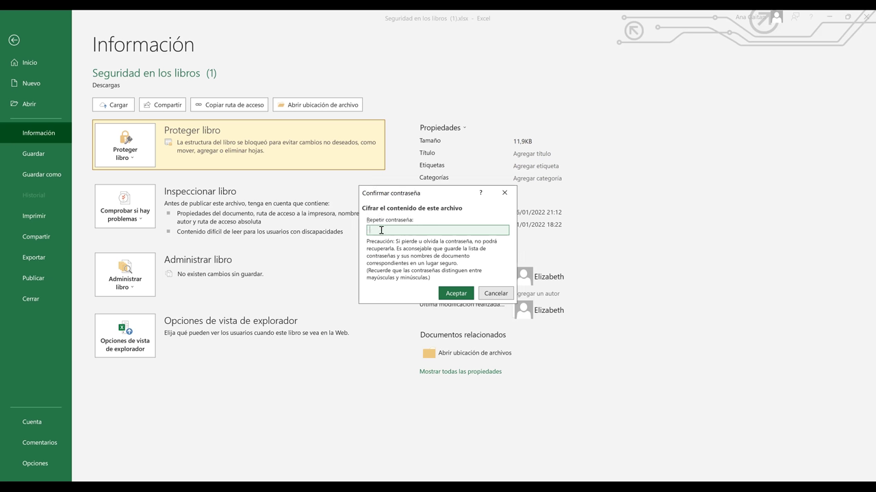
click(462, 298)
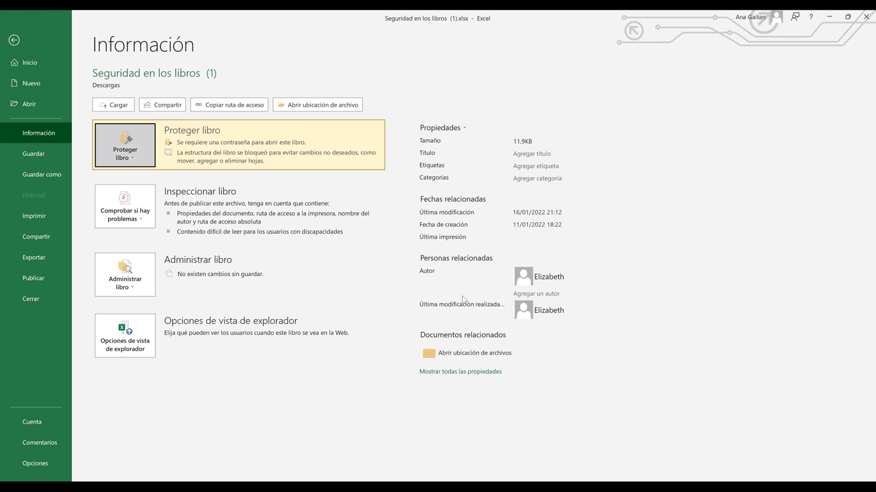
- Close the workbook, saving changes to 'Seguridad en los libros (1).xlsx'
click(20, 48)
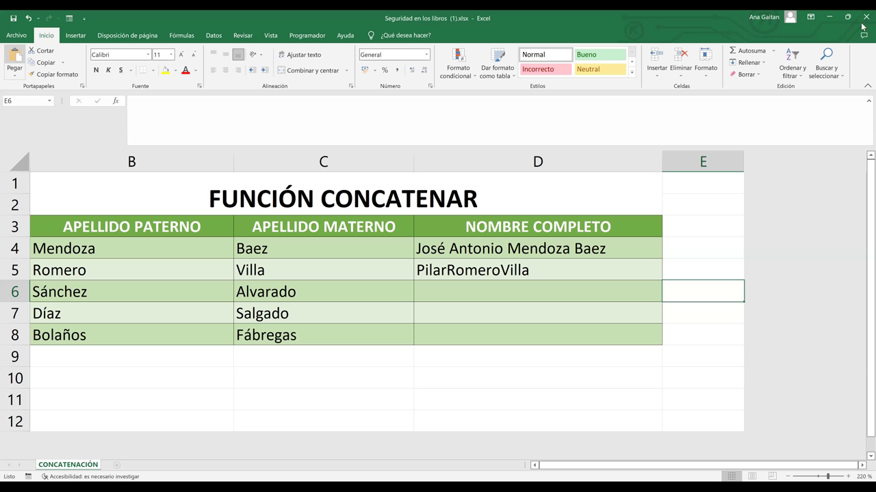
click(14, 38)
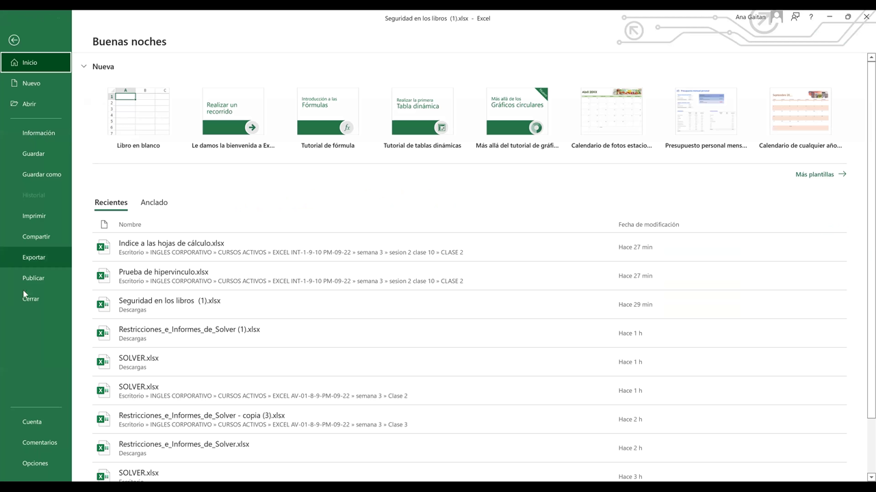
click(10, 42)
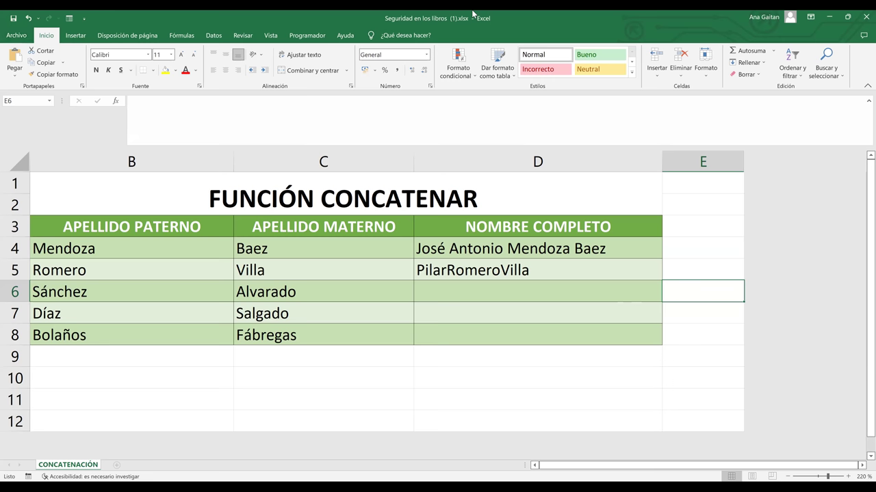
click(18, 35)
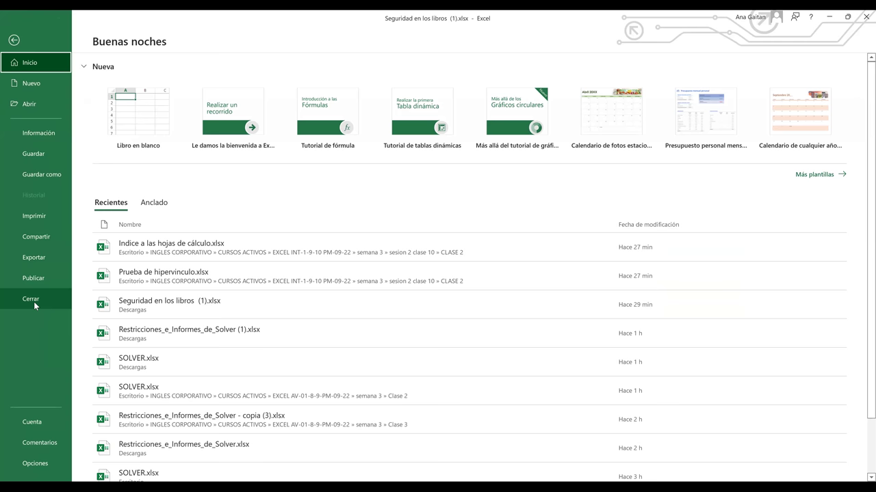
click(35, 304)
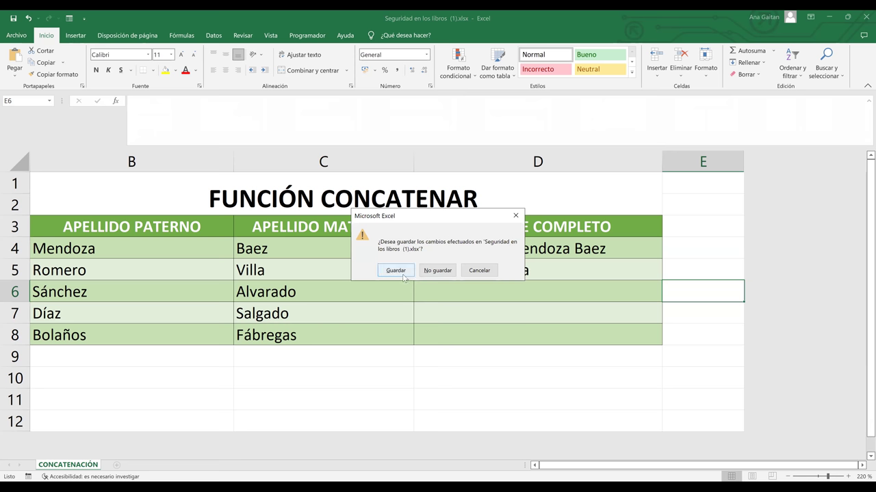
click(403, 276)
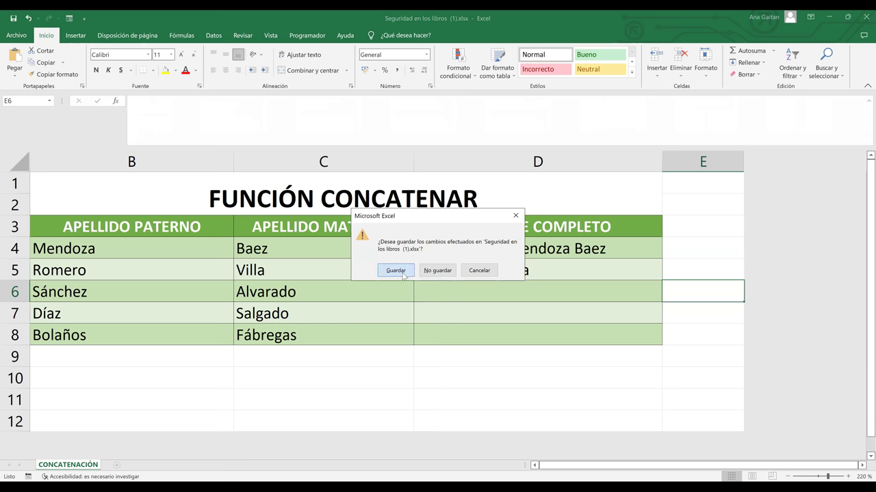
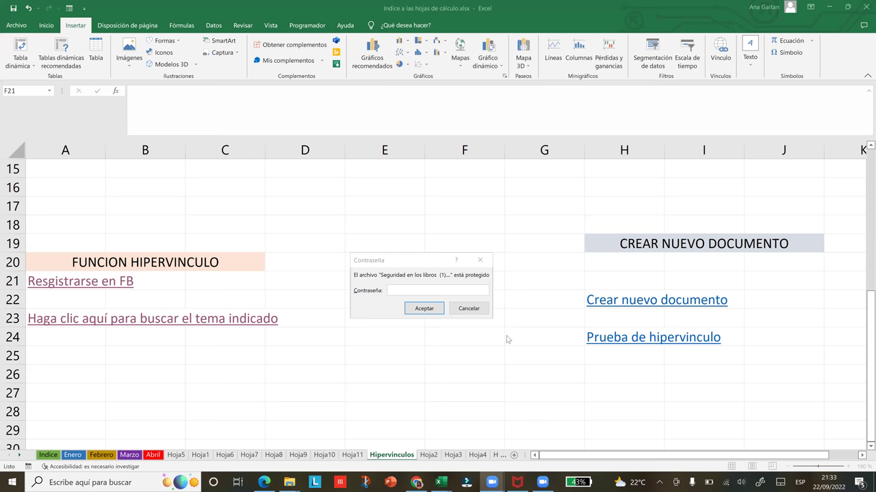
- Cancel the password prompt and go to the File backstage start page
click(468, 309)
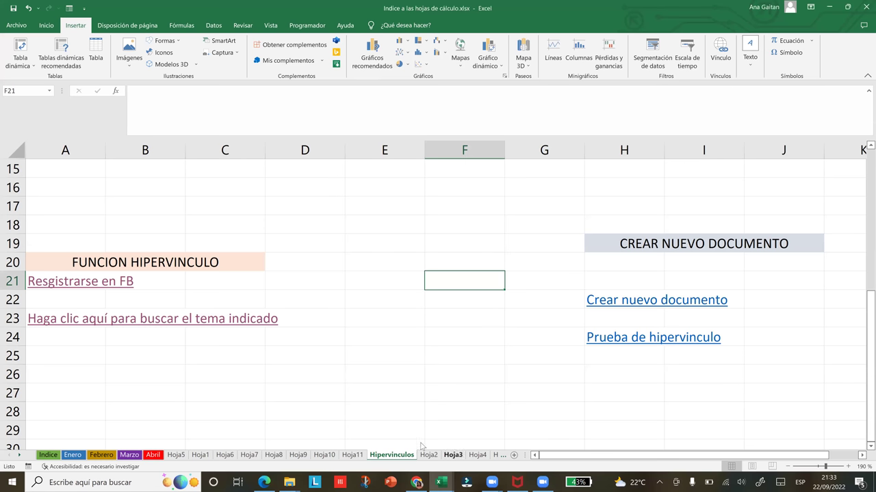
click(5, 27)
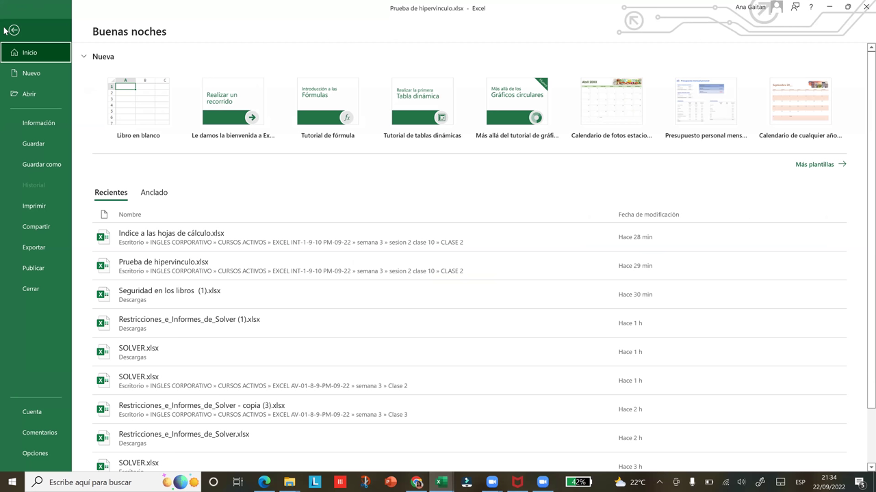
- Browse the Open list, then reopen Seguridad en los libros (1).xlsx from the recent workbooks
click(28, 97)
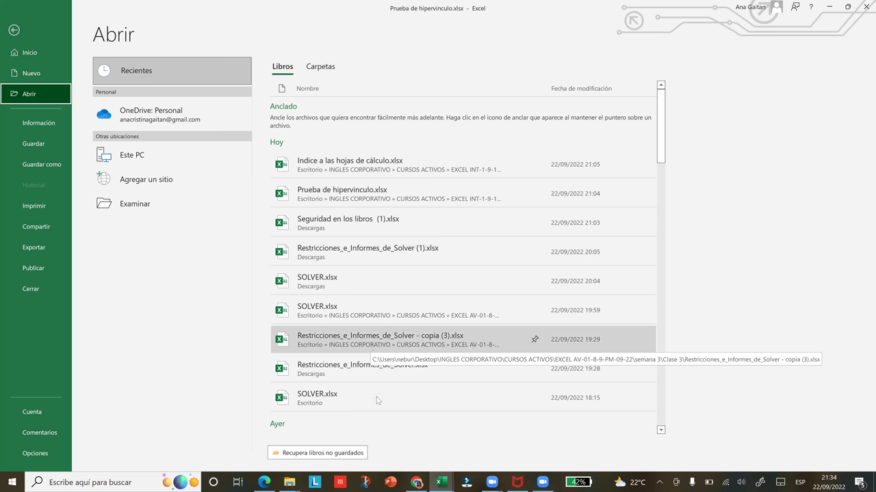
mouse_move(662, 153)
mouse_down()
mouse_move(654, 181)
mouse_move(661, 137)
mouse_up()
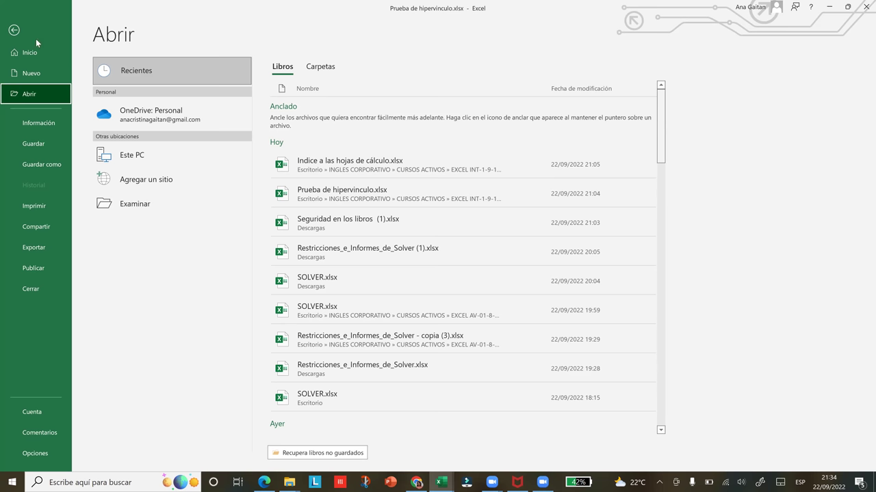
click(25, 52)
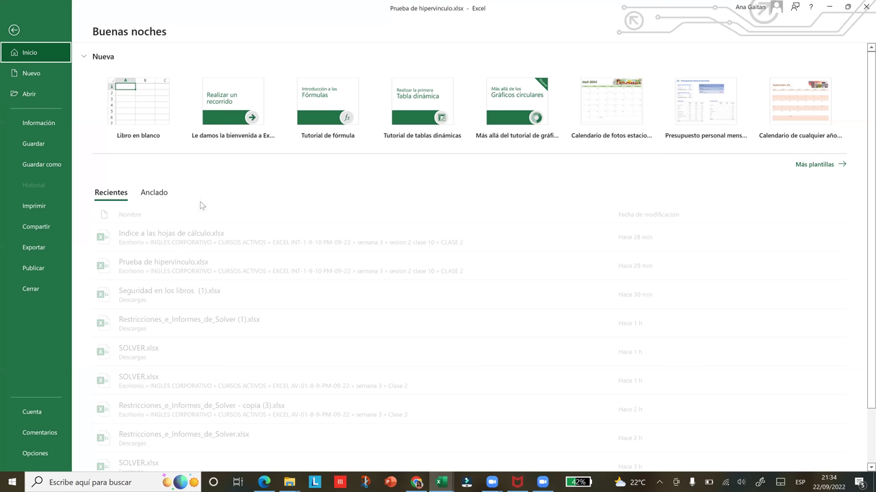
click(211, 277)
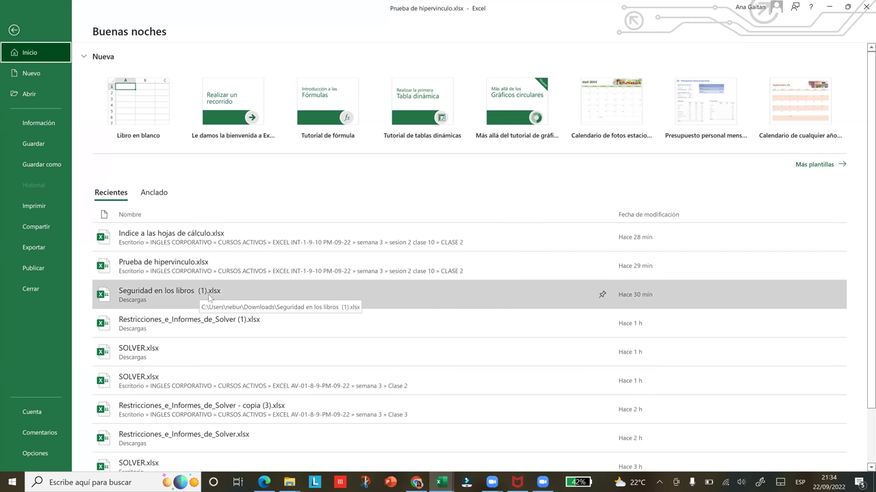
key(Escape)
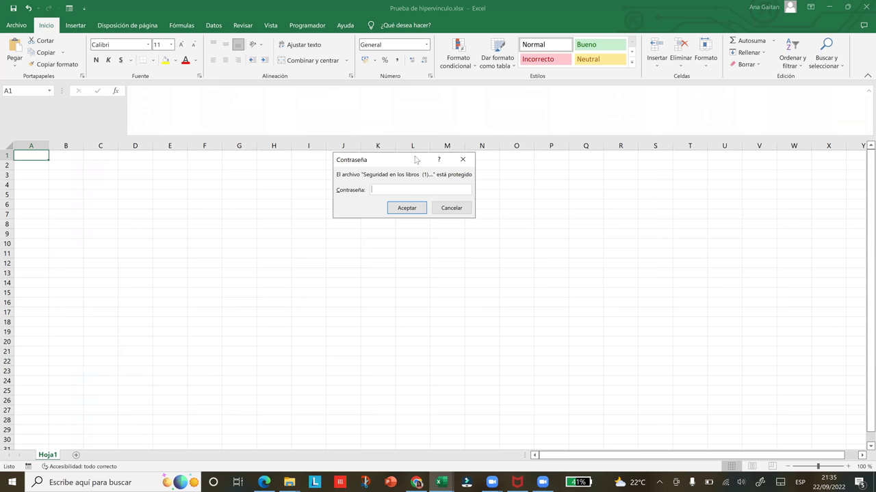
- Enter the workbook password to open Seguridad en los libros (1).xlsx, then select cells C9 and B3
drag(415, 159, 392, 221)
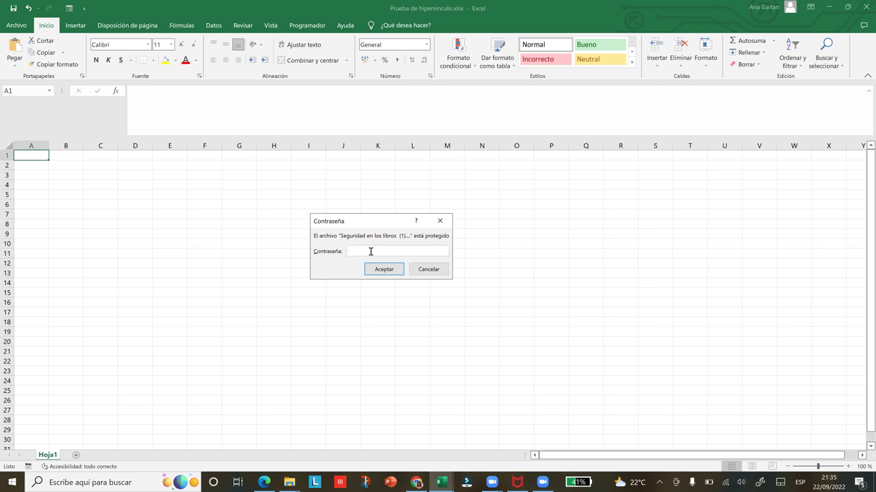
click(378, 271)
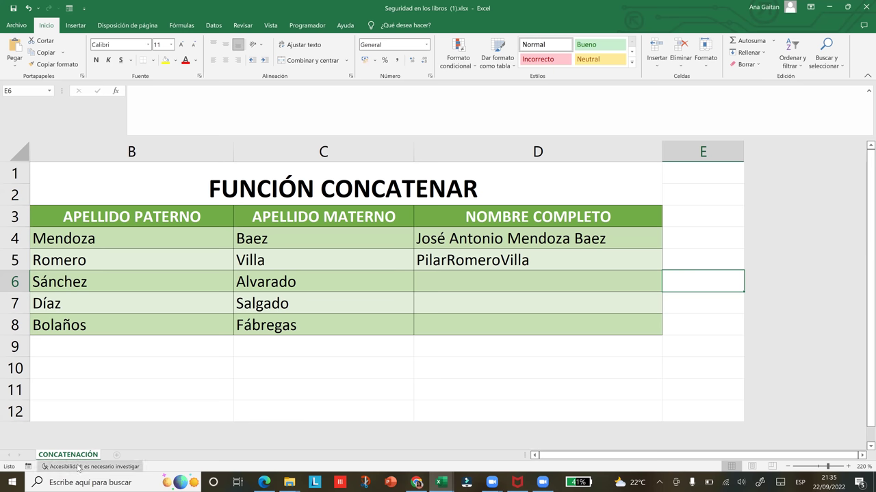
click(235, 346)
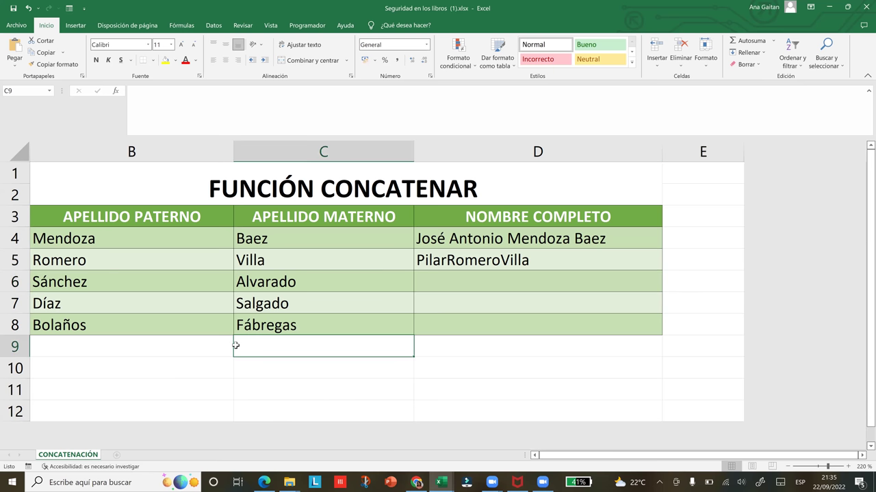
click(214, 221)
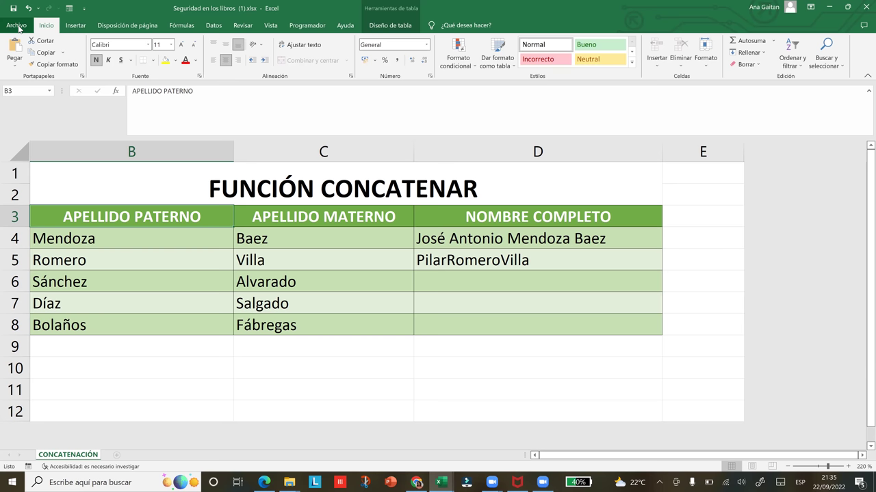
- Start saving a copy of the workbook, choosing the recent Clase 3 folder as location
click(17, 25)
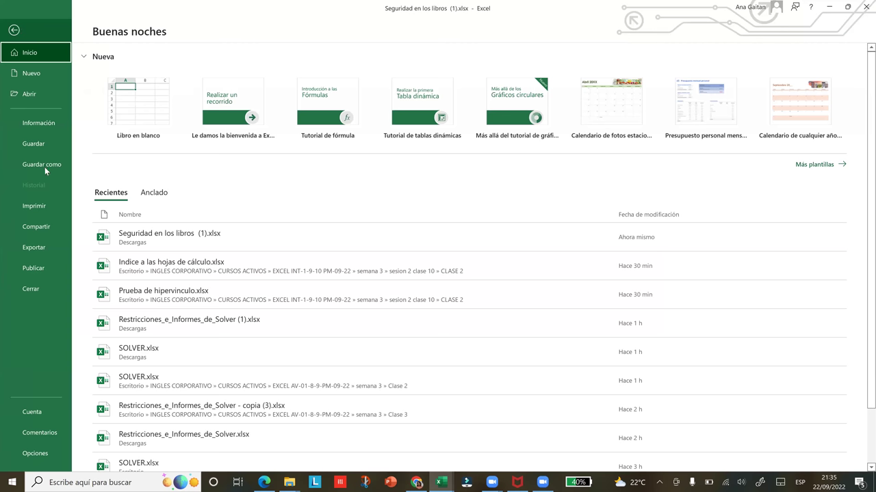
click(41, 164)
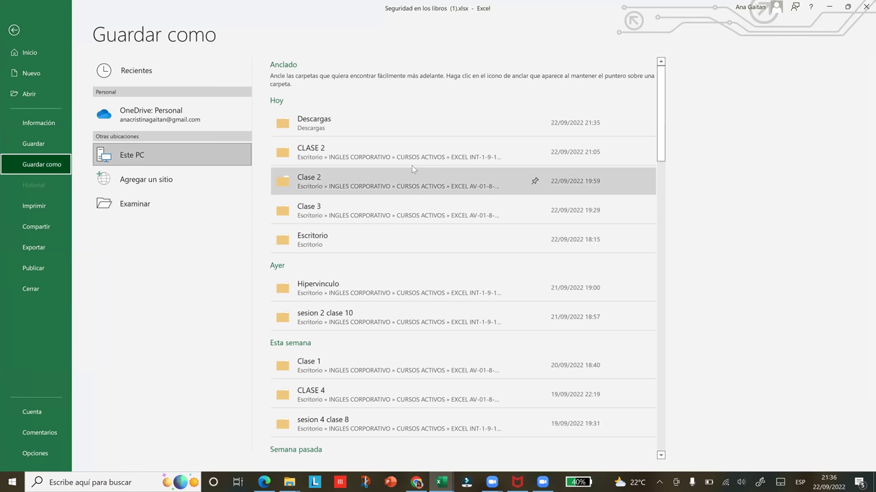
click(367, 215)
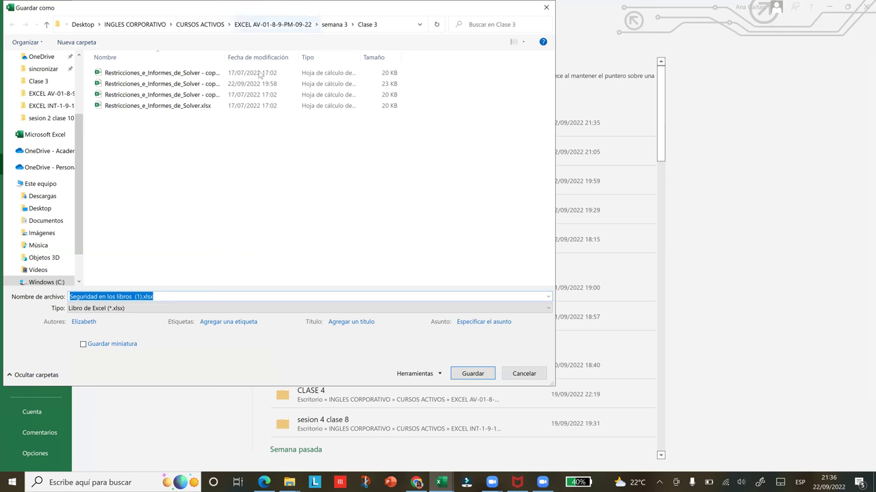
- Navigate the Save As dialog to EXCEL INT-1-9-10 PM-09-22 > semana 3 > Sesion 3 Clase 11
click(201, 24)
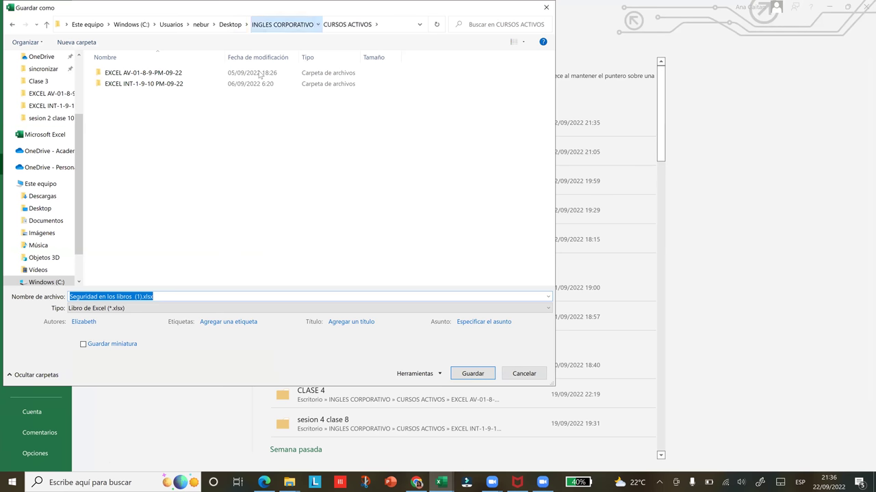
click(172, 75)
double_click(172, 74)
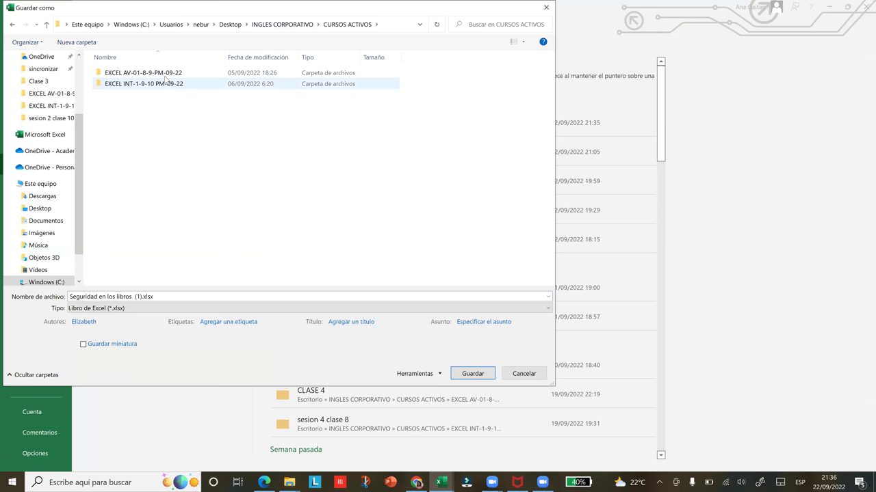
double_click(166, 83)
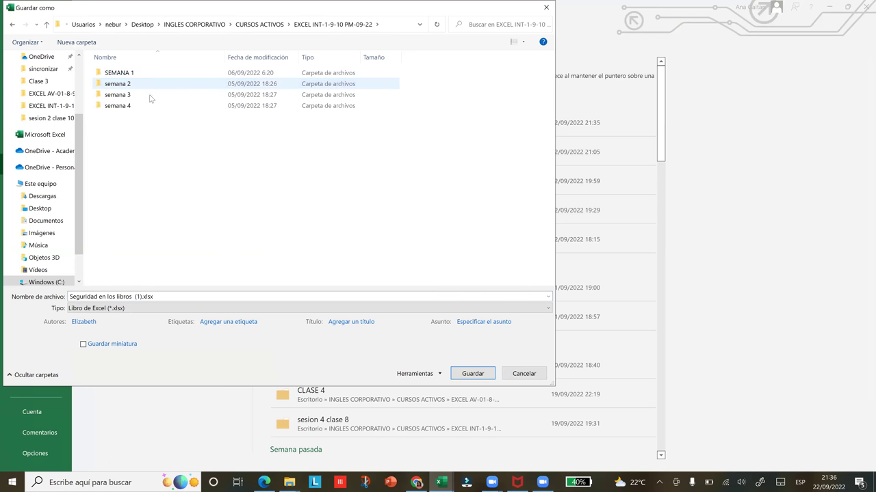
click(151, 99)
double_click(151, 99)
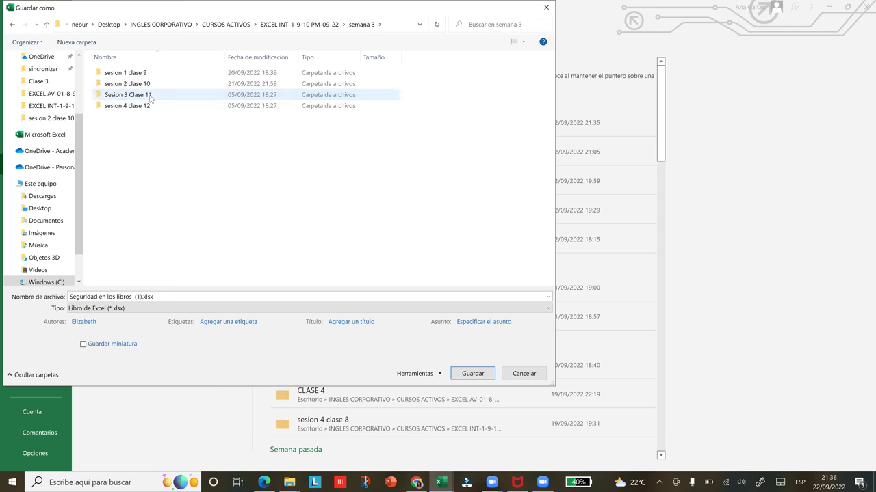
click(151, 98)
double_click(151, 99)
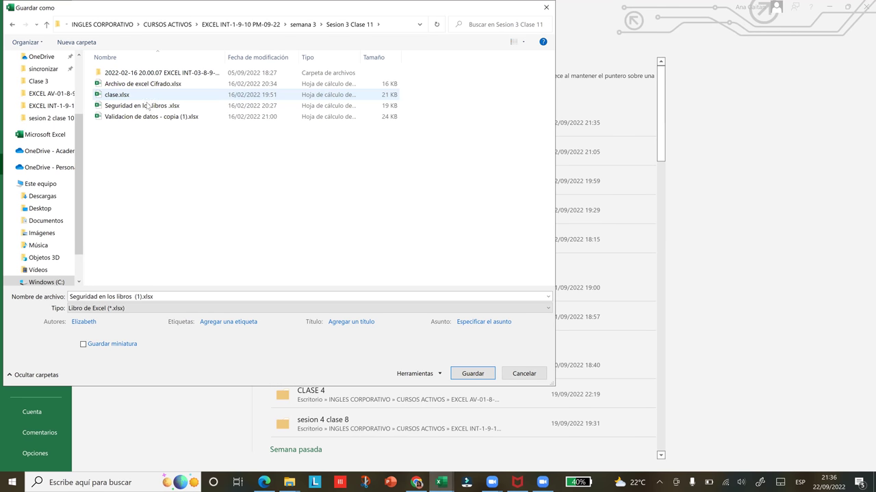
- Create a new folder named 'clase 22' there and open it as the save location
click(76, 41)
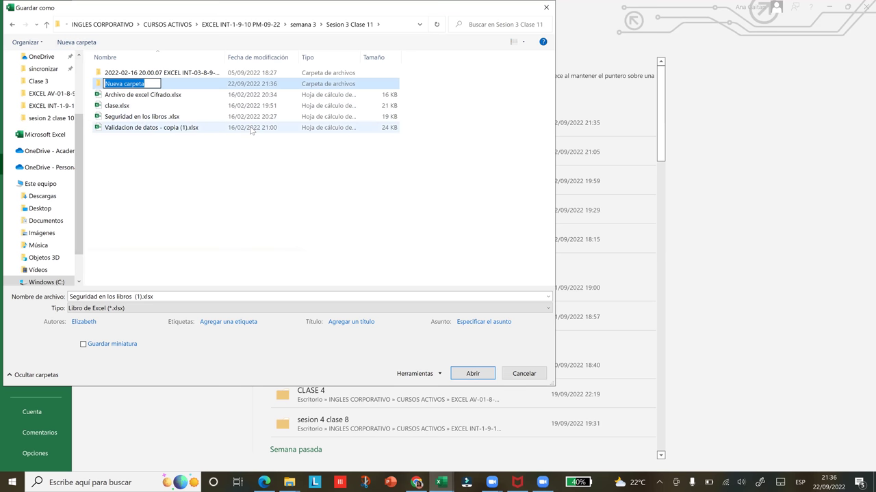
text(clase)
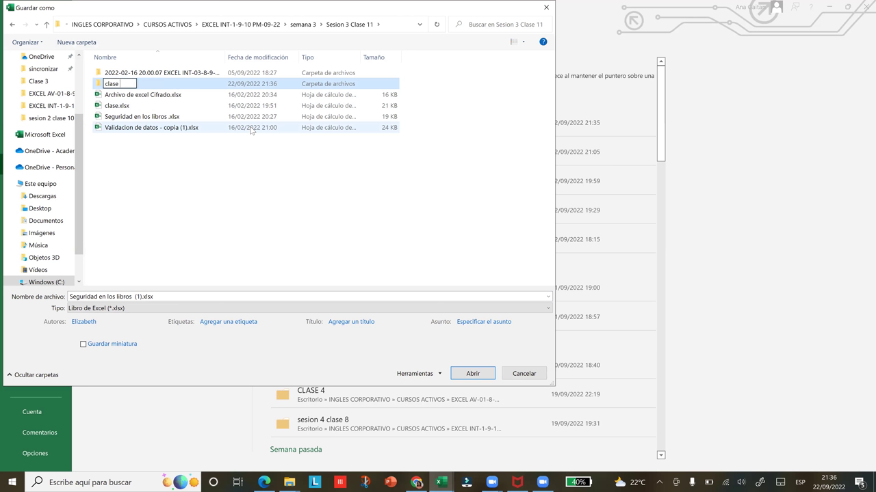
text( 33)
key(BackSpace)
key(BackSpace)
text(22)
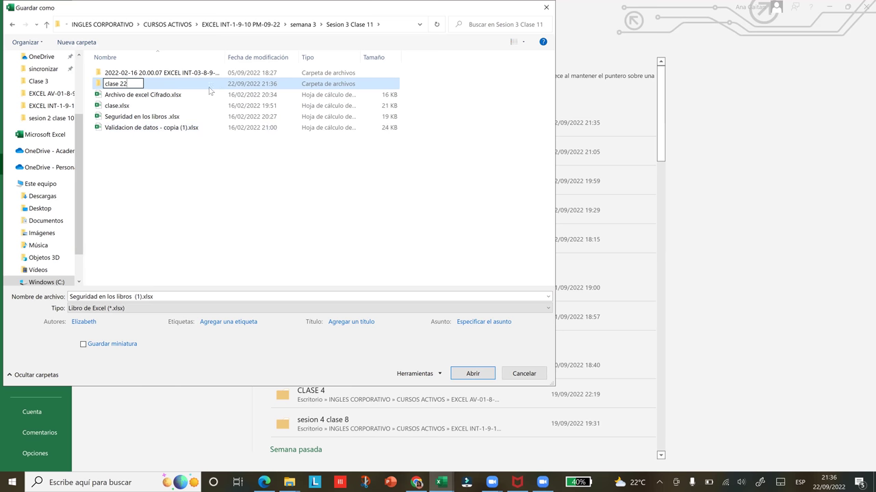
key(Return)
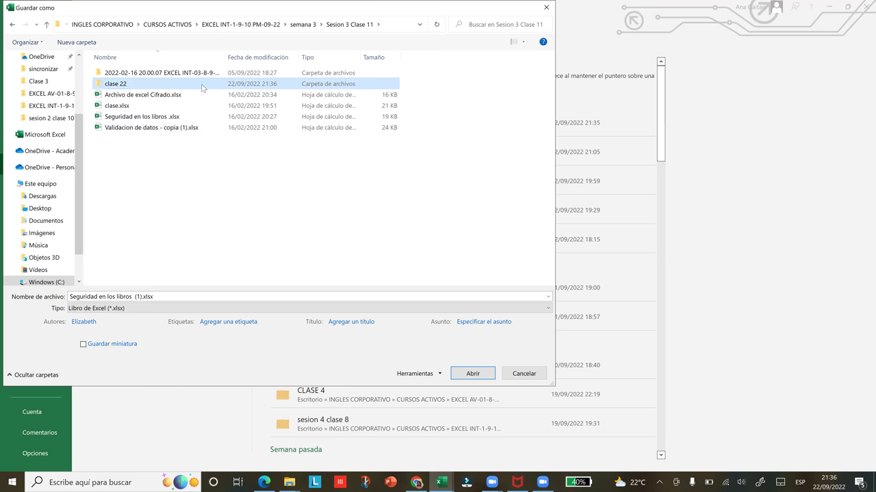
double_click(202, 84)
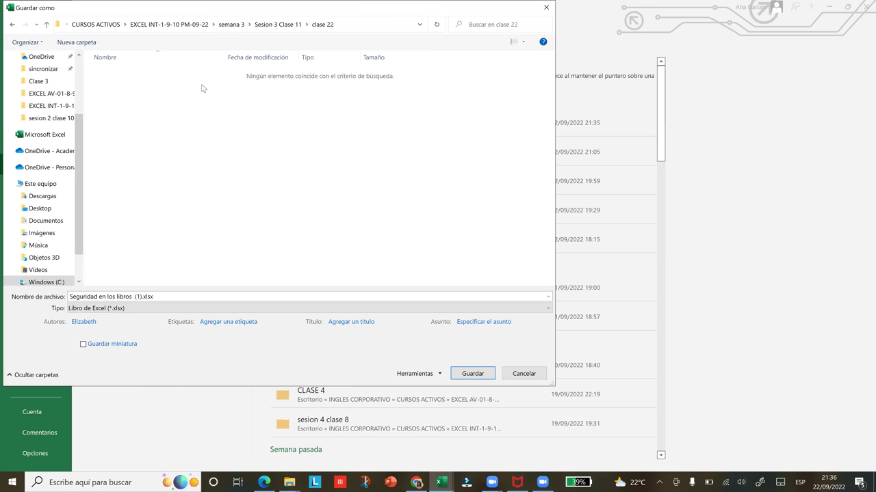
click(142, 296)
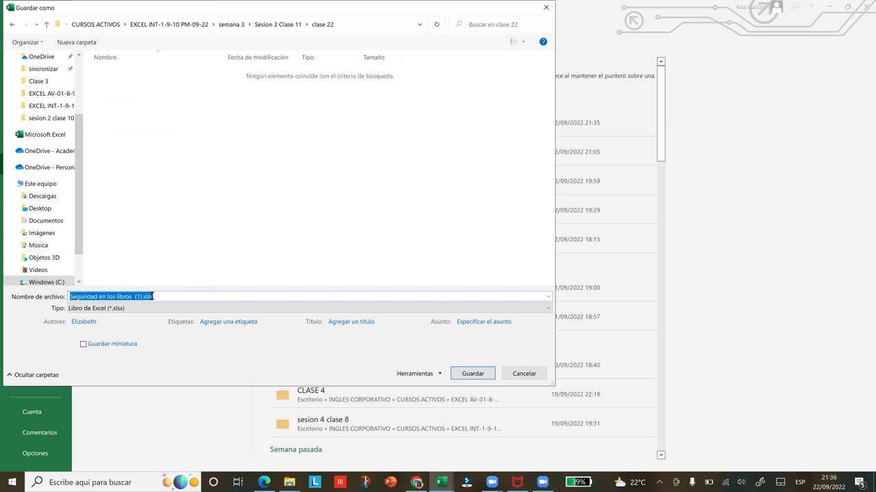
click(144, 296)
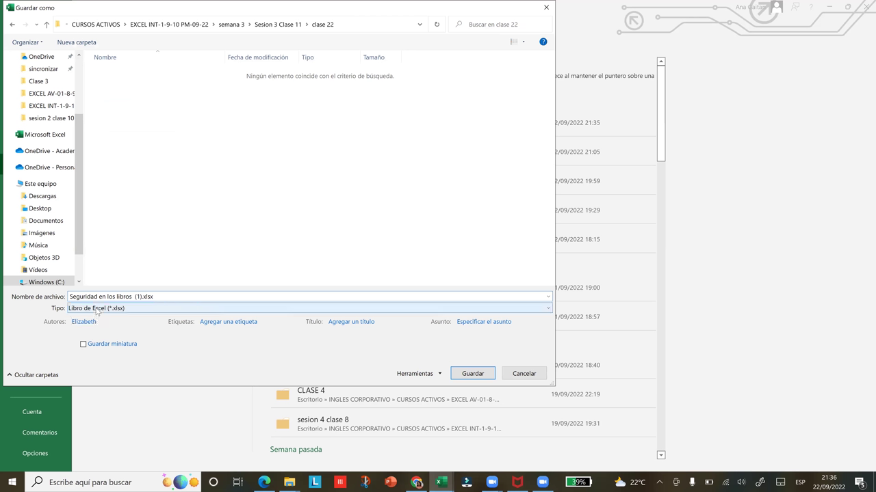
- Open the Herramientas dropdown beside the Guardar button in the Save As dialog
click(439, 375)
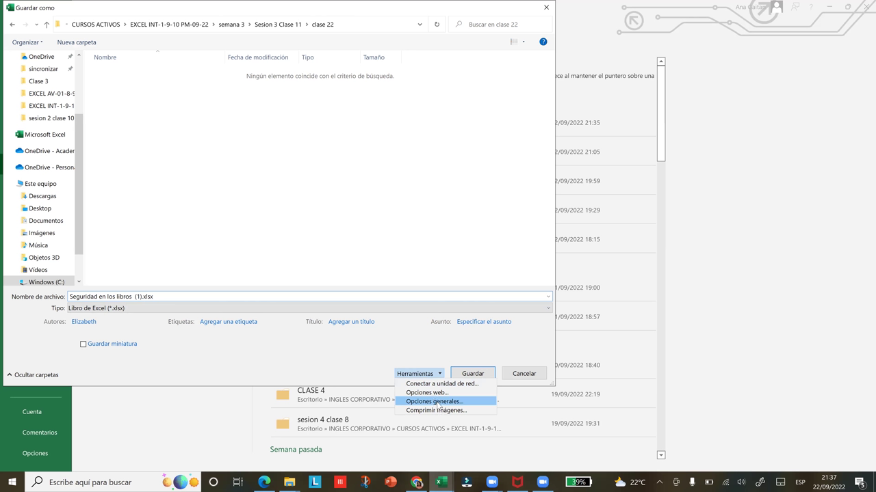
- In Opciones generales, enter the opening and modify passwords and tick read-only recommended
click(442, 403)
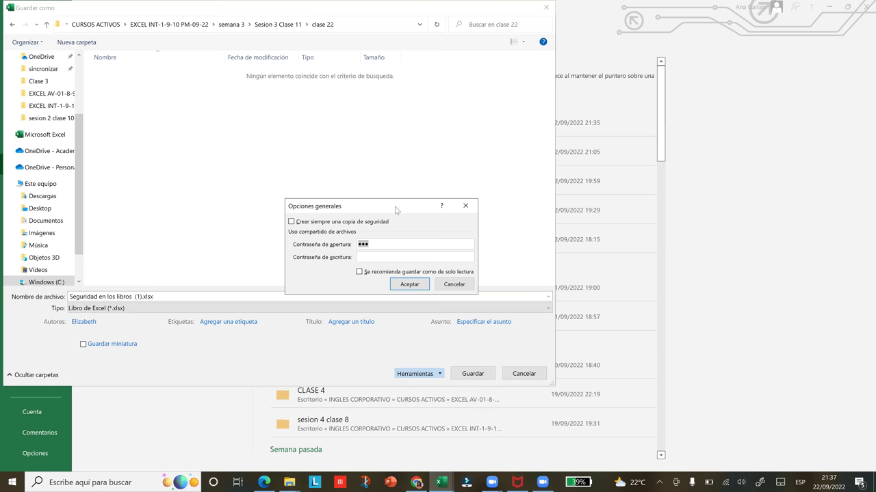
drag(395, 210, 377, 130)
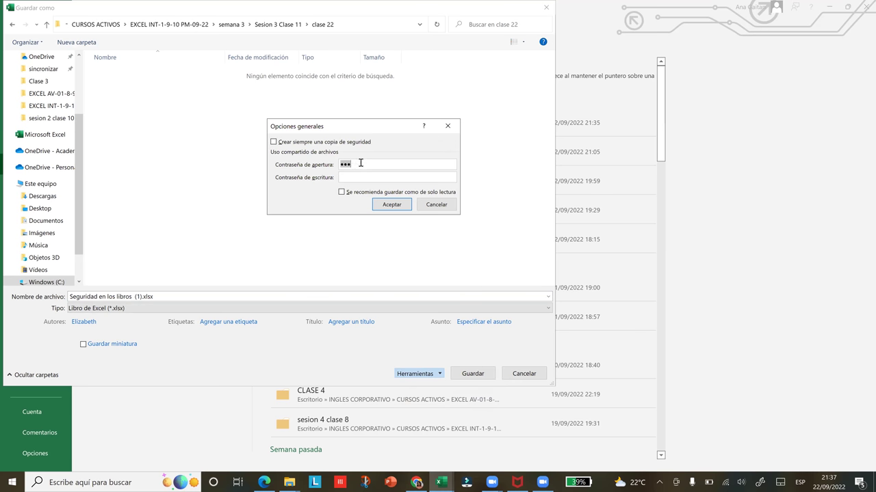
click(360, 163)
double_click(332, 165)
drag(361, 180, 325, 181)
click(355, 177)
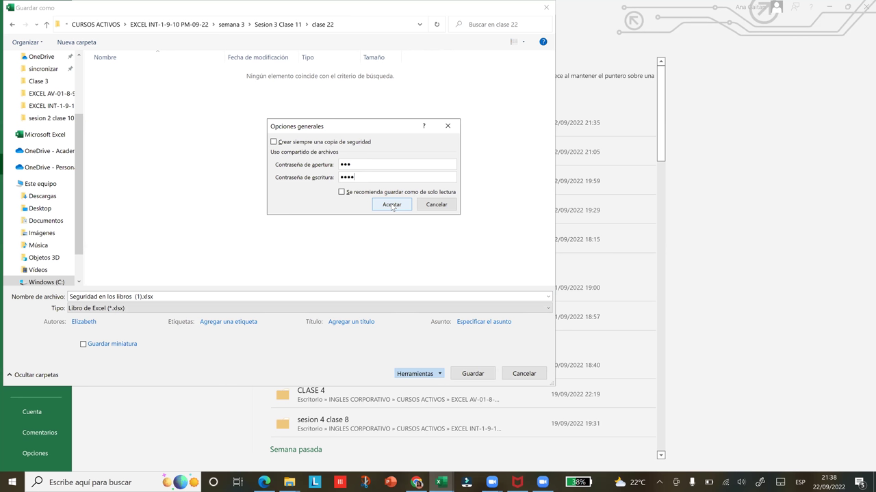
click(341, 193)
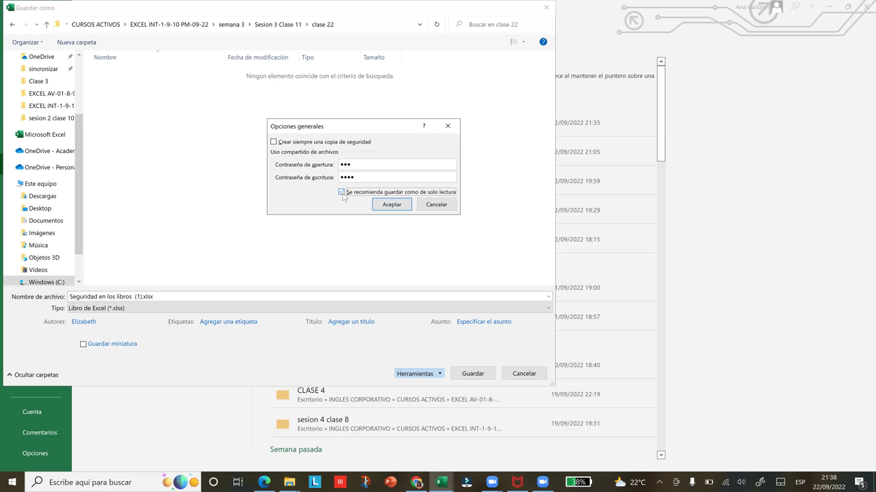
- Accept the options and re-enter the modify password in the confirmation prompt
click(394, 209)
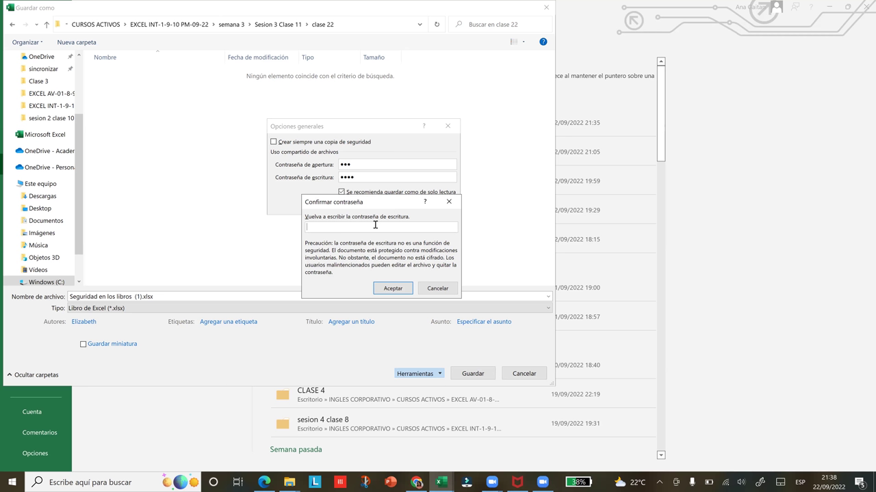
click(393, 288)
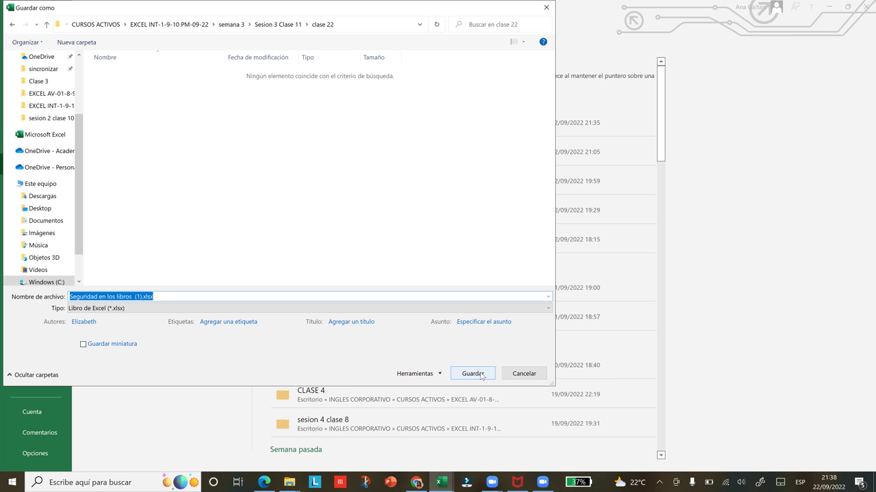
- Save the password-protected copy into clase 22 and close the workbook
click(481, 376)
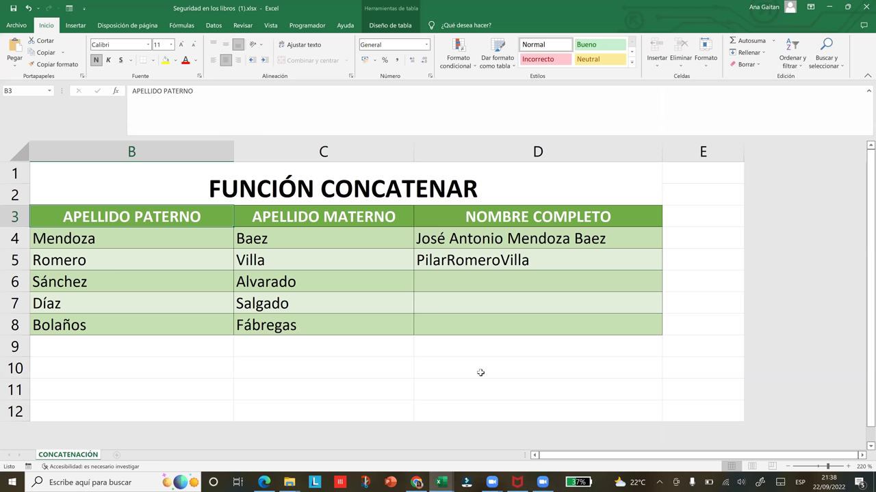
click(8, 28)
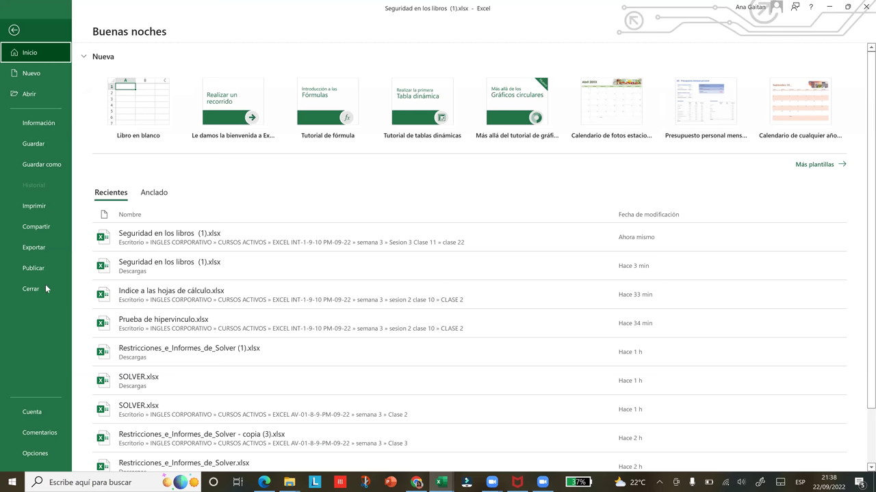
click(45, 288)
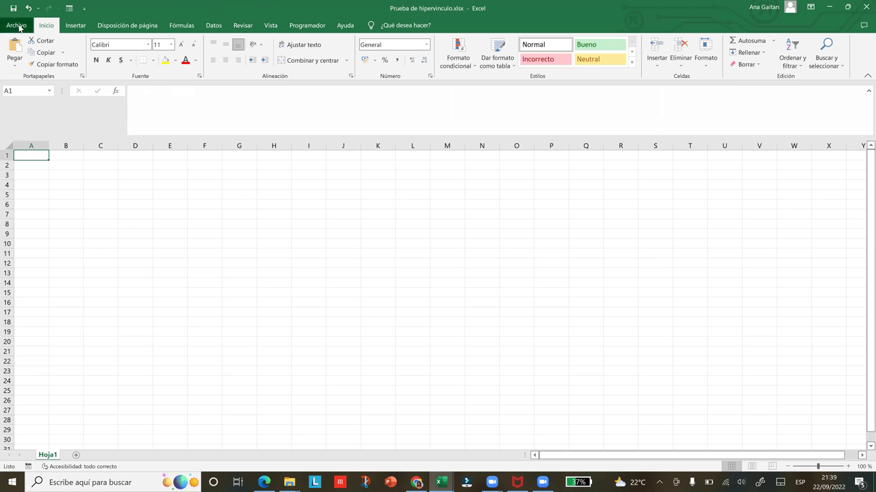
- Reopen Seguridad en los libros (1).xlsx from Recent, supplying the open password, then the modify password
click(19, 27)
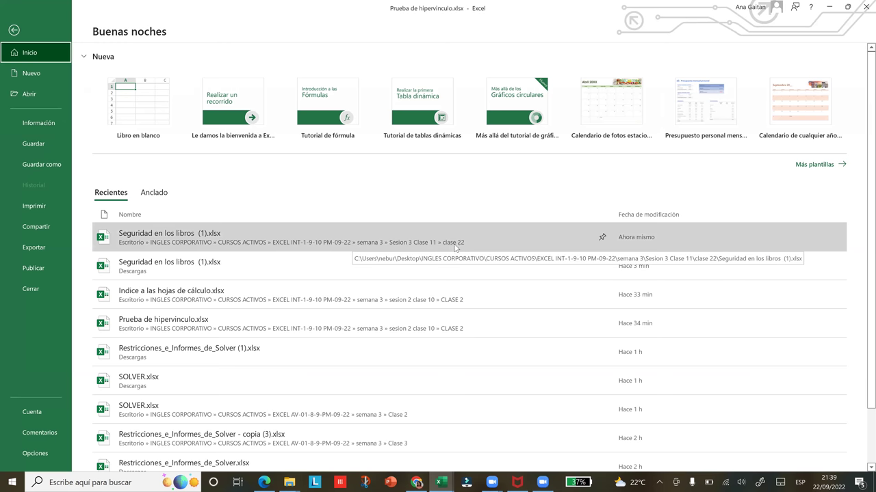
click(461, 247)
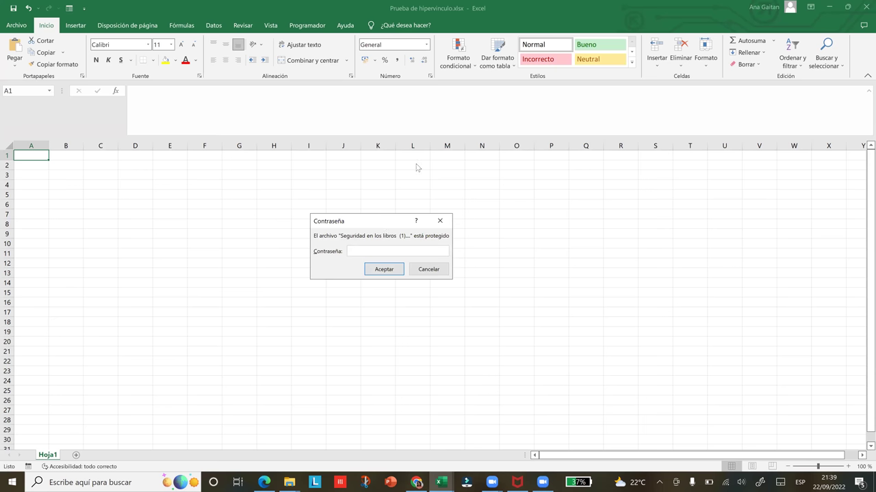
drag(384, 225, 417, 167)
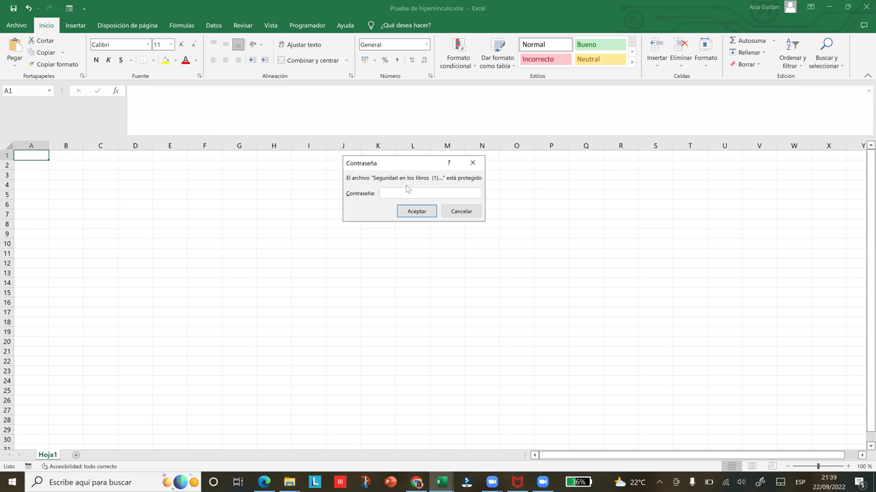
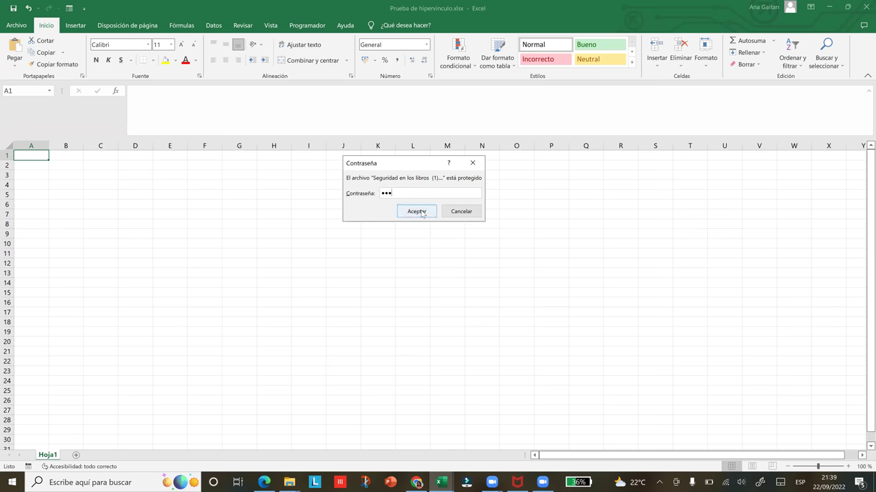
click(422, 212)
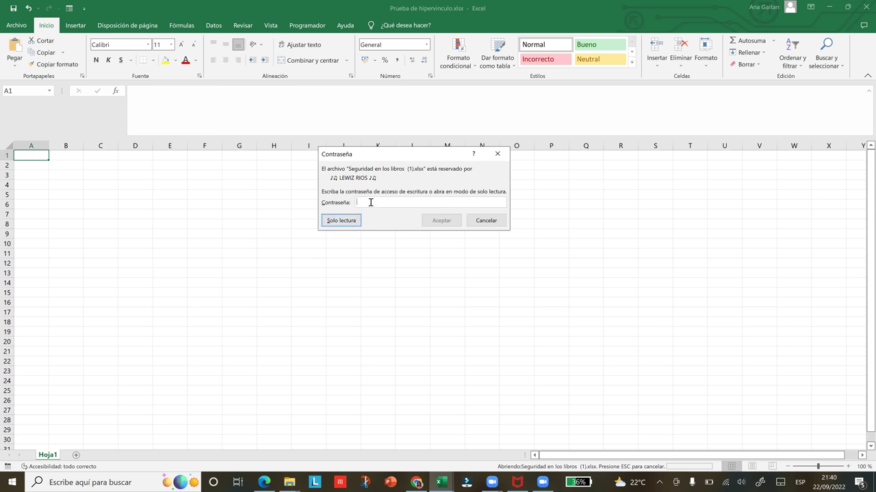
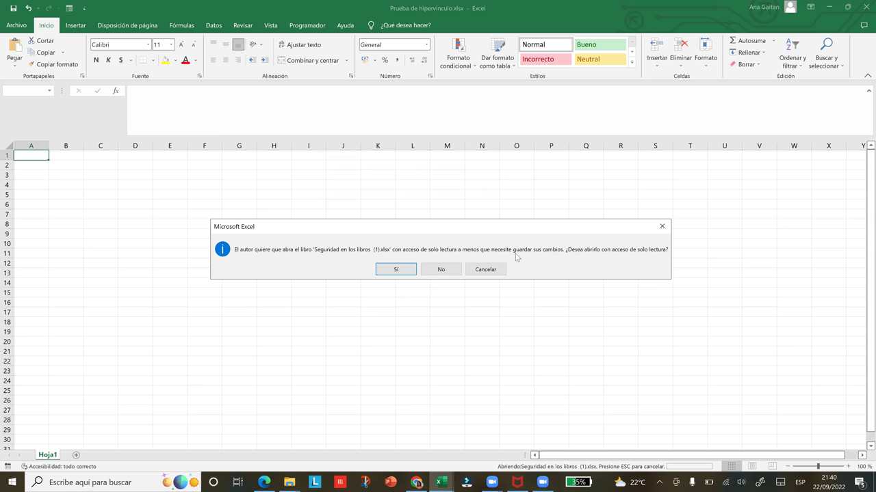
- Open the workbook read-only and try editing cell C10, backing out without entering anything
click(403, 271)
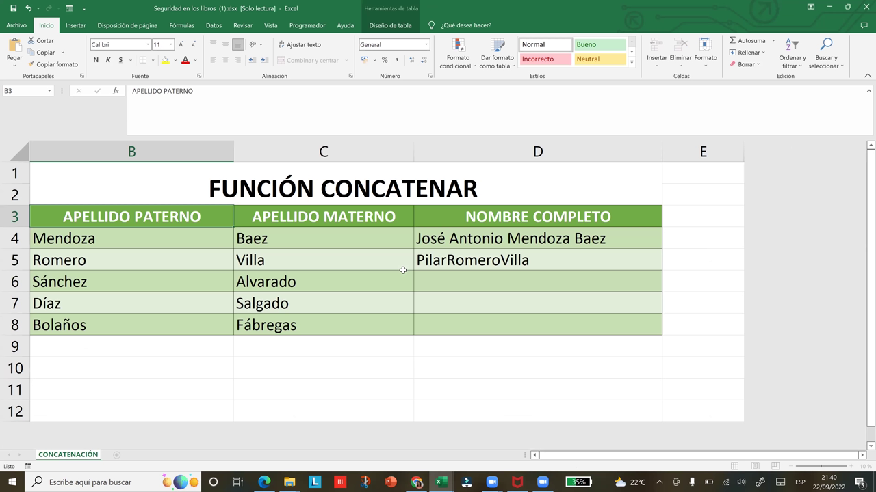
click(403, 269)
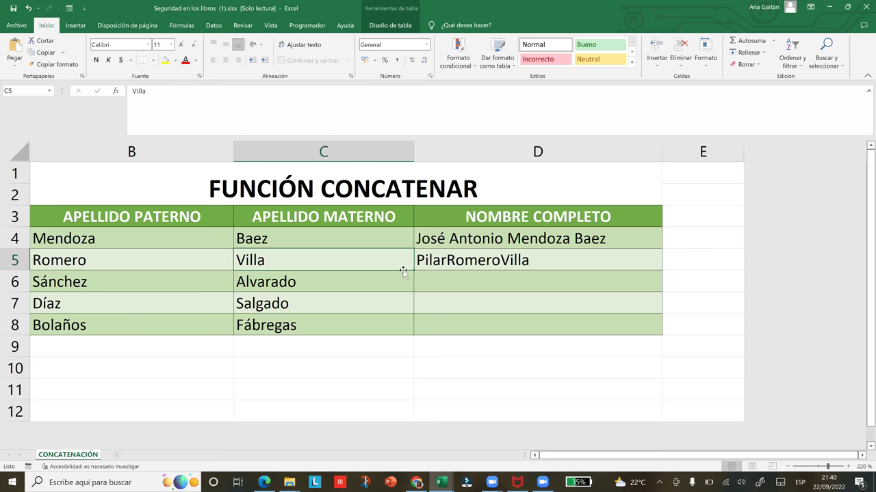
click(576, 186)
click(355, 361)
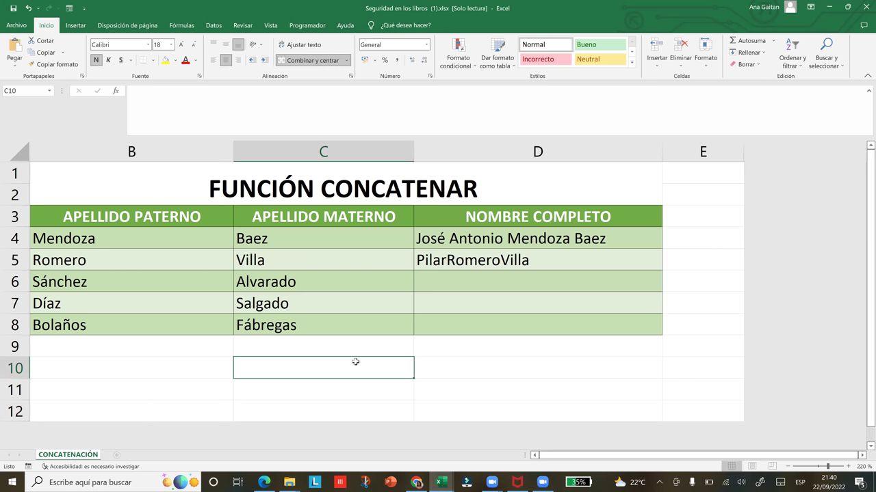
text("")
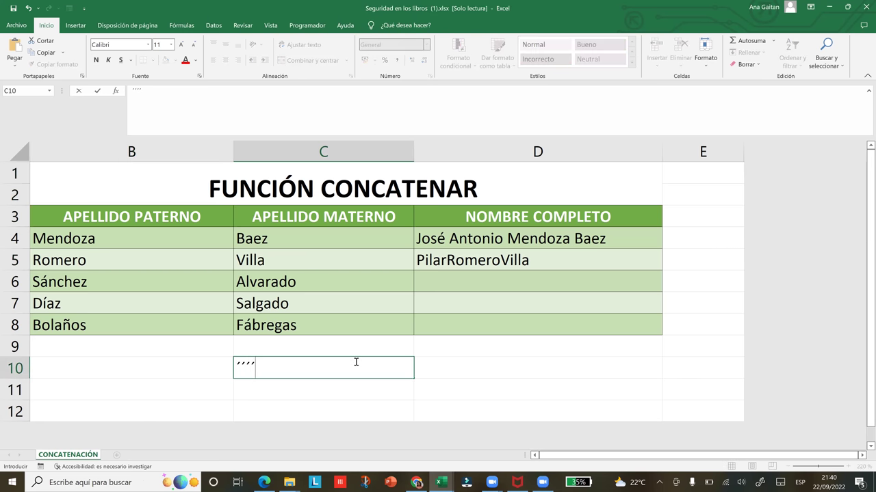
key(BackSpace)
key(BackSpace)
key(Escape)
- Type test letters into B10 and D9, then erase them so the table stays unchanged
click(217, 363)
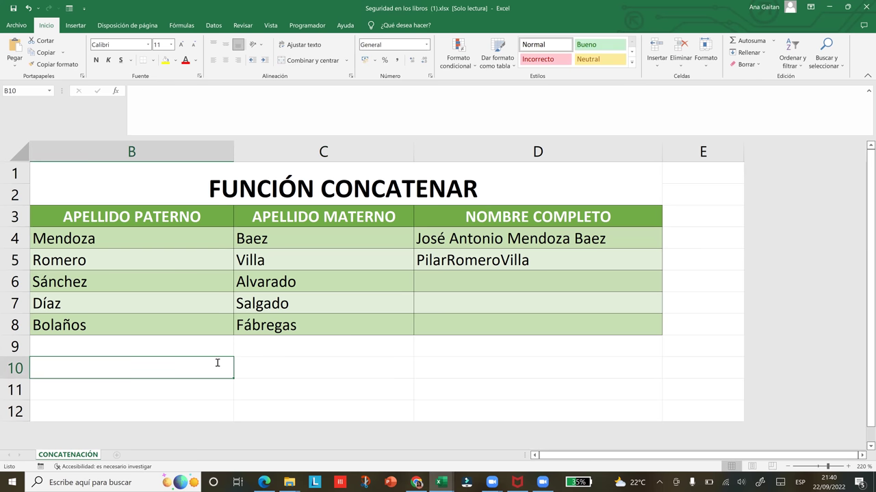
text(ihjhkhkjbjb)
key(BackSpace)
key(BackSpace)
key(BackSpace)
key(BackSpace)
key(BackSpace)
key(BackSpace)
key(BackSpace)
key(BackSpace)
key(BackSpace)
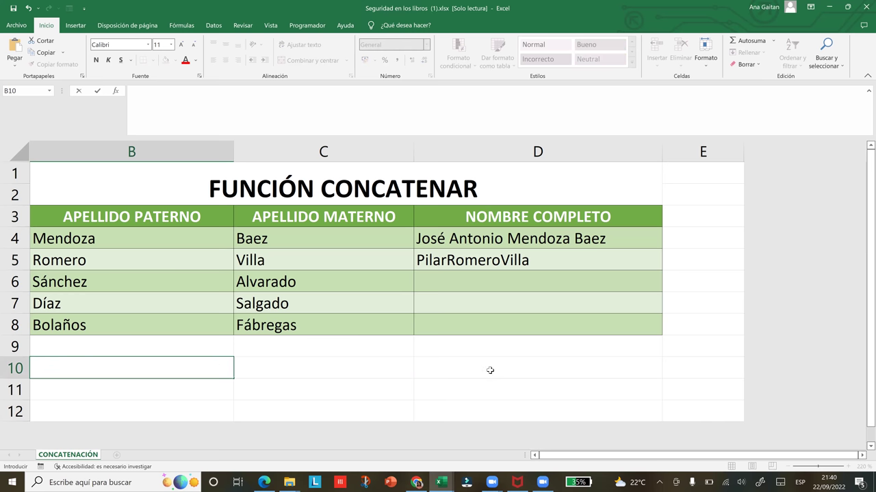
click(490, 370)
click(541, 349)
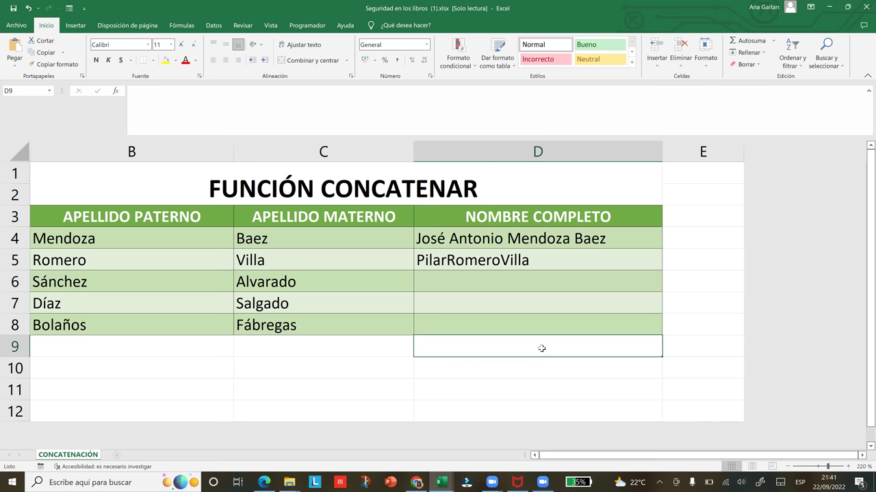
text(gfytgfgvugb)
key(BackSpace)
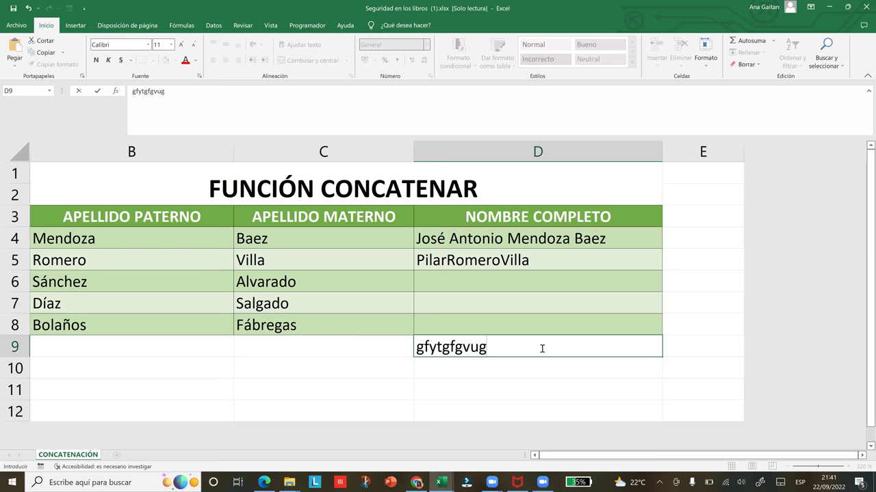
key(BackSpace)
key(BackSpace)
key(BackSpace)
key(BackSpace)
key(BackSpace)
key(BackSpace)
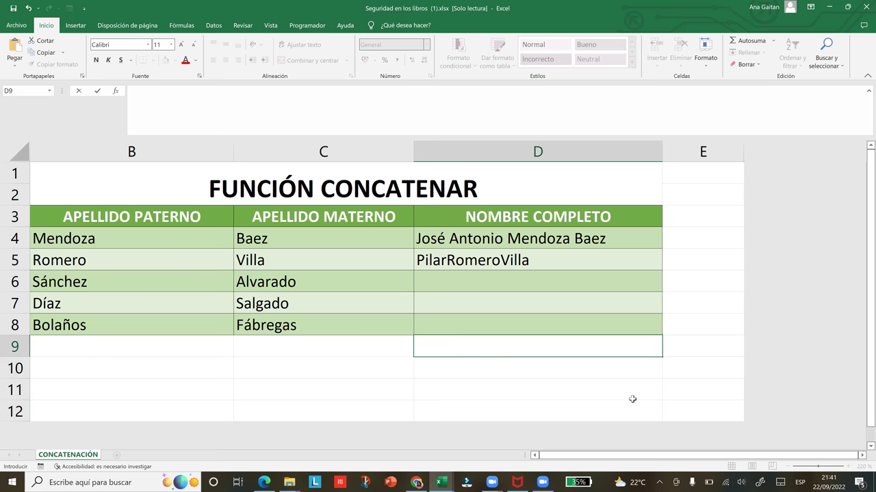
click(632, 400)
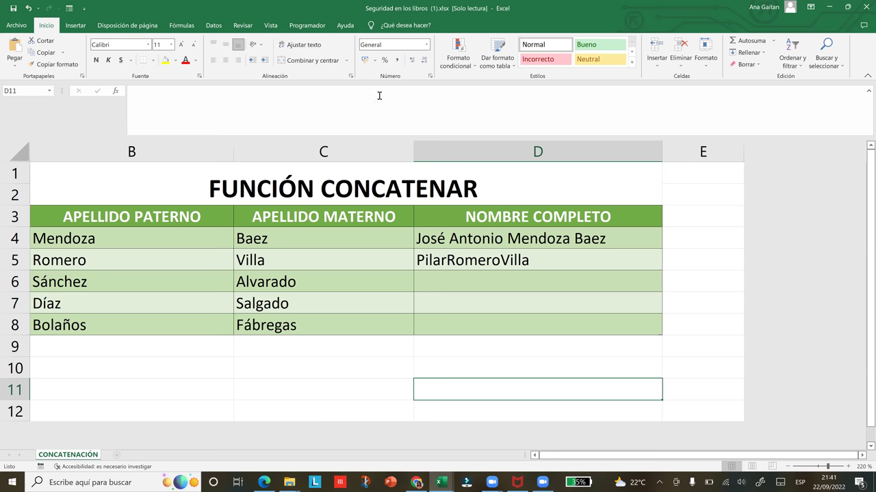
- Switch to the Revisar ribbon tab using Alt+R
key(alt+r)
key(Right)
key(Escape)
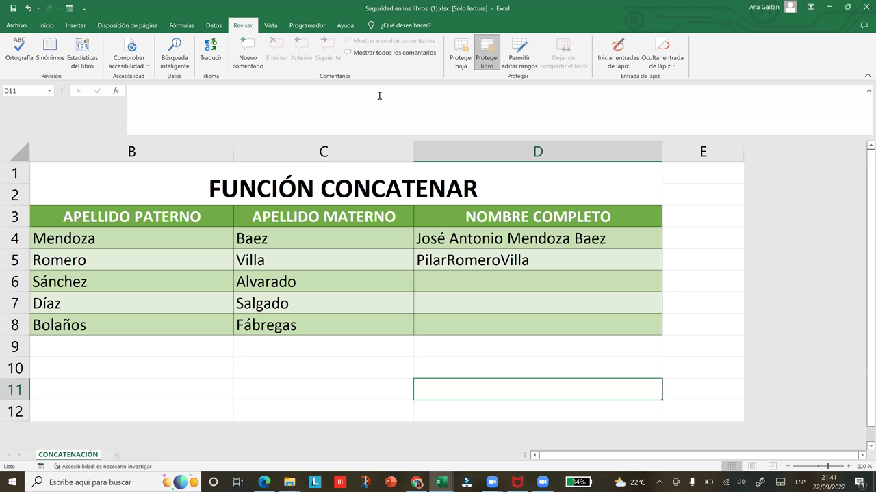
- Try to remove the workbook structure protection by entering a password in the unprotect prompt
click(255, 412)
key(Left)
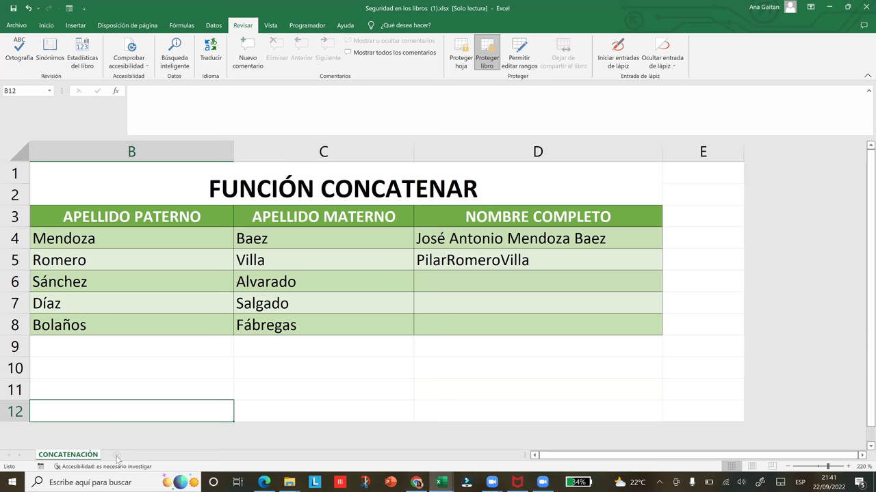
click(262, 372)
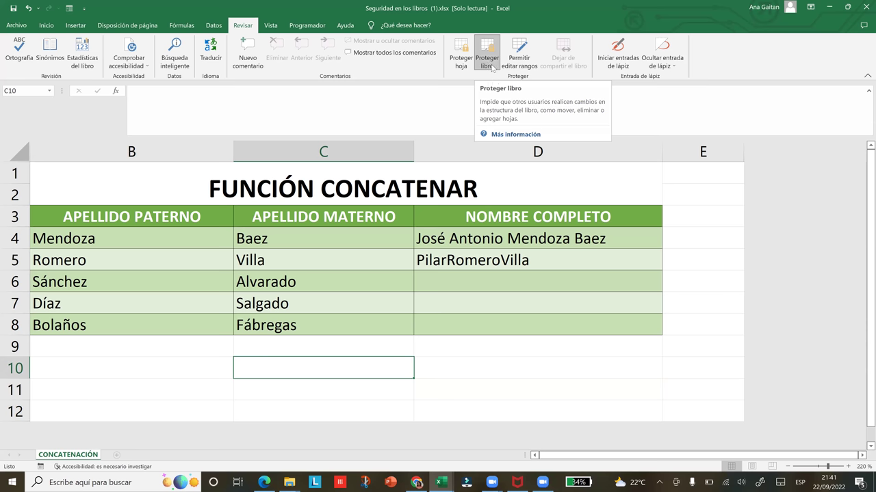
click(491, 66)
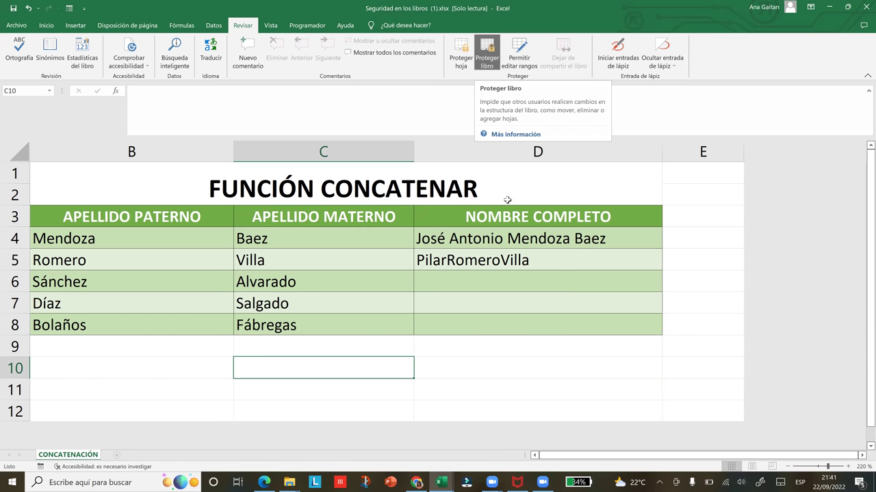
click(494, 63)
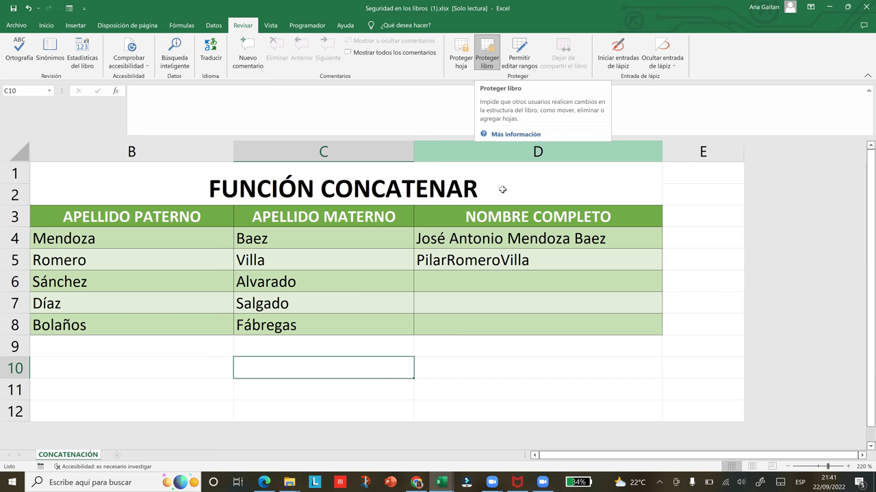
click(489, 62)
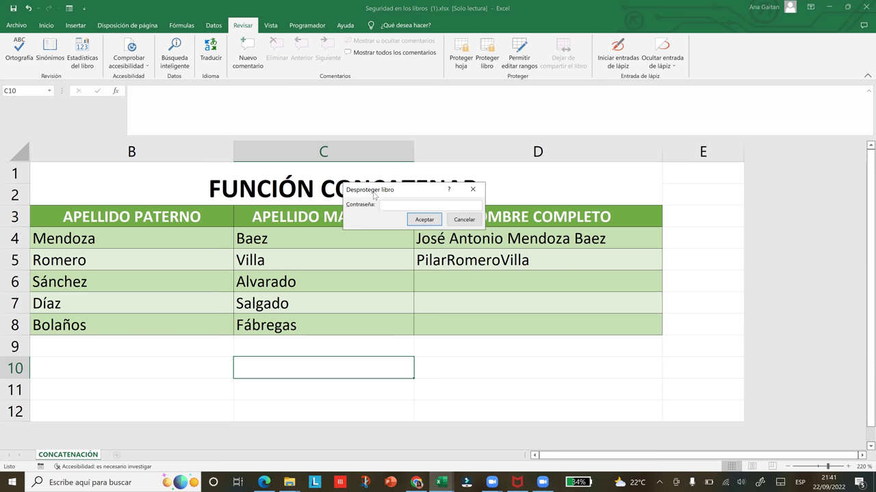
drag(374, 196, 503, 187)
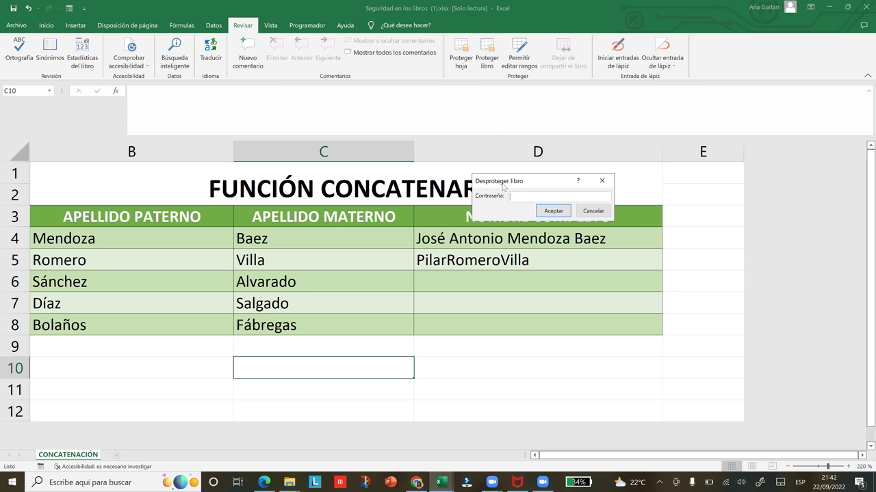
click(565, 213)
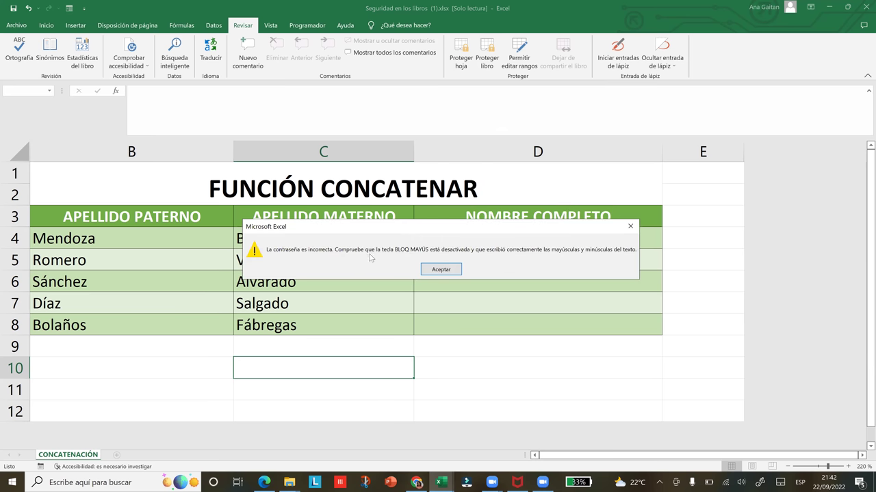
- Dismiss the incorrect-password warning, retry another password, and return to cell D12 after rejection
click(441, 271)
click(492, 65)
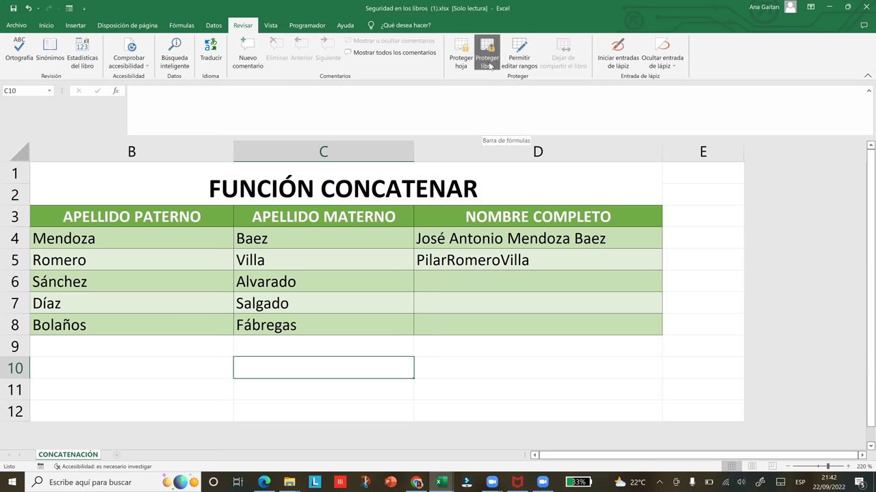
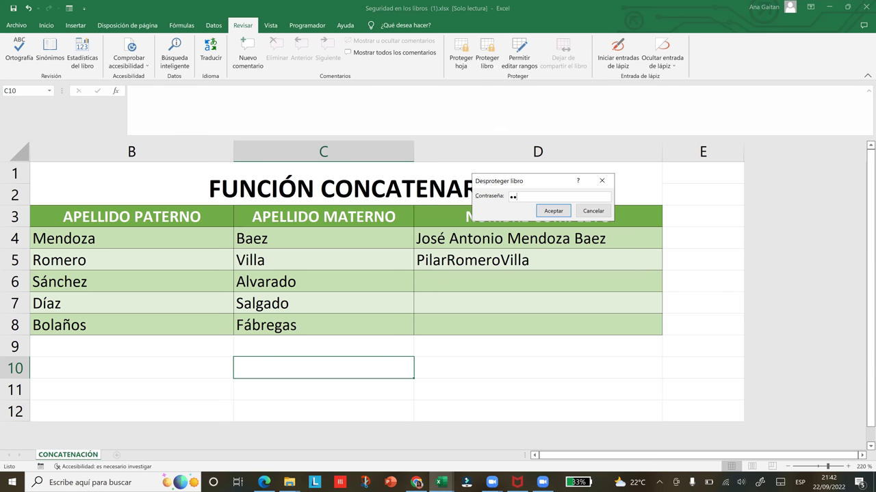
click(548, 213)
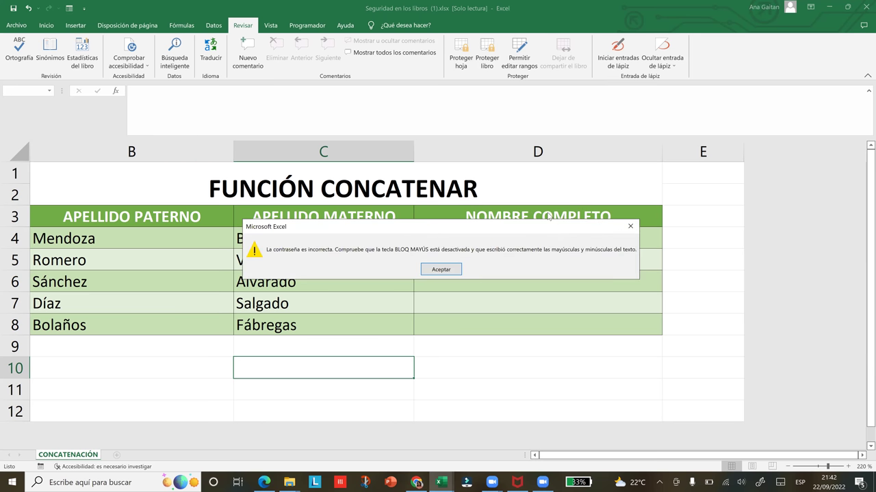
click(442, 270)
click(527, 309)
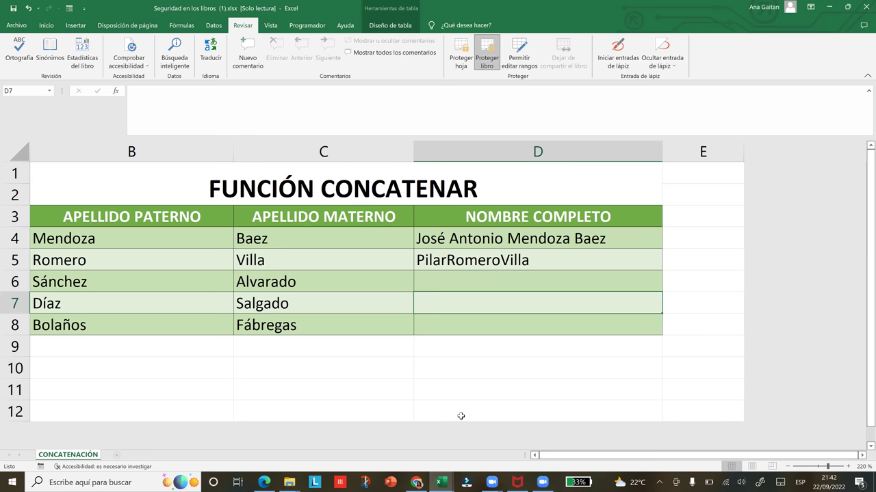
click(460, 416)
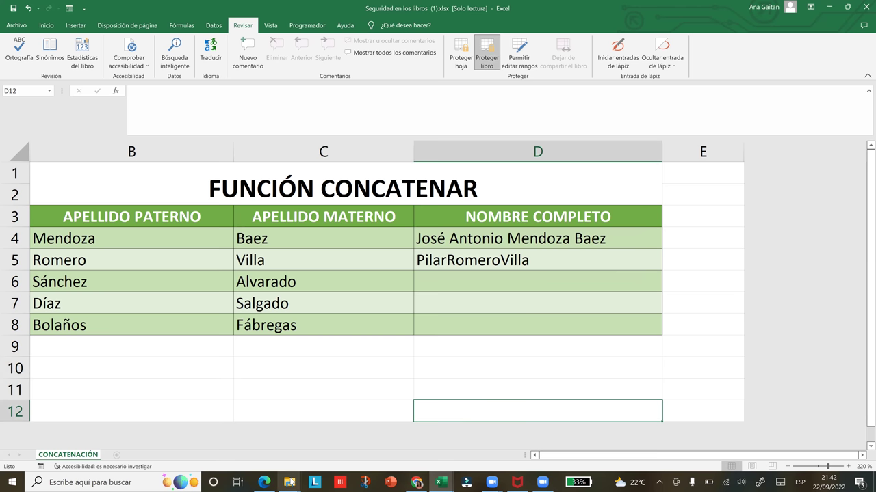
- Open 'Indice a las hojas de cálculo.xlsx' from Archivo > Abrir's recent workbooks list
click(17, 25)
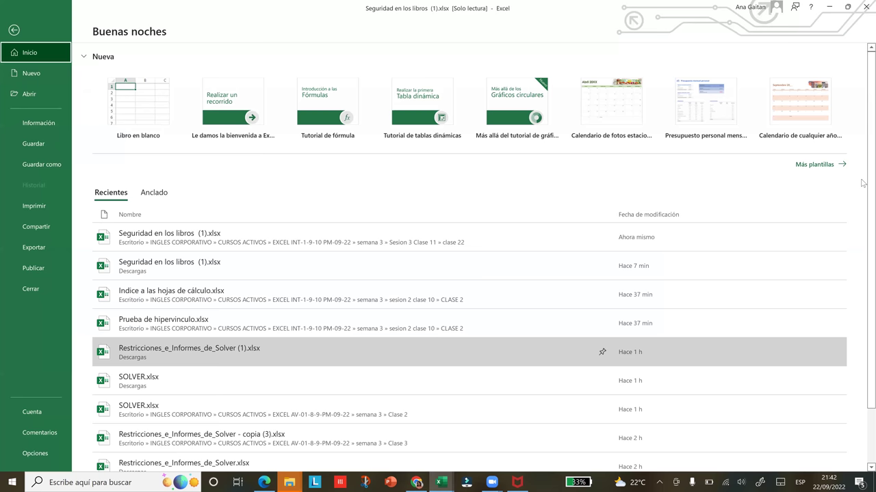
scroll(863, 236, down, 2)
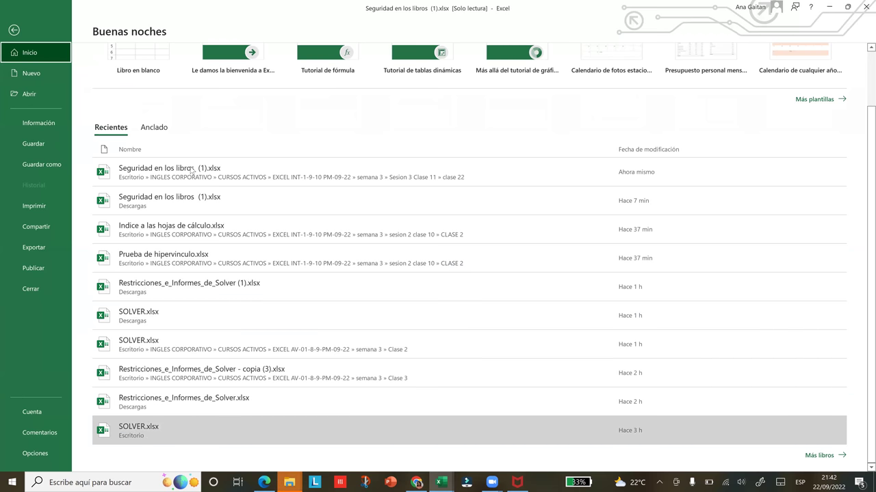
click(26, 96)
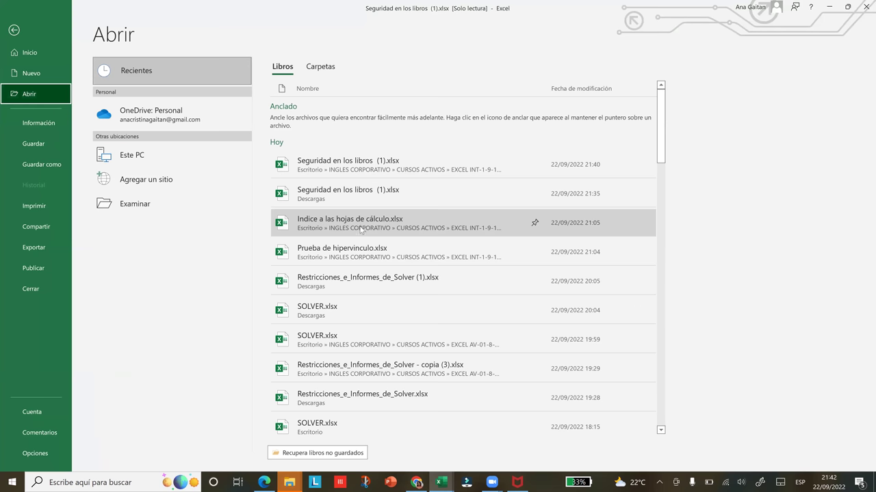
click(361, 229)
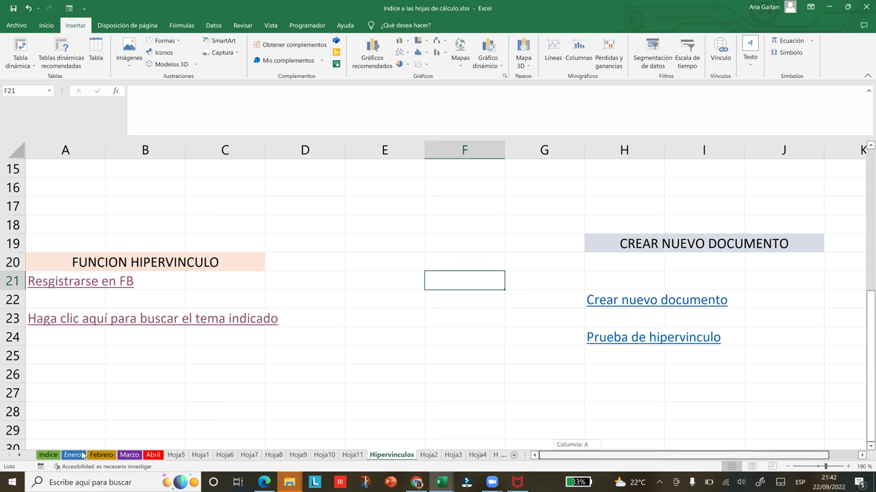
- Switch to the green Indice sheet and select an empty cell on it
click(45, 457)
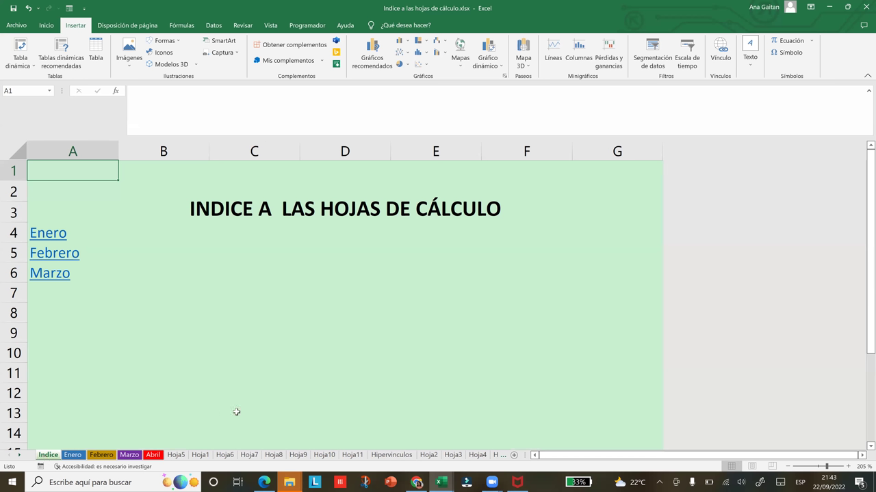
click(305, 333)
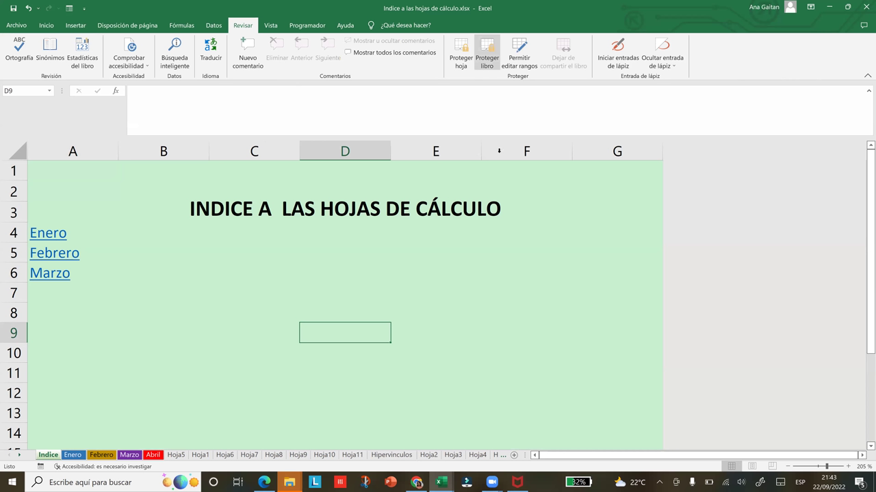
- Lock the workbook structure via Proteger libro with a password, entering and confirming it
click(495, 62)
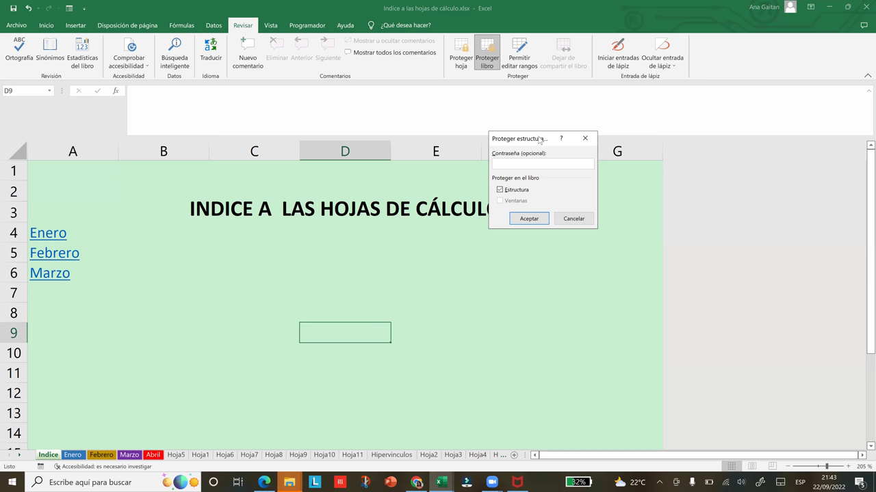
drag(540, 139, 577, 194)
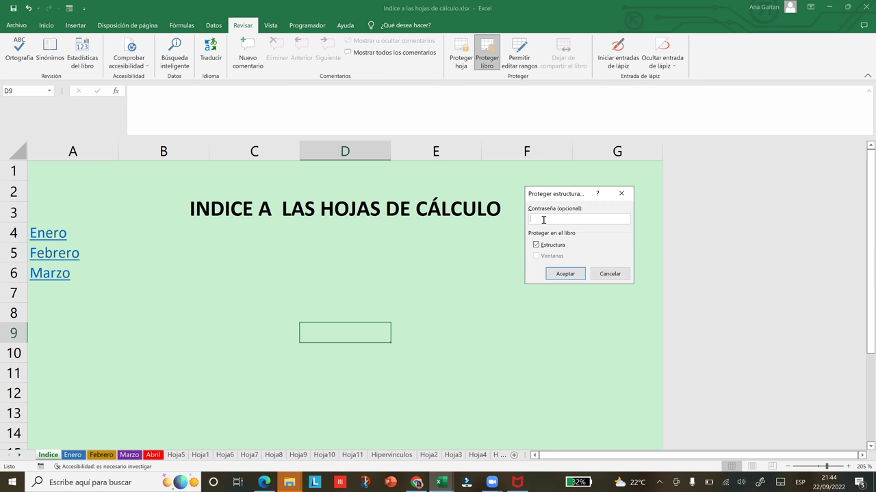
click(563, 281)
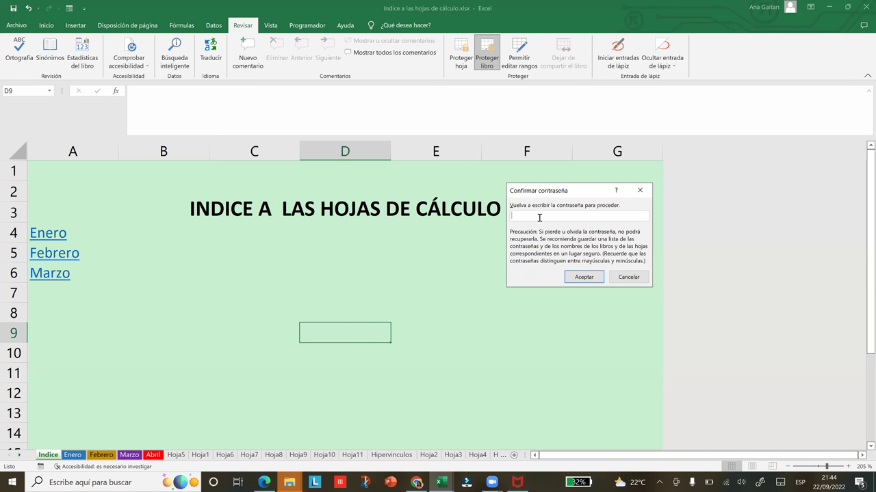
click(585, 277)
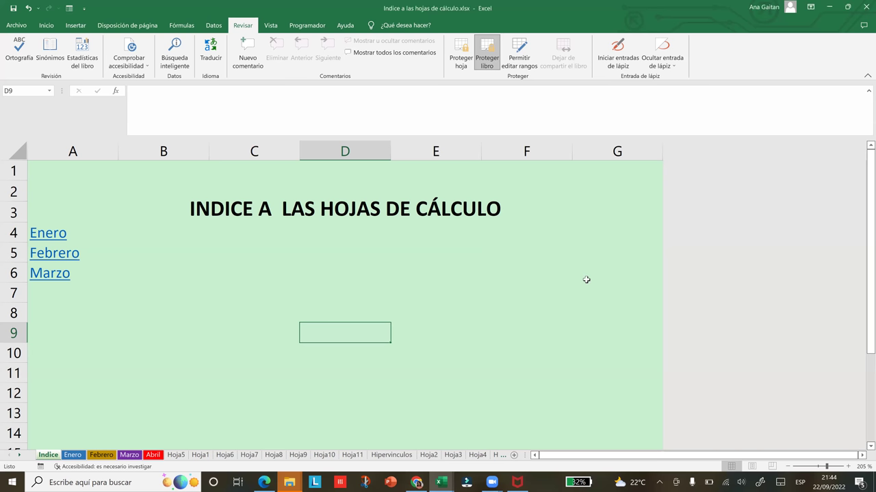
click(444, 356)
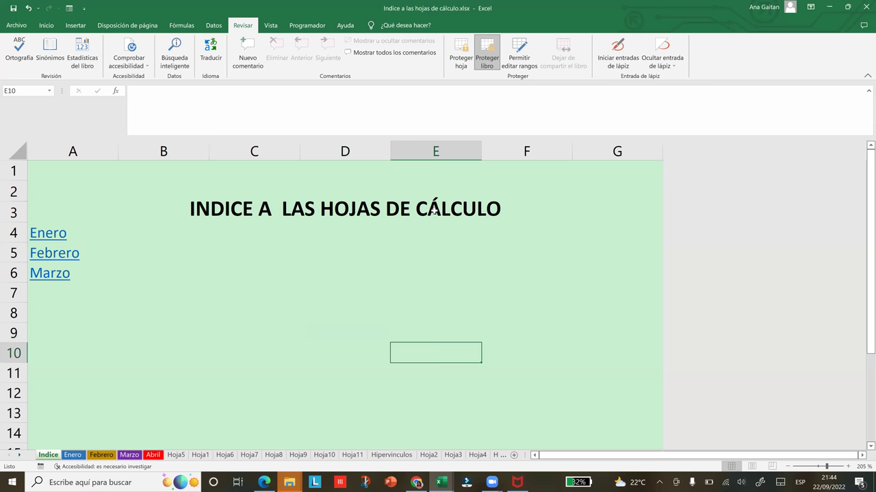
- Check the Hoja6 and Indice tab menus to confirm insert, delete and rename are greyed out
click(358, 405)
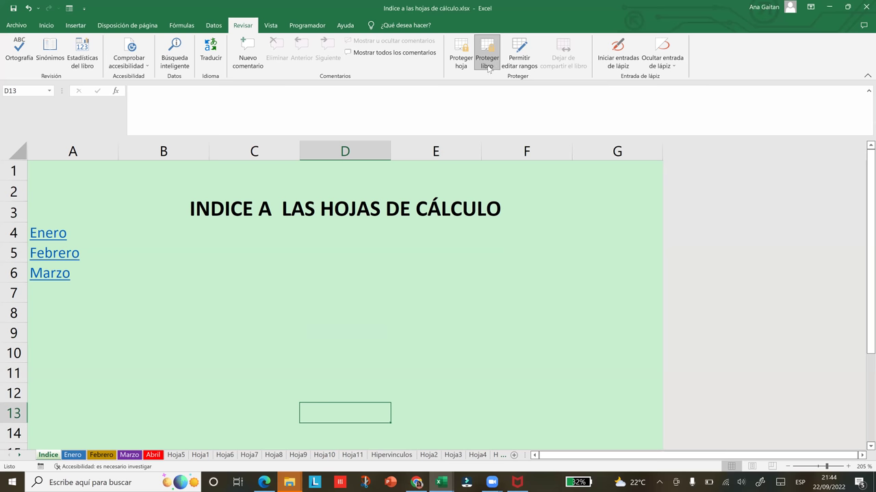
click(225, 456)
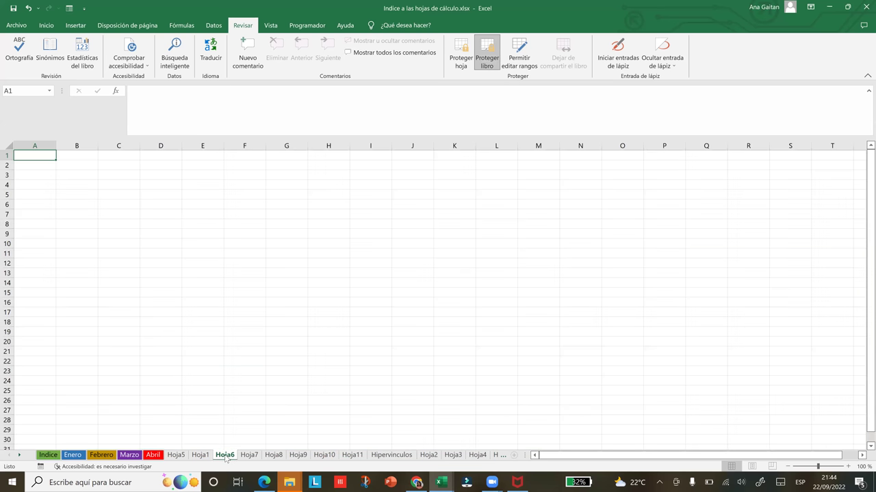
right_click(226, 458)
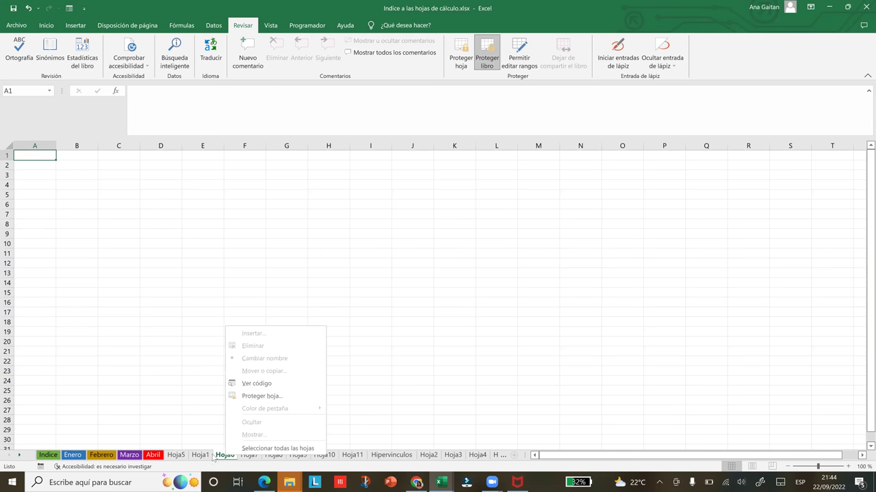
click(201, 457)
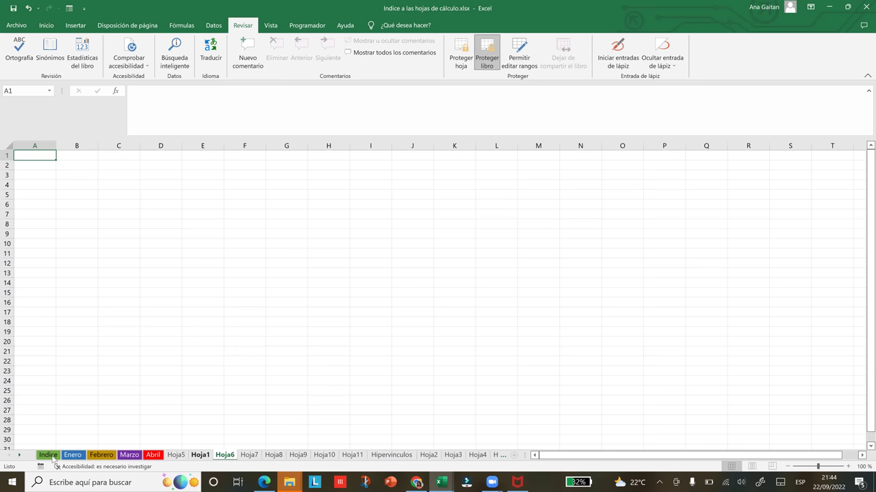
click(48, 456)
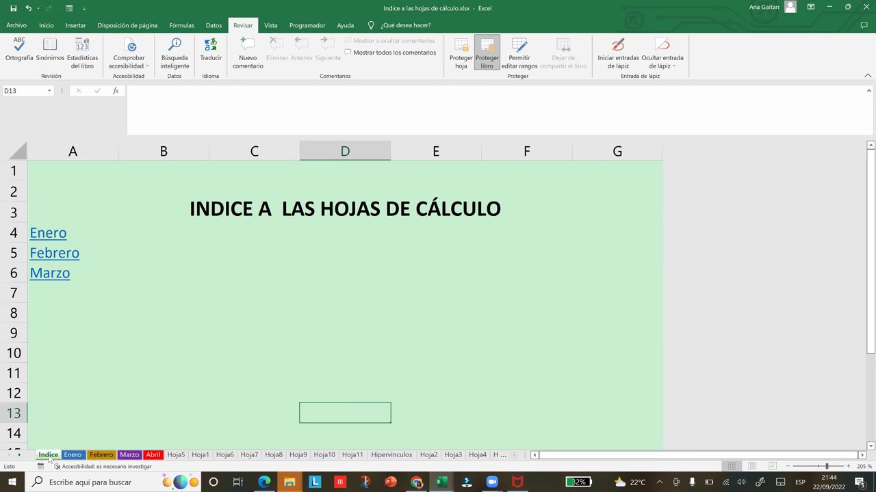
right_click(49, 457)
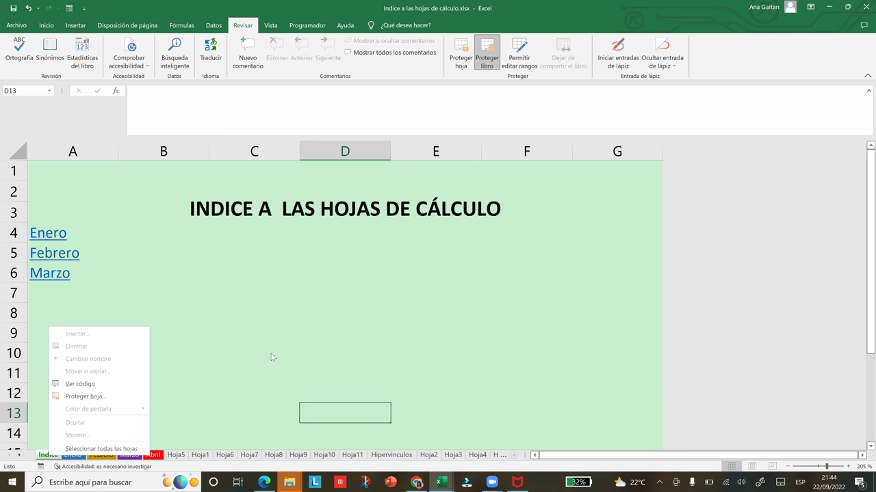
- Move through the Hoja11 and Hipervinculos sheets to the empty Hoja2 sheet
click(362, 406)
click(352, 455)
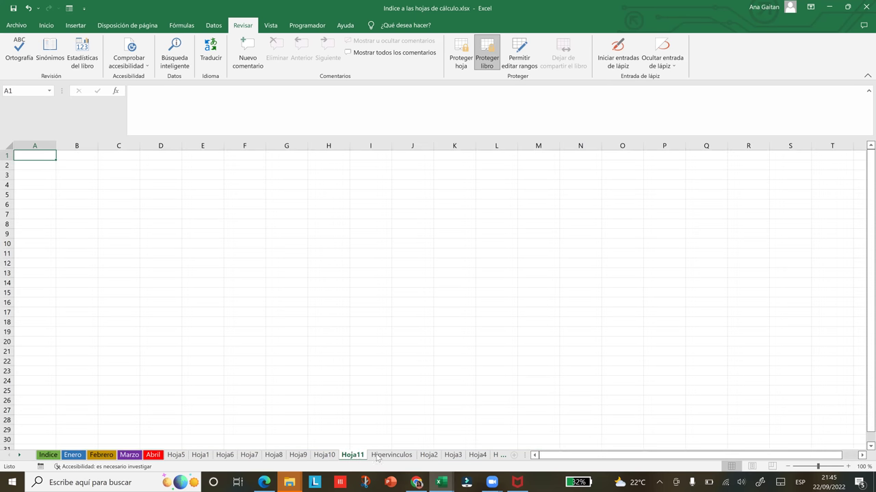
click(404, 457)
click(428, 456)
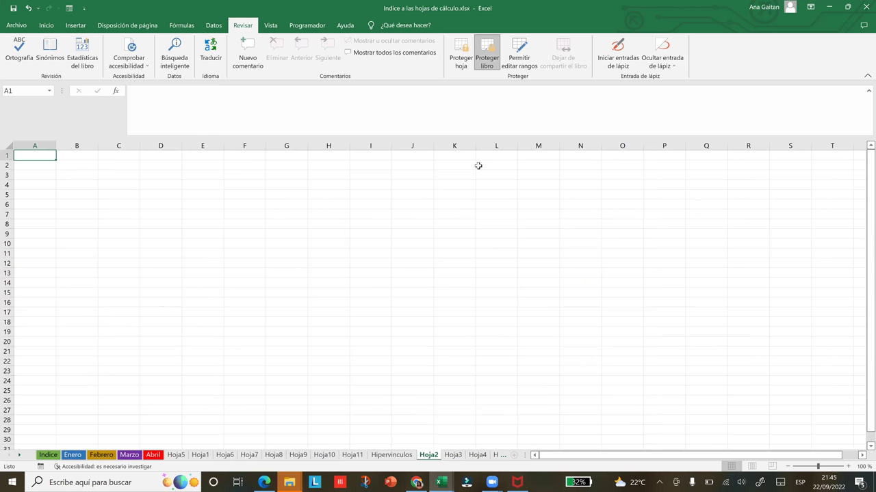
- Remove the workbook structure protection by entering its password
click(485, 65)
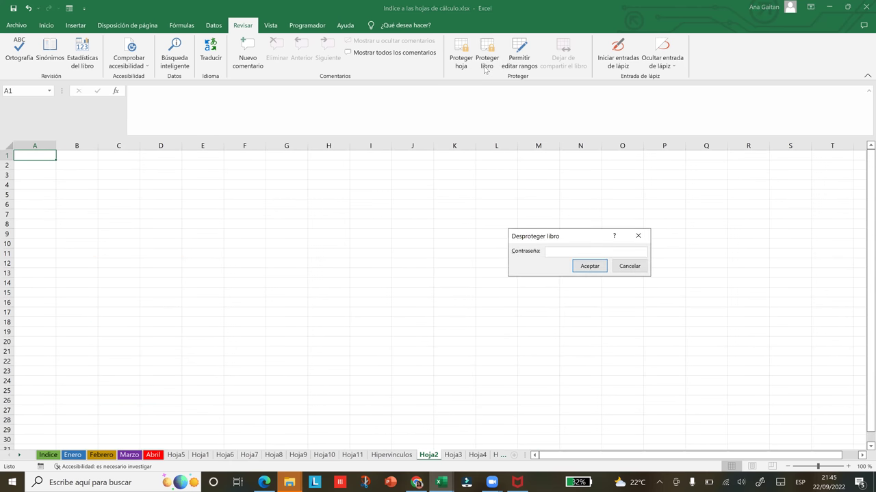
click(602, 268)
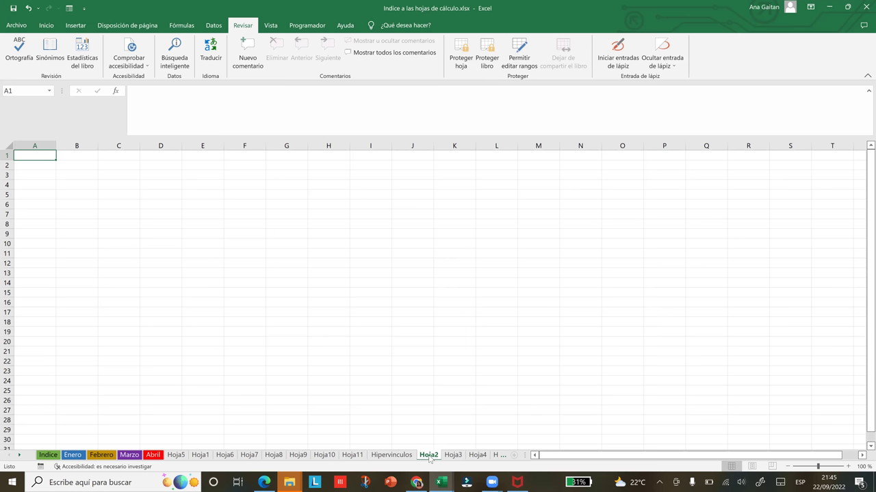
- Delete the Hoja2 and Hoja3 sheets
right_click(429, 457)
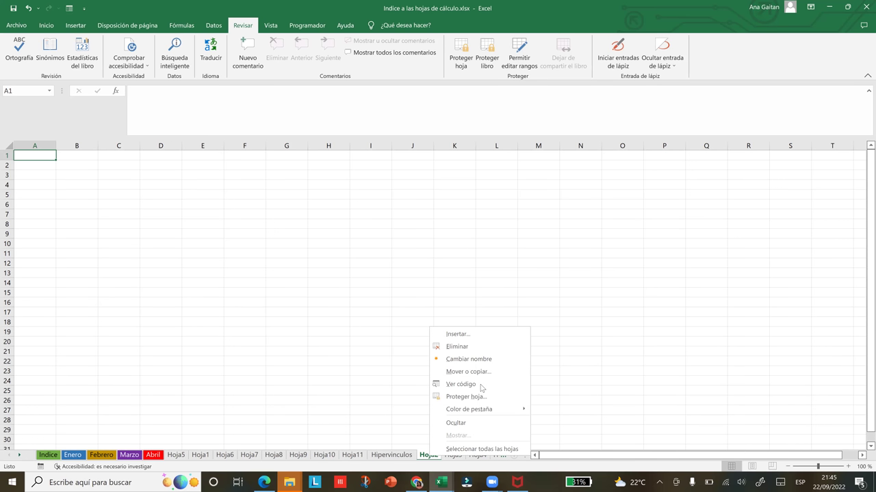
click(478, 346)
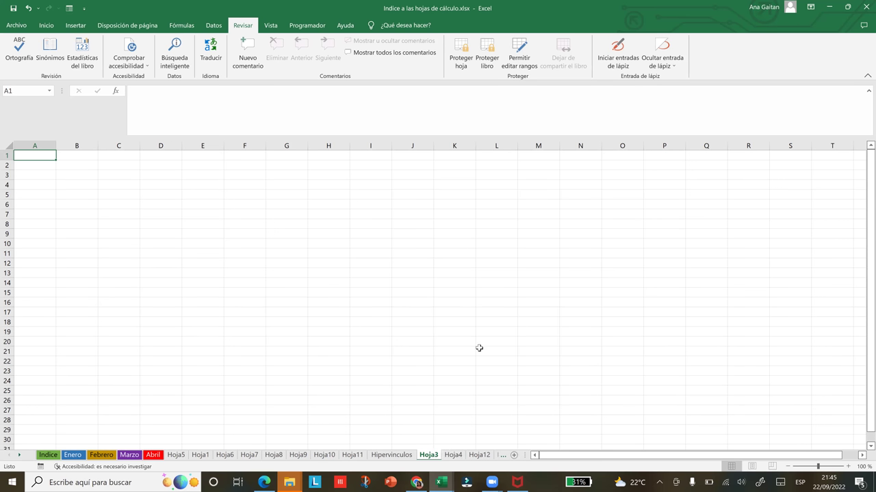
right_click(433, 459)
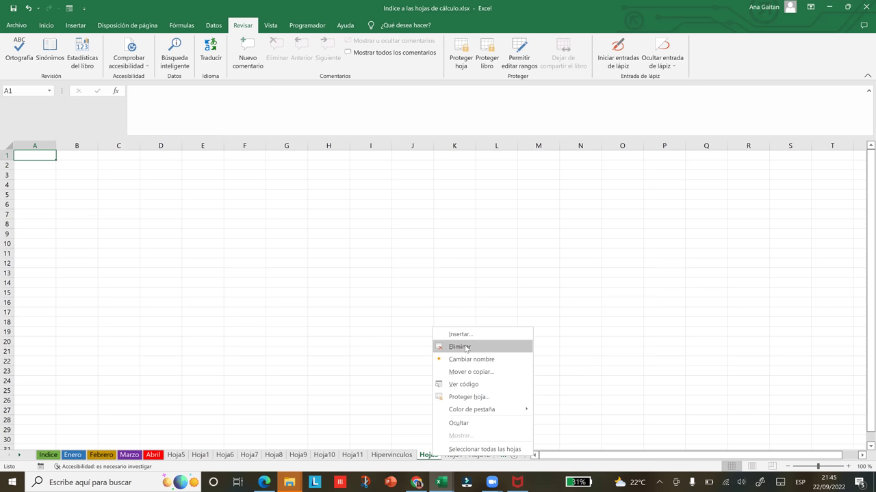
click(467, 348)
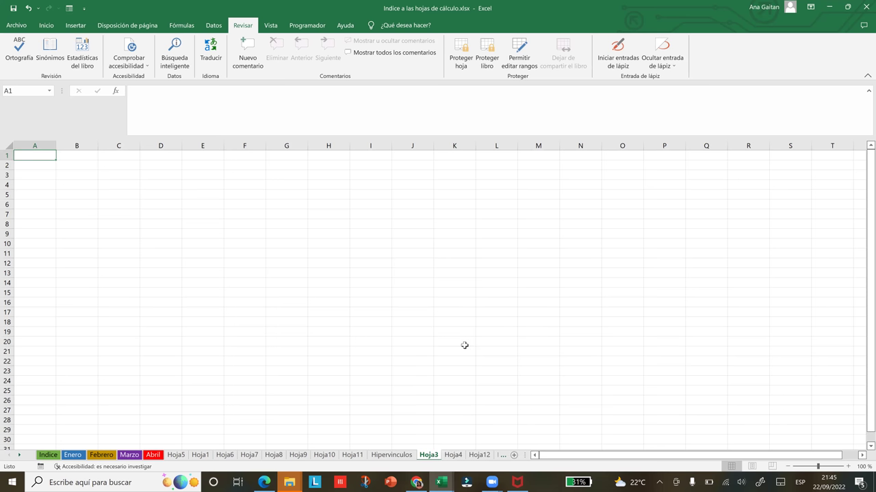
- Move through Hipervinculos, Indice and Febrero, then open the Enero sheet
click(409, 457)
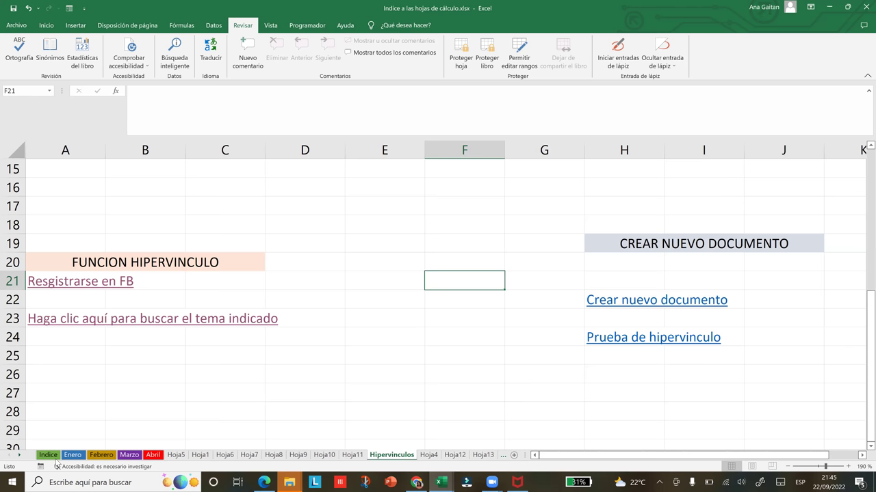
click(48, 456)
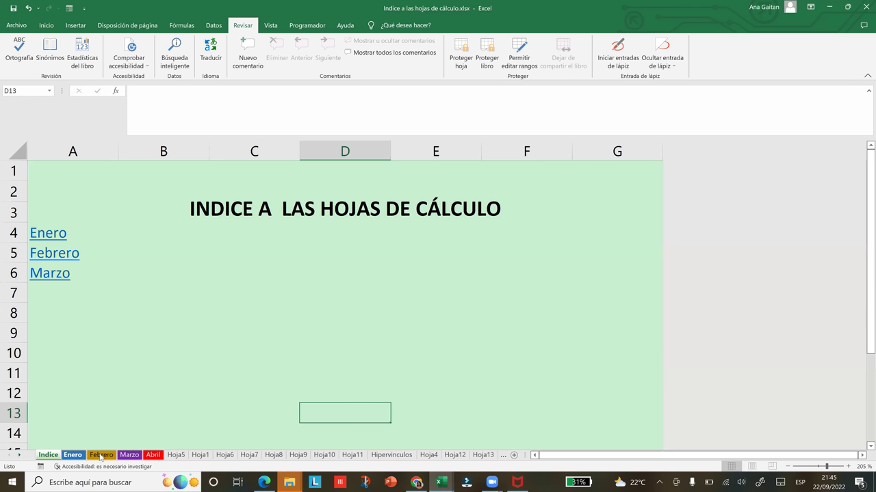
click(101, 456)
click(47, 456)
click(296, 309)
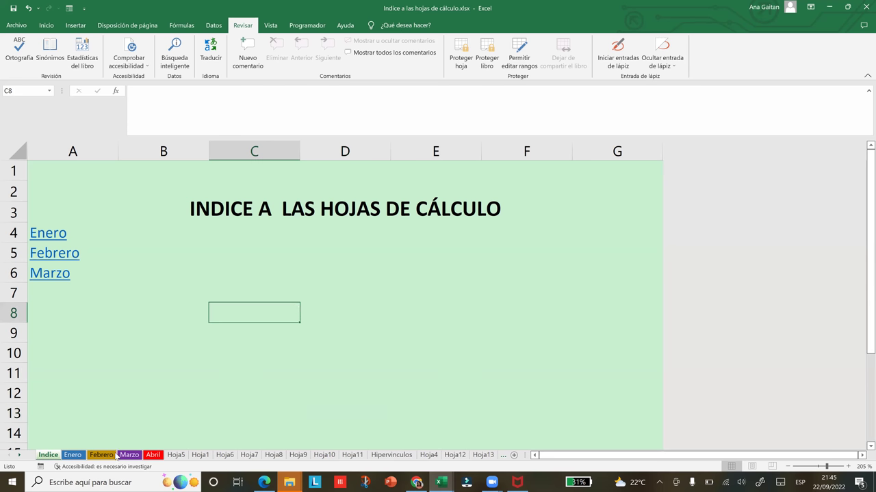
click(76, 456)
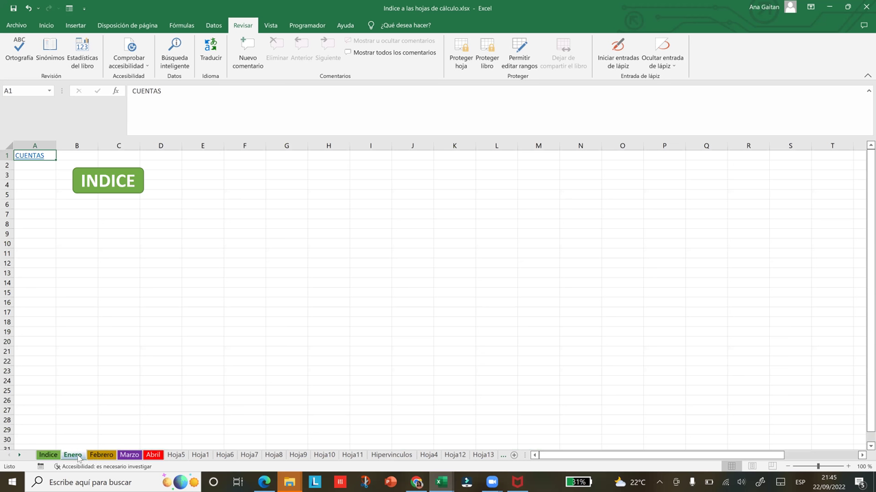
- Enter =ALEATORIO.ENTRE(100;1000) in F5 and fill it across to K5 and down to row 19
click(260, 233)
click(245, 199)
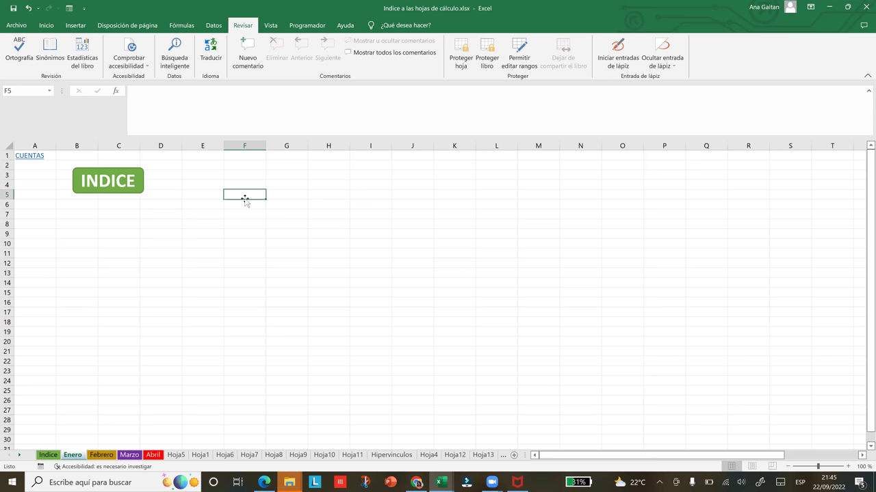
text(=)
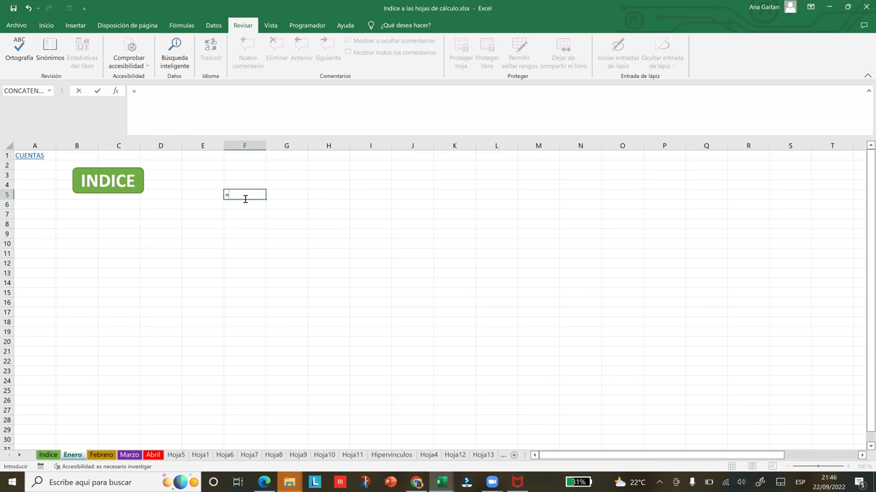
text(a)
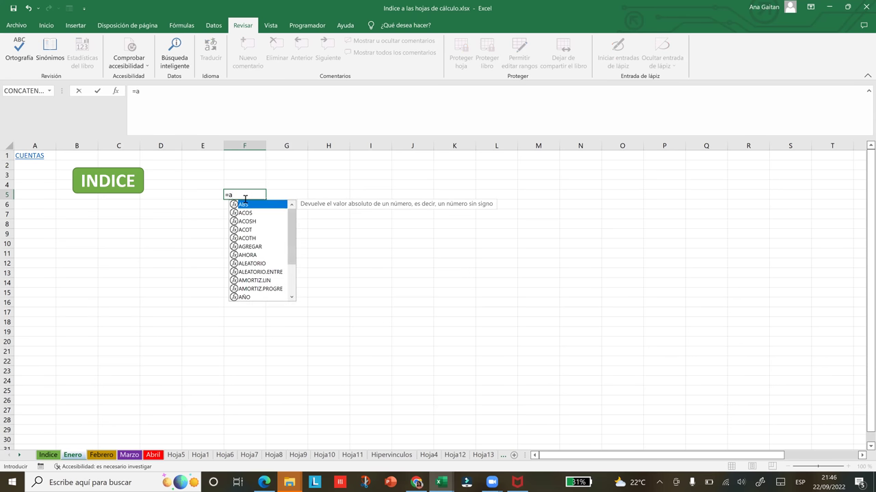
text(l)
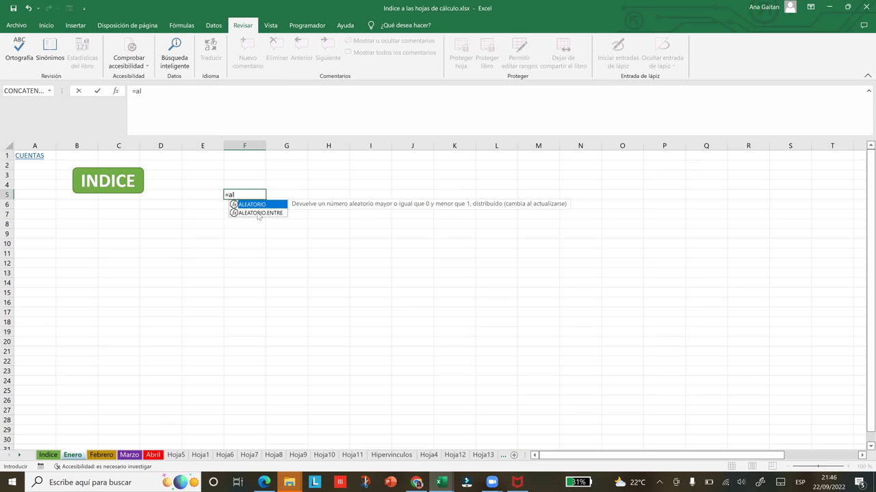
click(259, 214)
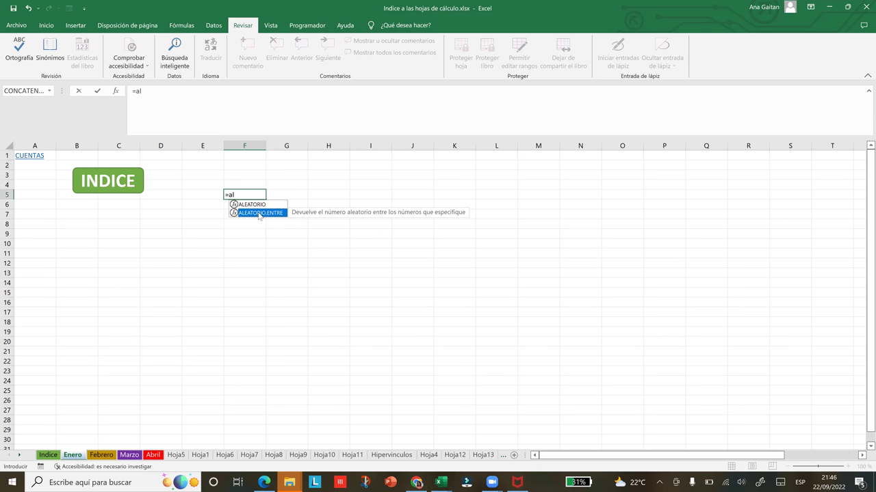
double_click(259, 213)
text(100;)
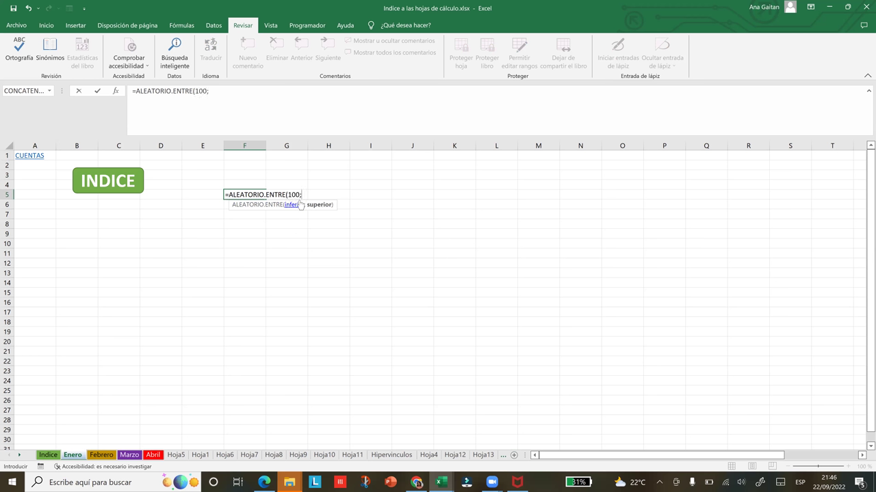
text(1000)
key(Return)
click(256, 194)
drag(267, 199, 475, 203)
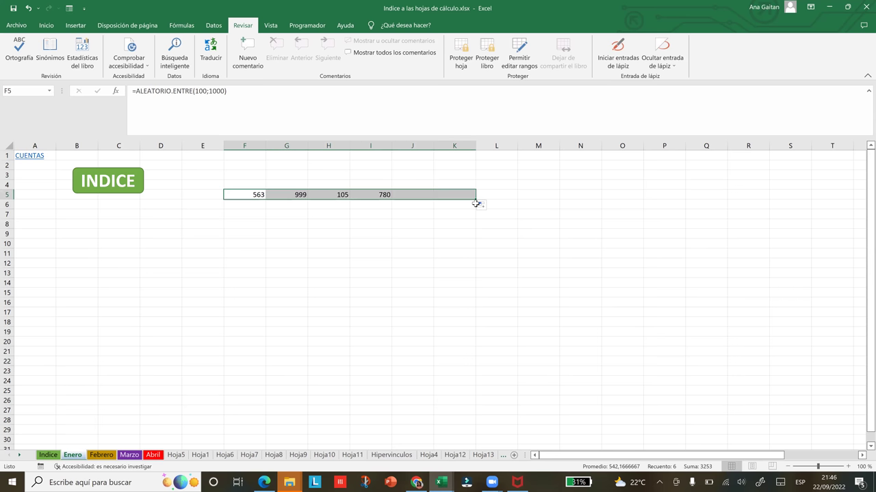
drag(476, 203, 466, 334)
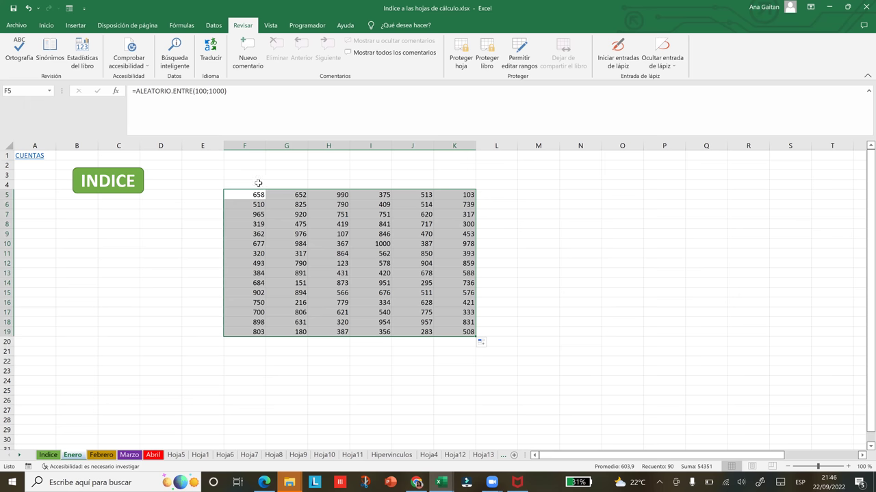
click(258, 183)
- Type Enero in F4 and fill the month headers Febrero through Junio across G4:K4
text(Enero)
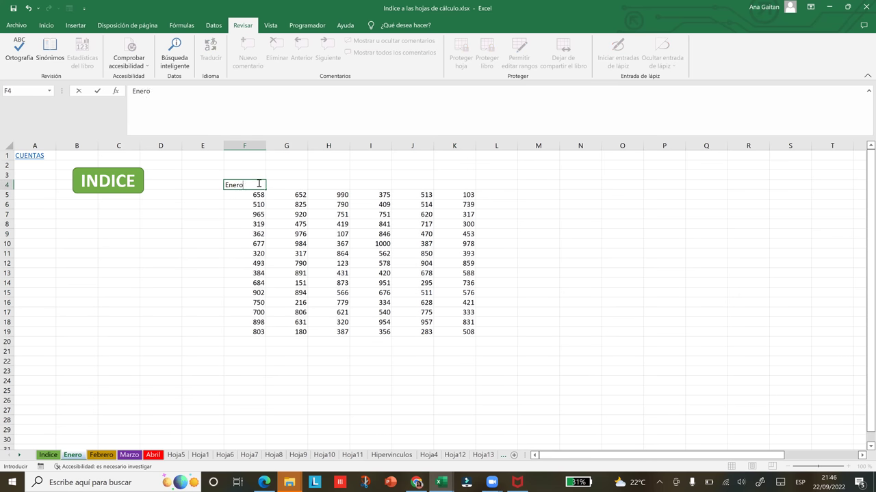
key(Tab)
right_click(259, 184)
key(Escape)
drag(265, 190, 463, 180)
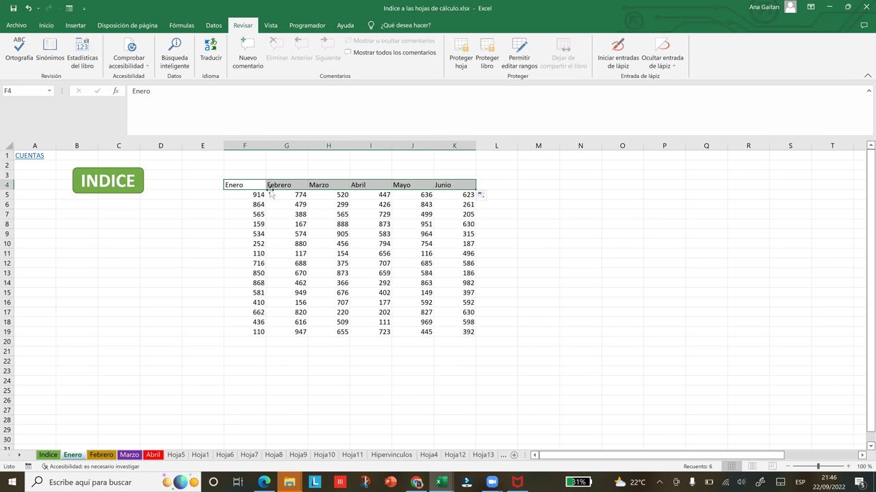
- Copy F5:K19 and paste it back at F5 as fixed values
double_click(246, 195)
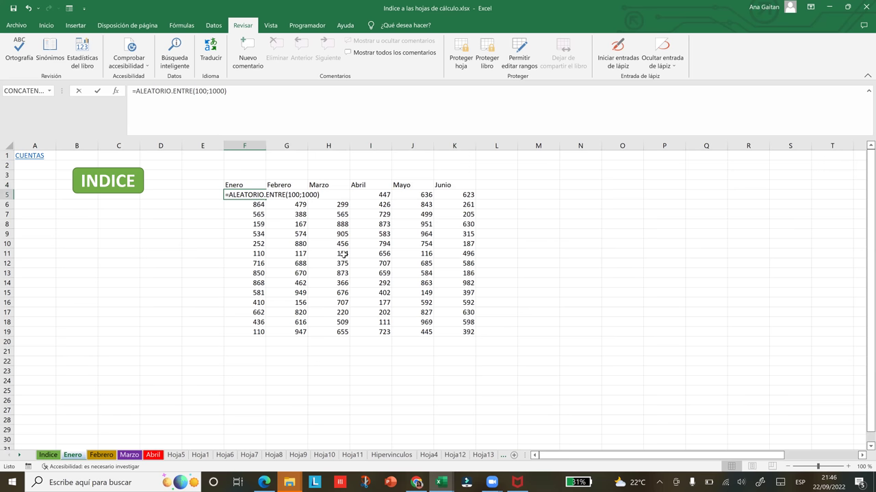
key(Return)
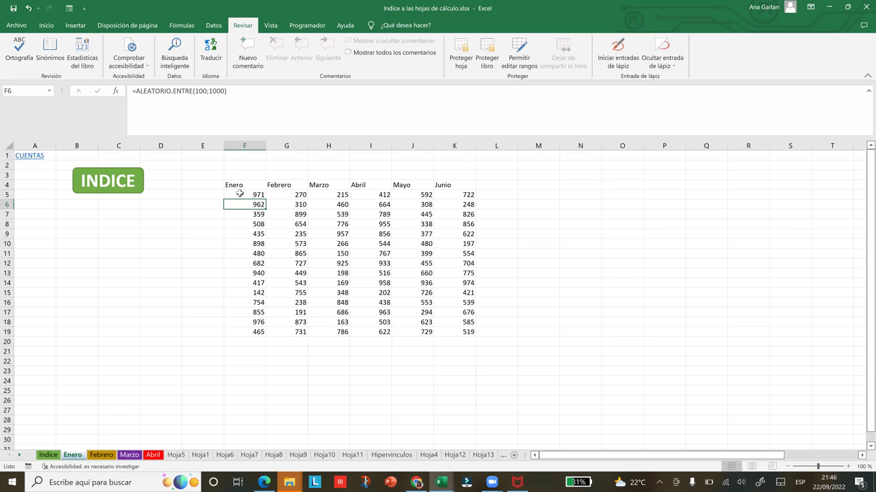
click(241, 192)
drag(241, 193, 448, 337)
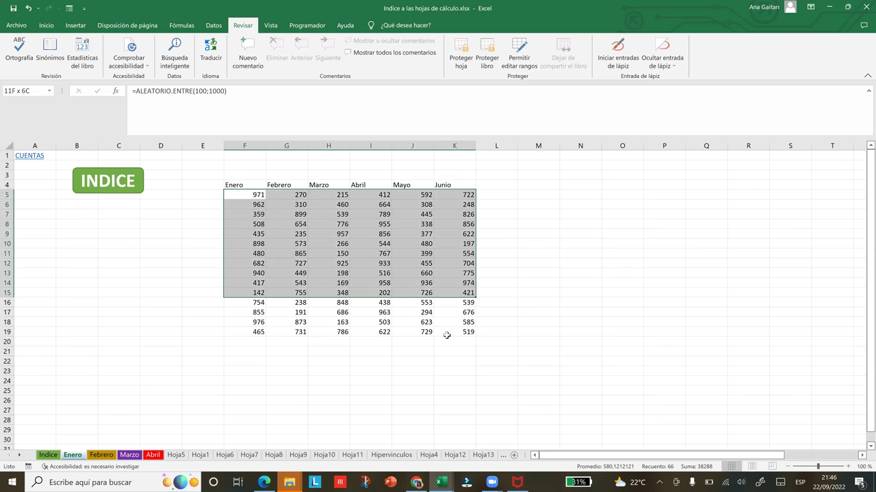
key(ctrl+c)
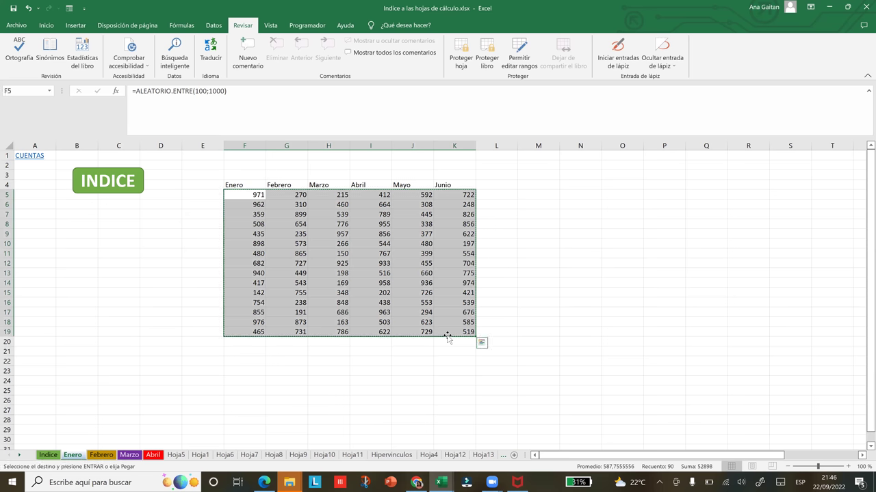
click(248, 195)
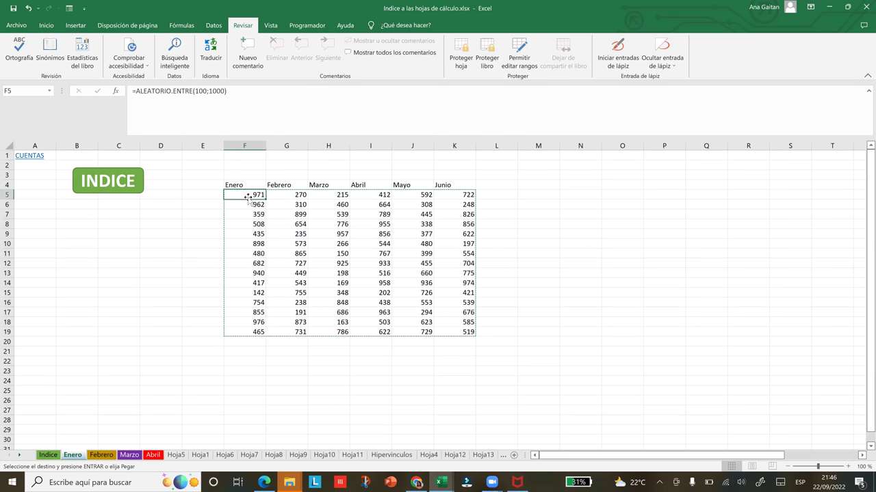
right_click(247, 195)
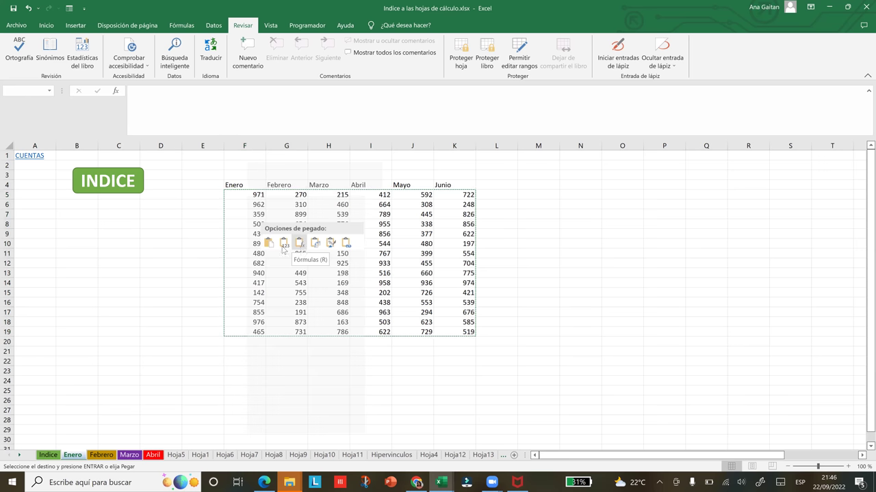
click(284, 244)
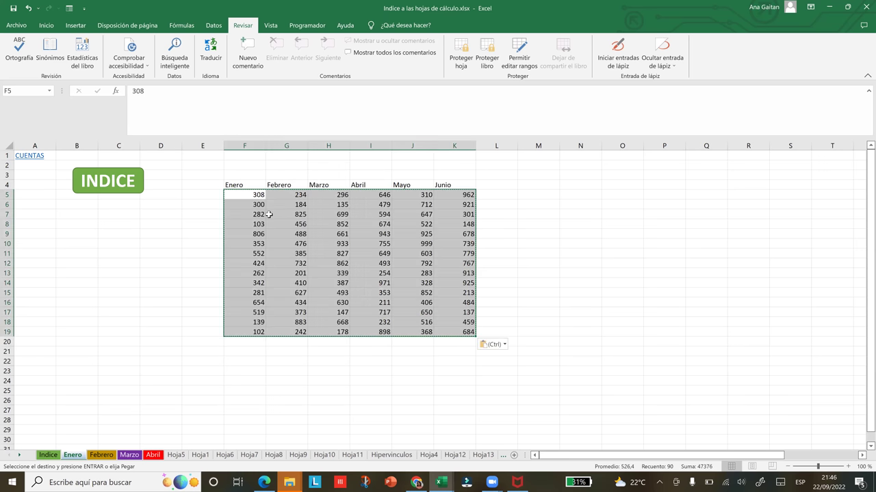
- Confirm F6 holds a plain number (300), then select F3:K3 above the headers
click(261, 205)
drag(151, 91, 129, 91)
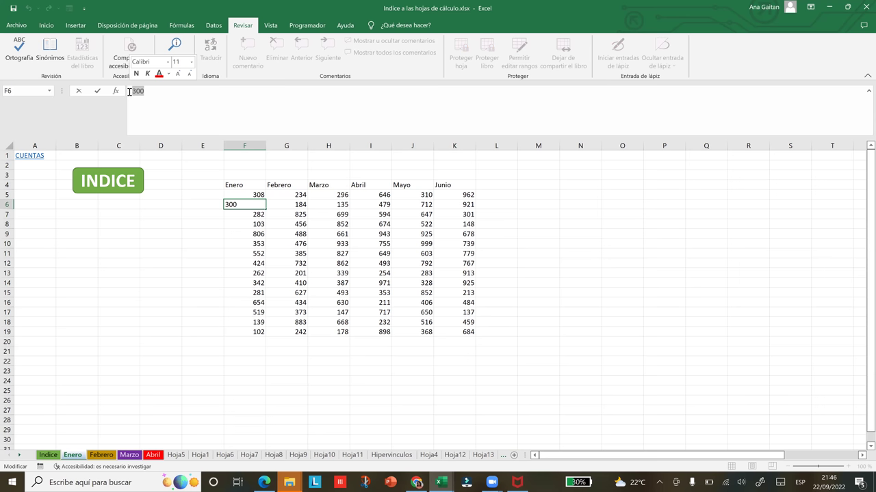
click(129, 91)
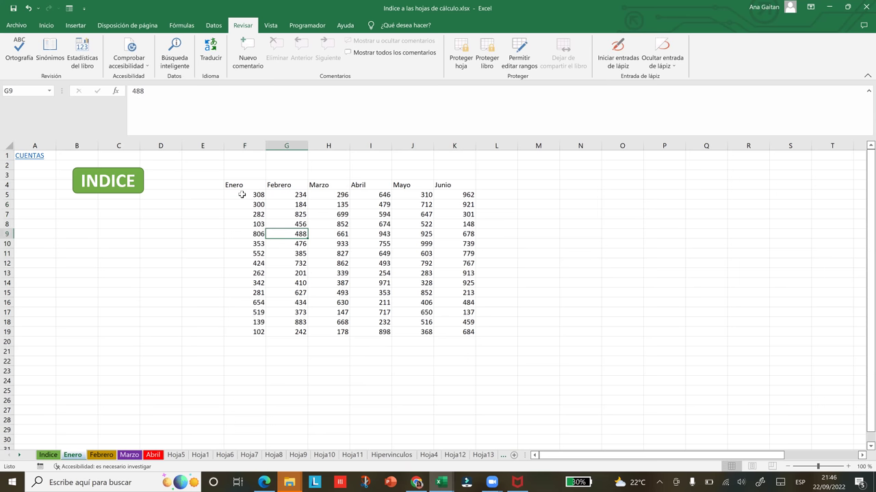
drag(241, 175, 383, 166)
drag(453, 174, 452, 176)
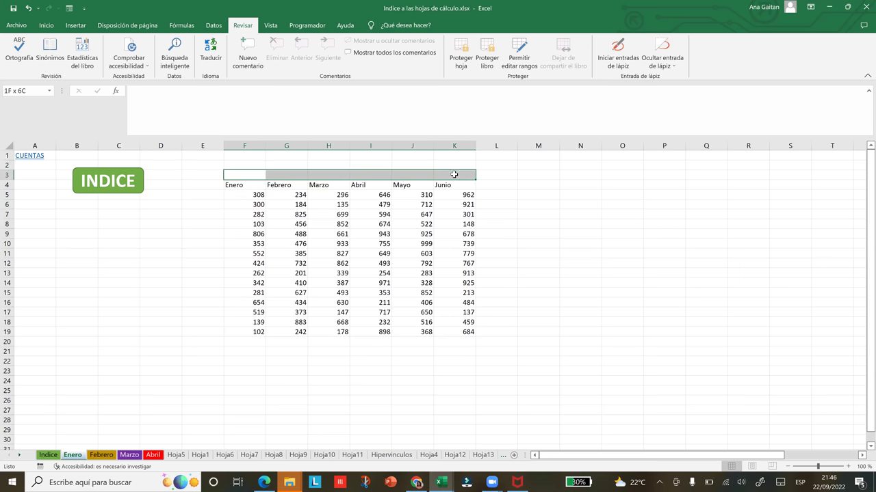
- Merge and centre F3:K3 as a title reading 'Ventas de' plus the salesperson's name
click(46, 25)
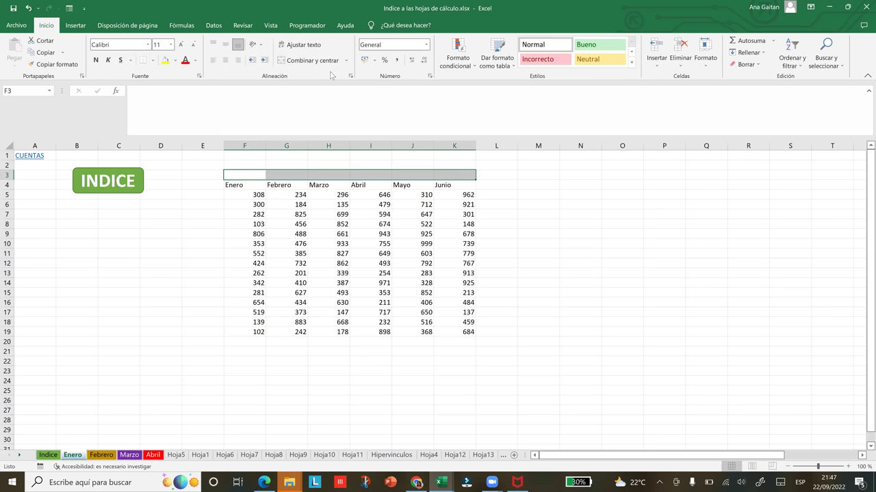
click(317, 61)
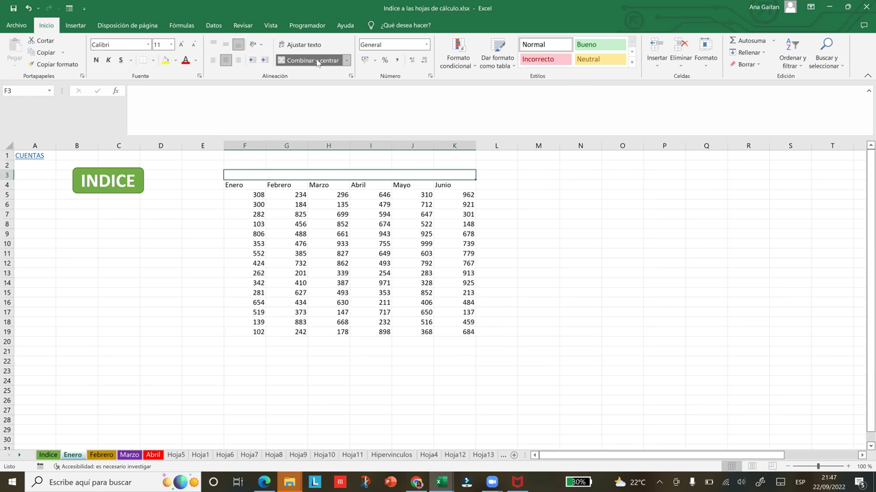
text(venta)
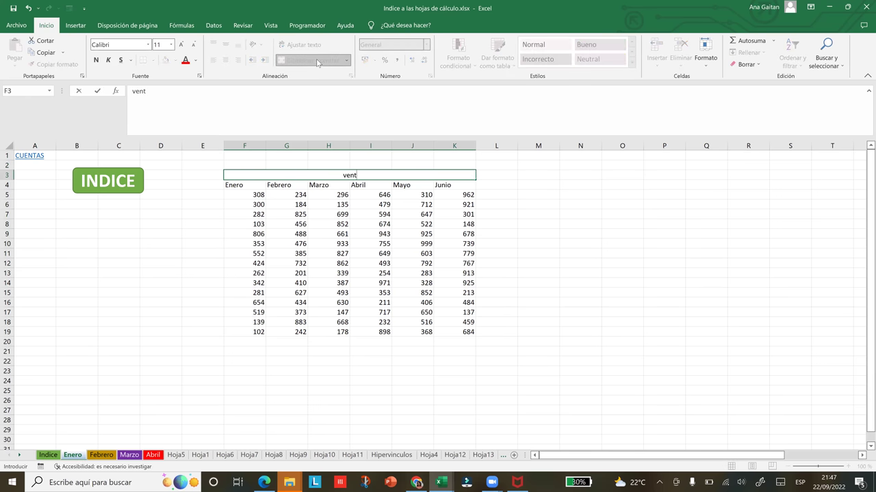
key(BackSpace)
key(BackSpace)
key(BackSpace)
key(BackSpace)
text(Ventas)
click(493, 482)
click(321, 175)
click(396, 193)
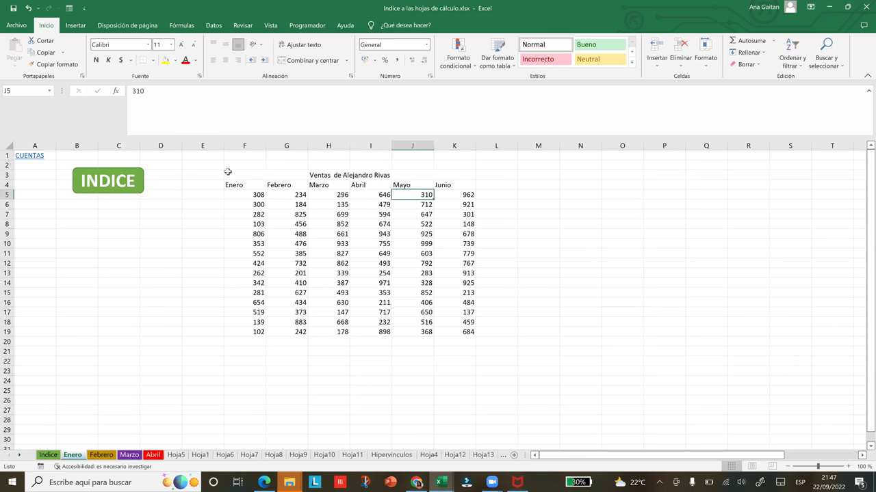
drag(228, 172, 337, 330)
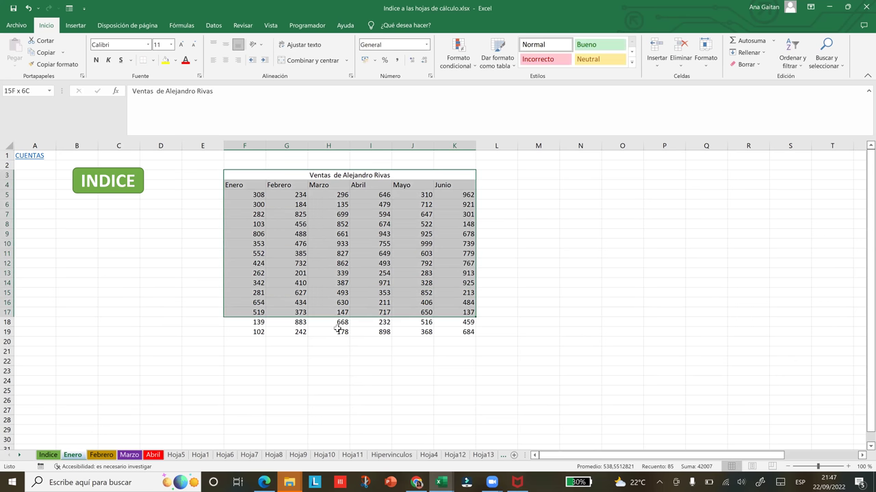
- Put borders on every cell of the F3:K19 sales table, then show the Revisar protection commands
click(153, 60)
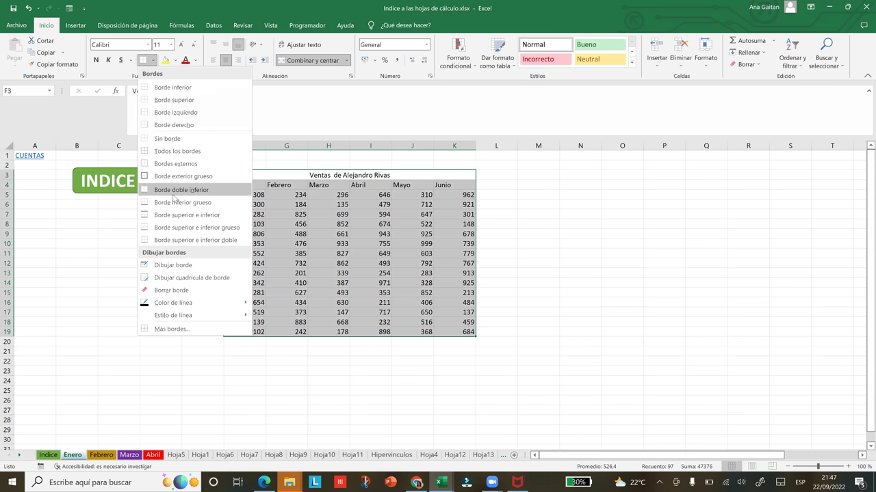
click(175, 151)
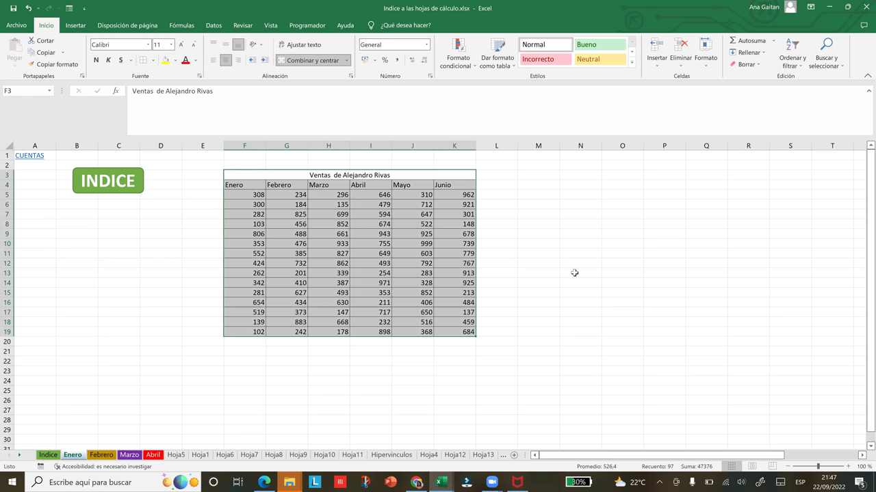
click(575, 273)
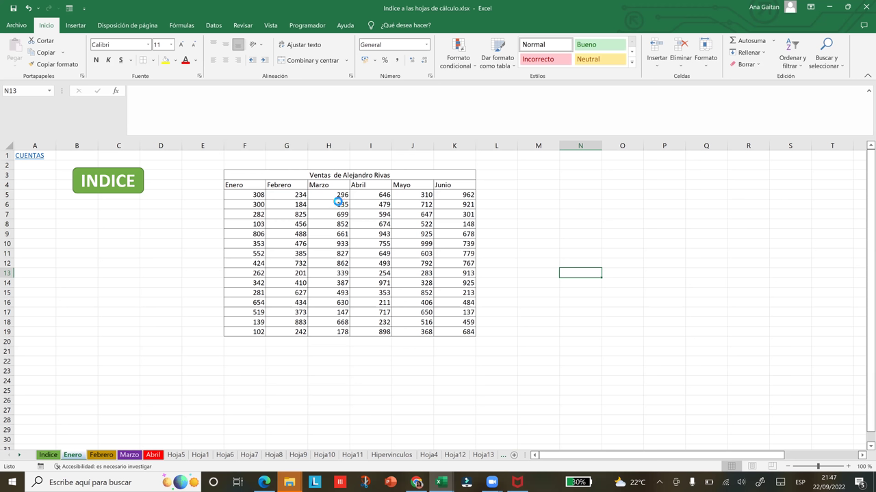
ctrl+scroll(338, 201, up, 5)
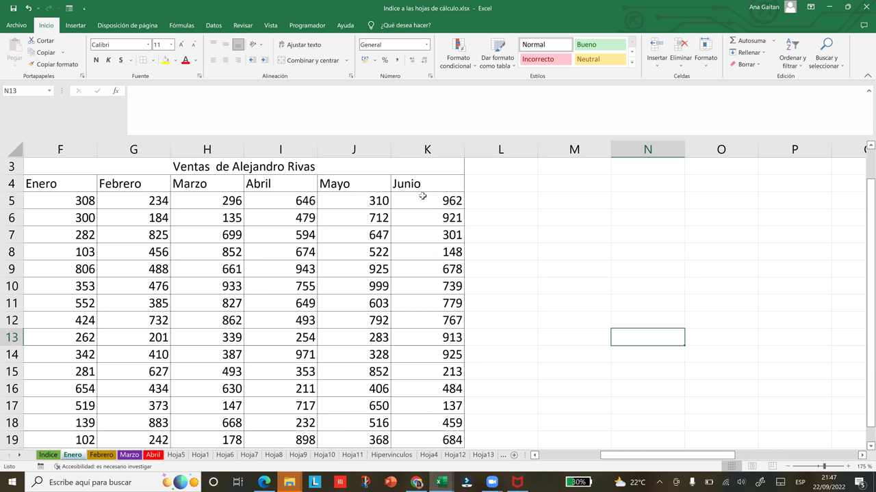
ctrl+scroll(422, 196, down, 3)
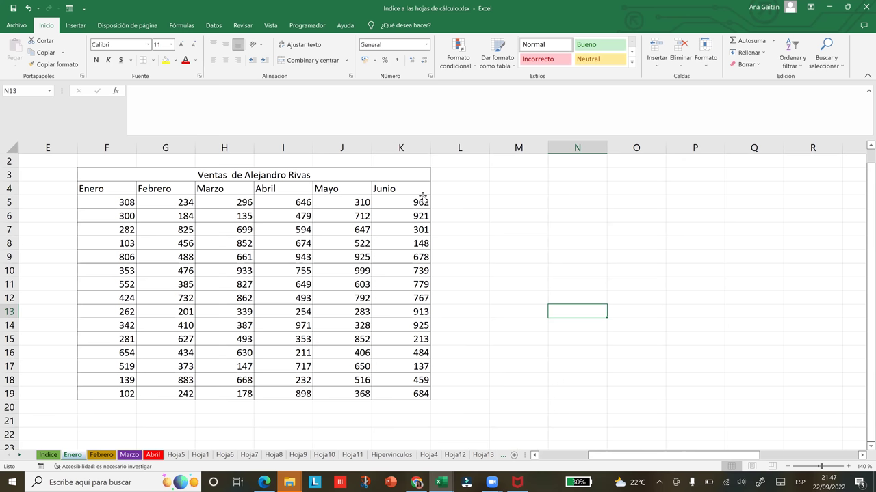
click(442, 257)
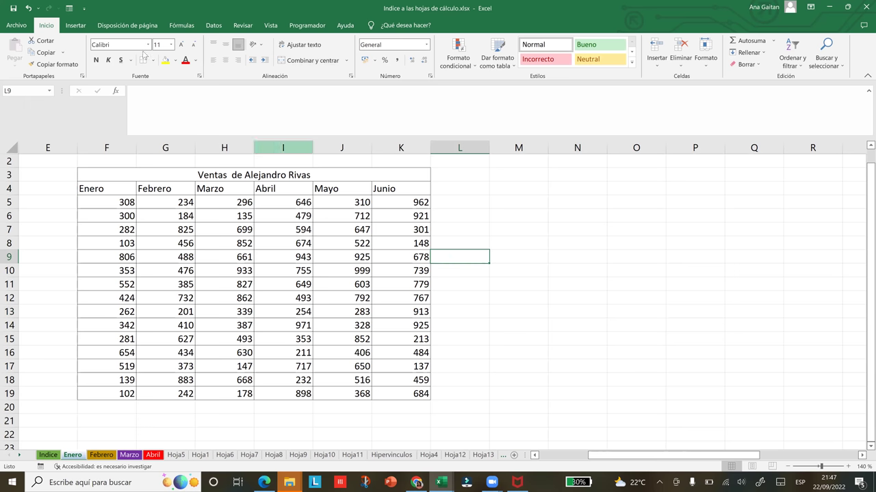
click(243, 26)
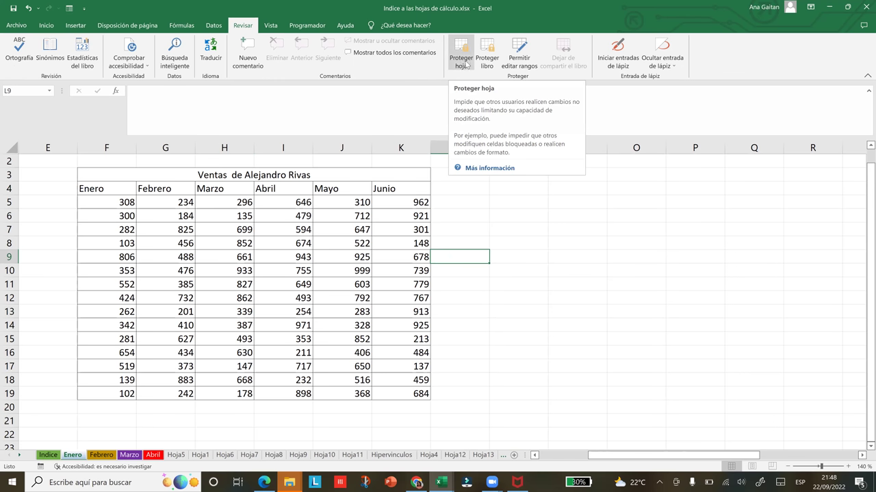
- Protect the Enero sheet with a password, entering it and confirming it in Confirmar contraseña
click(465, 65)
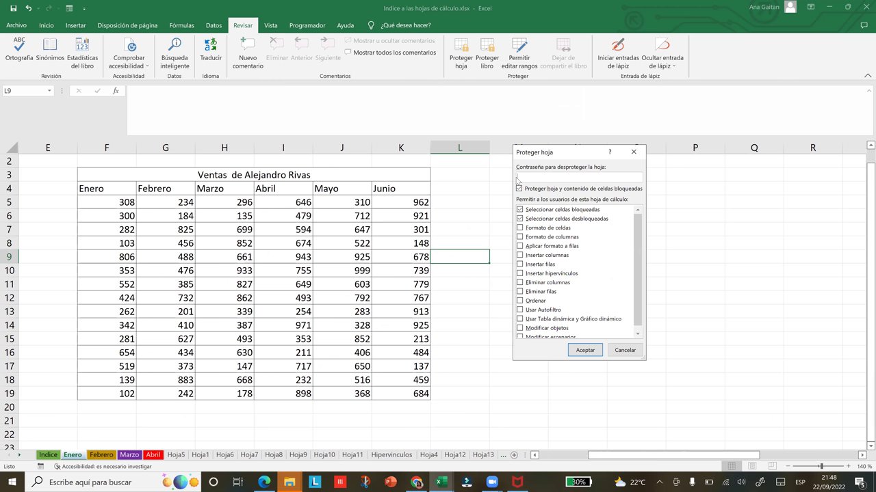
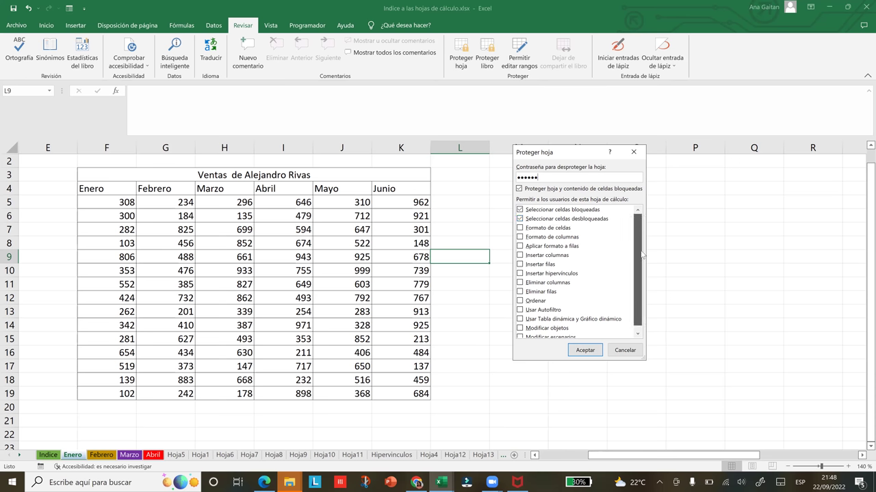
scroll(639, 229, down, 1)
scroll(636, 221, up, 1)
click(587, 351)
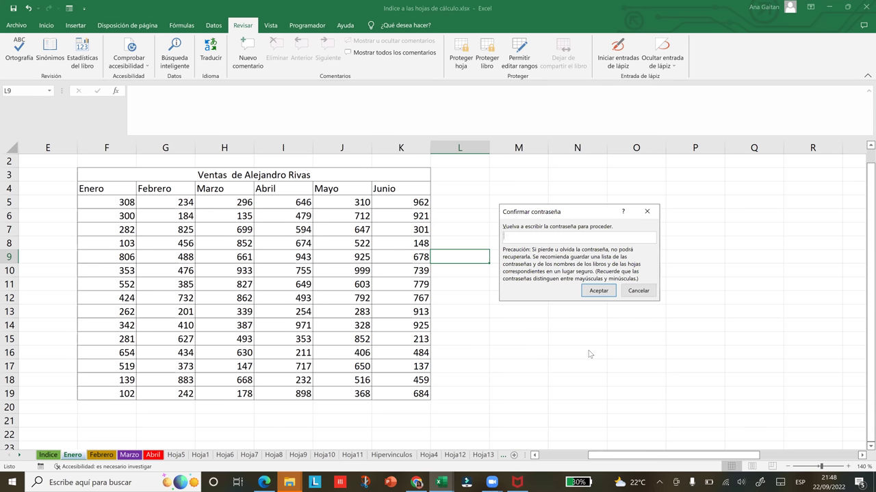
click(597, 291)
click(349, 242)
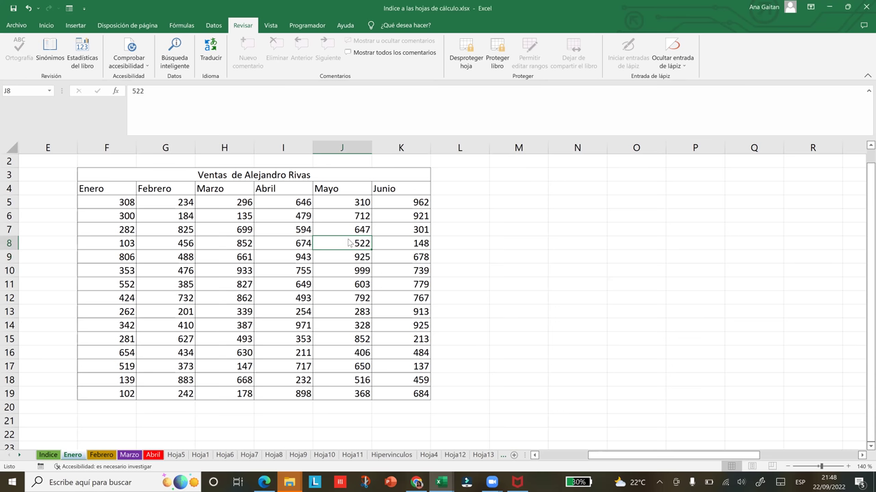
double_click(349, 243)
key(Return)
click(408, 215)
double_click(407, 216)
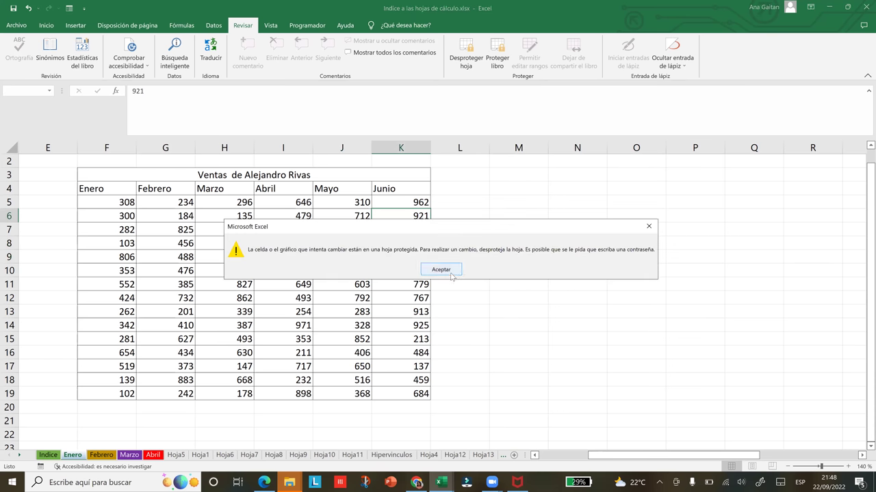
key(Return)
click(395, 316)
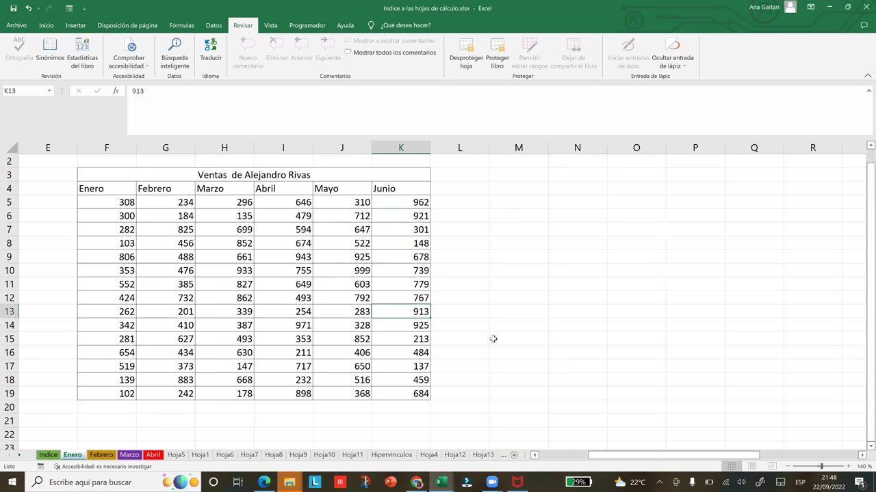
click(625, 334)
click(692, 277)
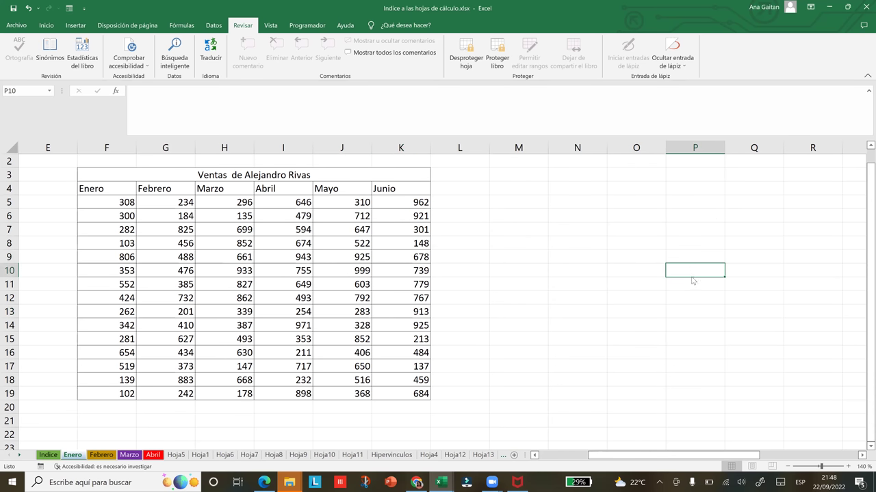
double_click(691, 277)
click(445, 271)
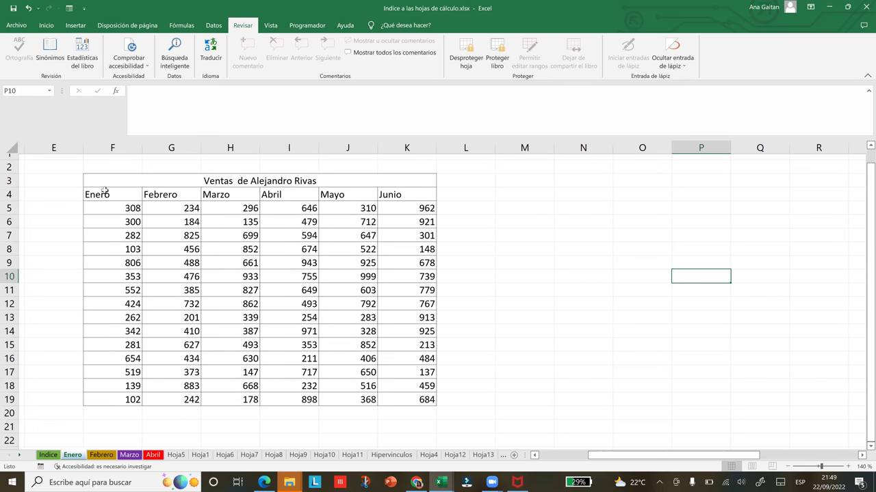
scroll(328, 250, down, 1)
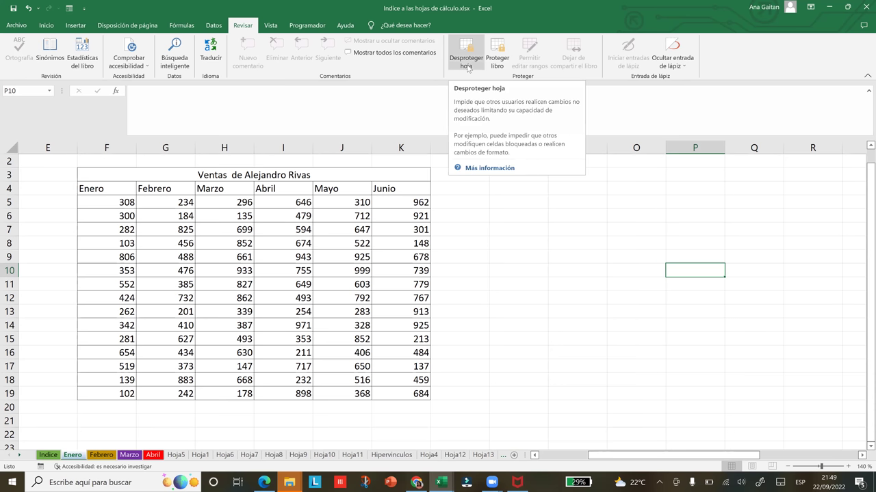
- Unprotect the Enero sheet with its password, then select empty cells N10 and M8
click(468, 69)
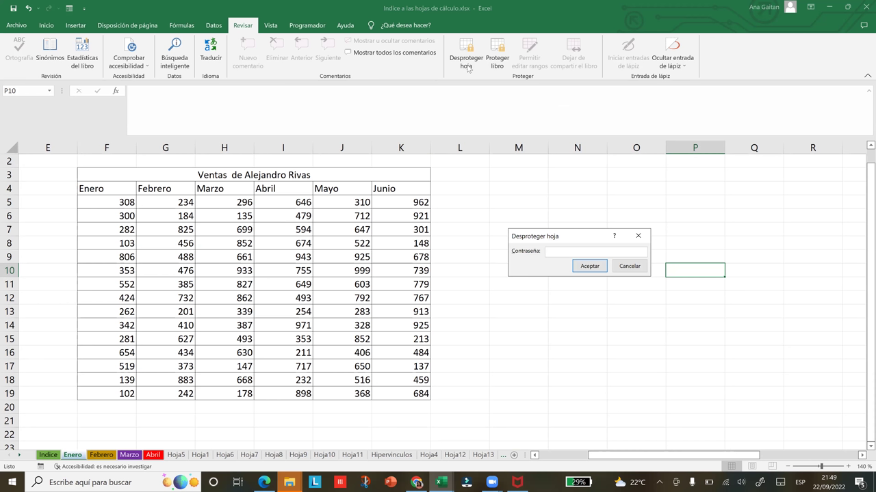
key(Return)
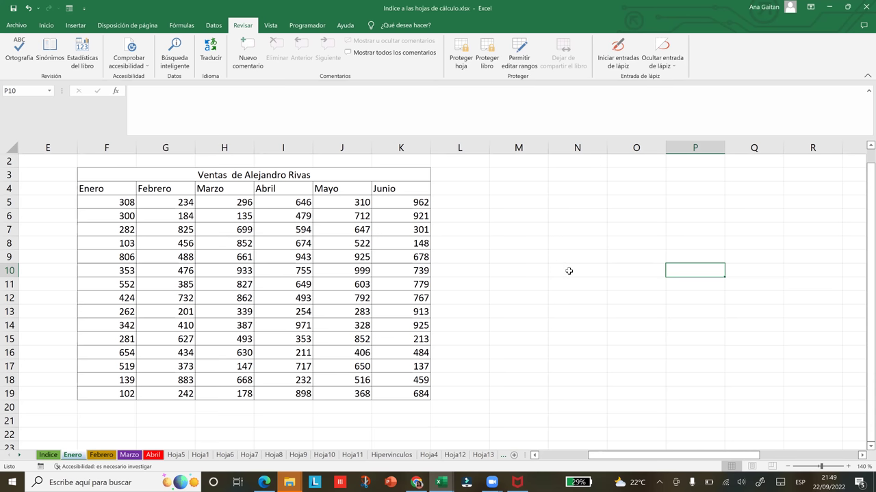
click(568, 271)
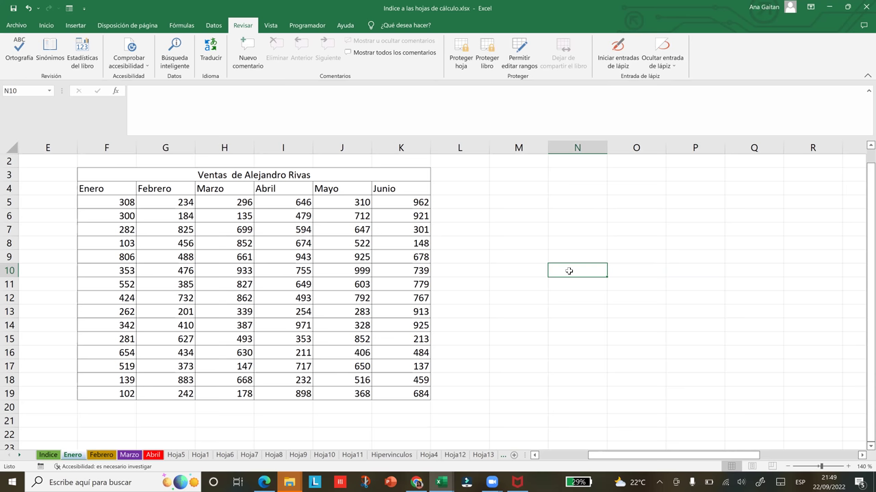
click(503, 243)
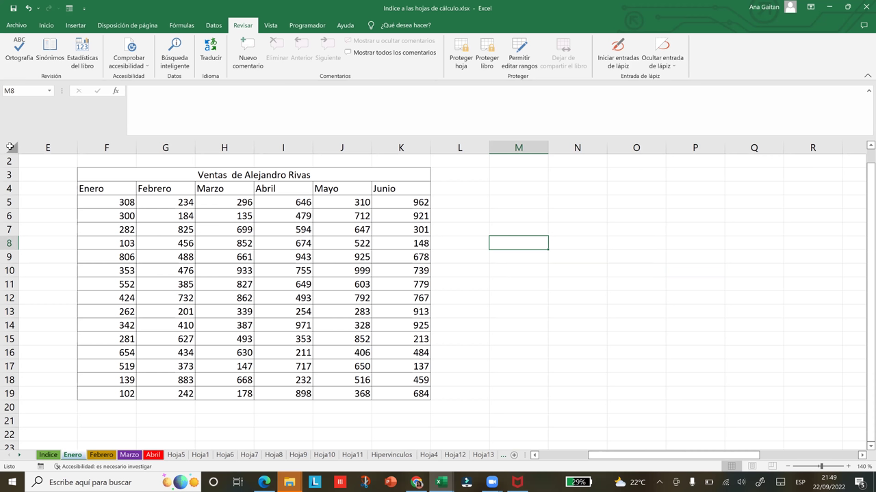
- Select all Enero cells and clear Bloqueada on Formato de celdas' Proteger tab
click(11, 146)
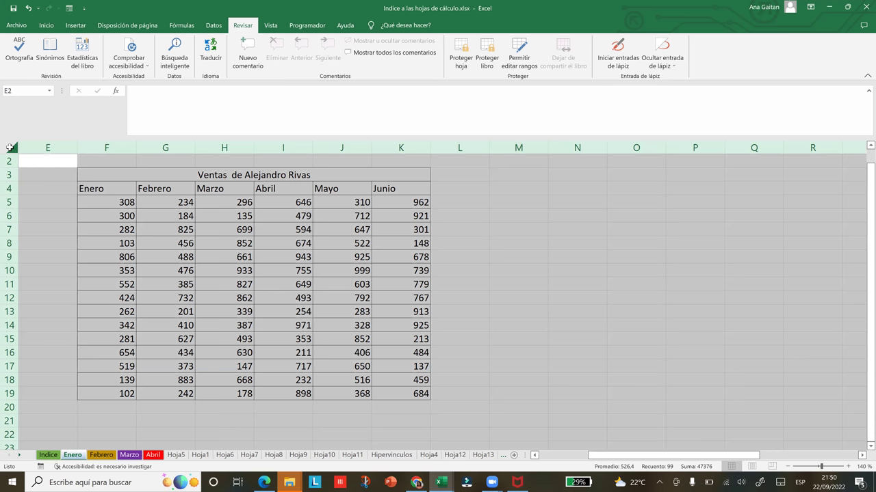
right_click(237, 233)
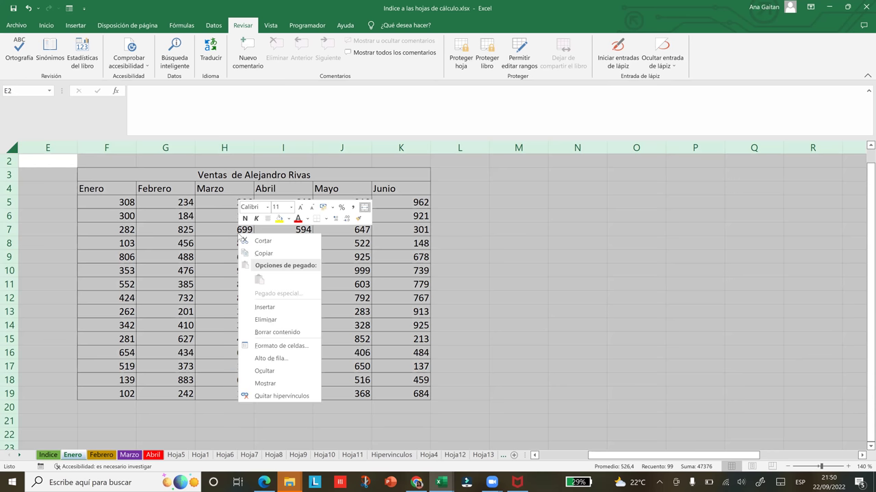
click(295, 352)
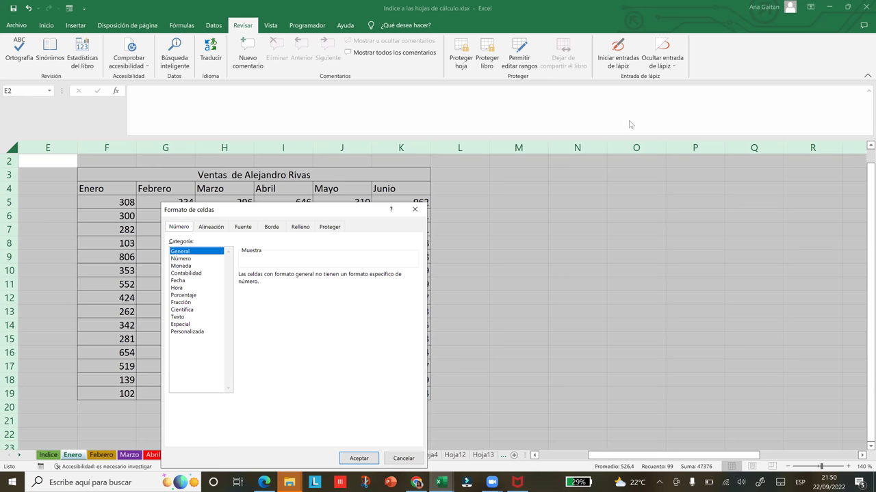
drag(344, 212, 630, 124)
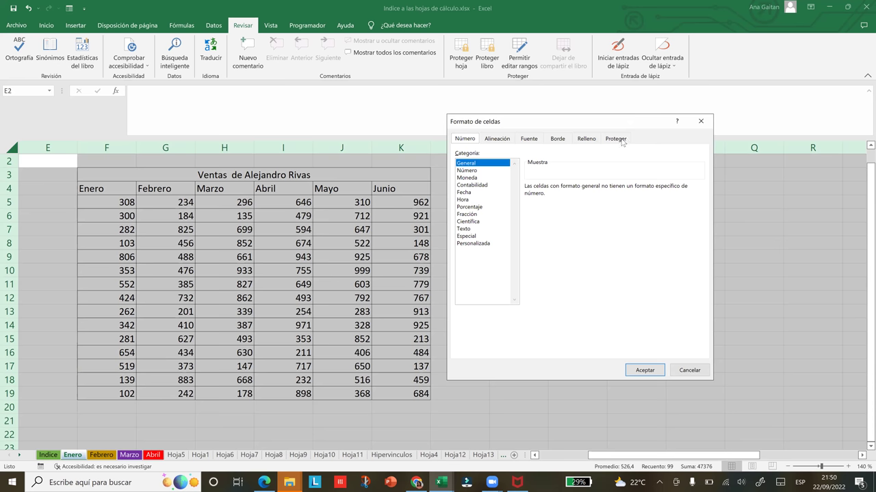
click(622, 142)
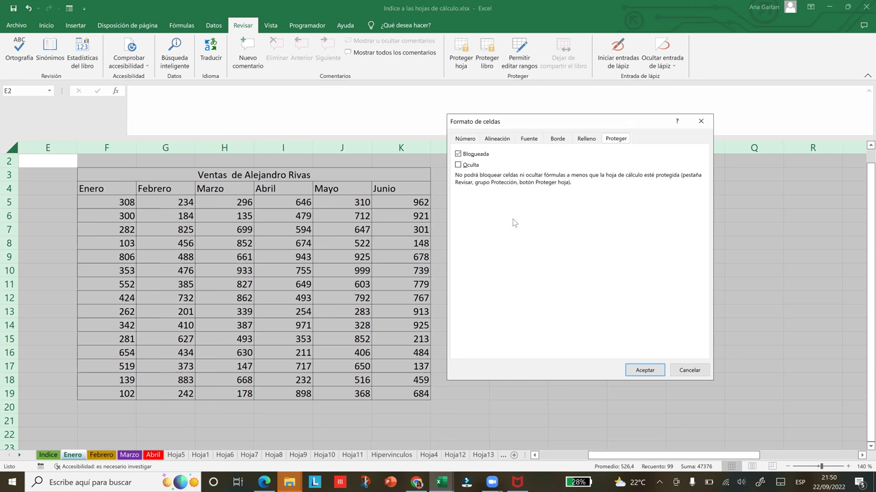
click(458, 155)
click(459, 155)
click(459, 155)
click(645, 371)
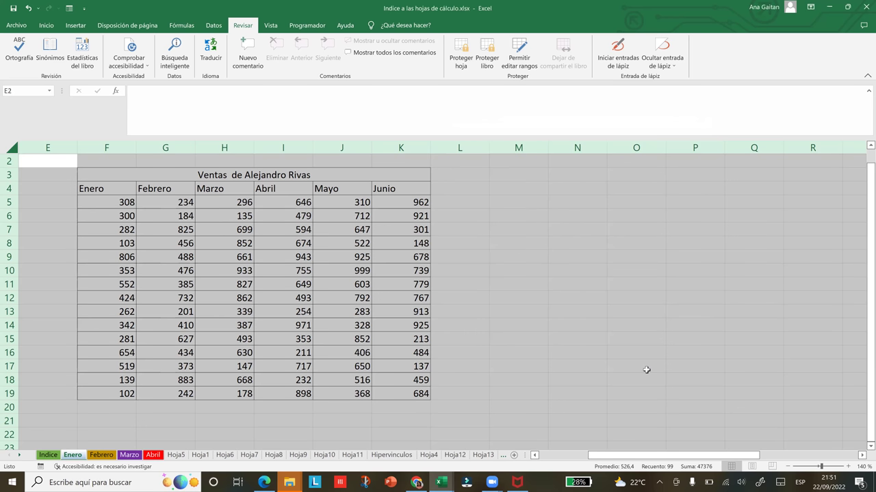
click(646, 370)
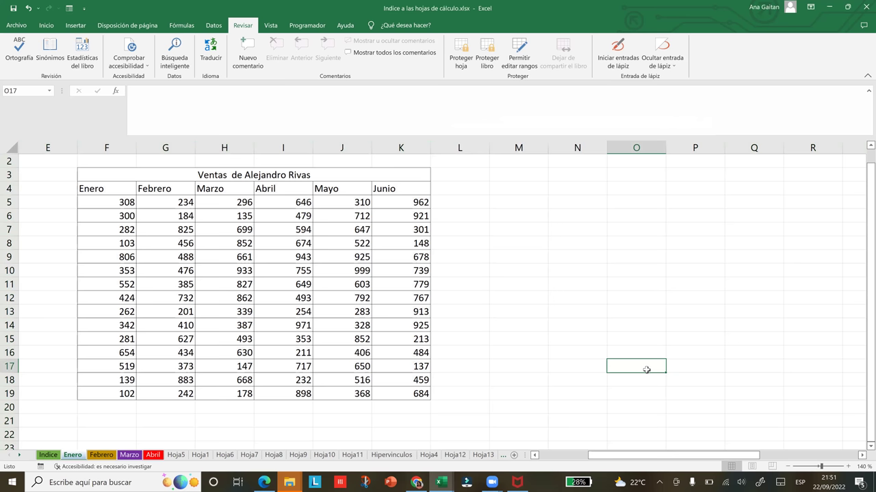
- Re-protect the Enero sheet with a confirmed password, then double-click L6 to test editing
click(471, 65)
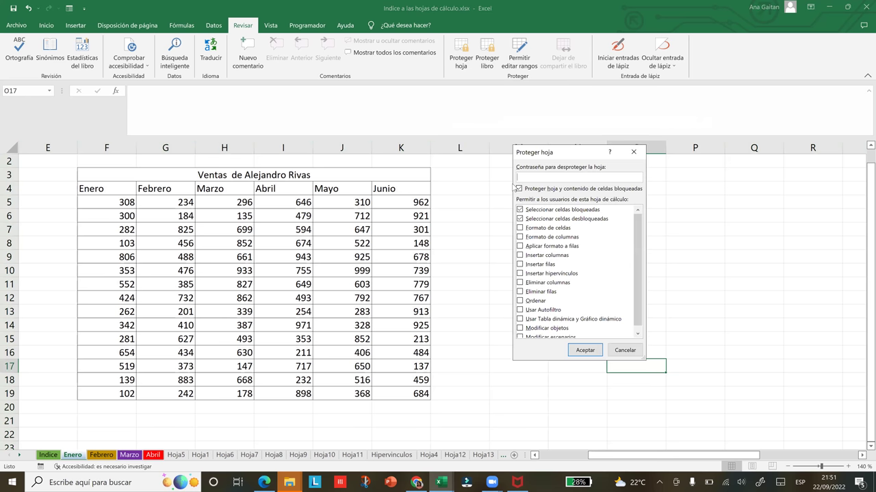
key(Return)
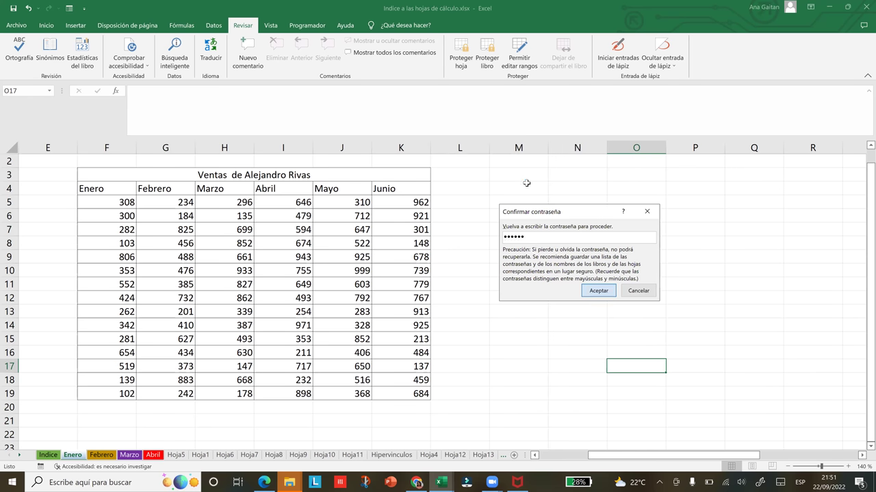
key(Return)
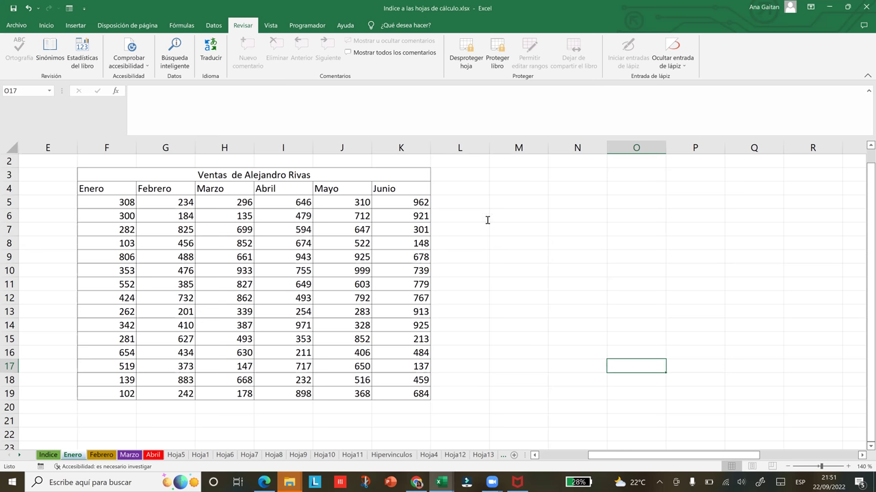
double_click(487, 219)
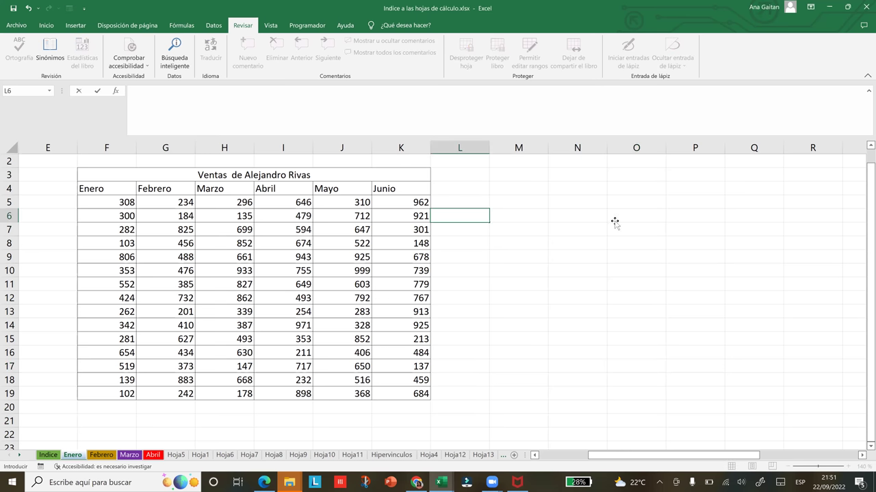
- Enter 'hola' in O6, then replace the name in the F3 Ventas title with another salesperson's
click(614, 221)
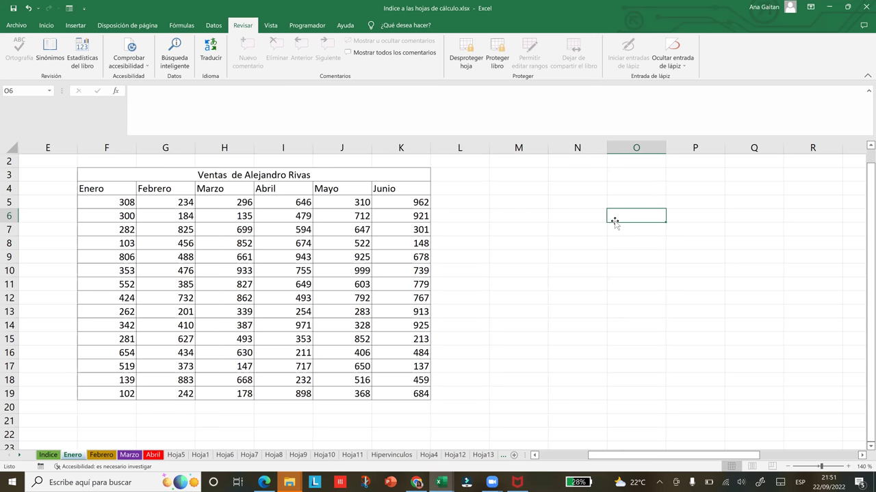
text(hola)
key(Return)
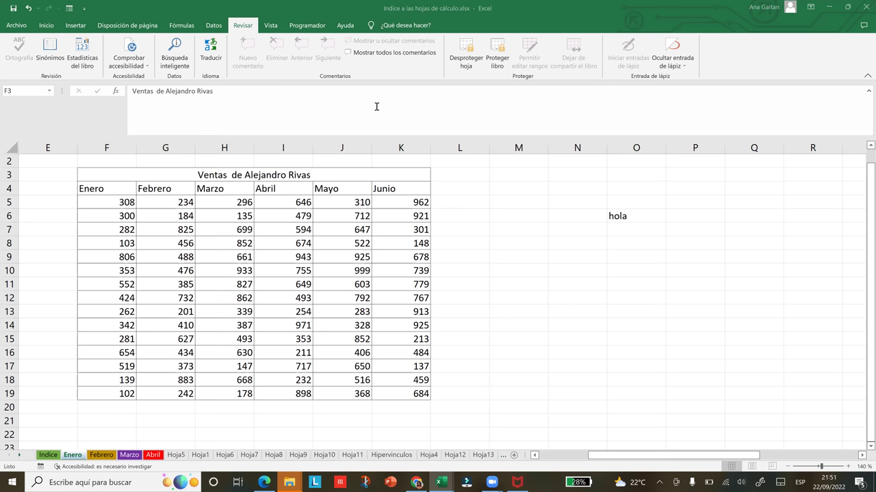
double_click(238, 177)
double_click(303, 176)
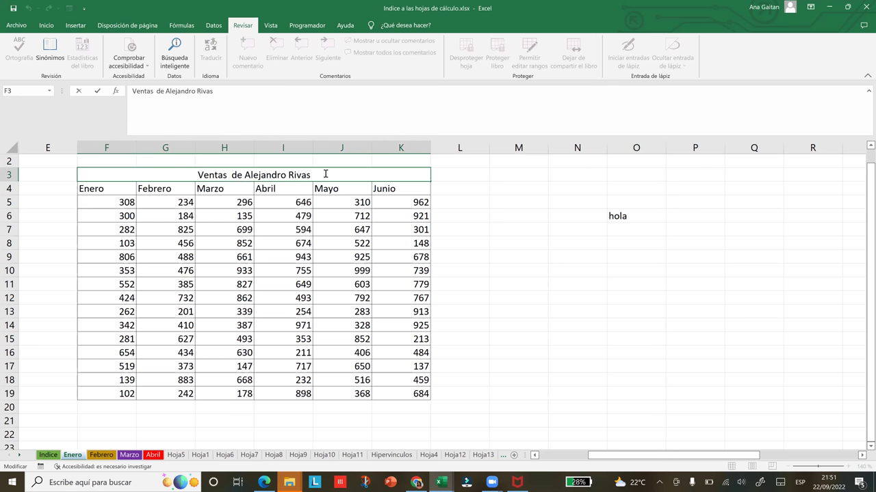
key(BackSpace)
key(BackSpace)
key(BackSpace)
key(BackSpace)
key(BackSpace)
key(BackSpace)
key(BackSpace)
key(BackSpace)
key(BackSpace)
key(BackSpace)
key(BackSpace)
key(BackSpace)
key(BackSpace)
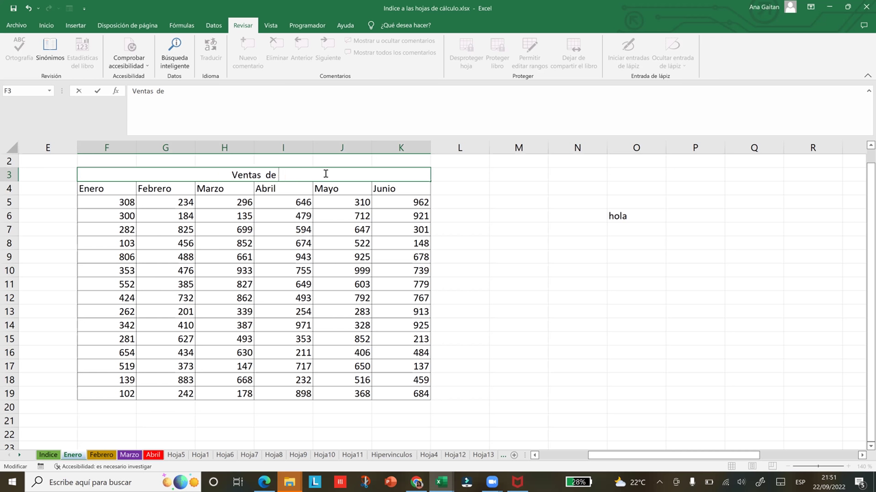
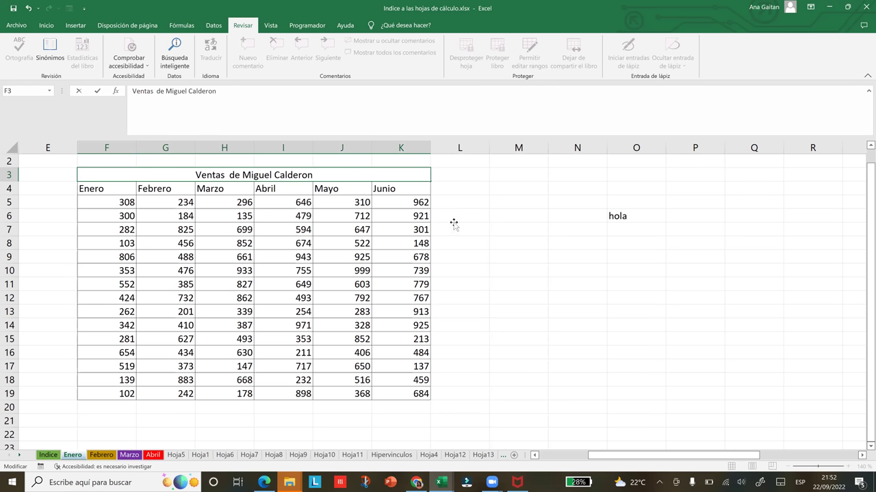
click(454, 224)
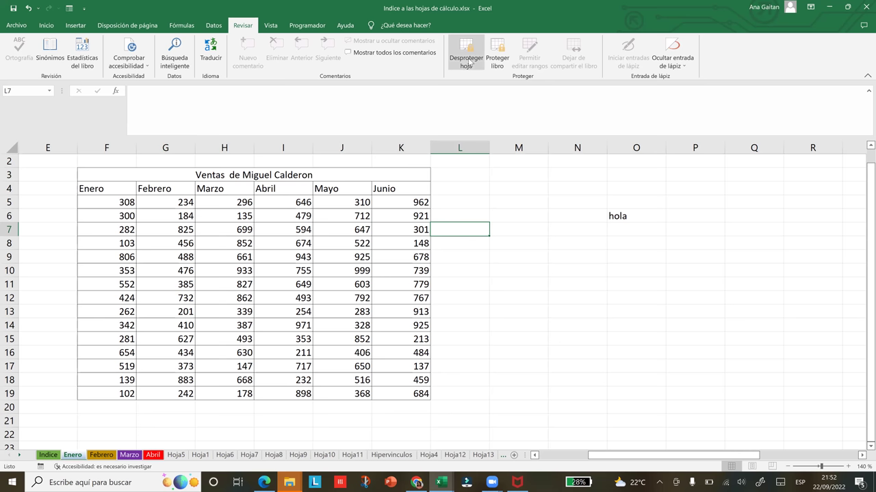
- Test typing in O9, then enter 0 in K19 and undo to restore 684
click(440, 253)
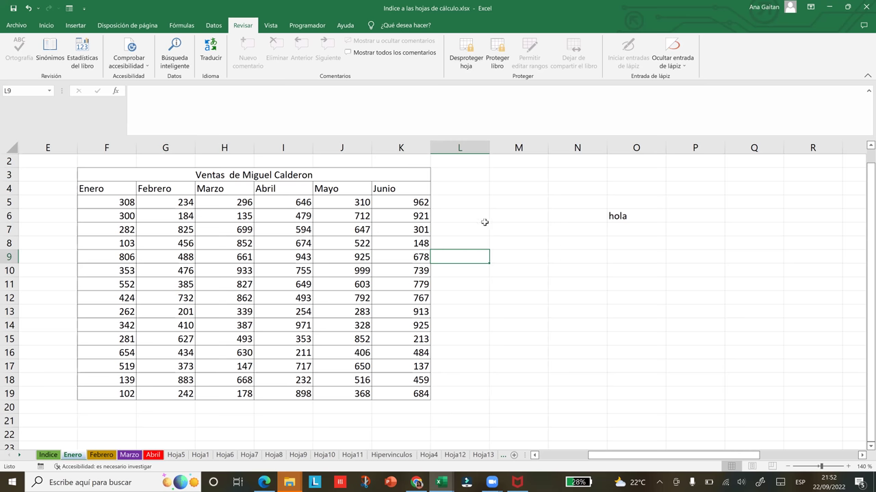
click(652, 254)
text(nknk)
key(BackSpace)
key(BackSpace)
key(BackSpace)
key(BackSpace)
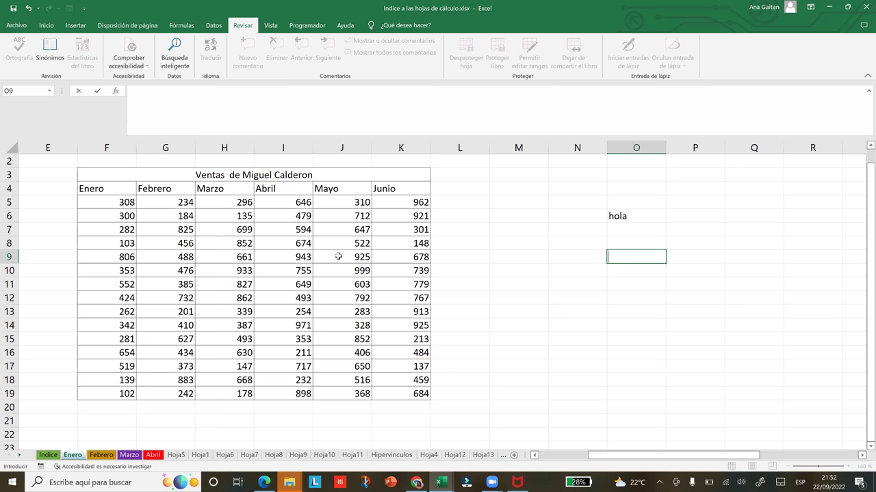
click(338, 256)
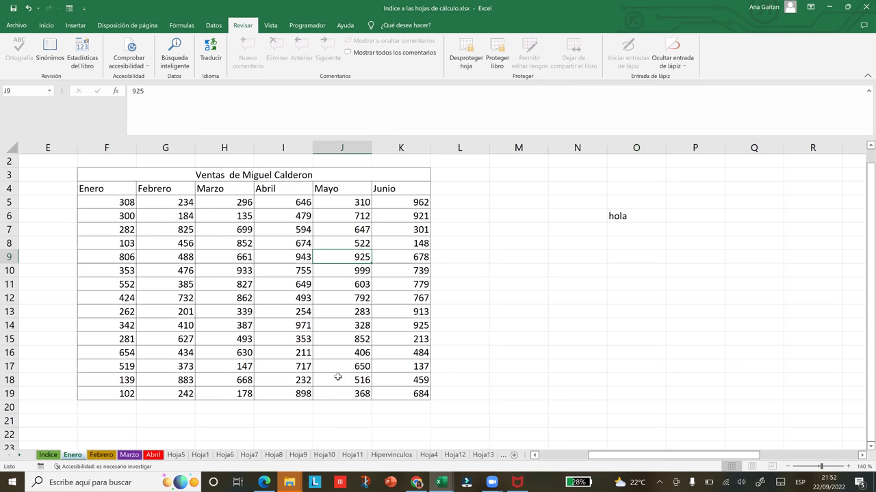
click(416, 396)
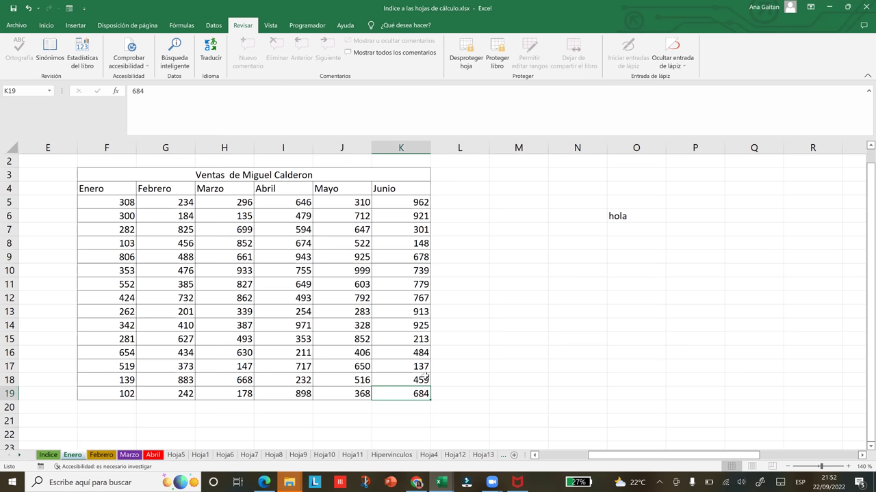
text(0)
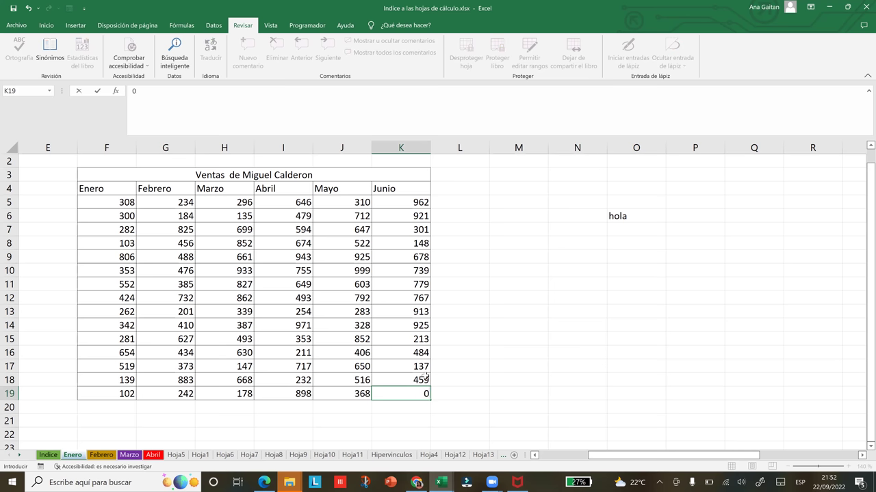
key(Return)
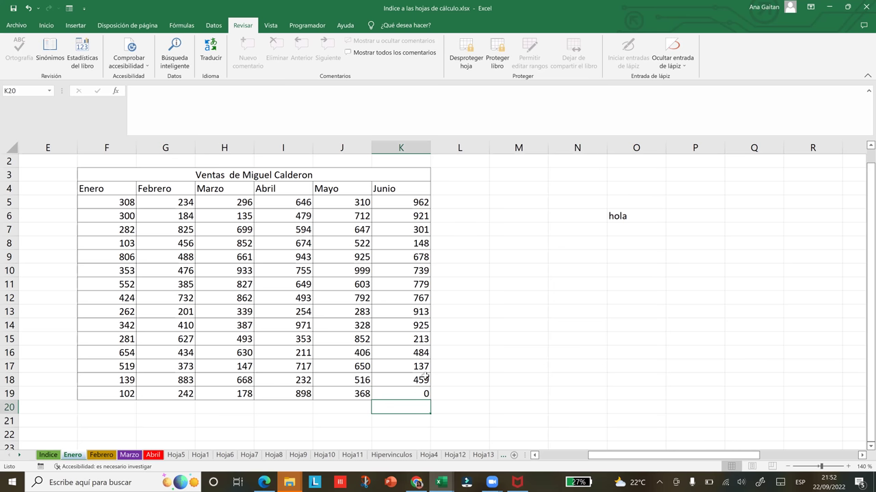
key(ctrl+z)
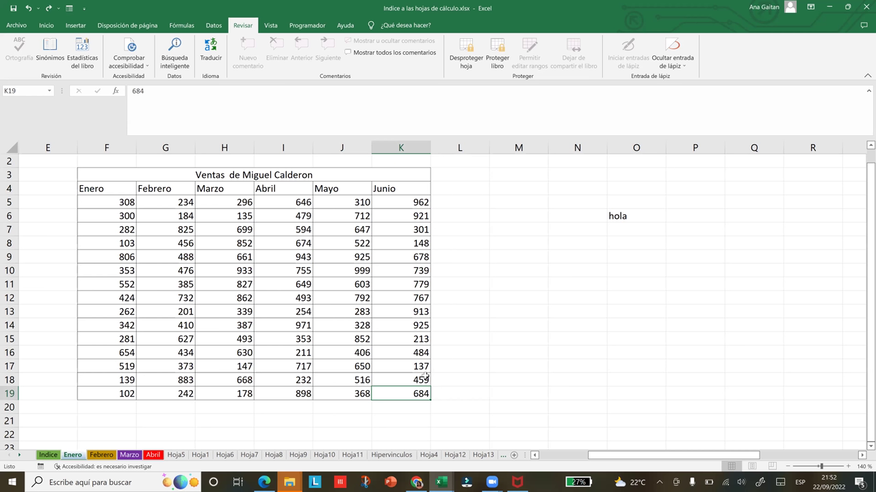
- Switch to the Seguridad en los libros workbook and back to Indice a las hojas de cálculo
key(alt+Tab)
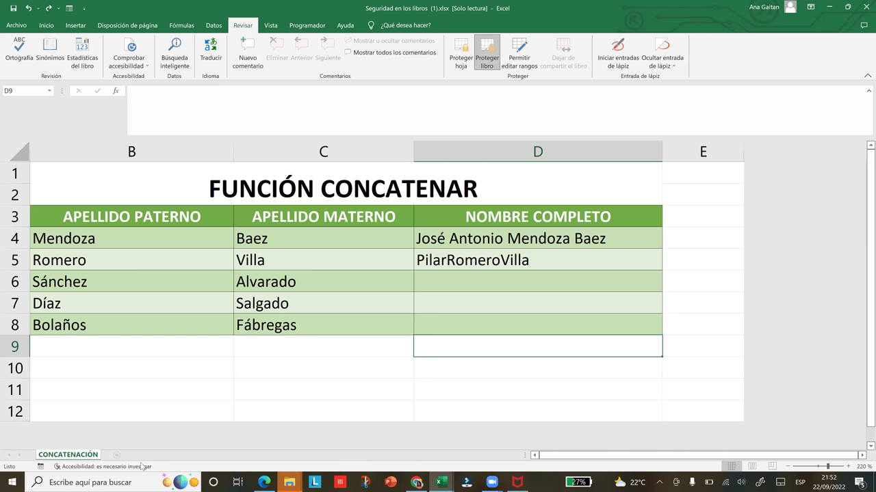
click(449, 483)
click(443, 426)
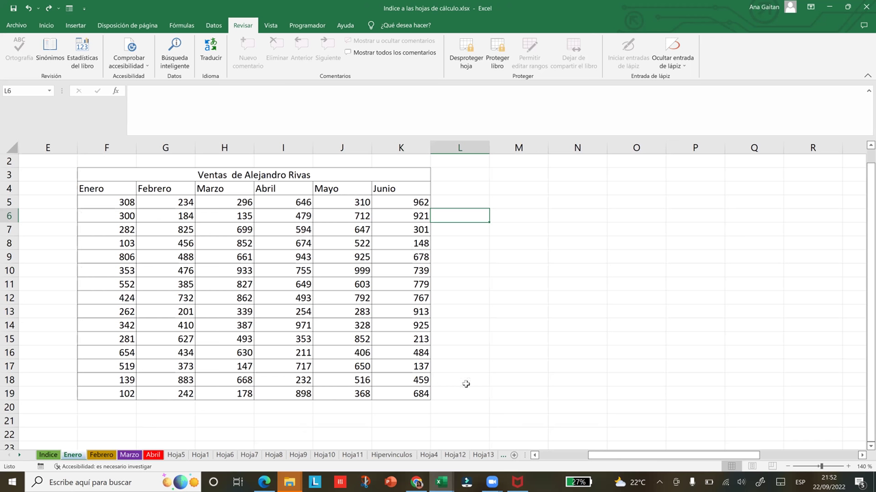
- Select a few cells around the Ventas table, then unprotect the Enero sheet with its password
key(Return)
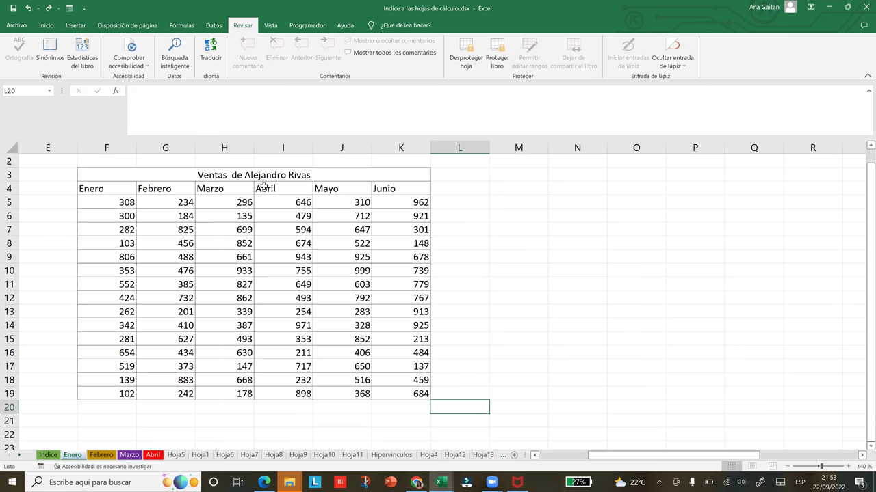
click(272, 177)
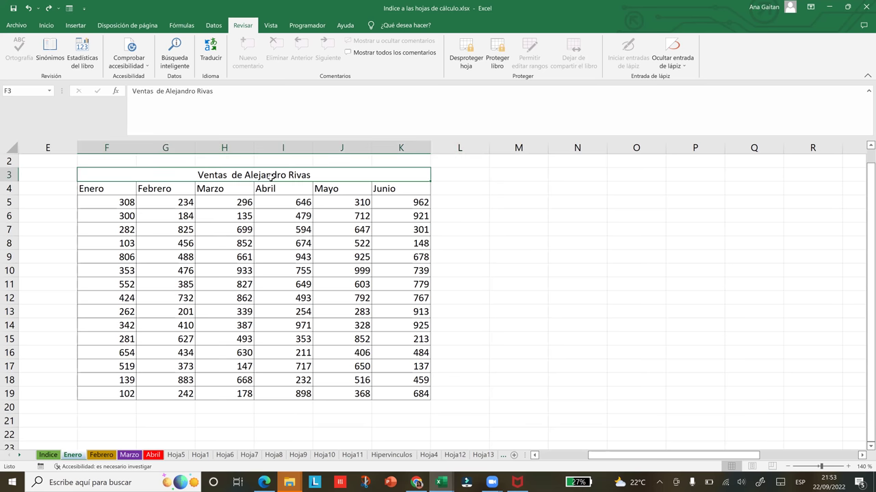
click(423, 193)
click(505, 243)
click(519, 295)
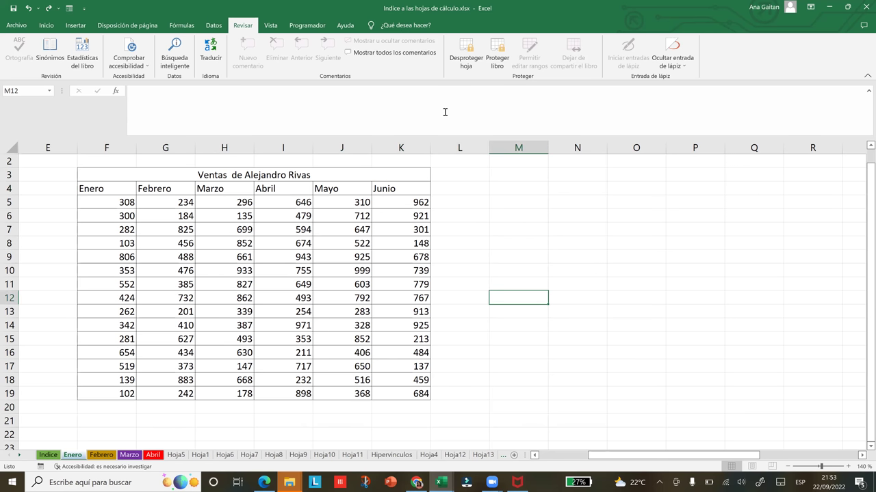
click(474, 59)
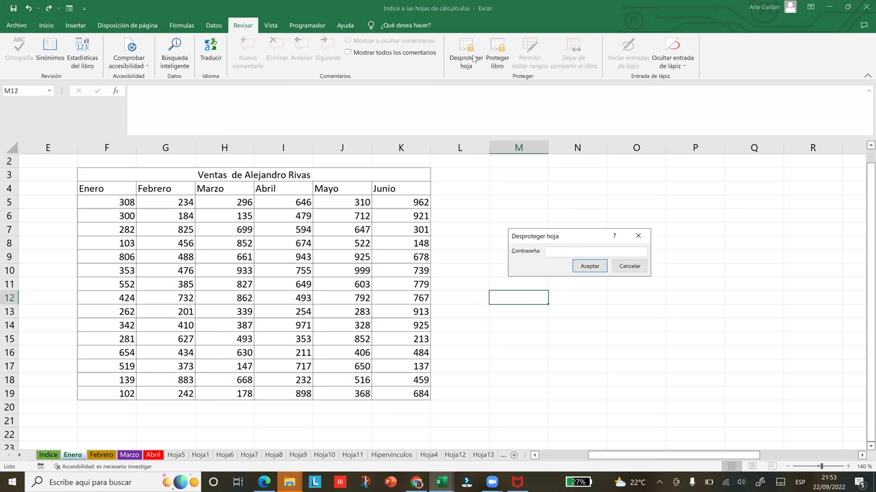
key(Return)
click(523, 258)
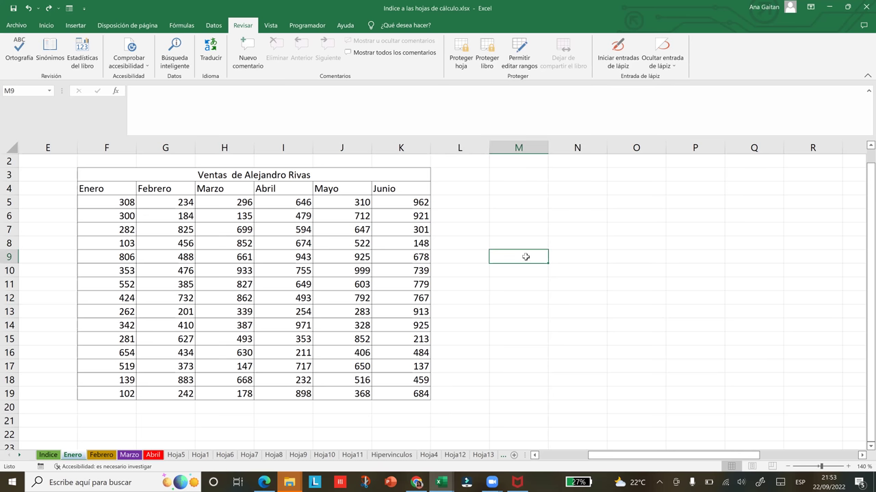
- Tick Bloqueada for the Ventas table F3:K19 on Formato de celdas' Proteger tab
drag(119, 176, 298, 396)
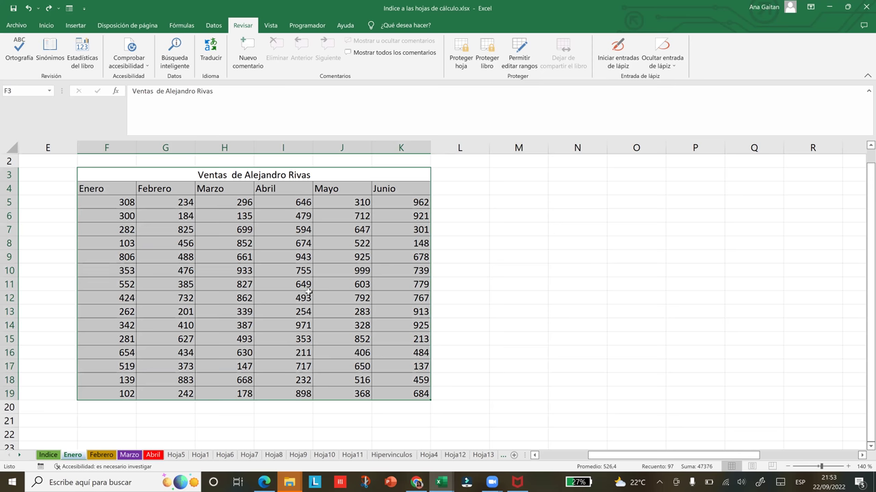
right_click(309, 241)
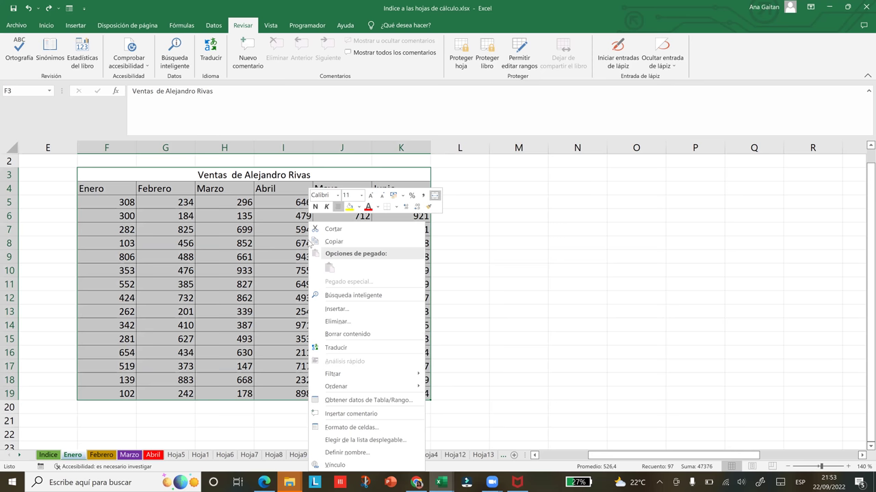
click(349, 428)
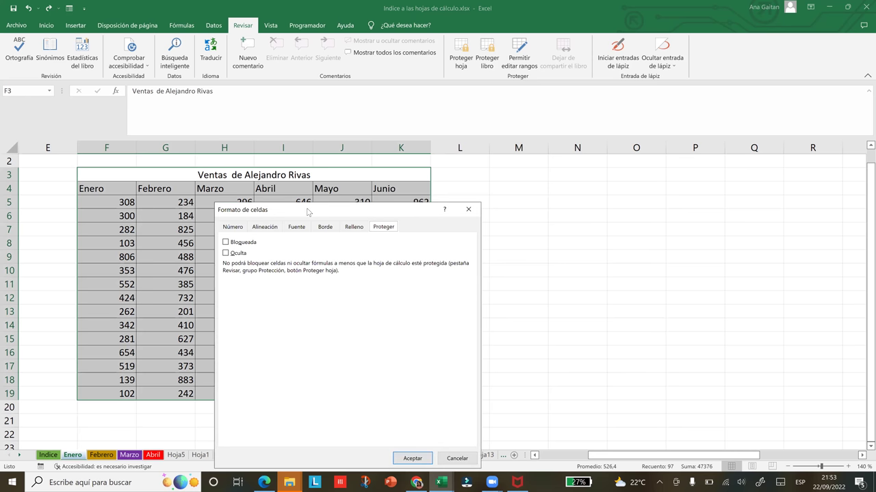
drag(308, 212, 579, 120)
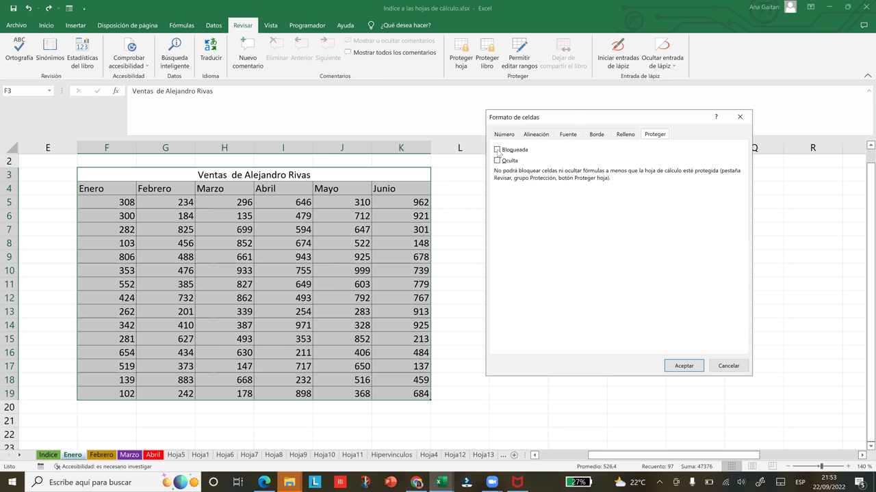
click(496, 150)
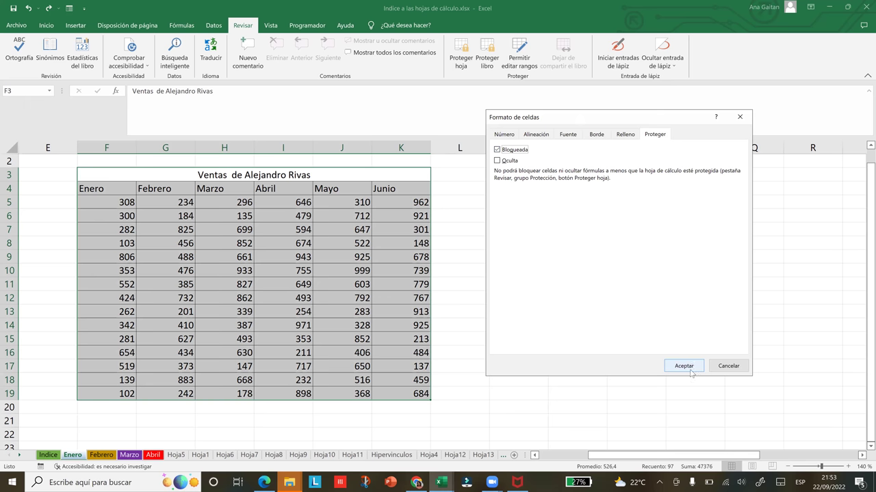
click(691, 371)
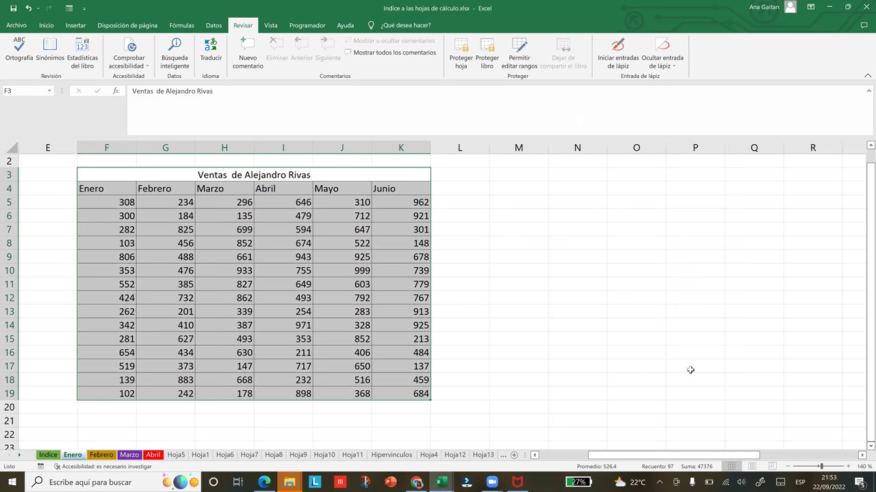
click(690, 370)
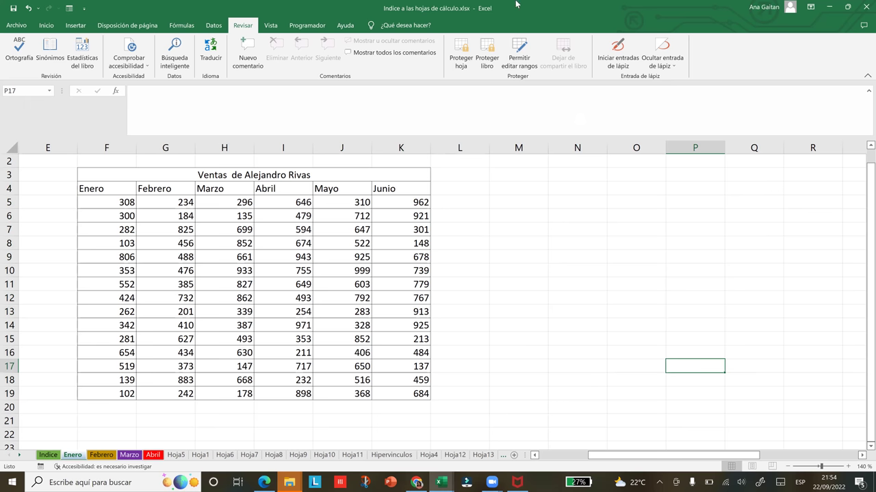
- Protect the Enero sheet again, entering and confirming the sheet password
click(465, 52)
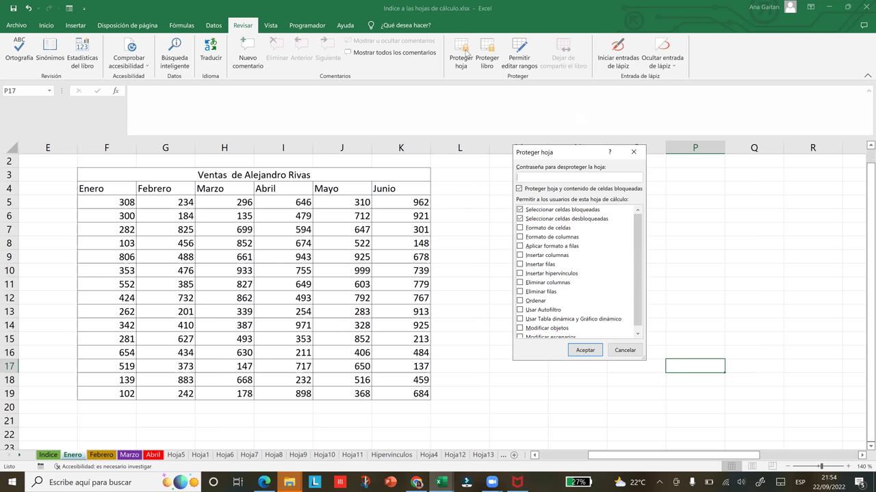
key(Return)
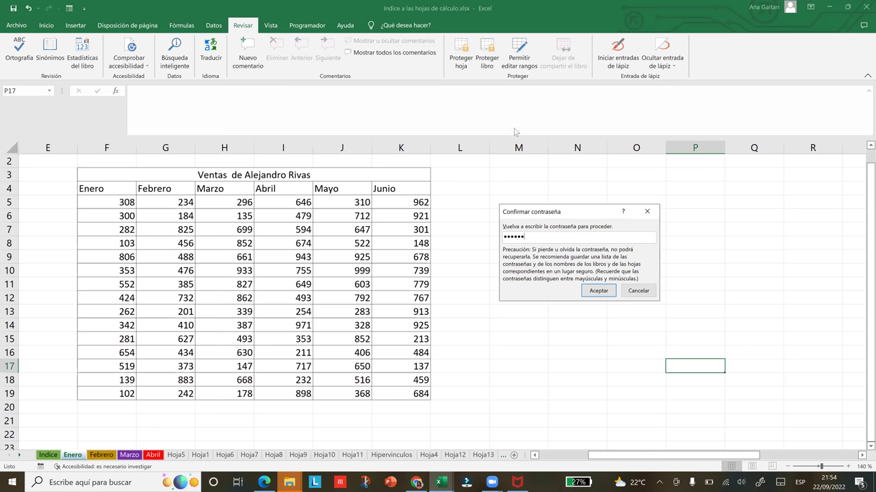
click(596, 294)
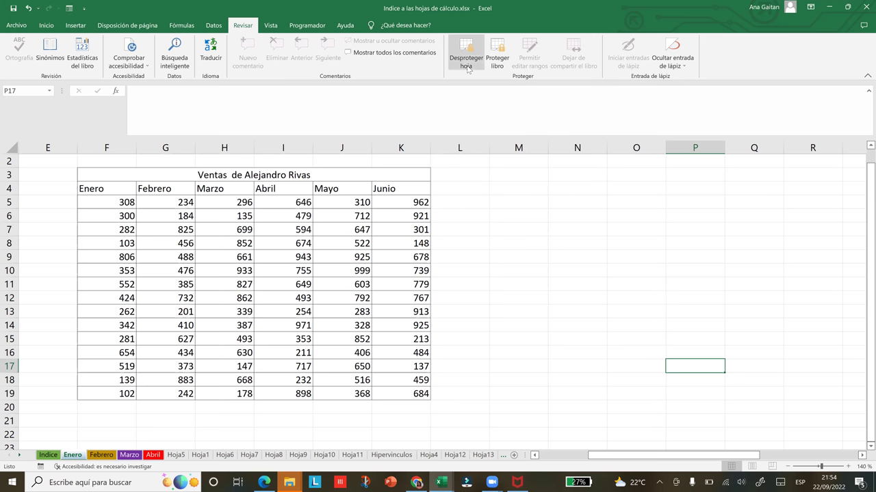
- Enter 'Hola' in cell O6 outside the table, then select the F3 title cell
click(499, 239)
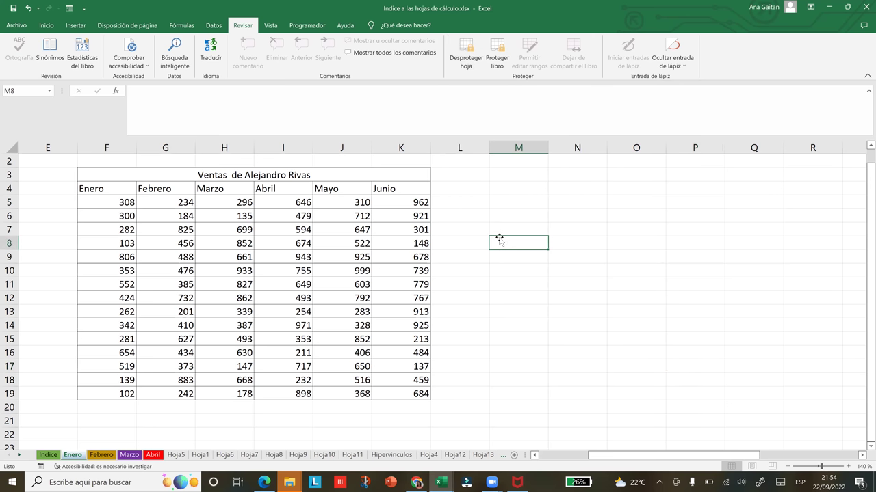
click(643, 218)
text(H)
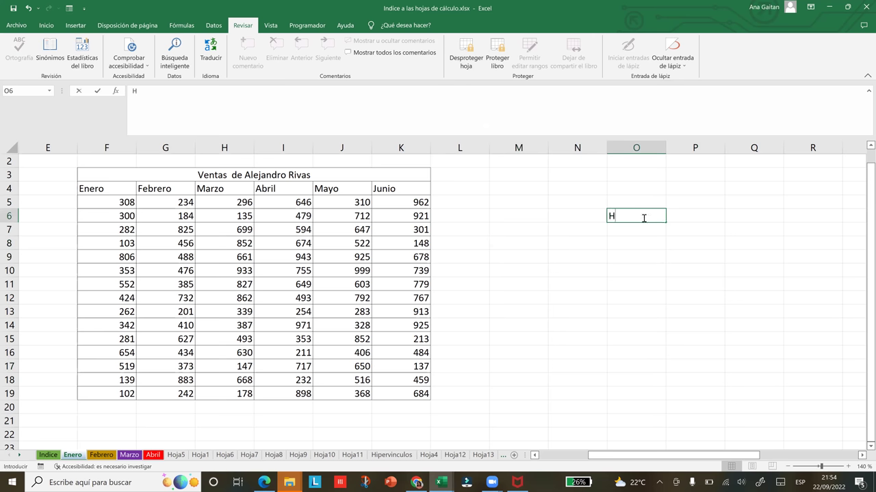
text(ola)
key(Return)
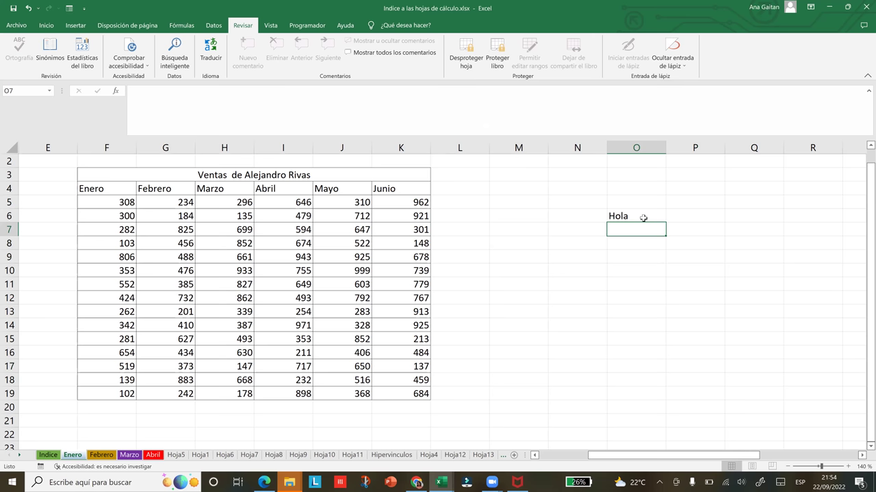
click(255, 176)
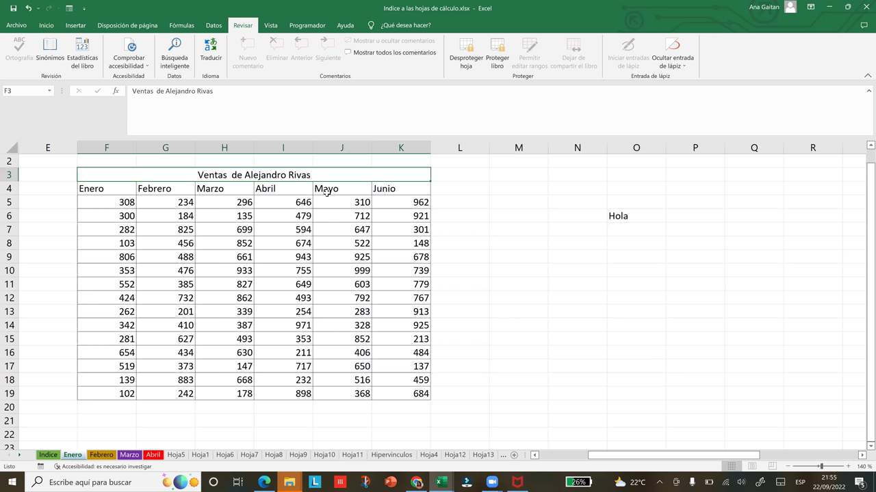
- Try editing the F3 title, F19 and deleting G5:G19, dismissing each protection warning
double_click(307, 176)
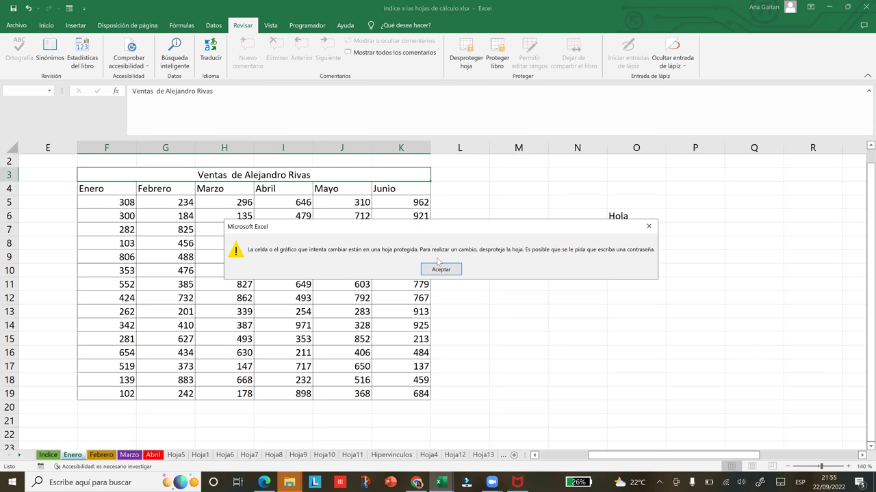
key(Return)
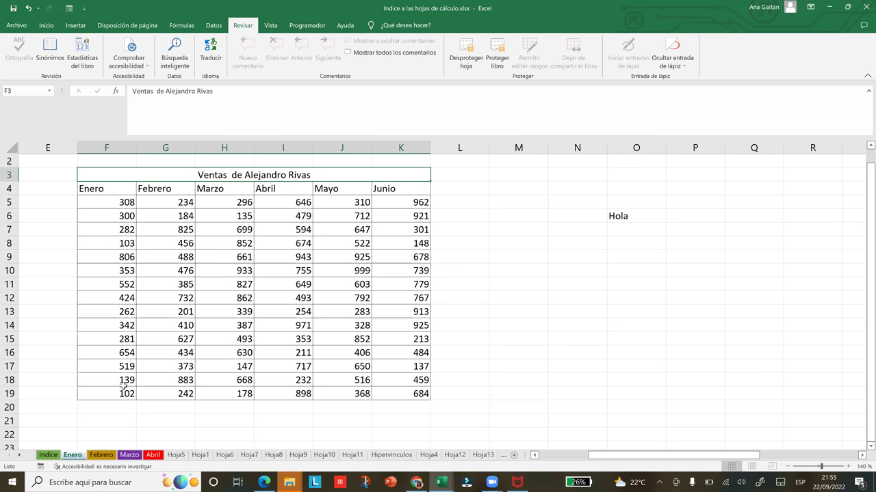
double_click(118, 392)
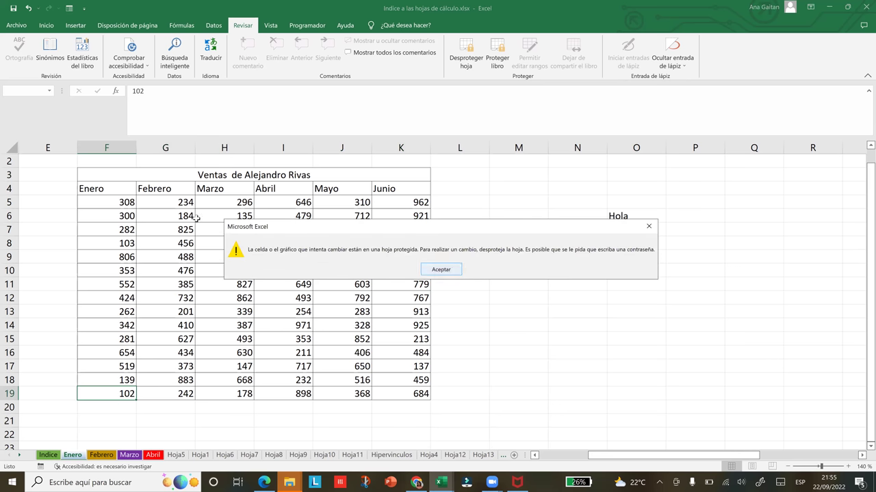
key(Return)
drag(184, 203, 143, 388)
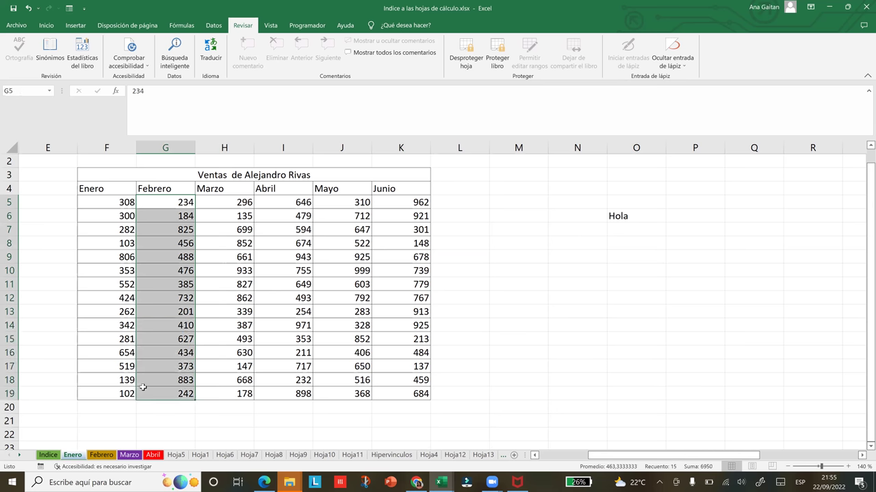
key(Delete)
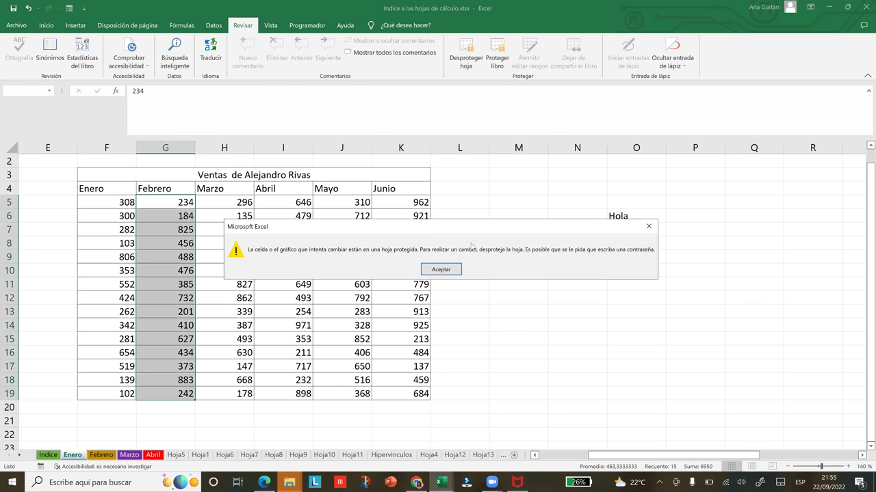
click(442, 269)
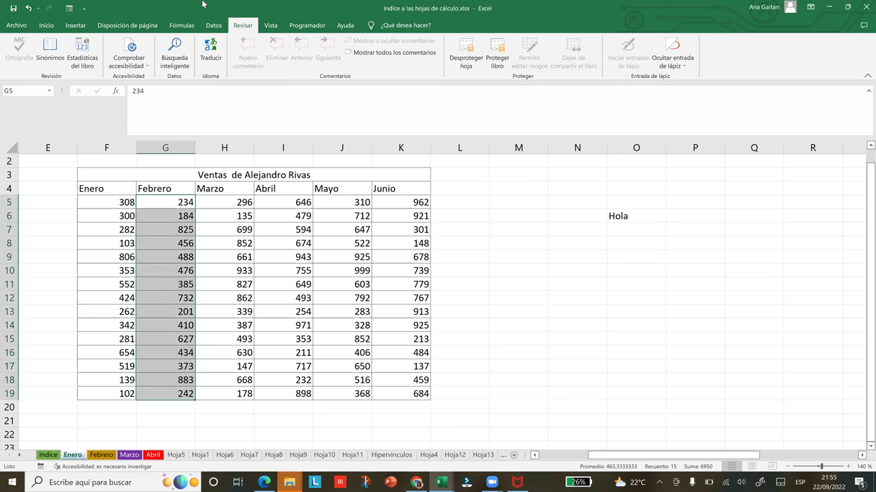
- Select cells M7, K7 and I9, then switch to the Indice sheet
click(485, 322)
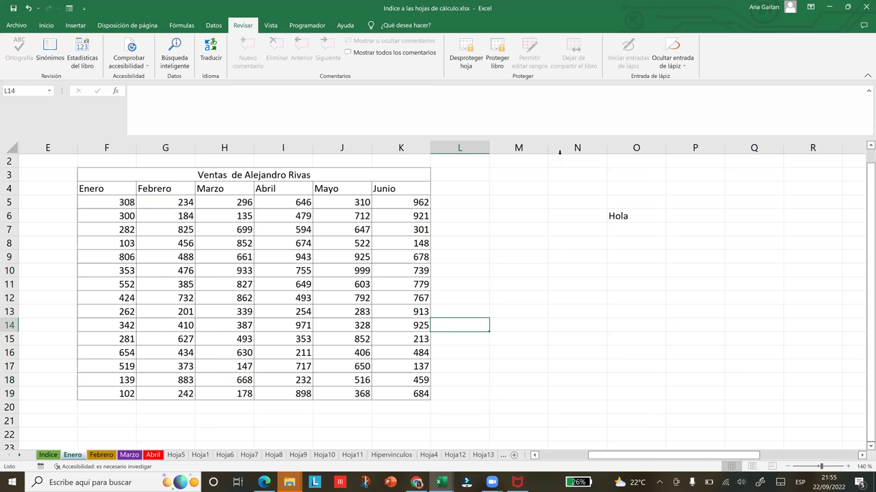
click(513, 227)
click(413, 227)
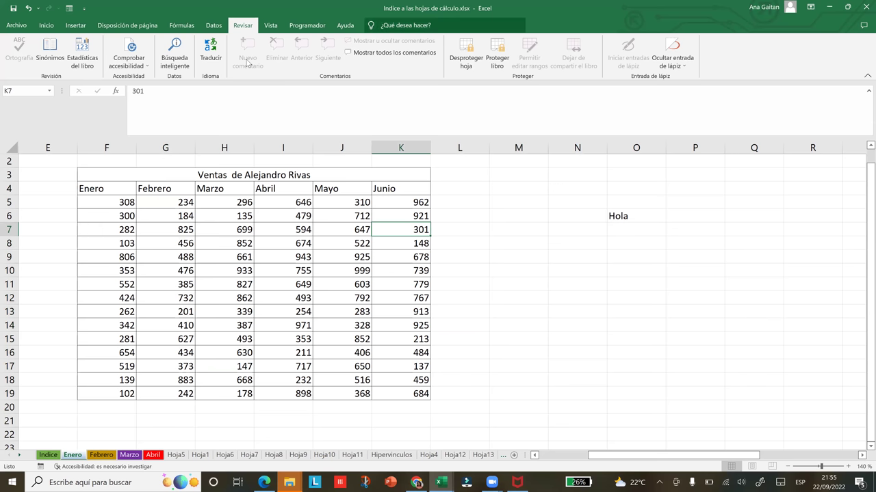
click(310, 254)
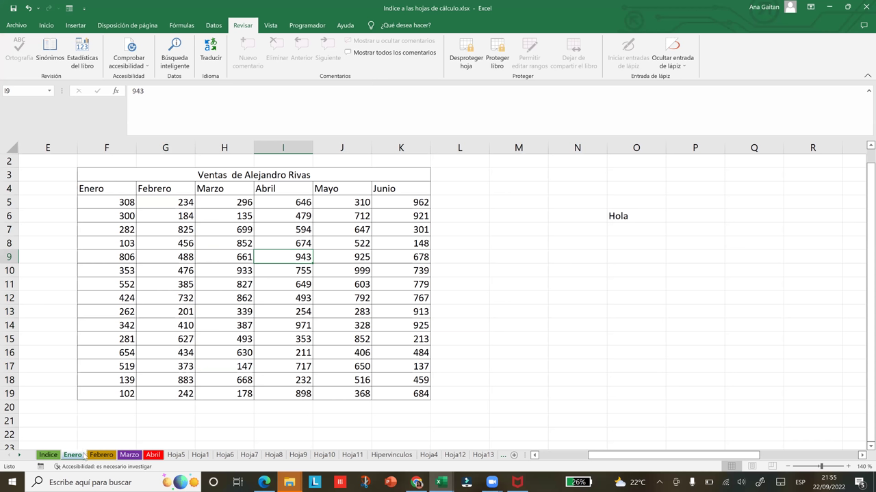
click(50, 454)
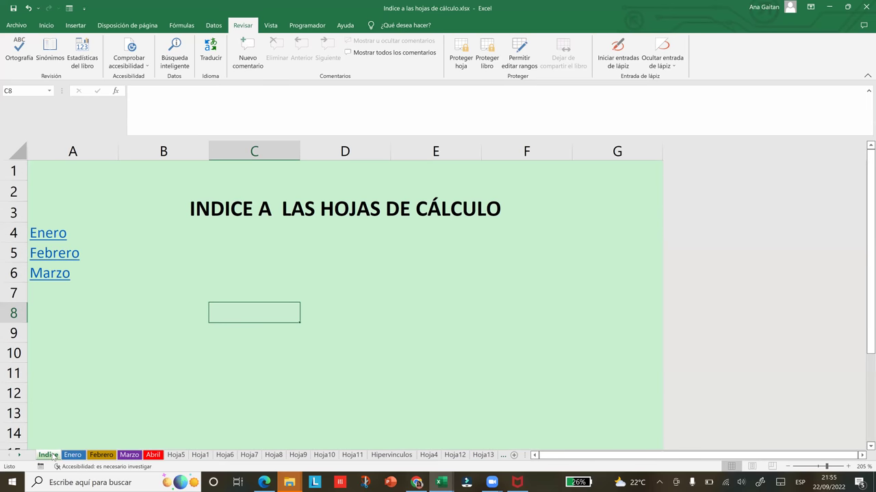
- Start protecting the workbook structure, then cancel without setting a password
click(138, 388)
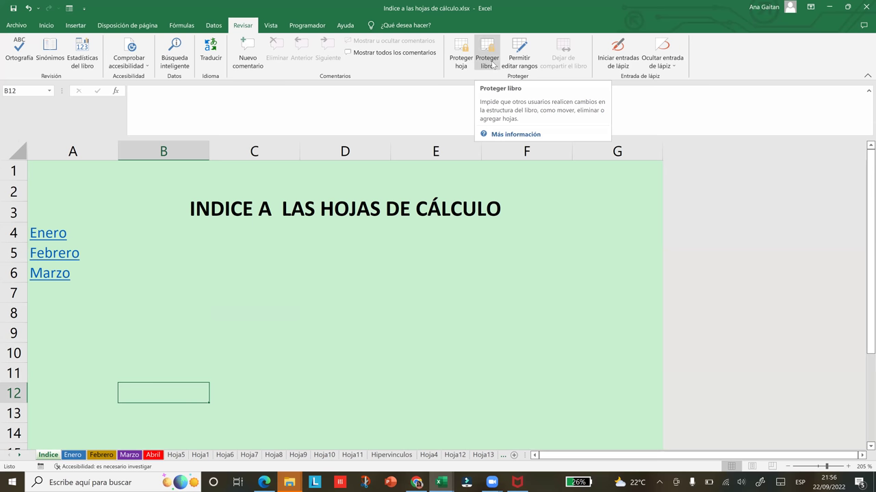
click(494, 65)
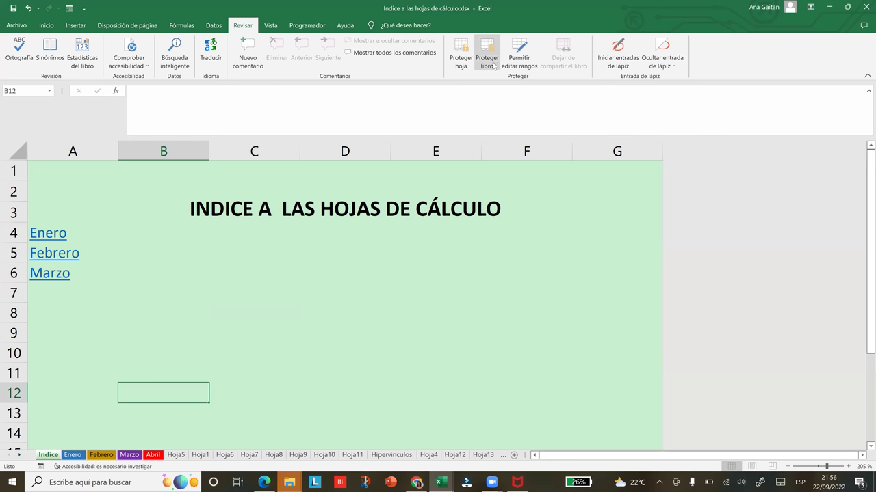
click(494, 65)
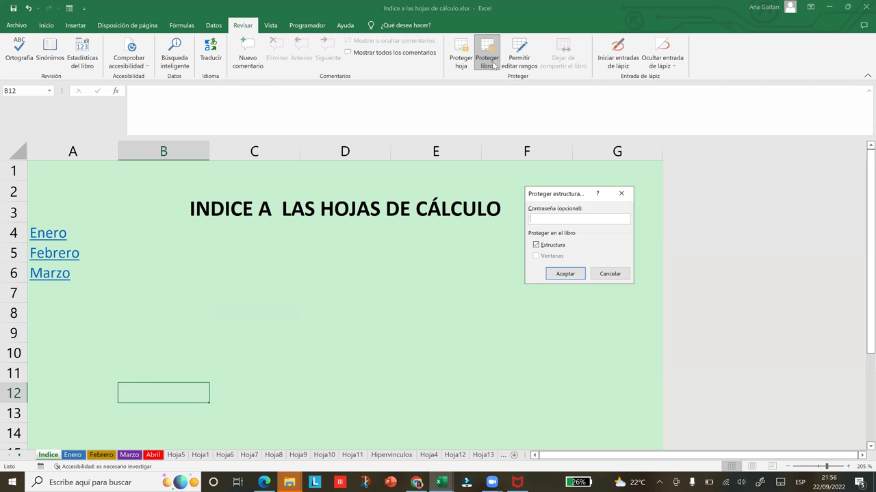
text(12)
key(BackSpace)
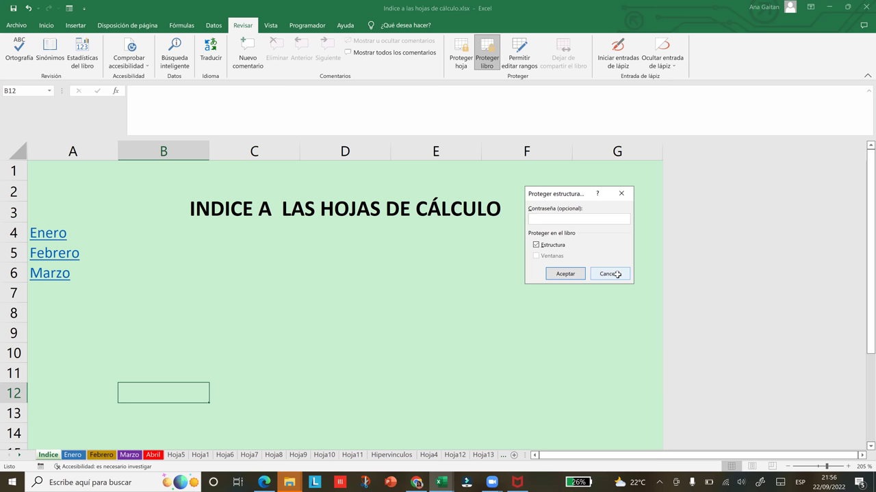
click(617, 275)
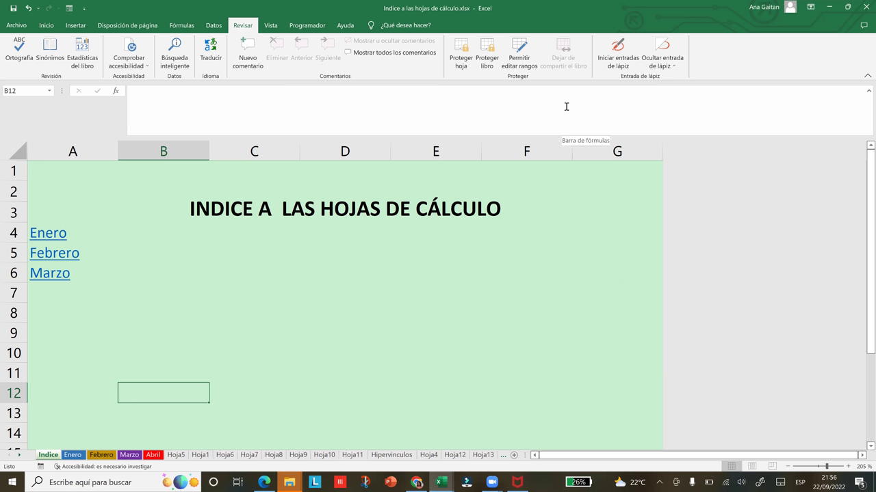
- Protect the workbook structure with a password, confirming it when asked again
click(492, 62)
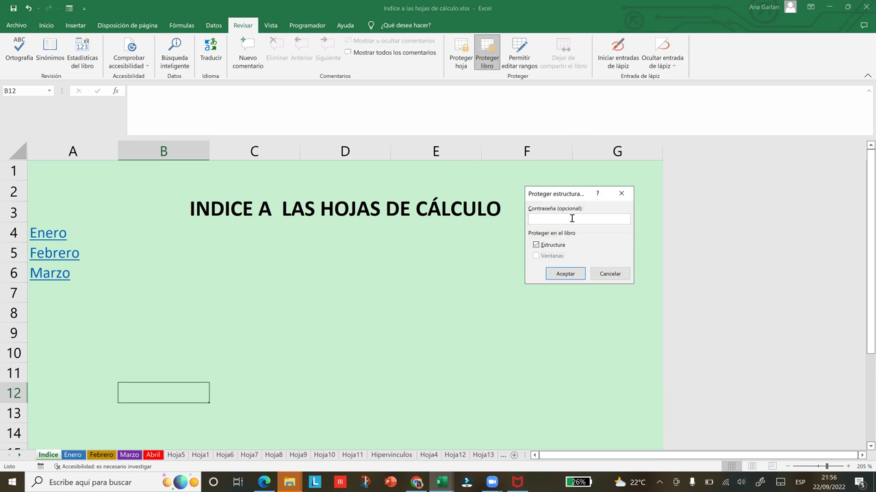
click(564, 273)
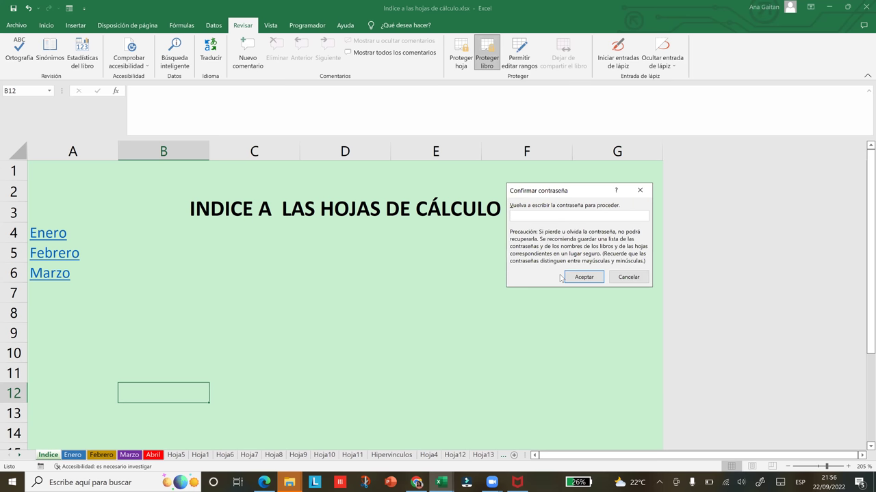
click(570, 280)
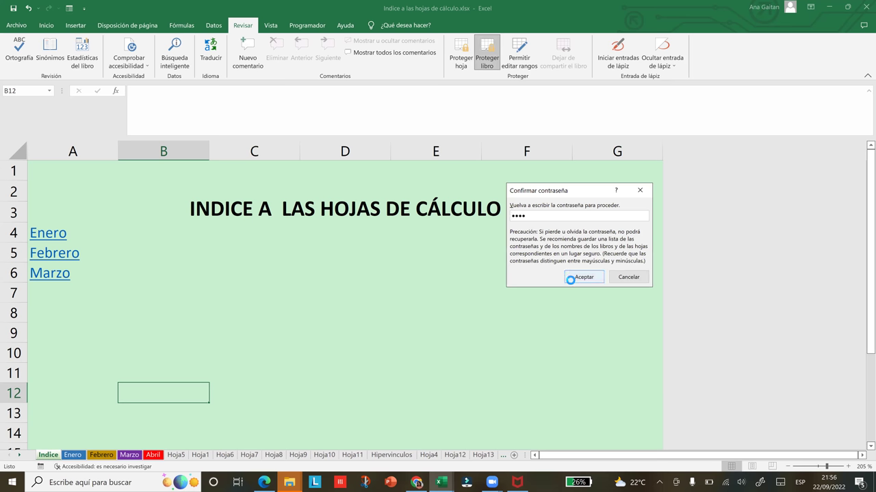
- Check that the Abril and Indice tab options are blocked and Indice can't be renamed
right_click(151, 456)
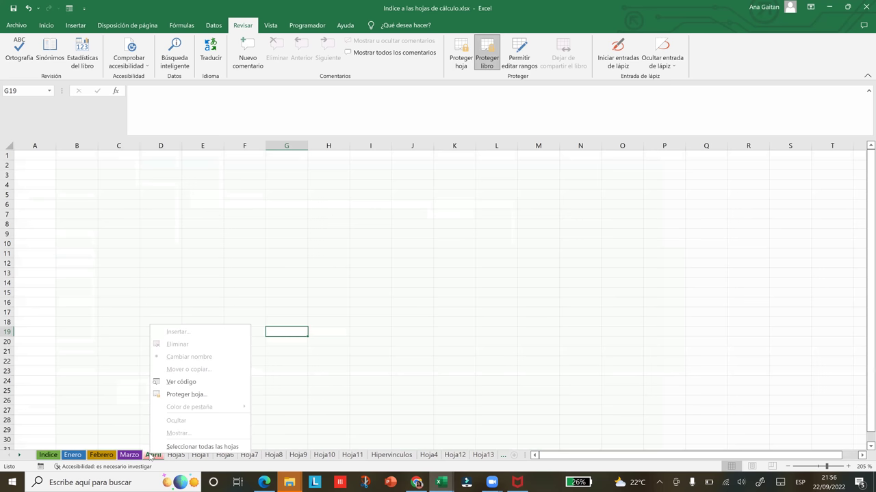
click(48, 456)
click(47, 456)
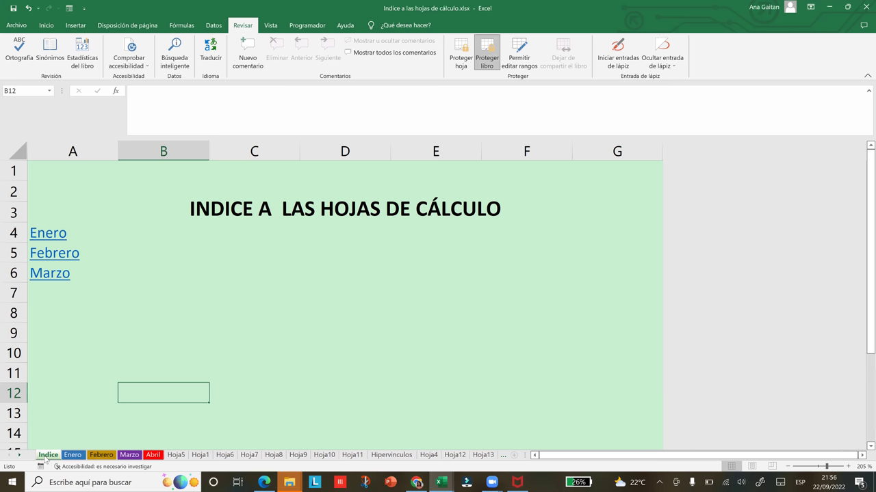
right_click(45, 458)
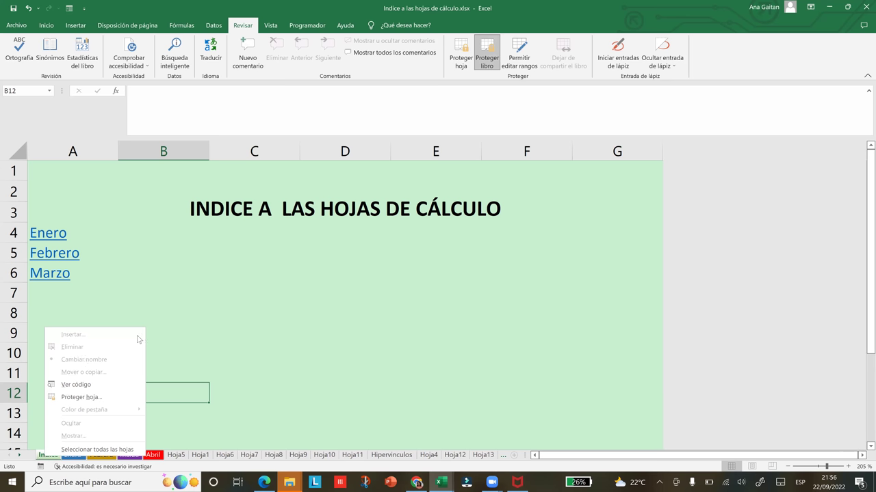
key(Escape)
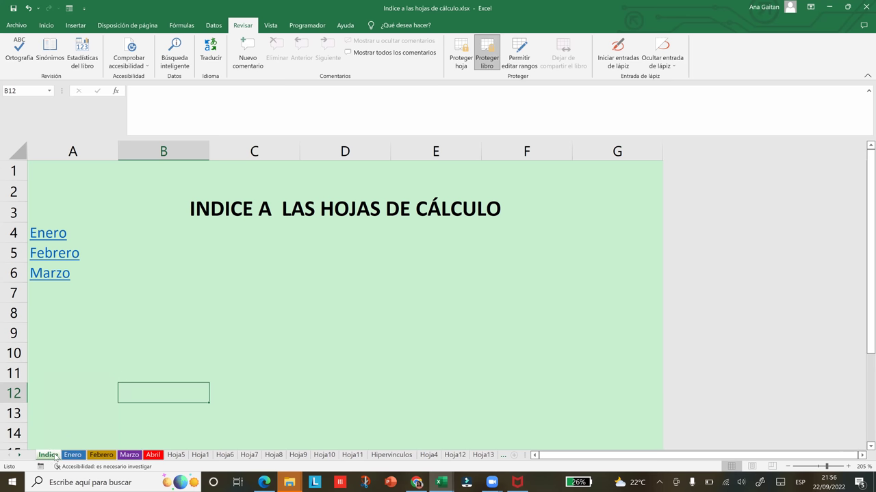
double_click(55, 456)
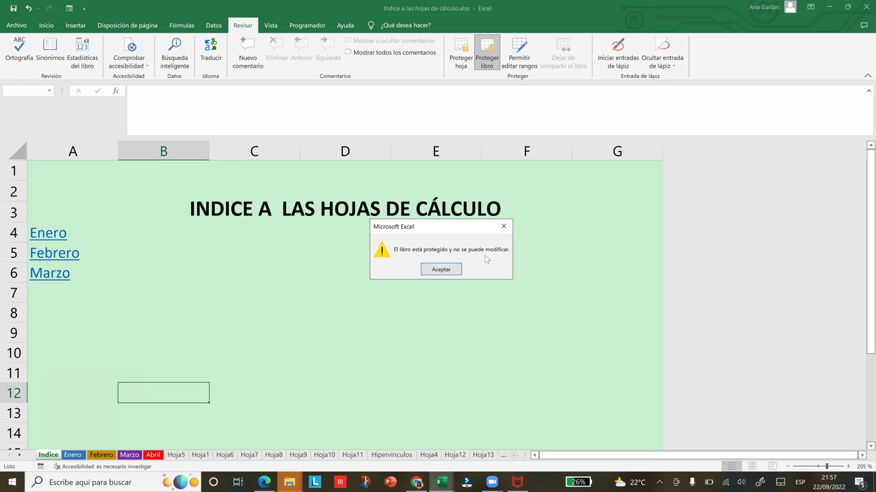
click(452, 269)
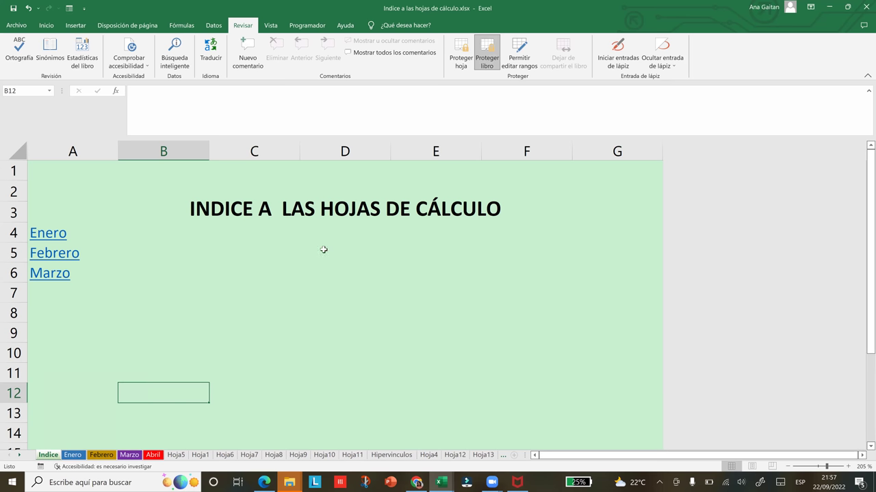
- Delete the INDICE A LAS HOJAS DE CÁLCULO title from the Indice sheet
click(318, 211)
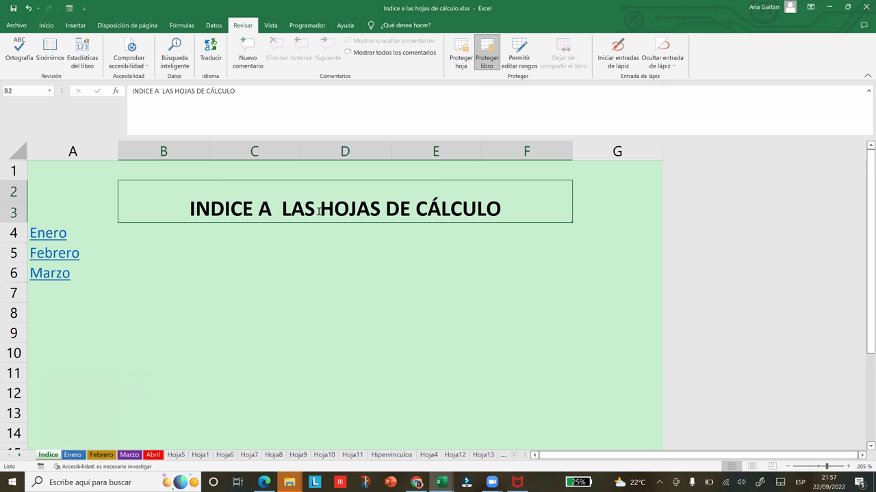
key(BackSpace)
click(340, 312)
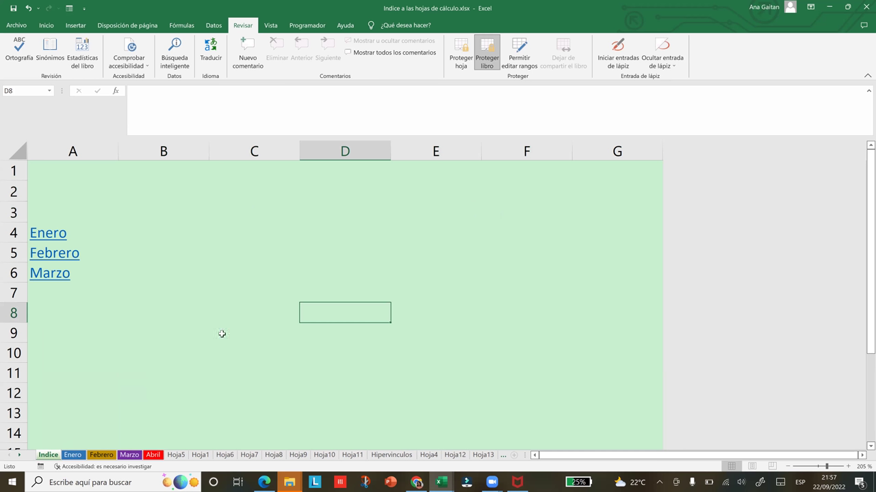
- On Enero, try deleting H12's value 862, accept the protection warning, and select F3:K19
click(100, 455)
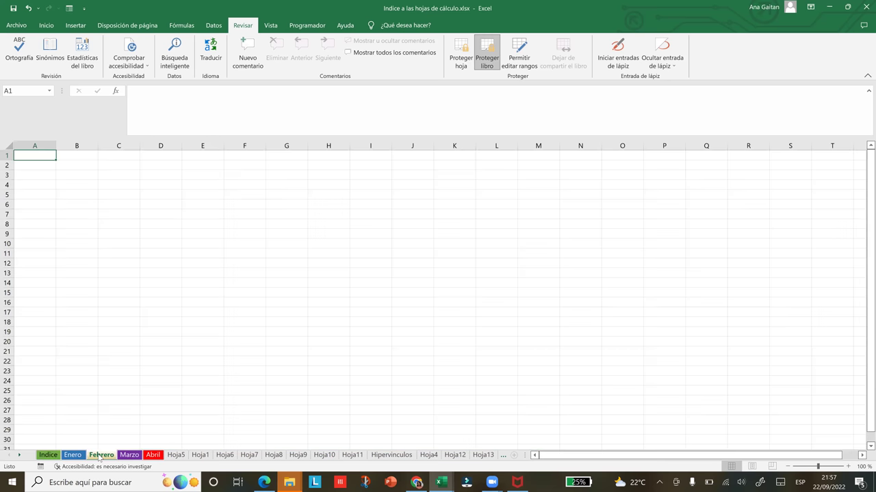
click(73, 455)
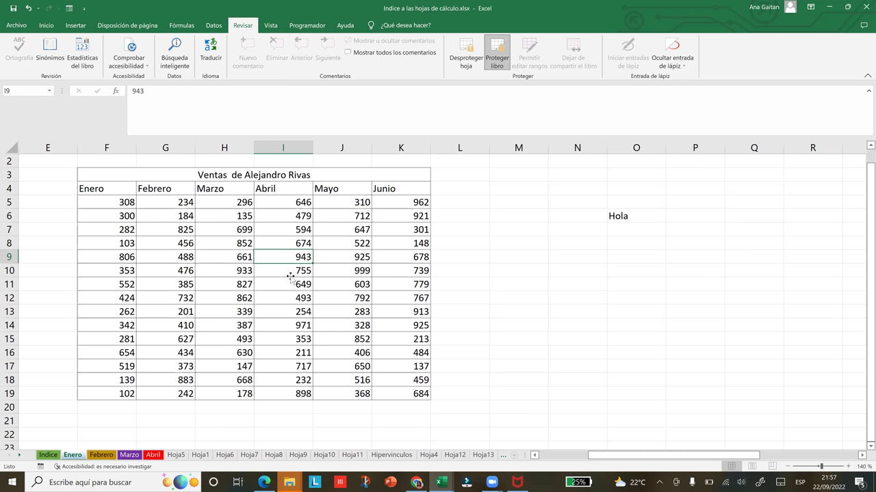
key(Down)
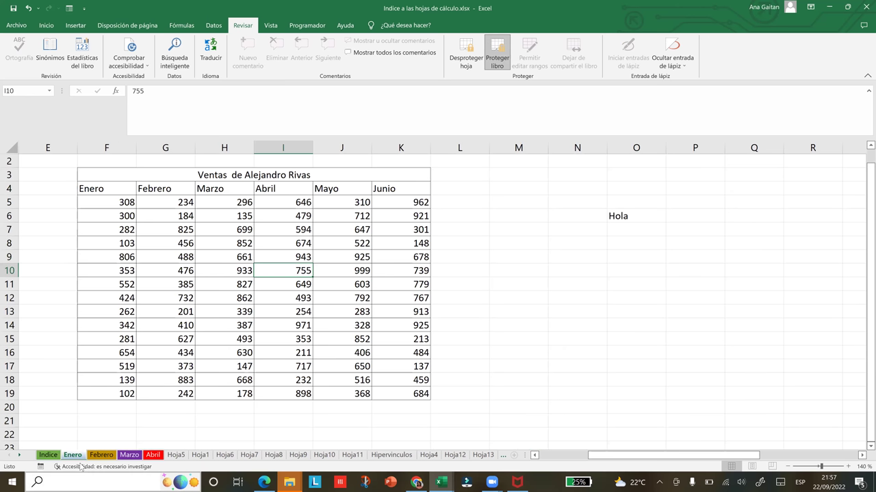
click(252, 297)
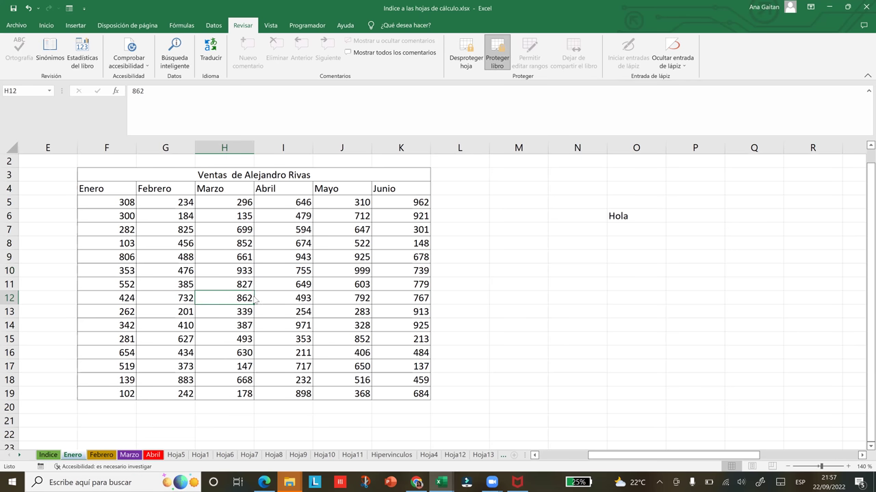
key(Delete)
click(431, 270)
drag(210, 175, 219, 391)
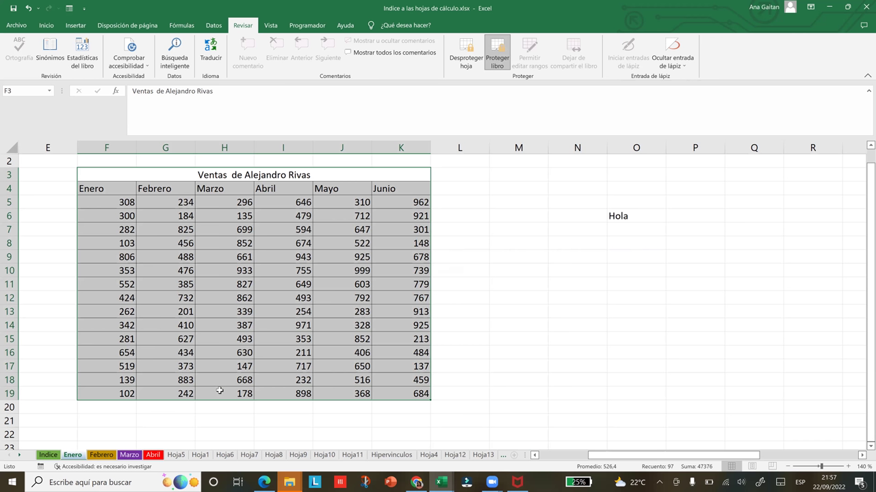
- Enter the text 'bmnbmbjhb' in cell O16
click(636, 359)
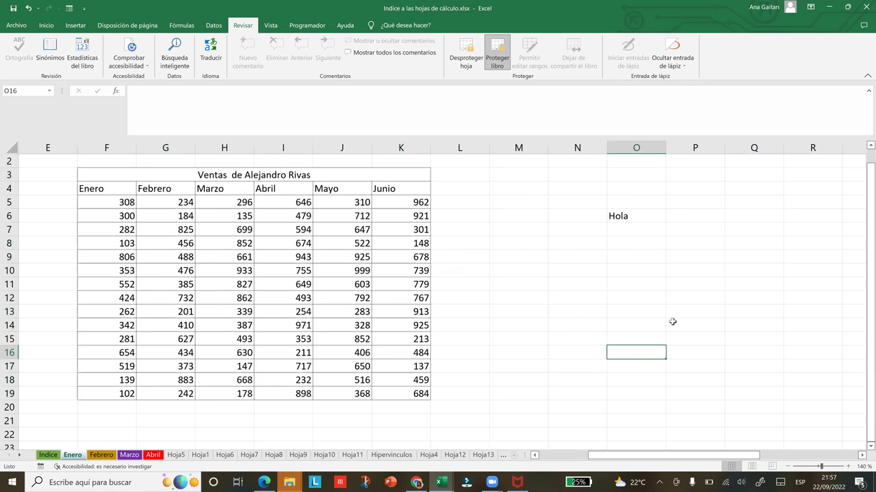
text(bmnbmbjhb)
key(Return)
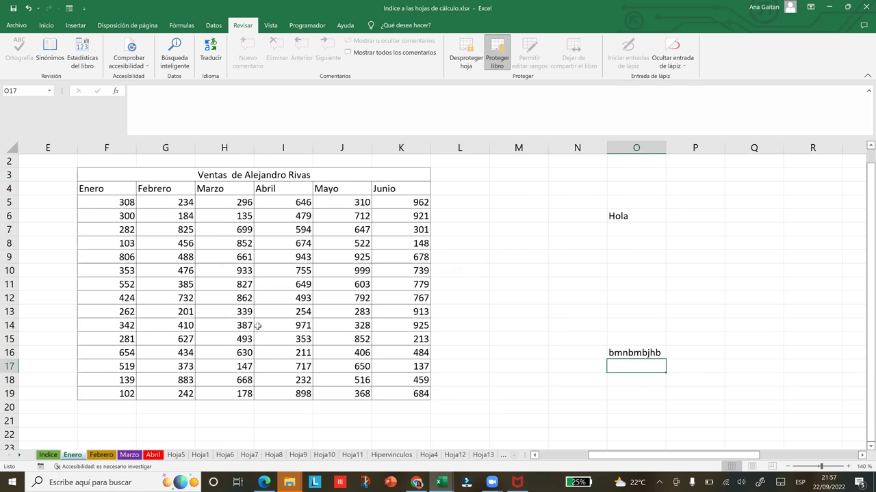
- Try to edit the locked 971 figure in I14 and dismiss the protected-sheet warning
click(259, 330)
double_click(258, 329)
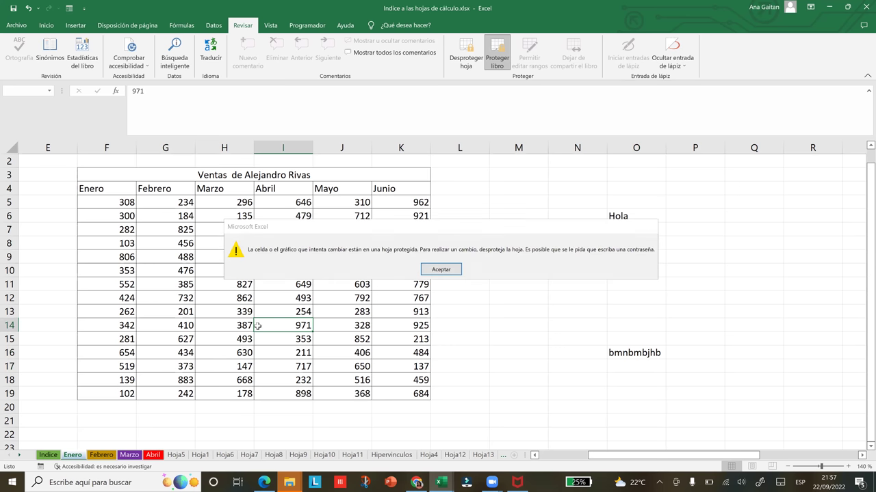
key(Return)
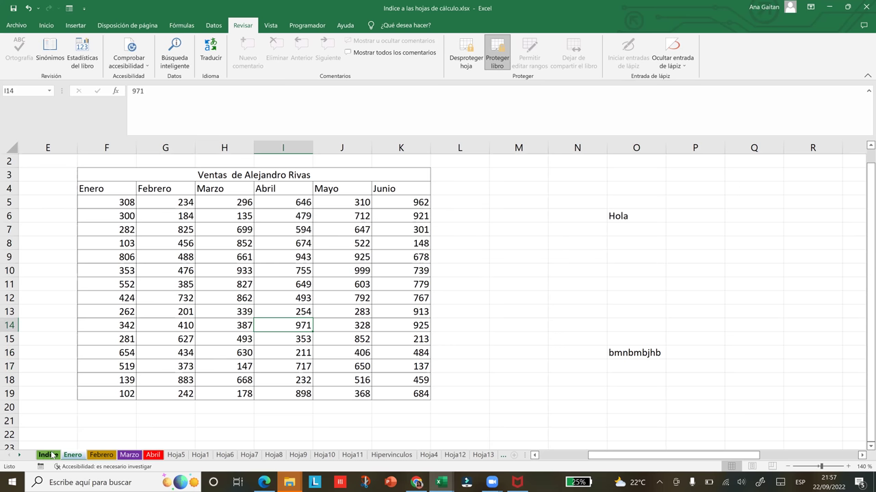
- Protect the Indice sheet with a password, entering and confirming it
click(48, 455)
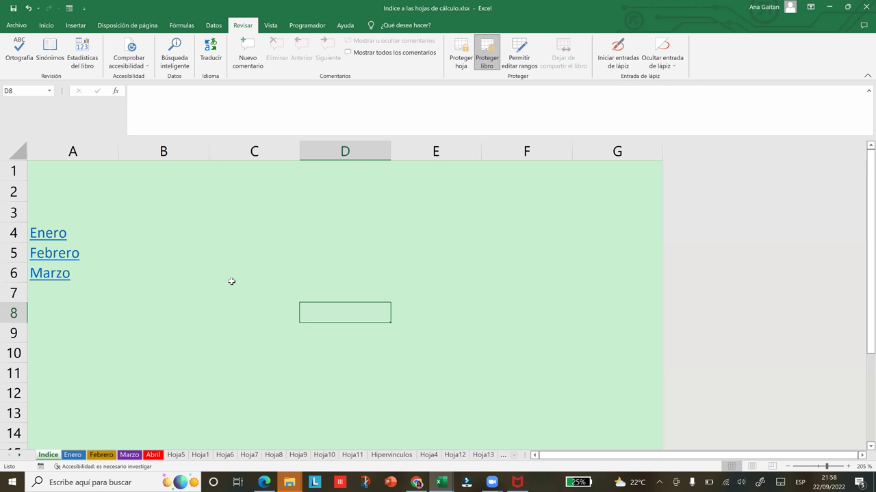
key(ctrl+Page_Down)
key(ctrl+Page_Up)
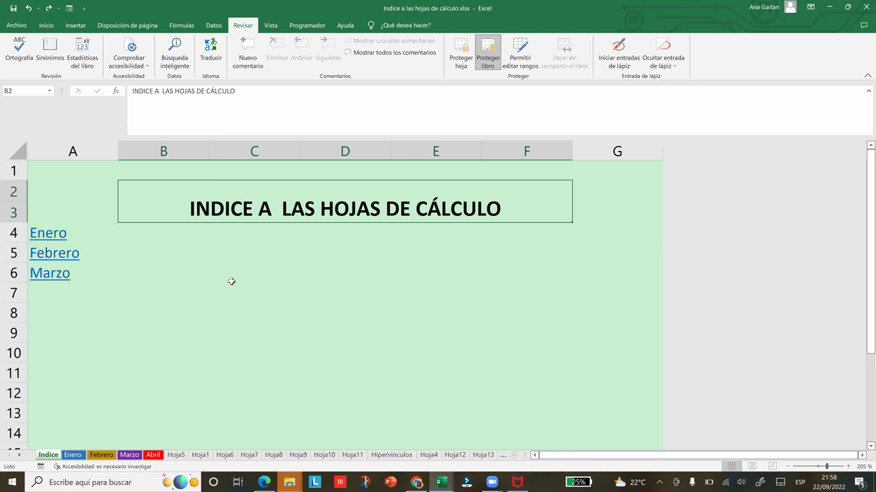
click(270, 265)
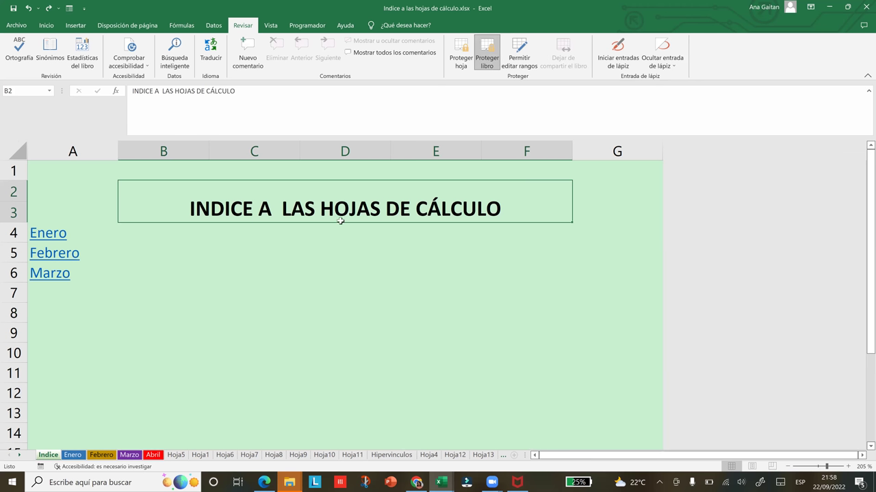
click(461, 61)
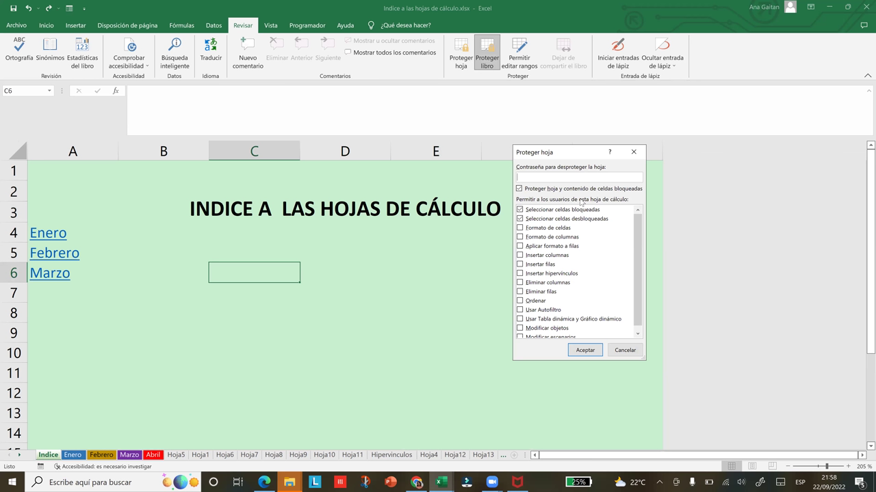
key(Return)
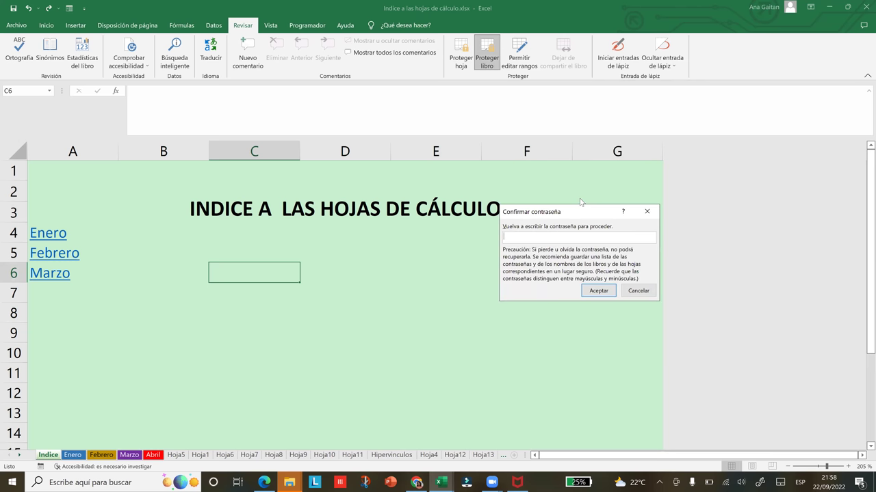
key(Return)
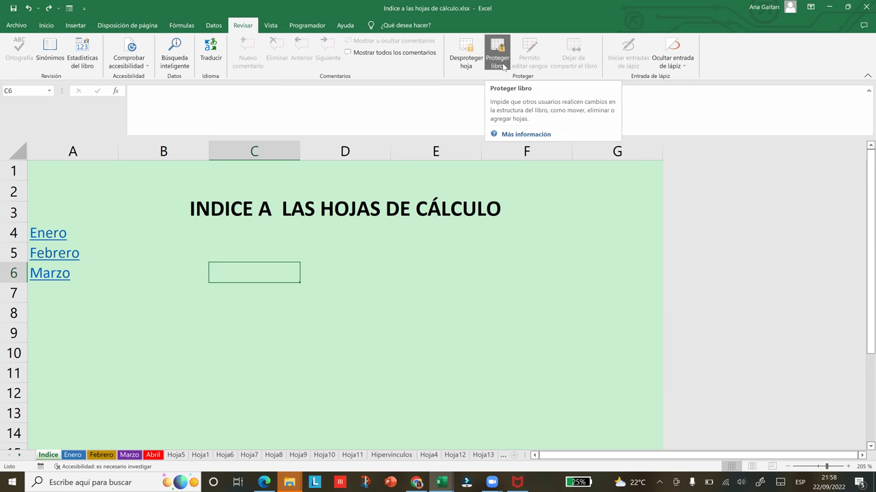
- Try to edit the INDICE A LAS HOJAS DE CÁLCULO title and dismiss the warning
click(342, 208)
double_click(345, 213)
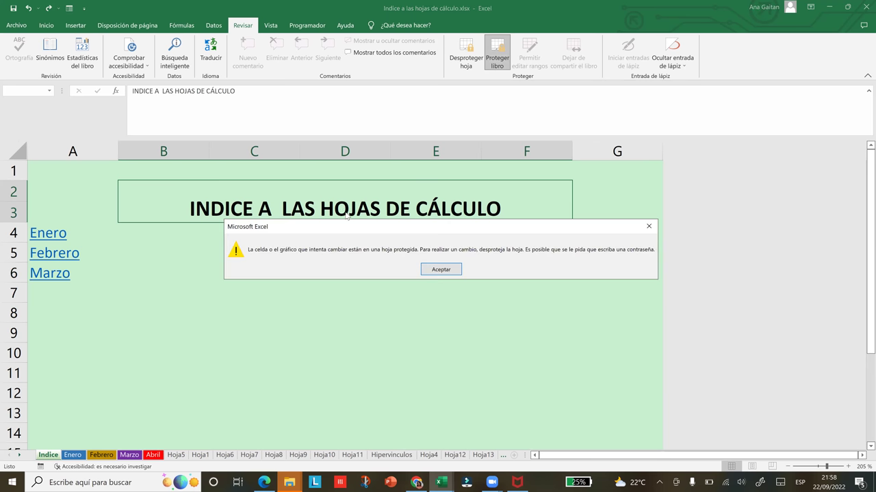
click(430, 268)
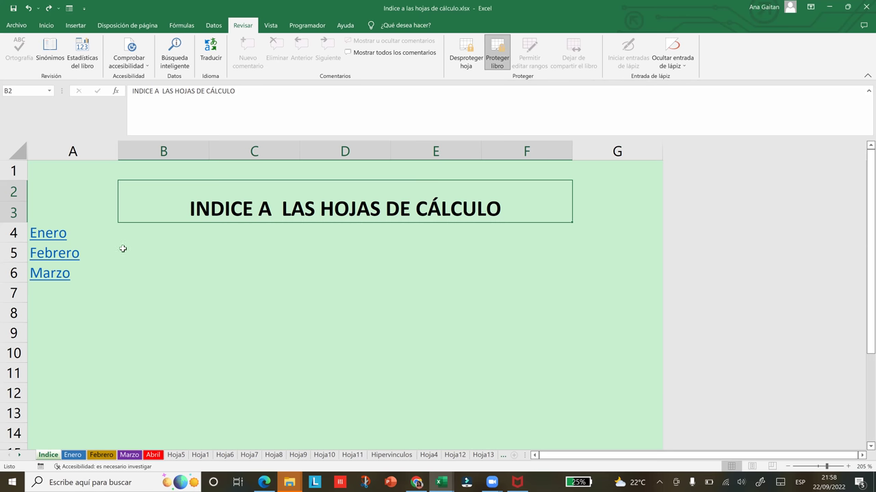
- Try to edit cell B5 on the protected Indice sheet and dismiss the warning
click(123, 251)
double_click(125, 253)
key(Return)
- Follow the Enero hyperlink, return via the INDICE button, then go to Enero
click(58, 231)
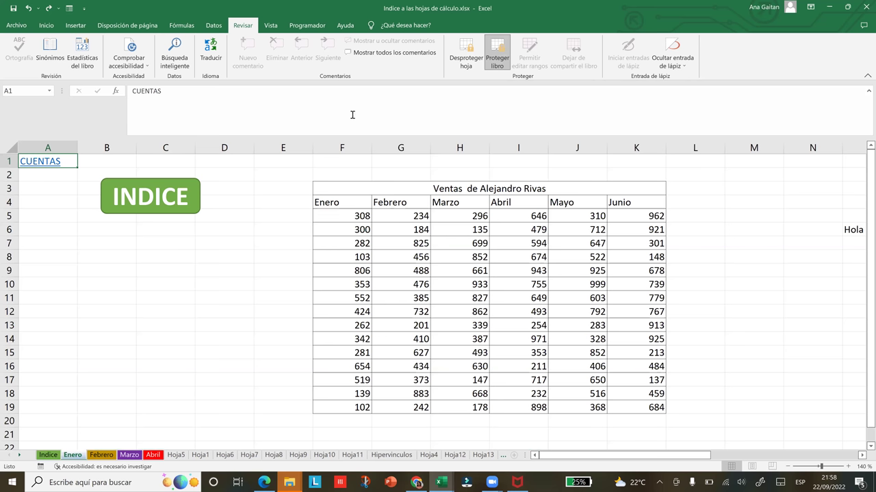
click(148, 192)
click(195, 292)
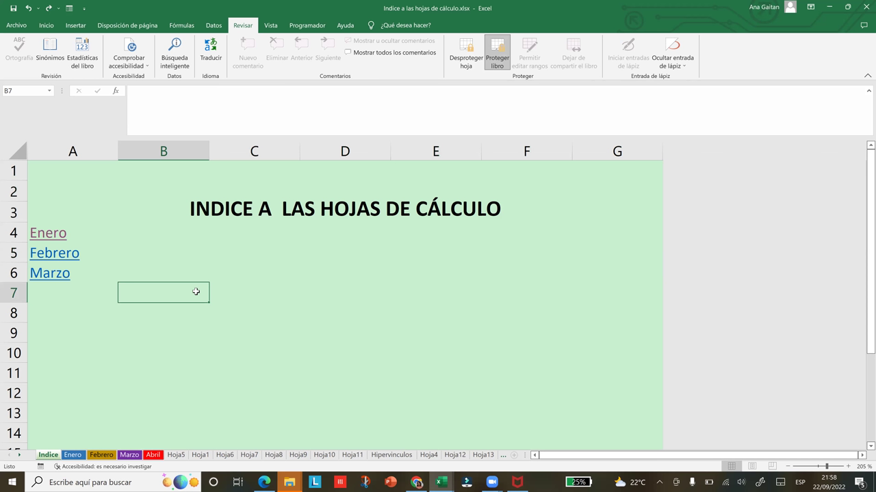
click(73, 457)
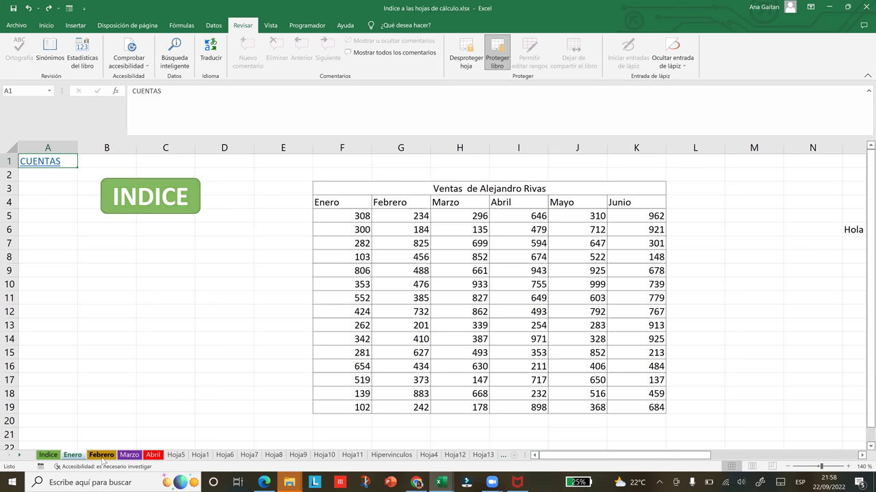
- Check the Febrero and Hoja7 tab menus, whose sheet options are greyed out
right_click(101, 457)
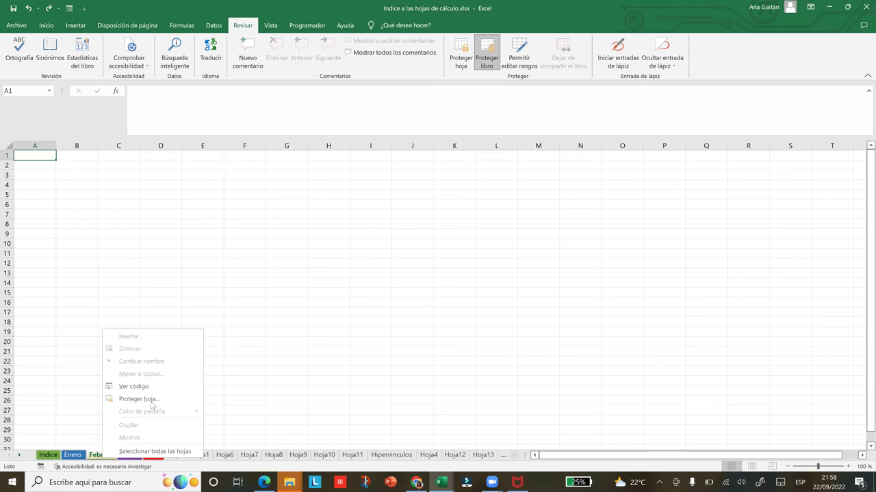
click(237, 457)
click(249, 457)
right_click(251, 457)
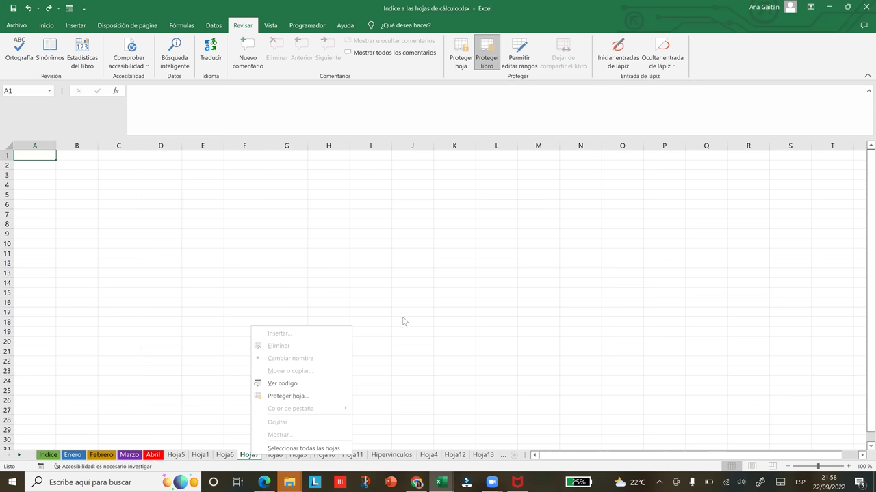
click(429, 307)
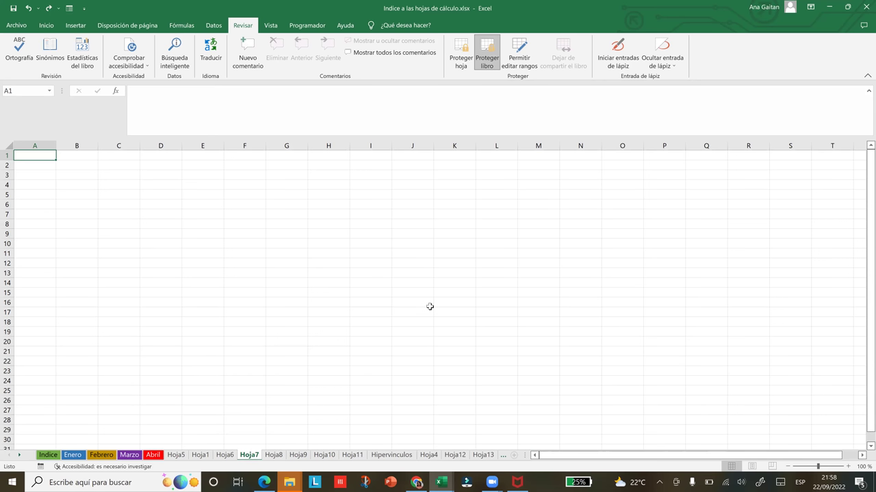
click(488, 63)
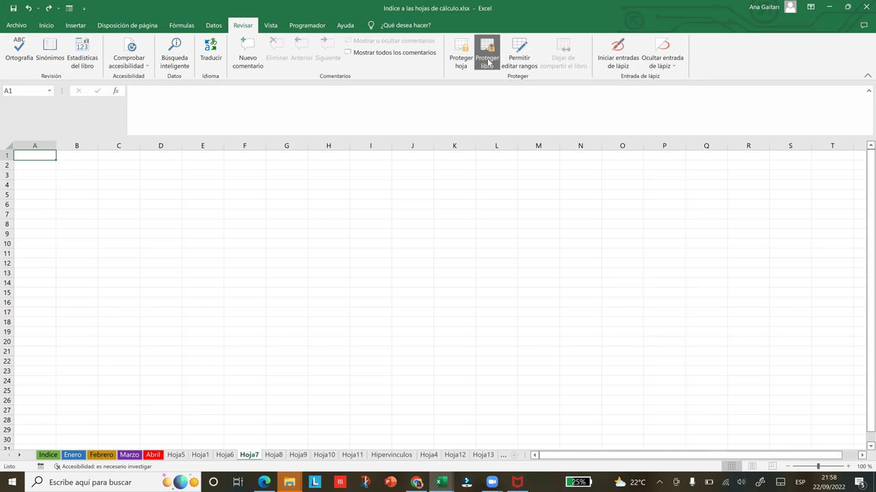
- Unprotect the workbook structure by entering its password
click(486, 60)
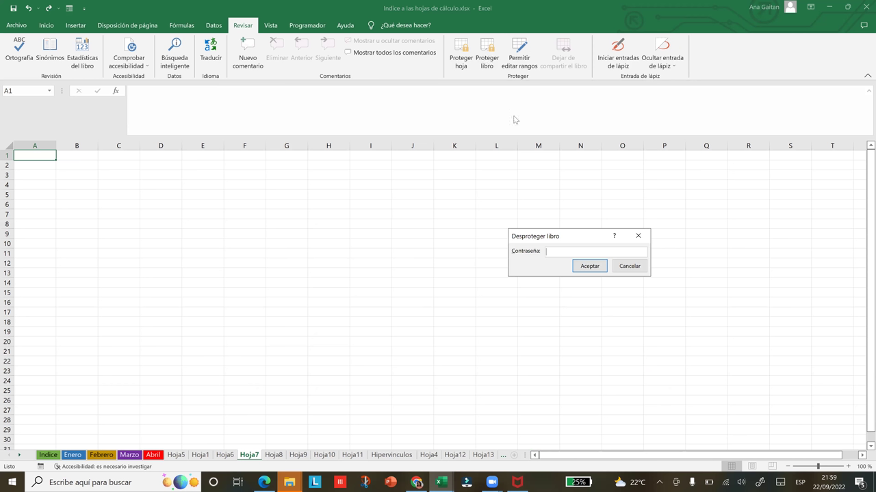
key(Return)
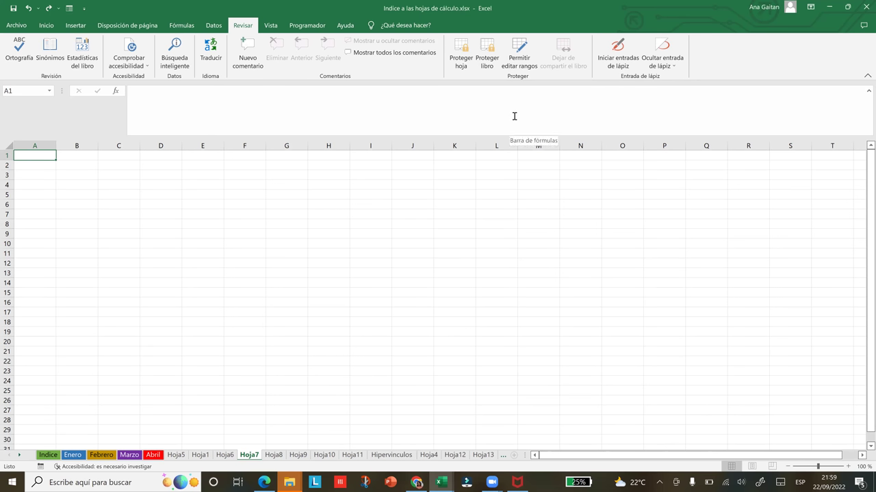
- Rename the Hoja7 sheet to 'Nombre'
click(249, 455)
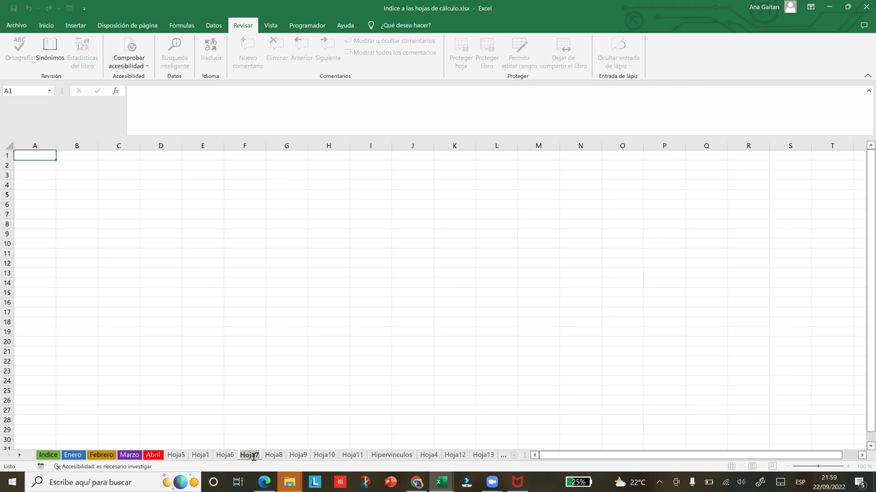
key(BackSpace)
text(Nombre)
key(Return)
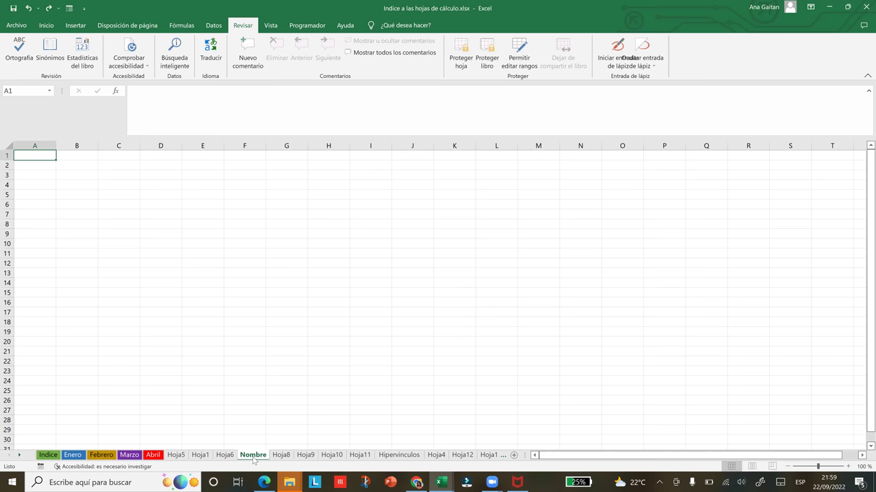
- Delete the Hoja8 sheet, leaving Hoja9 displayed
click(288, 458)
right_click(288, 459)
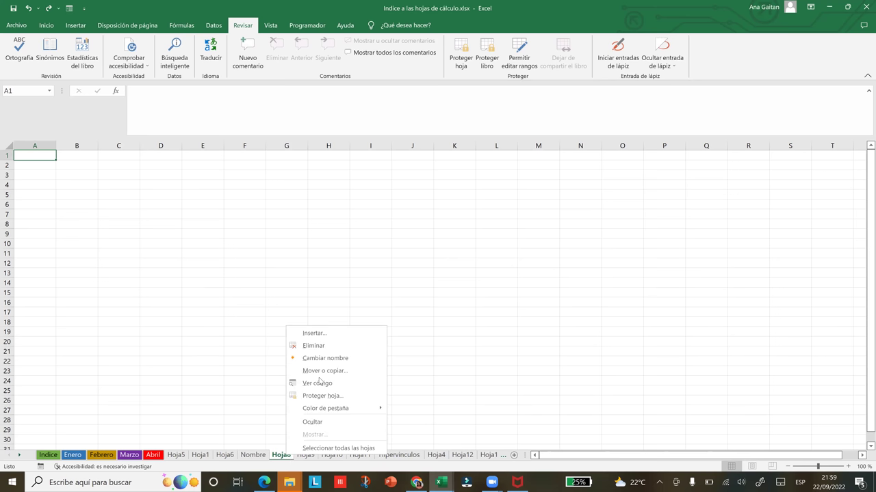
click(328, 347)
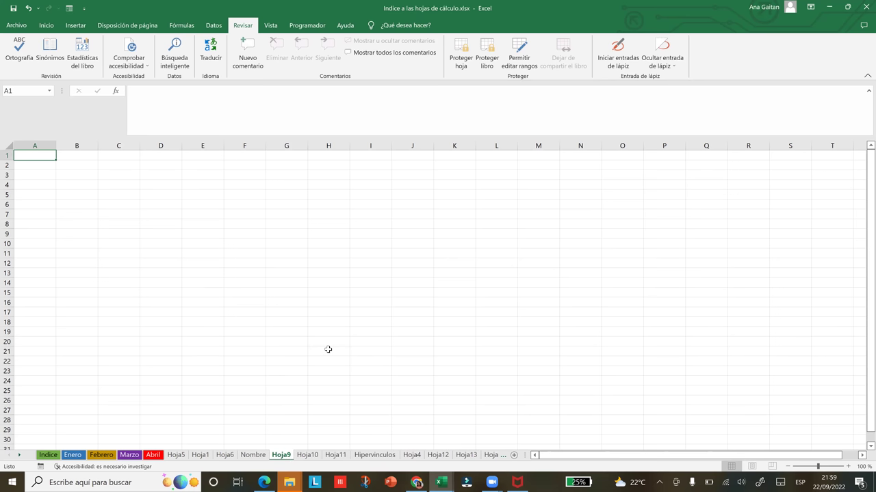
click(368, 413)
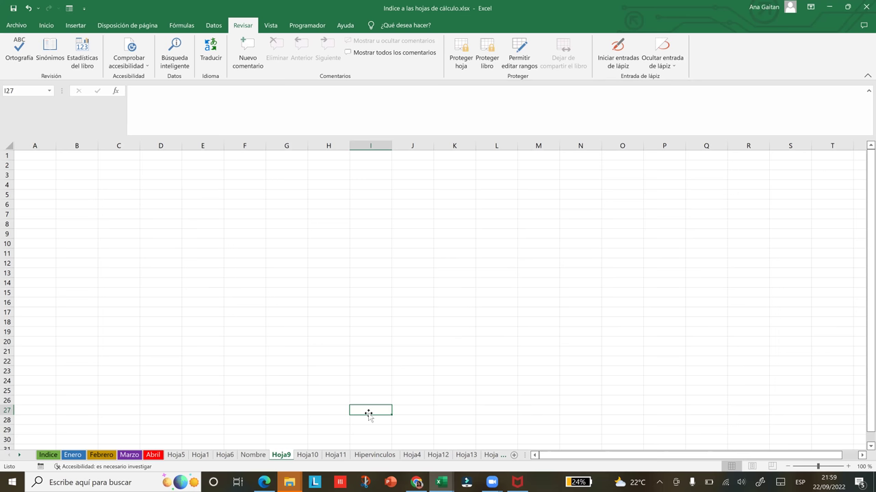
- On Enero, try editing J7 and the Marzo header H4, dismissing each protection warning
click(97, 456)
click(199, 341)
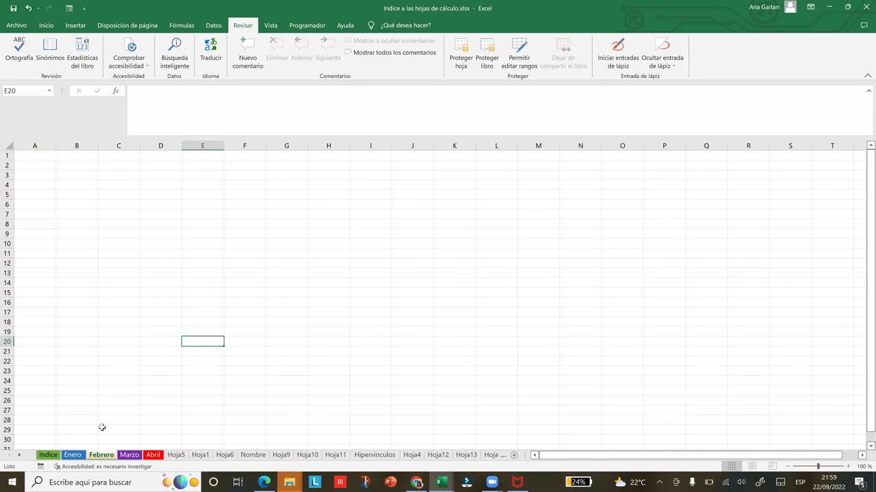
click(77, 456)
click(456, 281)
double_click(555, 238)
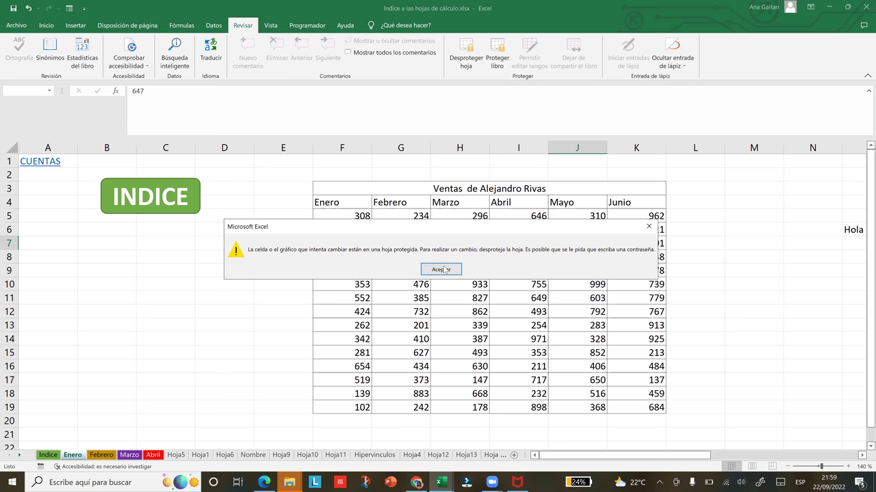
click(443, 270)
click(472, 207)
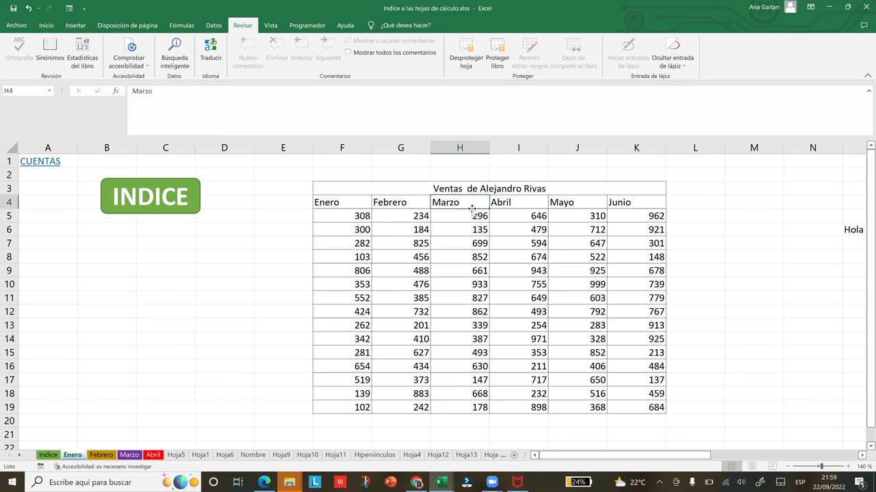
double_click(472, 209)
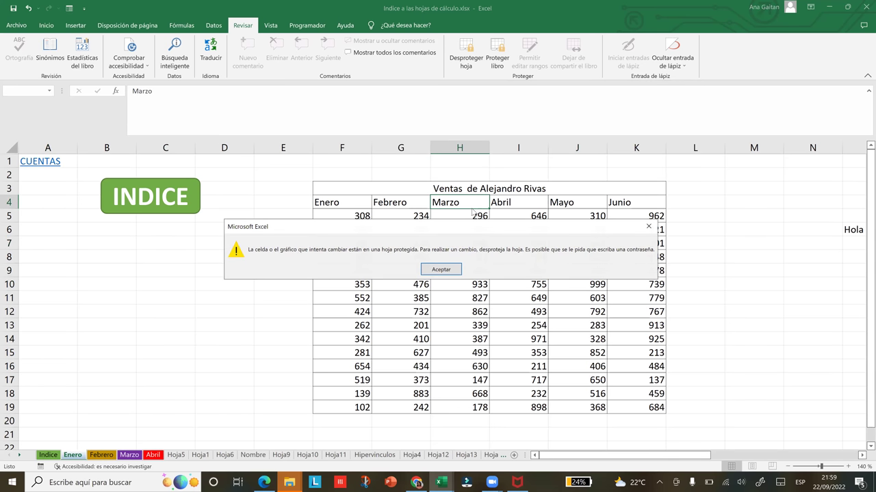
click(441, 270)
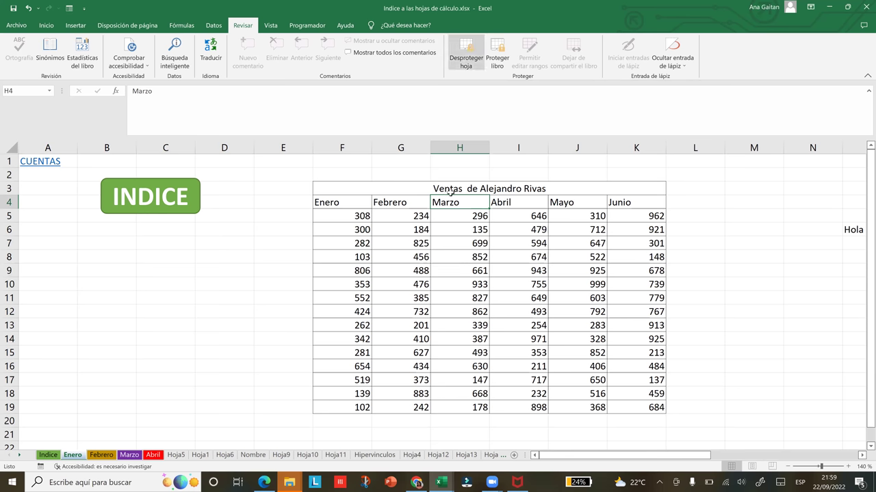
- Test typing in C9, erase it, then enter the password to unprotect the sheet
click(276, 227)
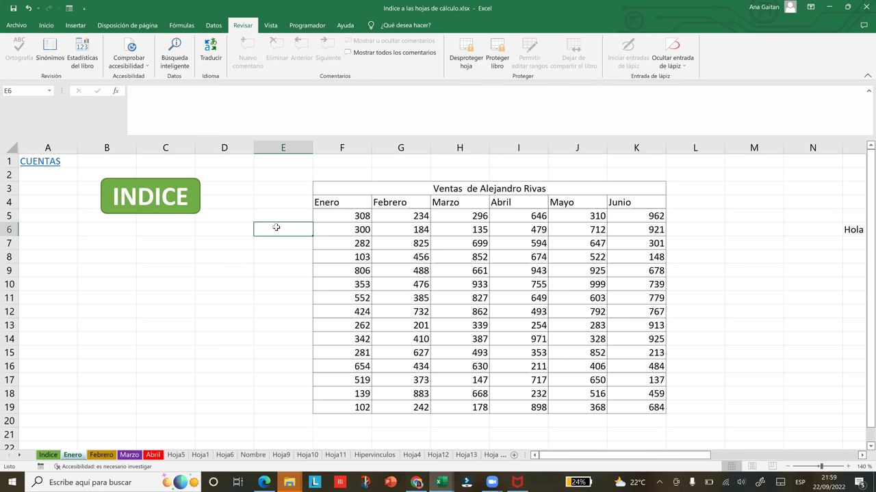
click(184, 265)
text(jbjbj)
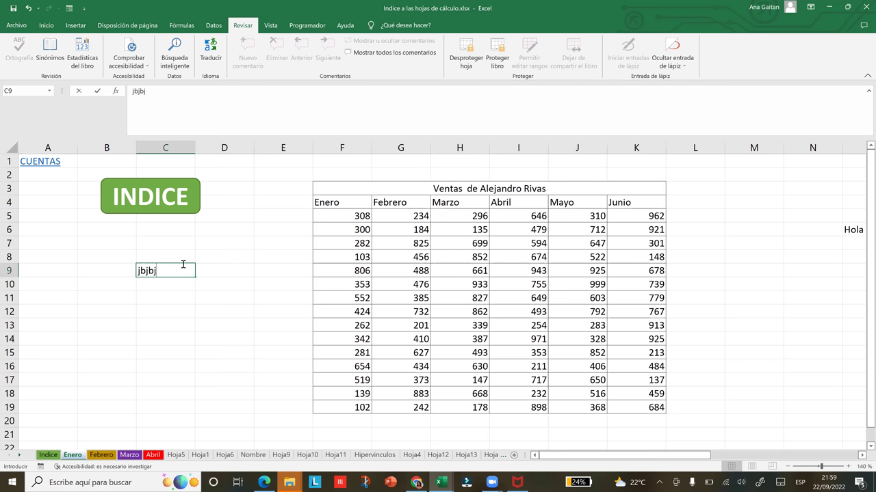
key(BackSpace)
key(BackSpace)
key(BackSpace)
key(BackSpace)
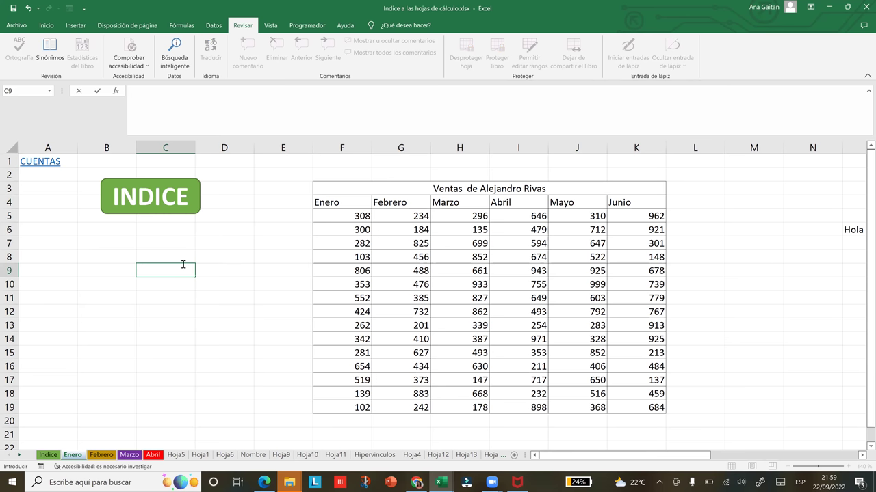
click(357, 310)
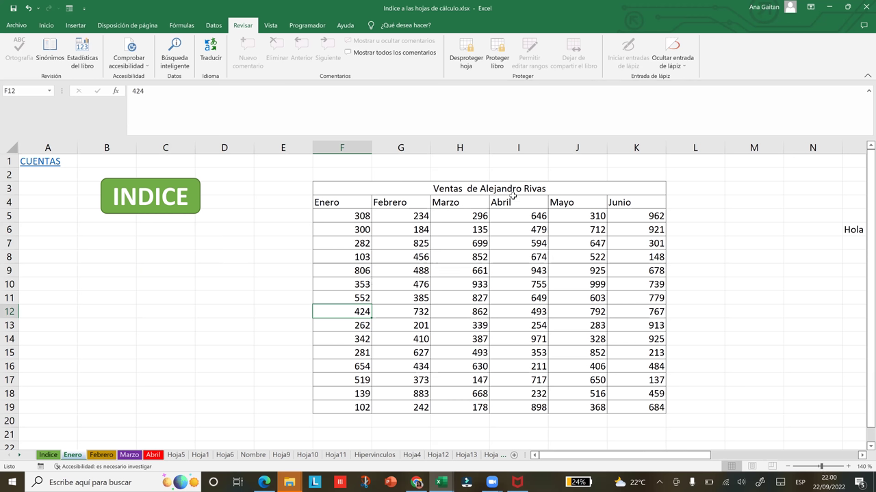
click(476, 68)
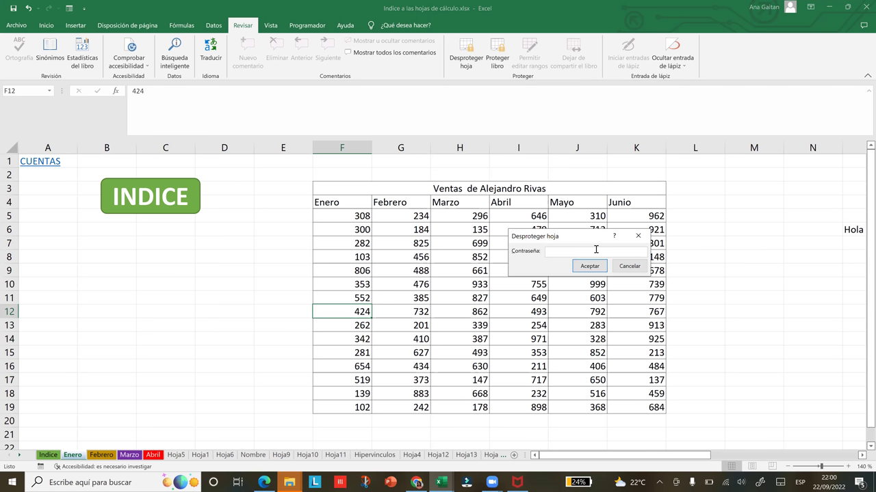
- Unprotect the Enero sheet and change the table title to 'Ventas de Hector'
key(Return)
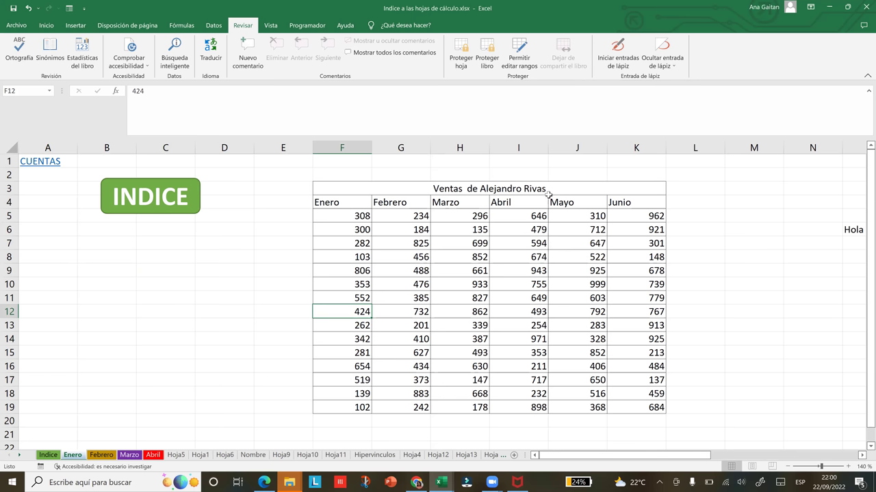
double_click(548, 189)
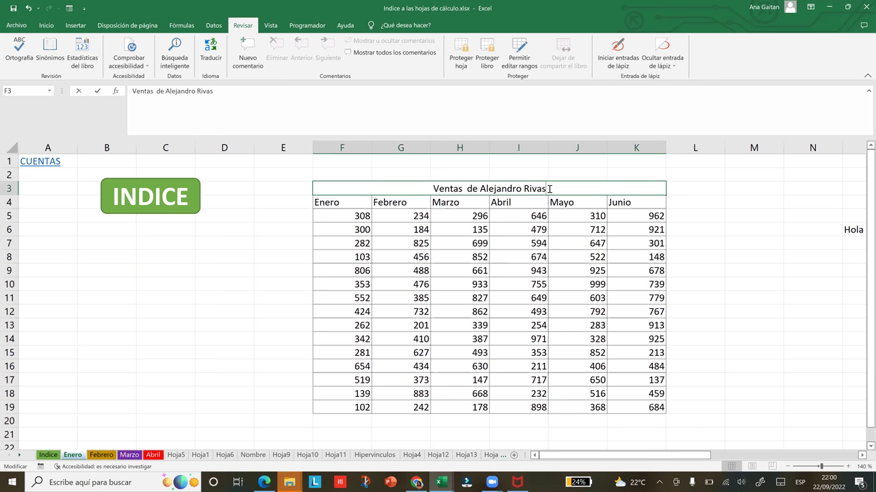
key(BackSpace)
key(BackSpace)
key(BackSpace)
key(BackSpace)
key(BackSpace)
key(BackSpace)
key(BackSpace)
key(BackSpace)
key(BackSpace)
key(BackSpace)
key(BackSpace)
key(BackSpace)
key(BackSpace)
text(He)
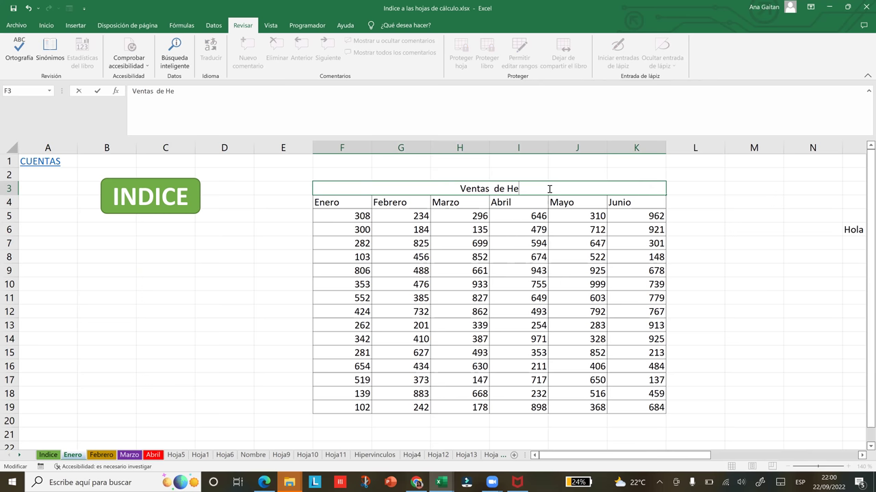
text( c)
key(BackSpace)
text(ctor)
key(Return)
- Select cells J10, C9, D4 and L4 on the now-editable sheet
click(557, 281)
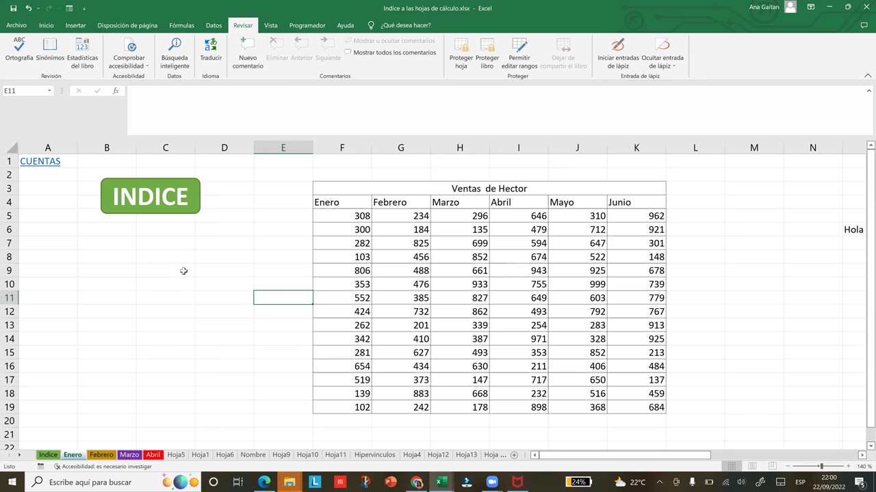
click(183, 270)
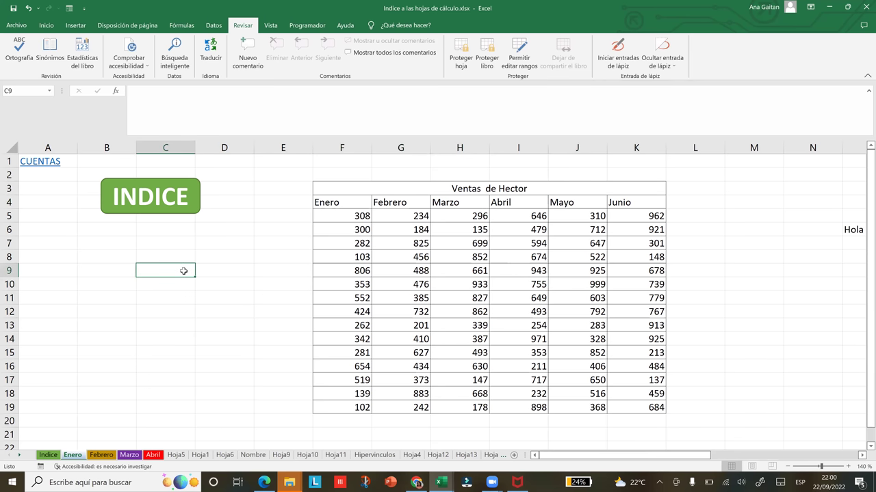
click(231, 204)
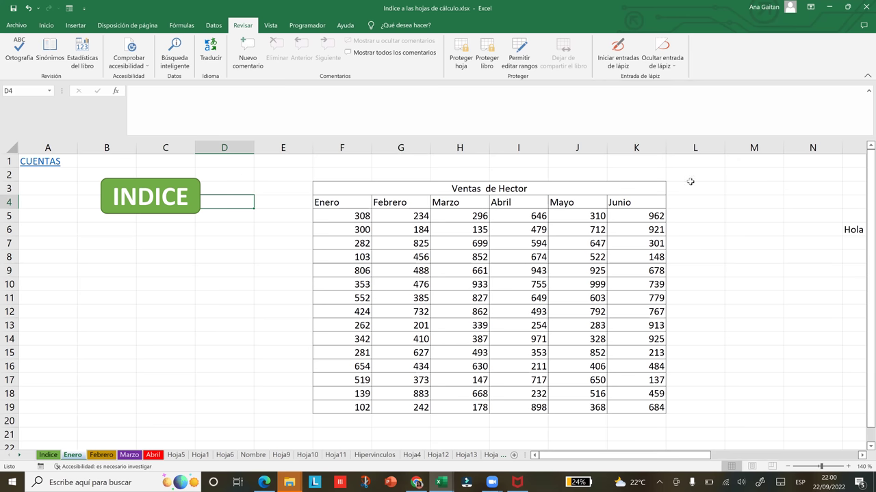
click(712, 200)
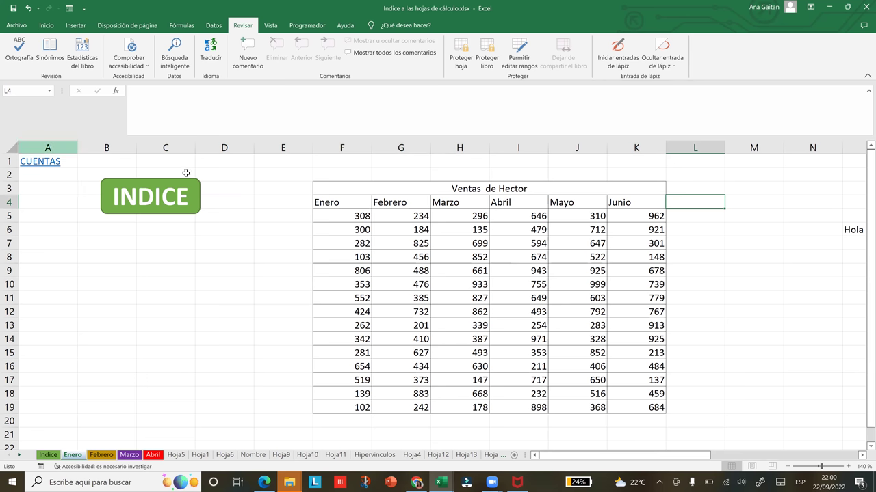
- Unlock the cells of the sales table F3:K19 in Formato de celdas > Proteger
drag(335, 192, 432, 259)
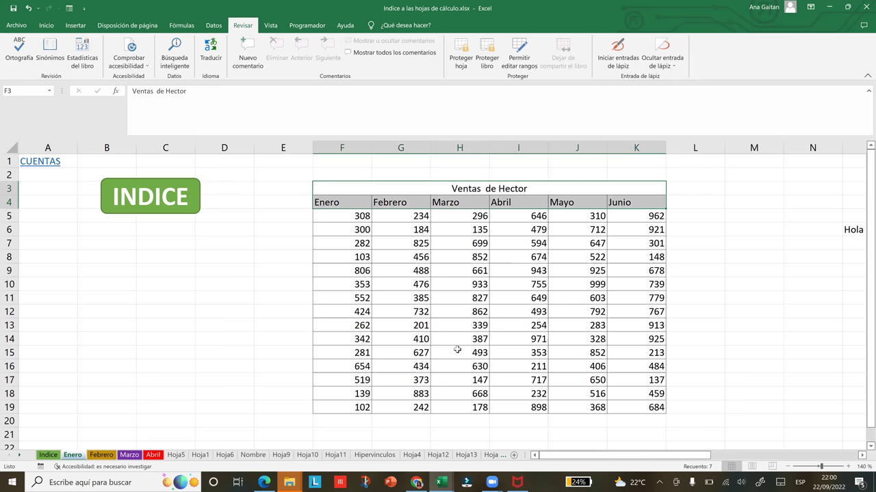
drag(450, 397, 452, 403)
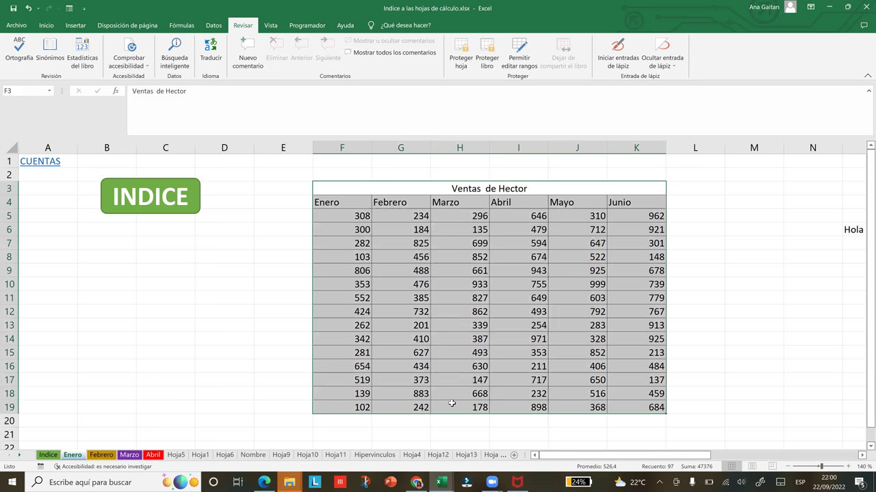
right_click(465, 354)
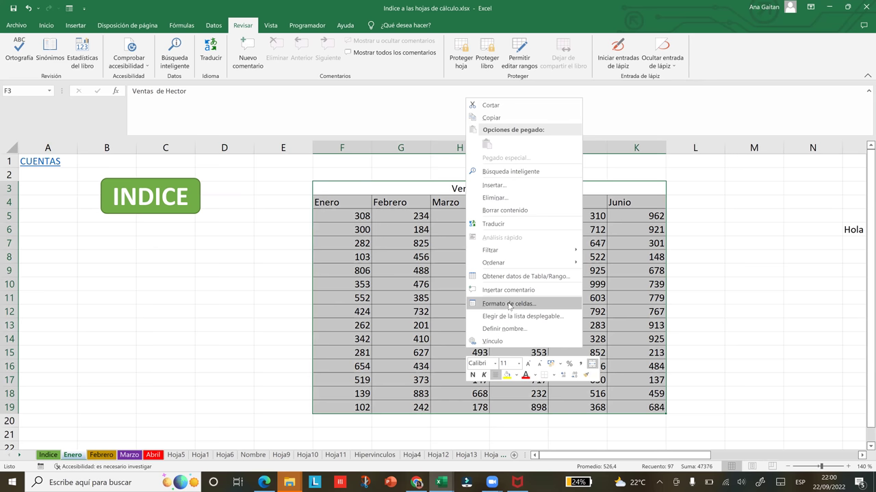
click(508, 307)
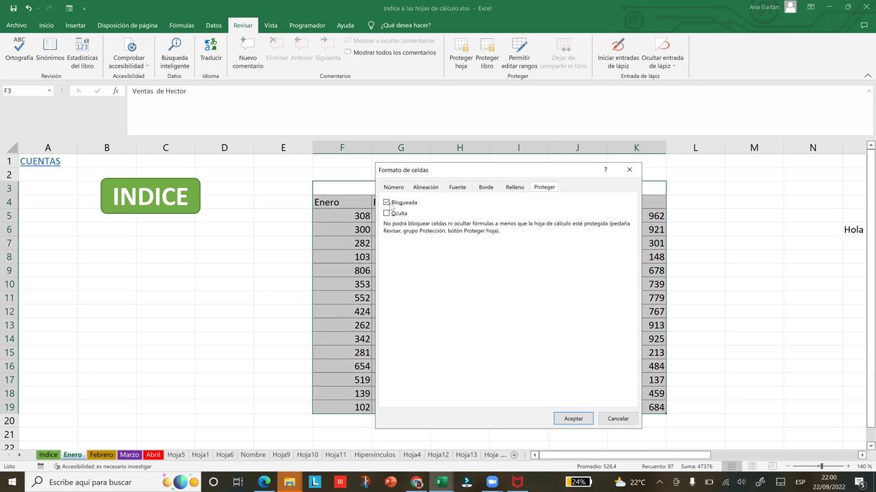
click(387, 203)
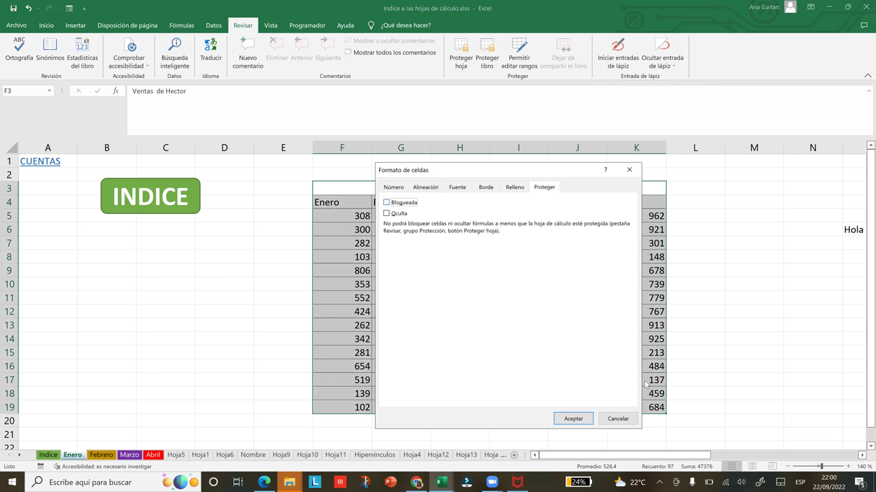
click(584, 423)
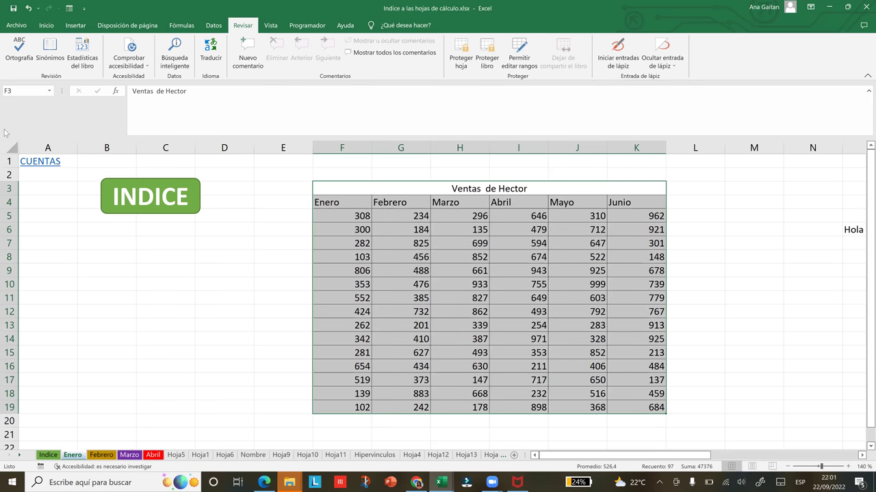
- Select the whole sheet and set all cells back to Bloqueada
click(9, 146)
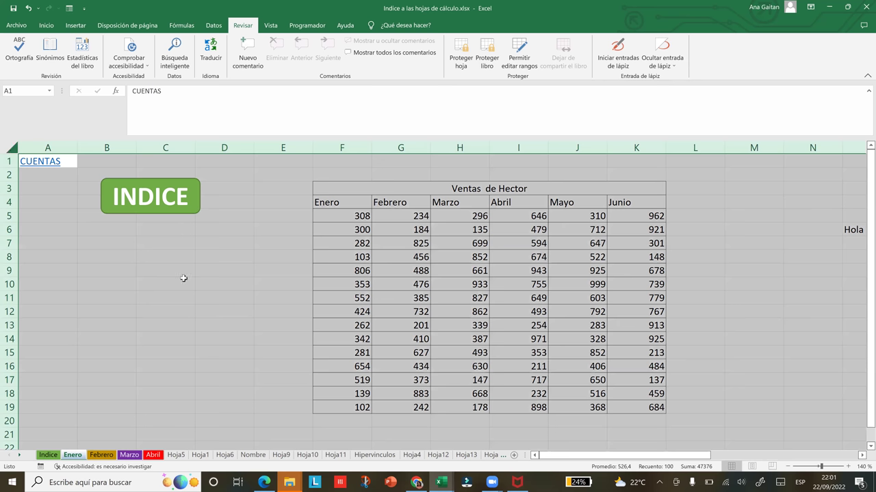
right_click(183, 279)
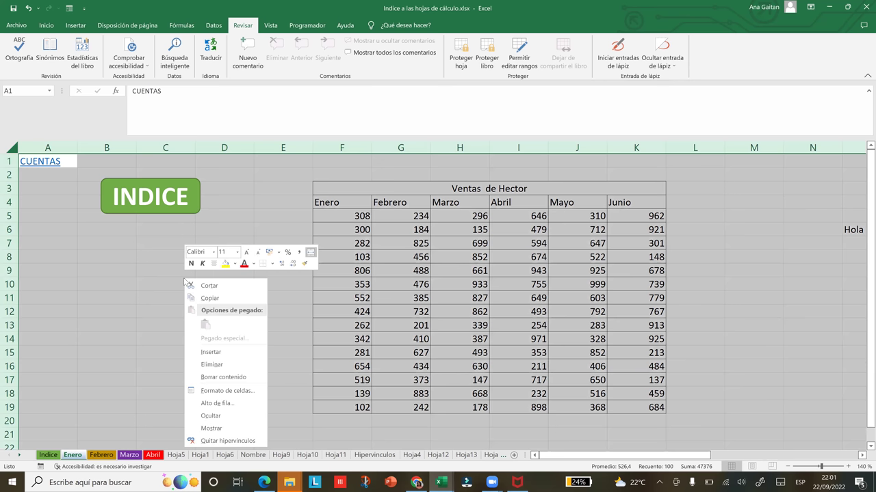
click(209, 391)
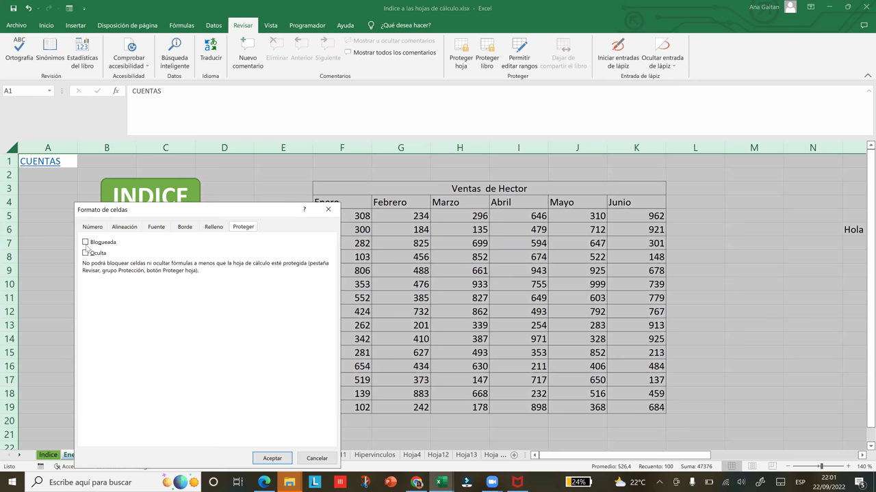
click(86, 242)
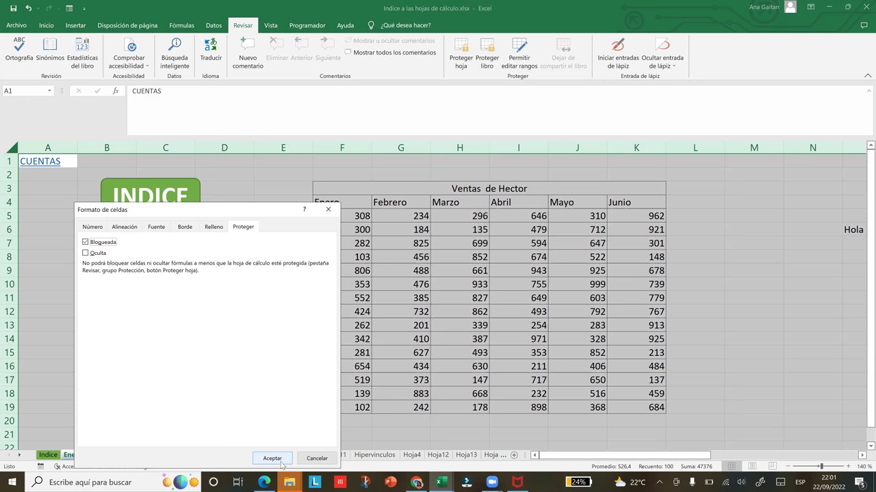
click(273, 458)
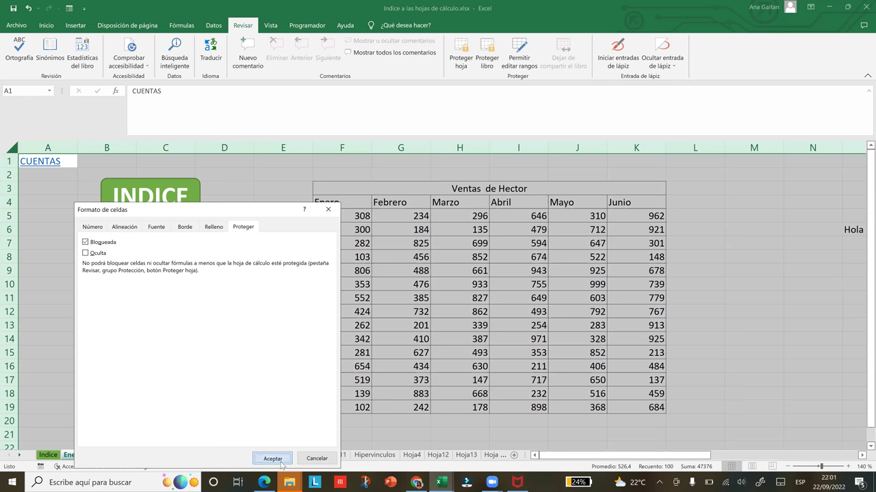
click(466, 323)
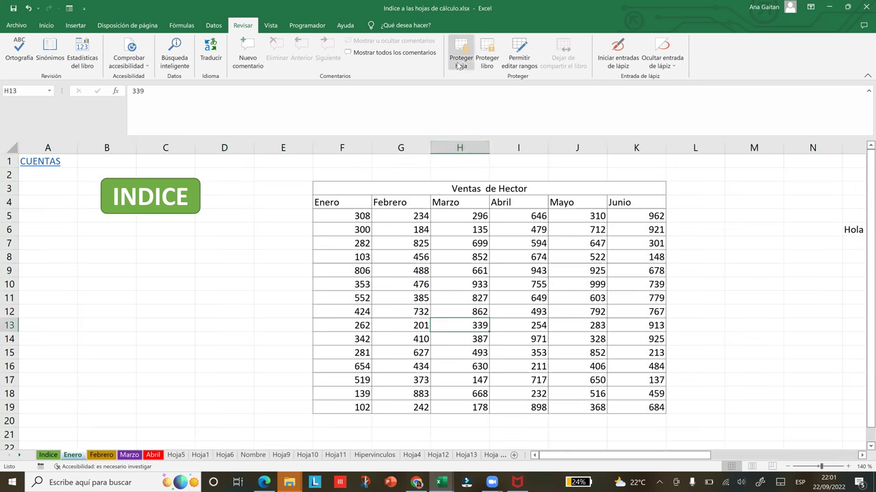
- Protect the Enero sheet with a password, entering and confirming it
click(459, 58)
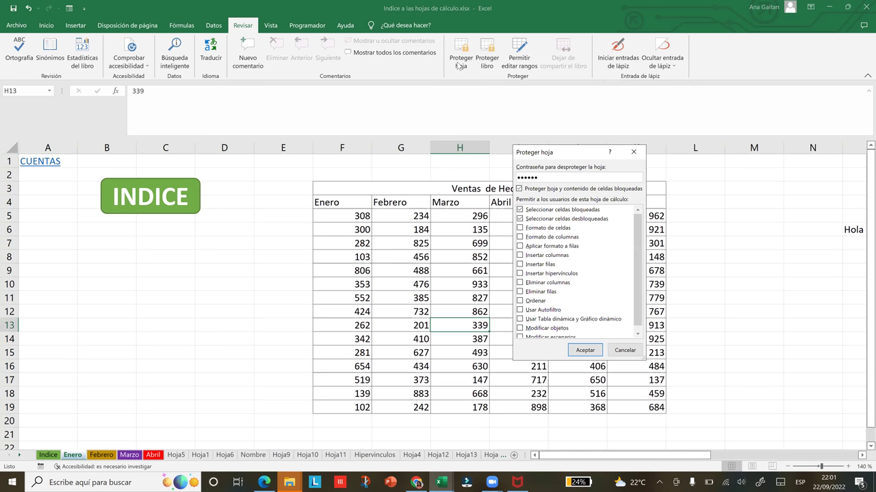
key(Return)
key(Return)
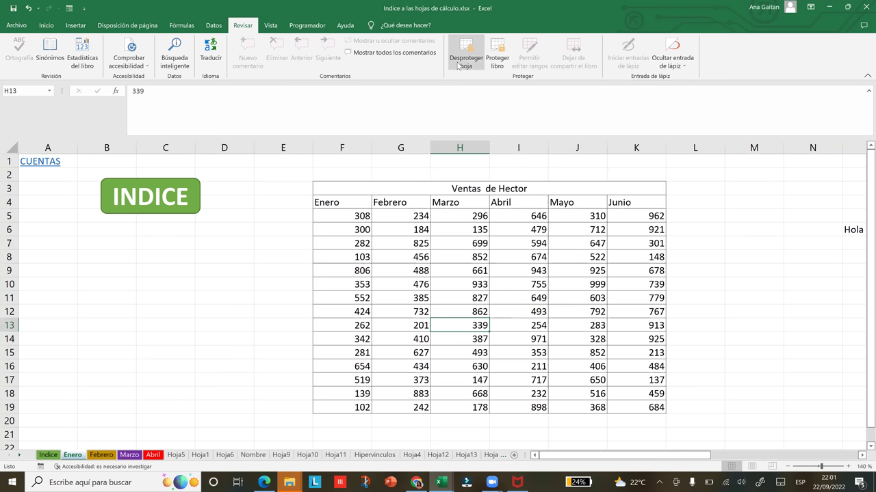
- Try editing several cells, including C10 and column A, dismissing each protection warning
double_click(385, 255)
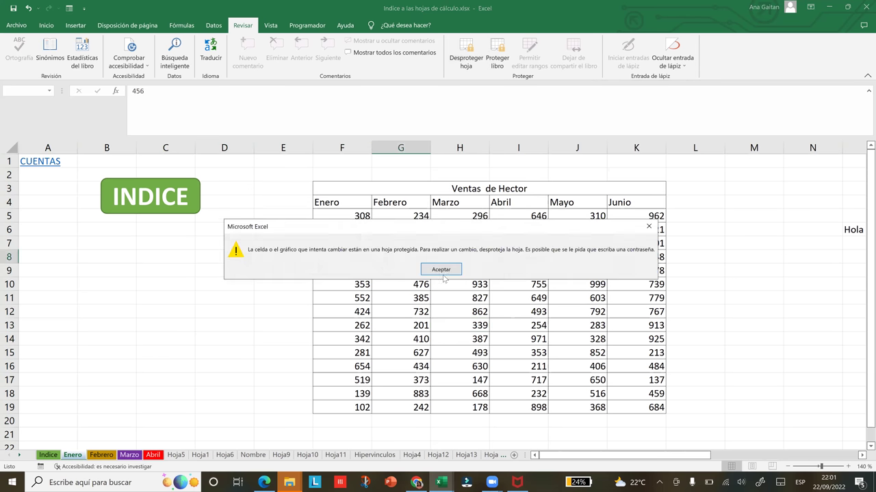
key(Return)
click(146, 287)
double_click(146, 287)
key(Return)
click(75, 269)
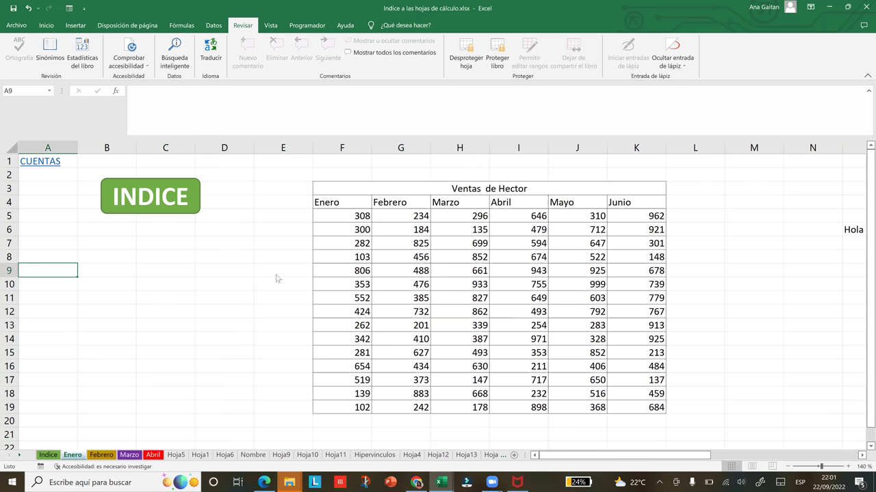
double_click(276, 276)
key(Return)
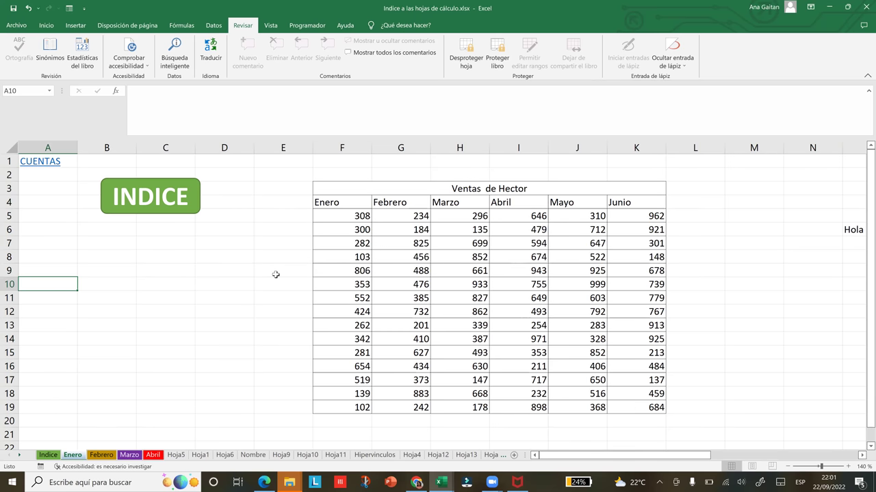
click(211, 337)
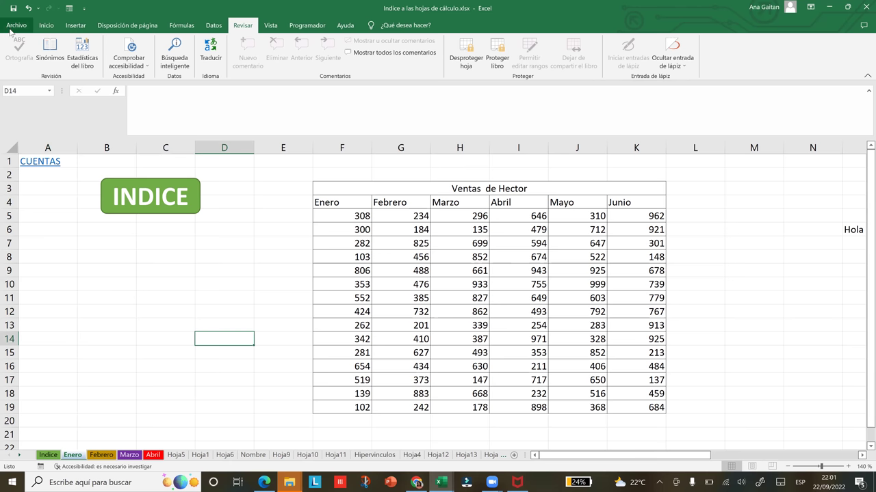
- Start Guardar como from Archivo and choose the pinned clase 22 folder
click(11, 29)
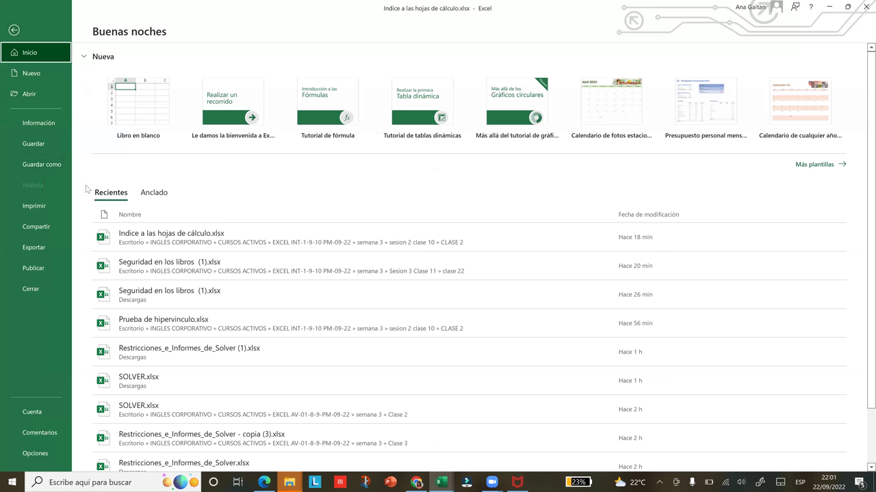
click(42, 167)
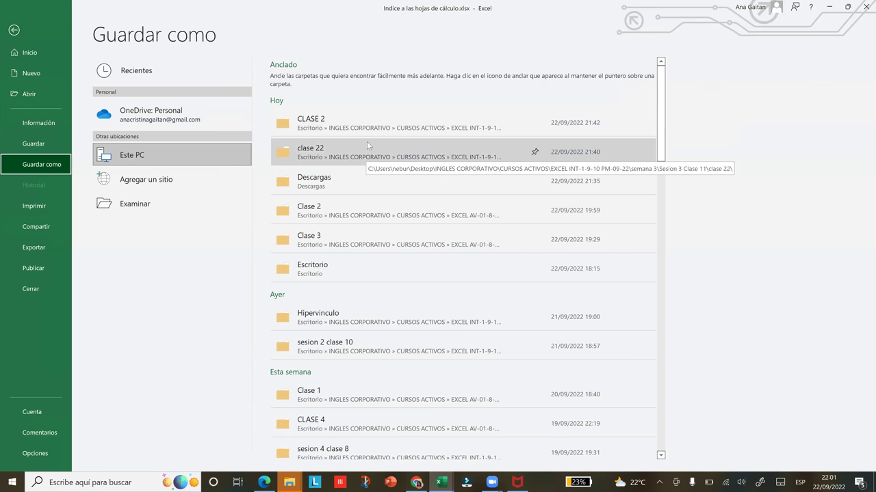
click(368, 146)
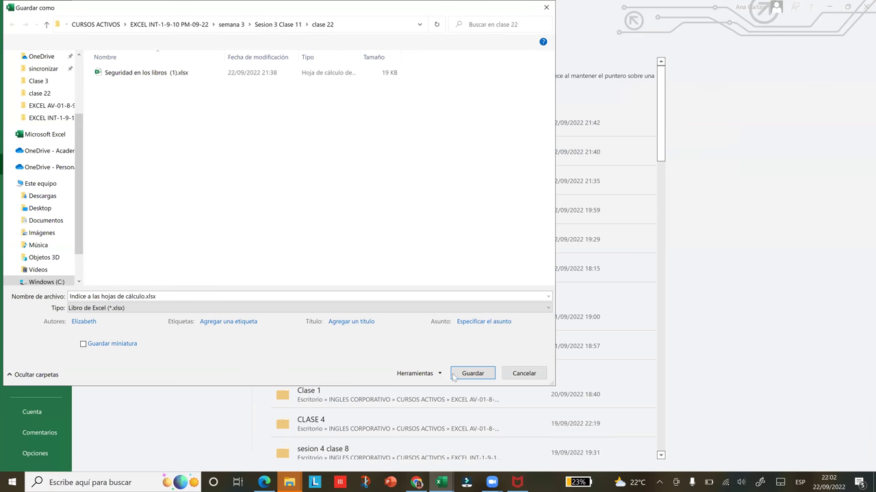
- In Opciones generales, set an opening password and a writing password and accept
click(440, 374)
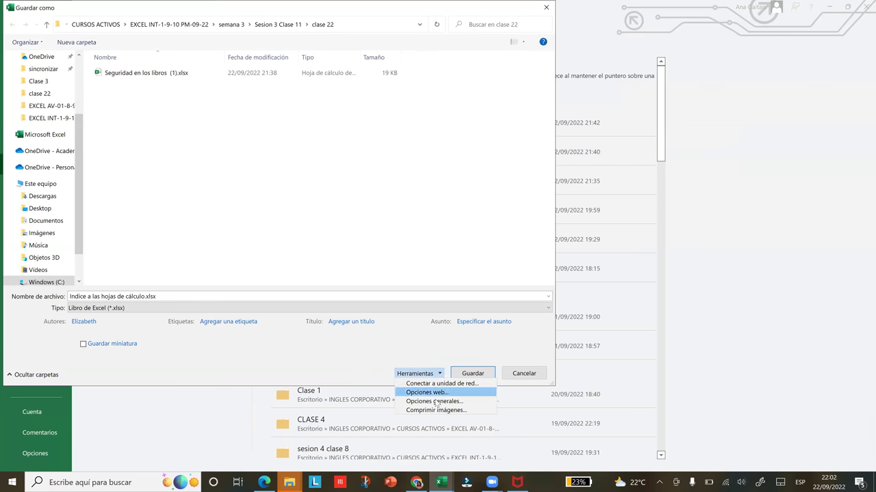
key(Return)
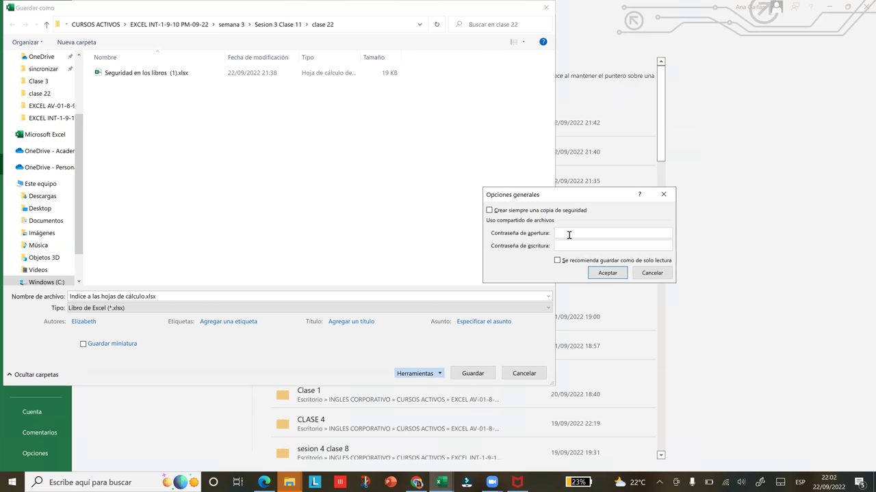
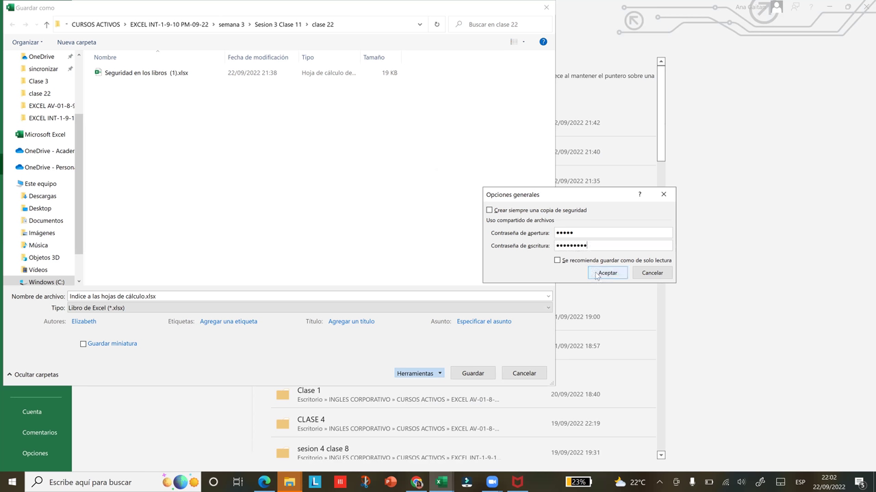
click(595, 275)
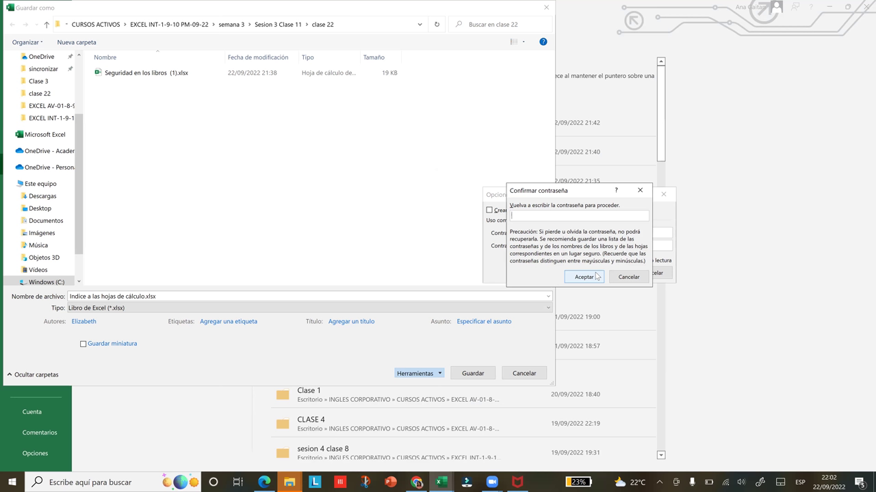
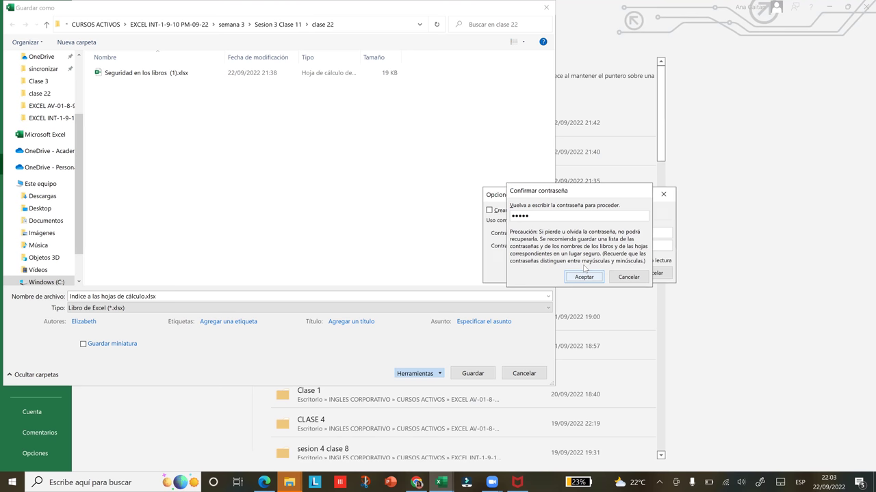
- Re-enter the opening and write password confirmations, then dismiss the passwords-not-identical warning
click(585, 279)
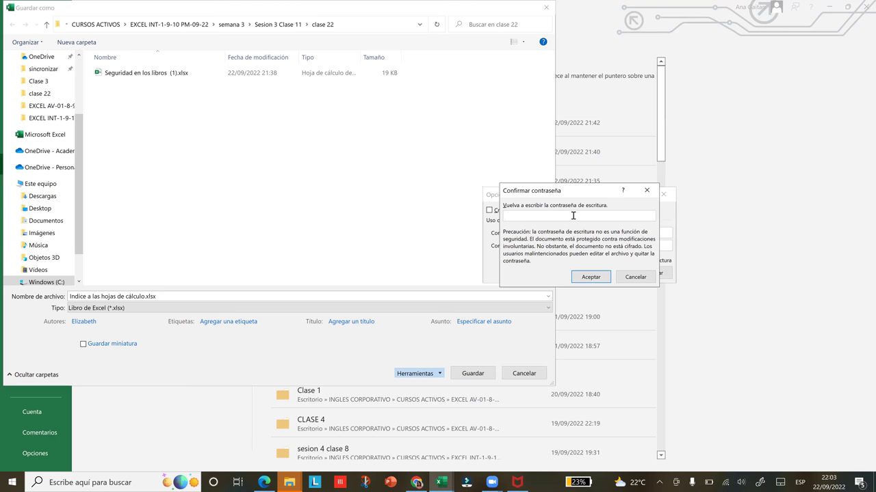
key(Return)
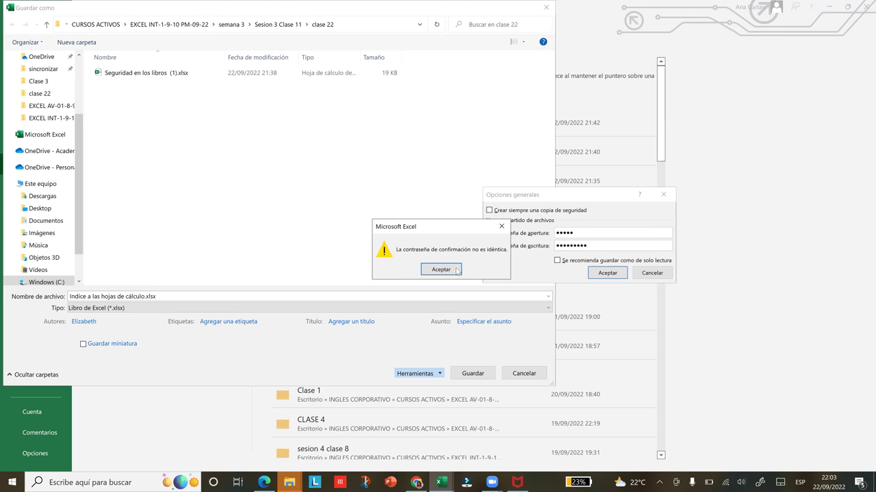
click(457, 271)
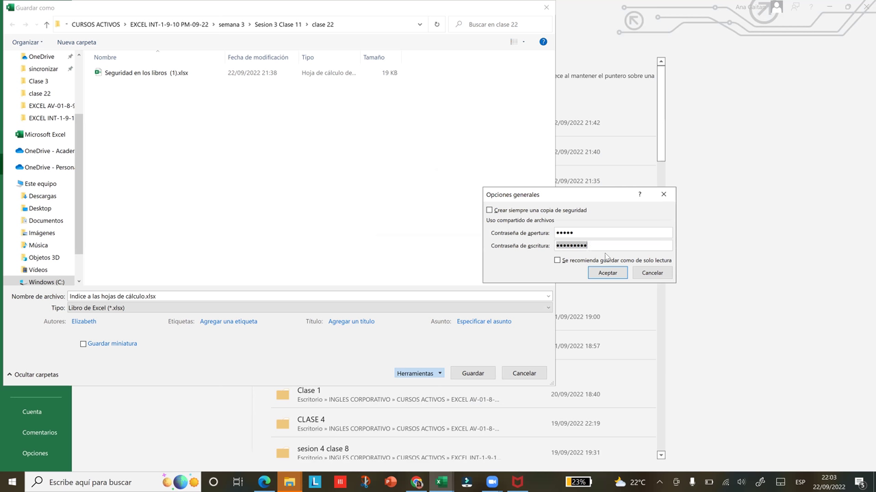
- Retry with a changed write password, hit another mismatch, and cancel the password options
click(608, 273)
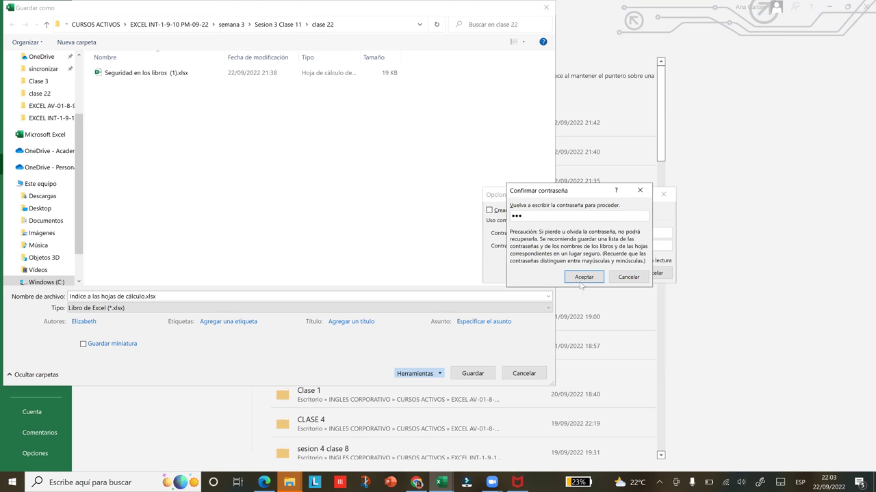
click(582, 279)
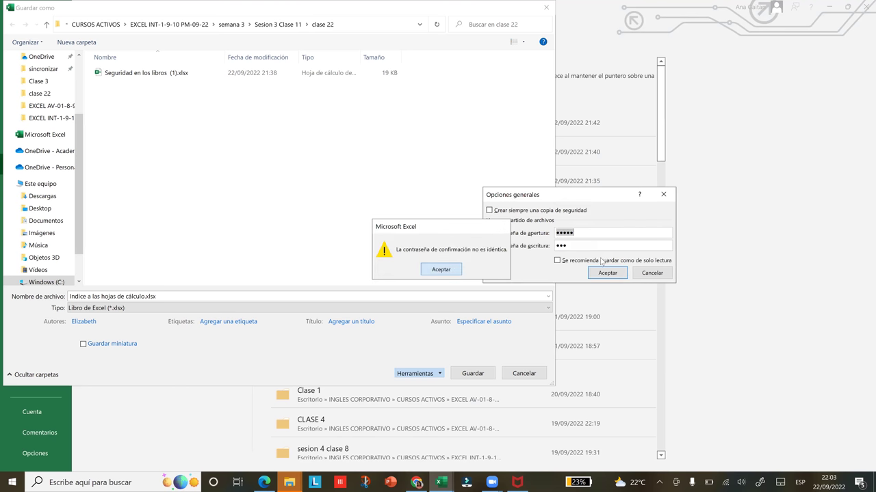
click(448, 271)
key(BackSpace)
key(BackSpace)
key(BackSpace)
click(651, 272)
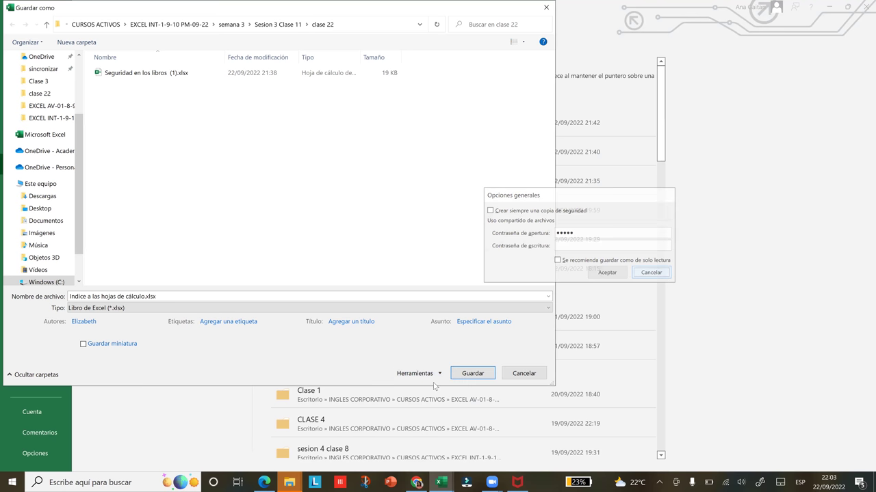
- Redo Opciones generales with matching opening and write passwords, then save the workbook to clase 22
click(429, 373)
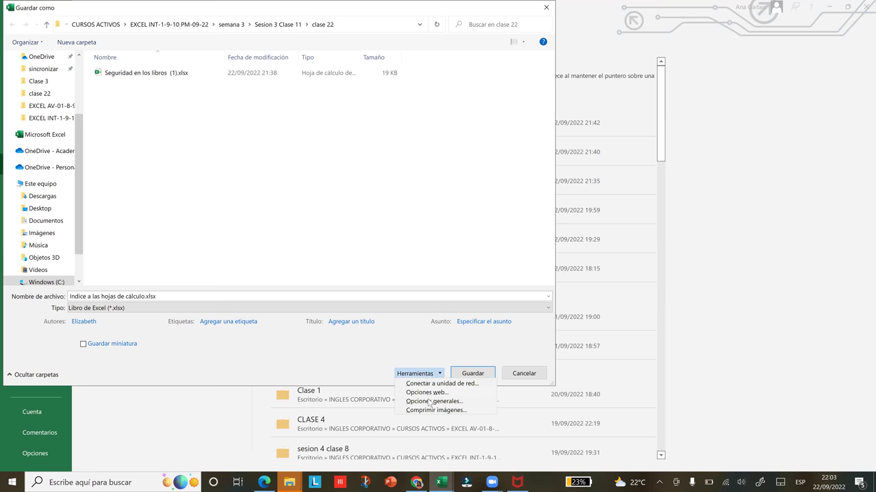
click(429, 402)
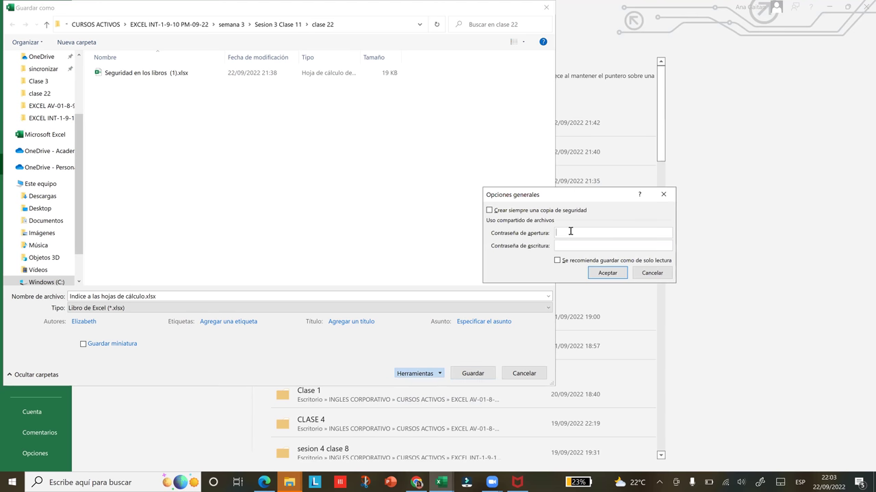
text(•••••)
text(•••)
click(605, 273)
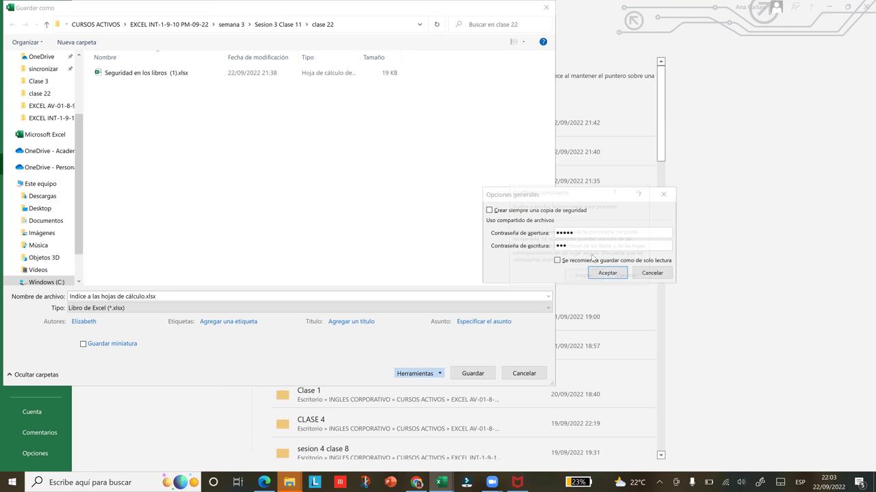
text(•••••)
click(588, 278)
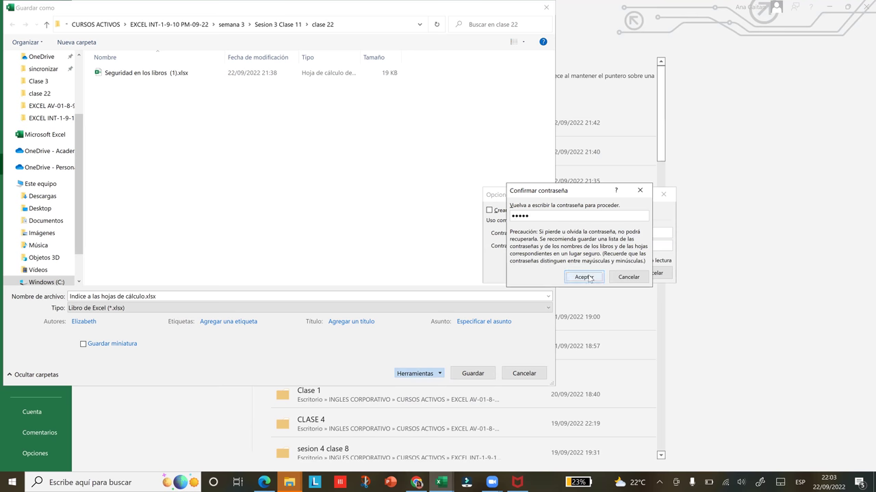
text(••••)
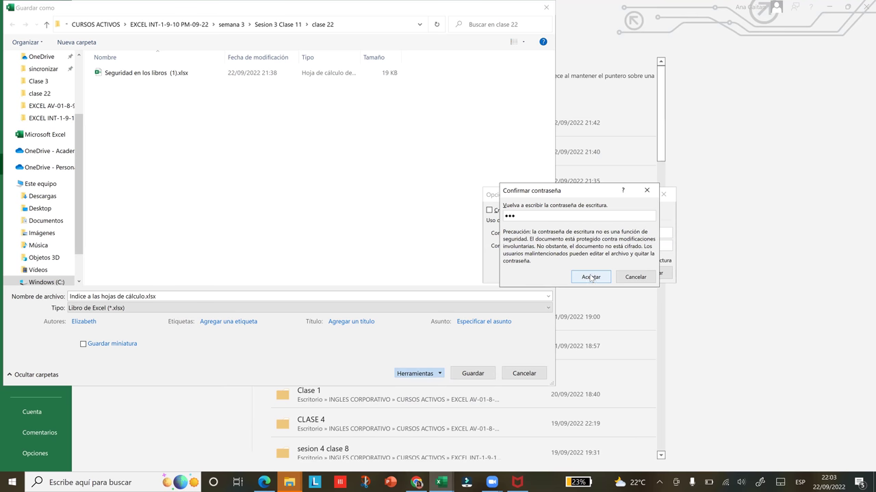
click(590, 277)
click(592, 275)
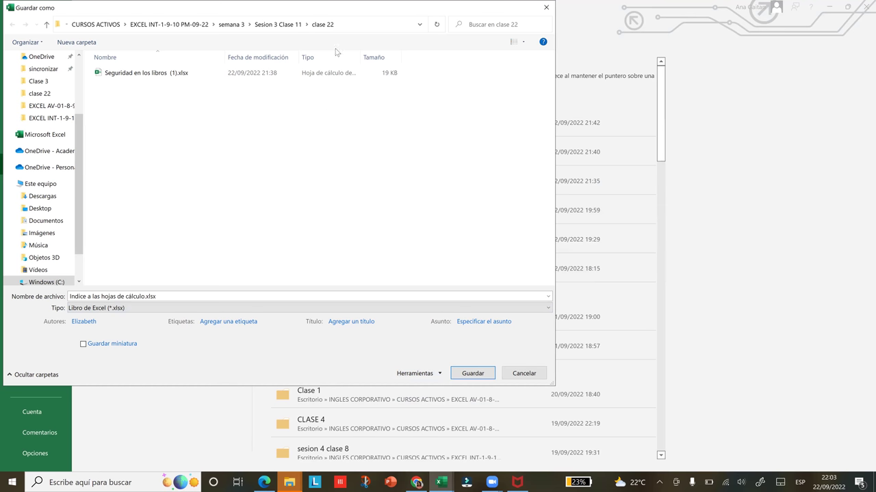
click(472, 375)
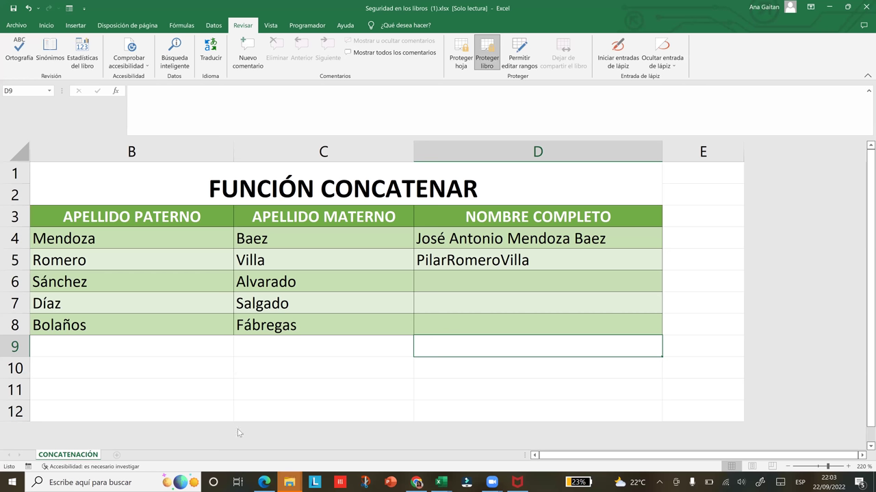
- In File Explorer, go to CURSOS ACTIVOS > EXCEL INT-1-9-10 PM-09-22 > semana 3 > Sesion 3 Clase 11 > clase 22
click(289, 483)
click(198, 437)
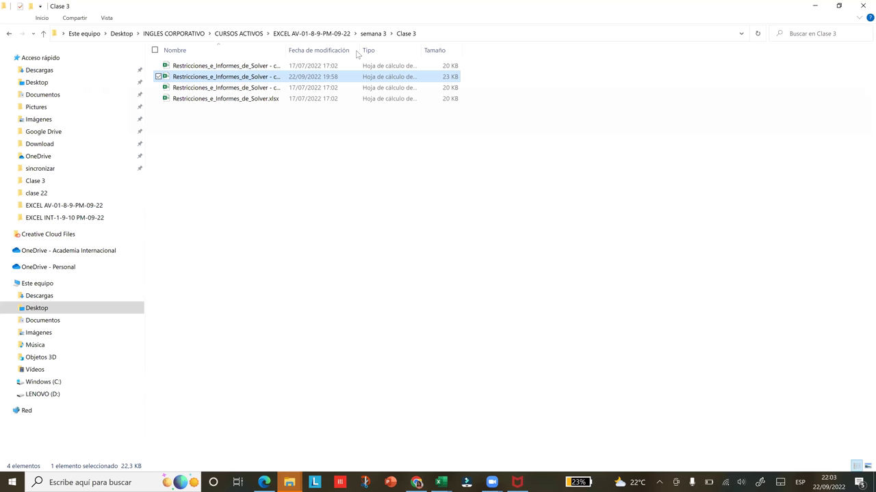
click(239, 33)
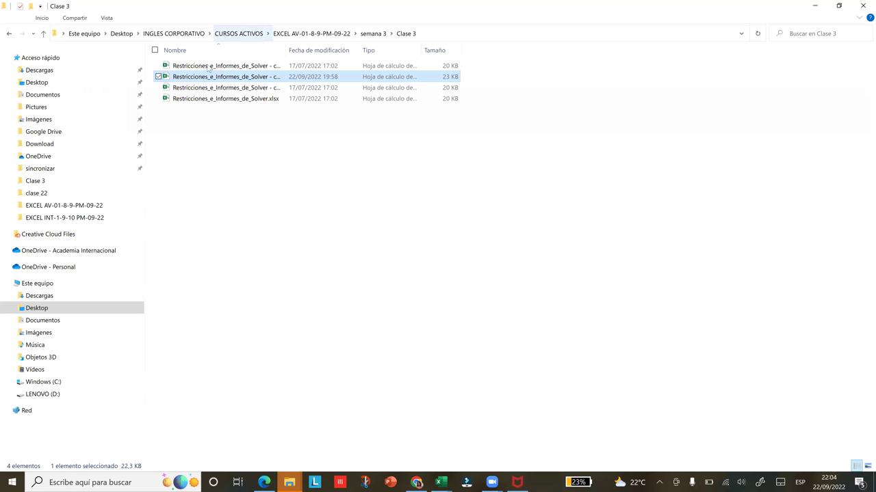
click(197, 78)
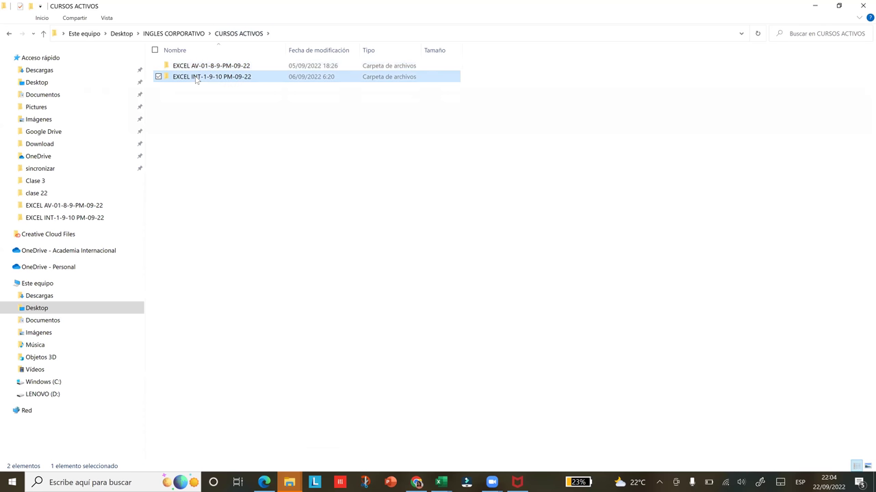
double_click(197, 78)
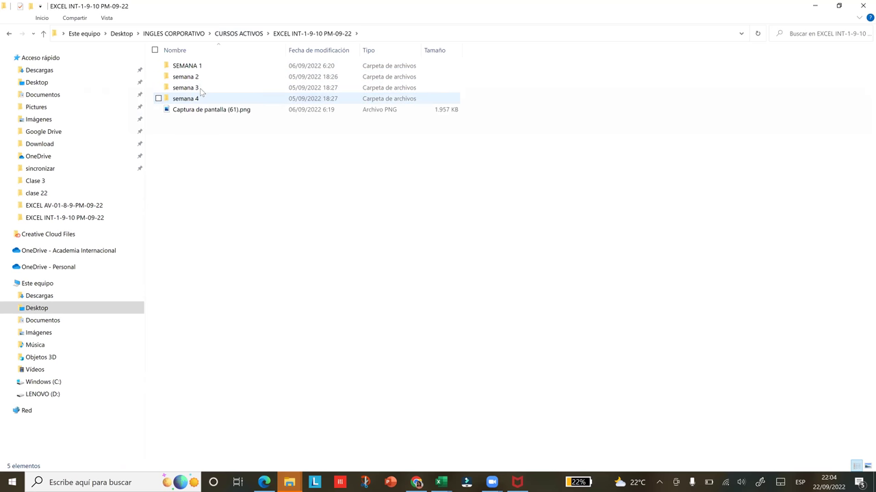
double_click(202, 89)
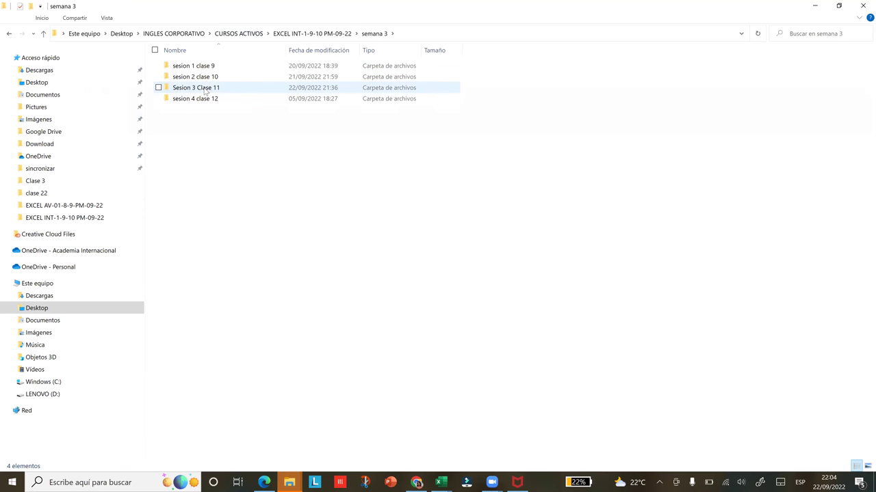
double_click(208, 88)
double_click(215, 77)
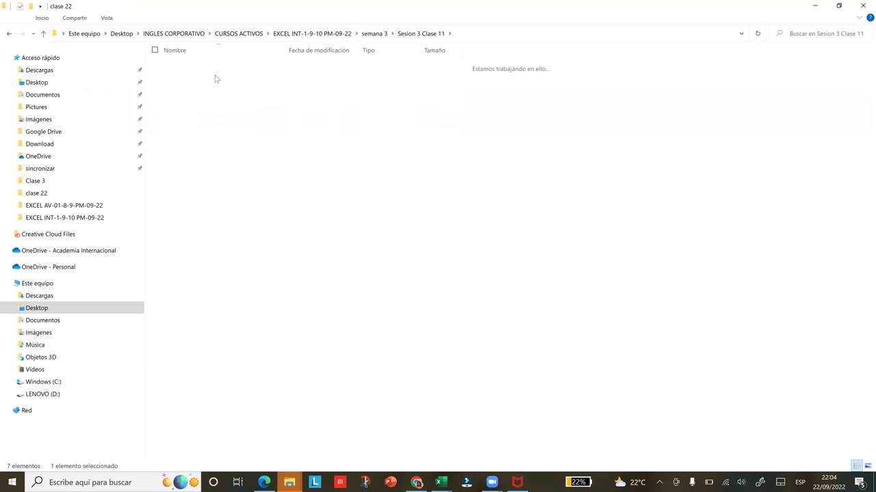
- Rename Indice a las hojas de cálculo.xlsx to hola.xlsx and select it
click(217, 66)
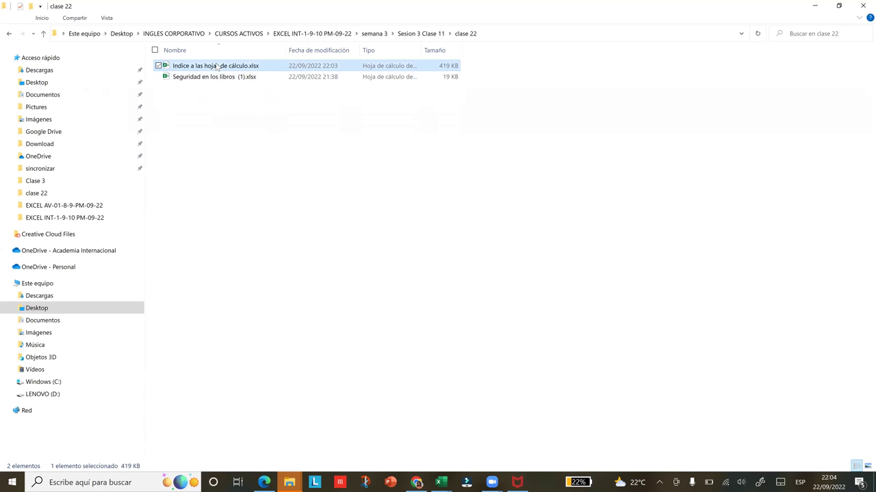
right_click(217, 66)
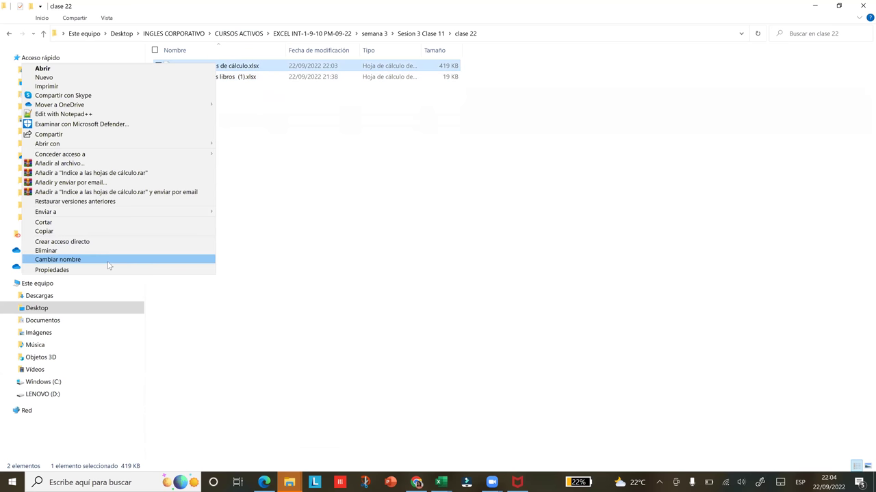
click(107, 264)
text(hola)
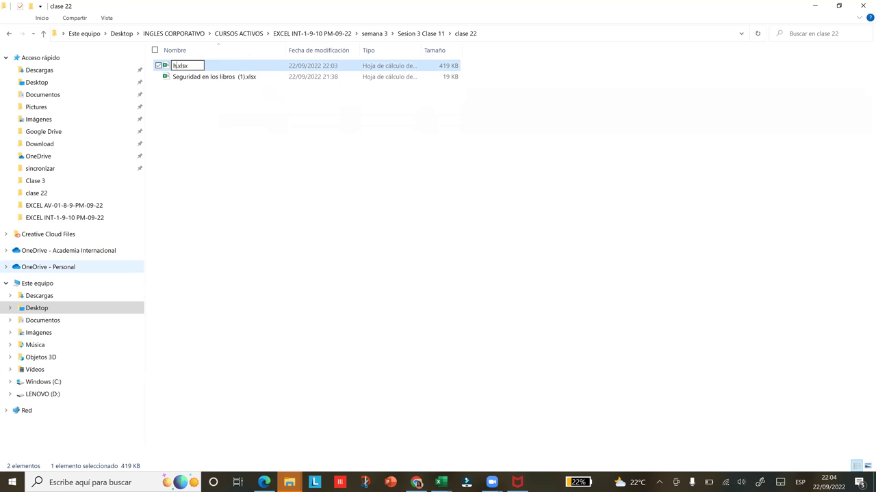
key(Return)
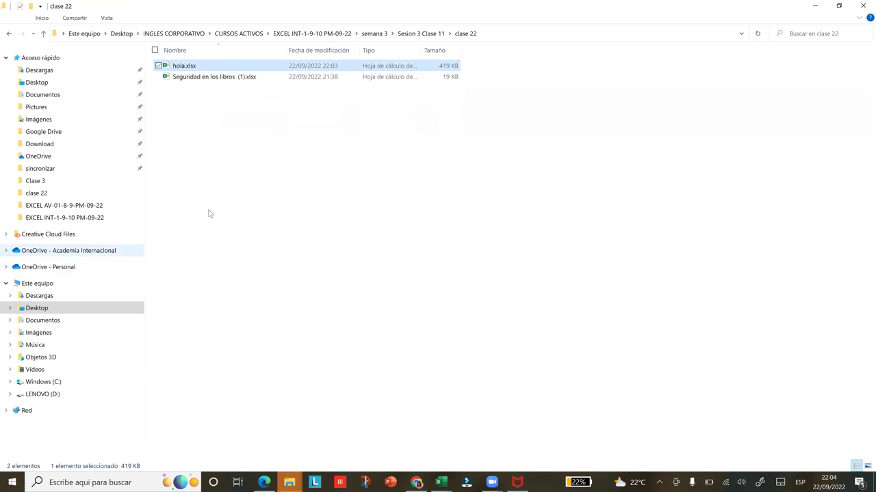
click(210, 214)
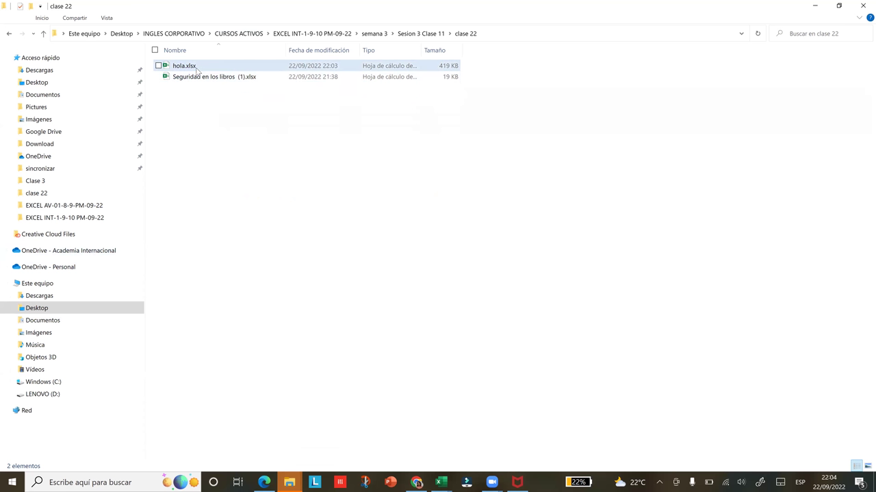
click(197, 69)
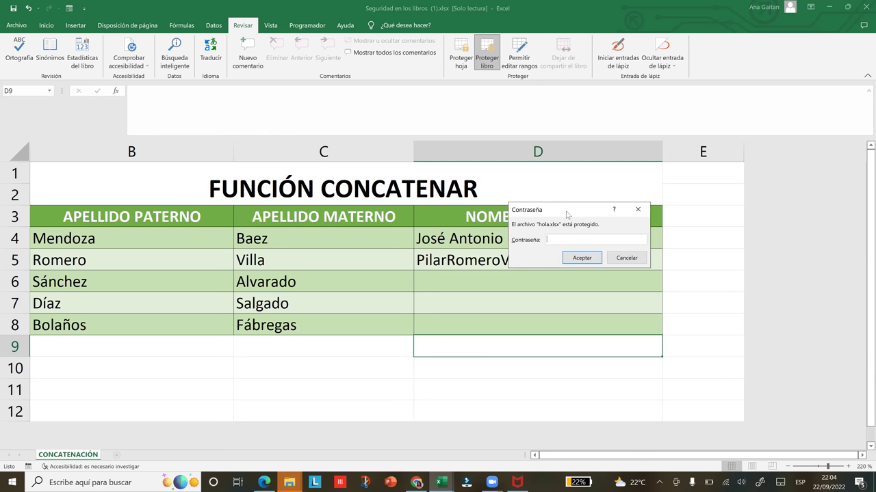
- Move the Contraseña prompt aside, then enter the opening password and the write-access password for hola.xlsx
drag(566, 215, 609, 203)
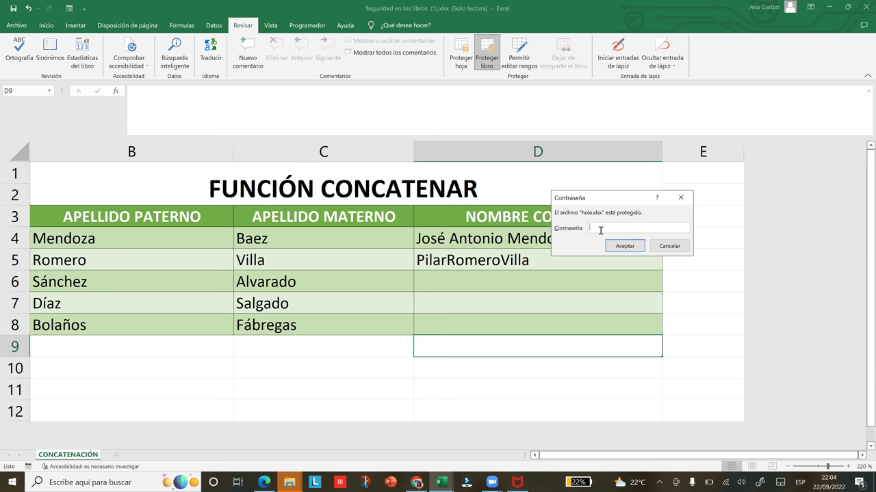
key(Return)
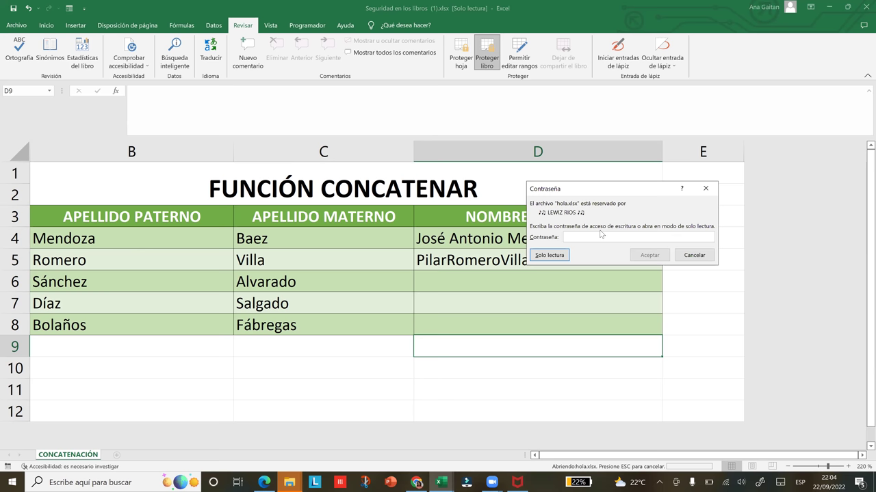
key(Return)
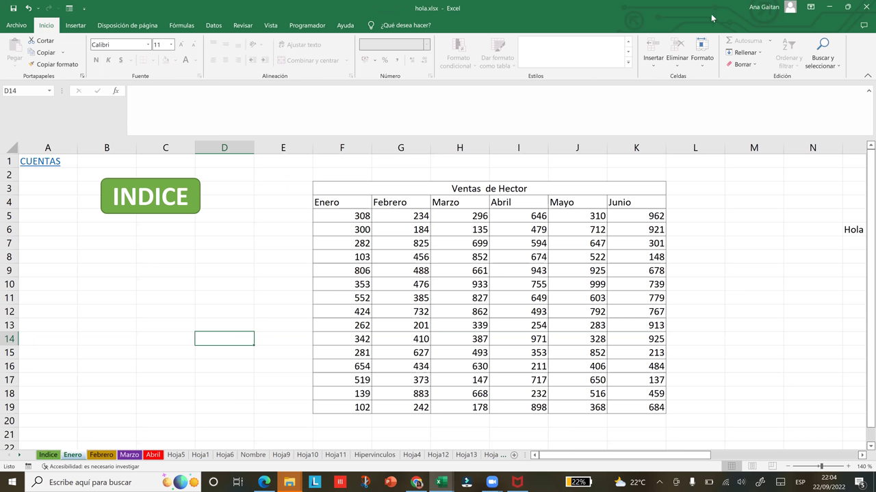
- Switch to the Indice sheet and dismiss the protected-sheet warning after trying to edit its title
click(238, 281)
click(372, 332)
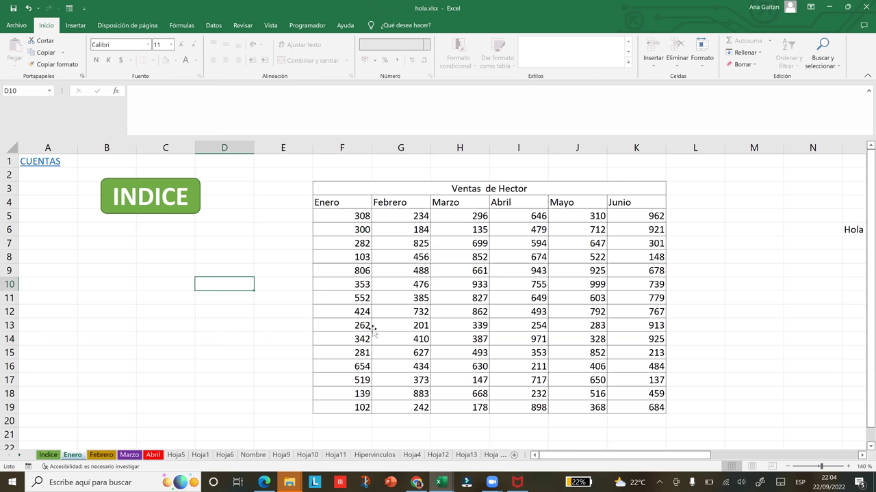
click(45, 457)
click(280, 267)
click(306, 198)
ctrl+scroll(306, 199, up, 4)
double_click(305, 198)
key(Return)
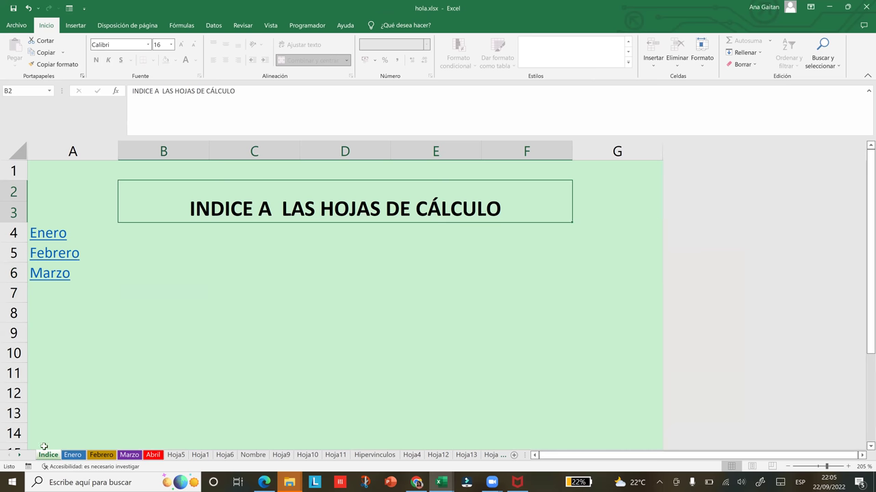
- Follow the Febrero link, return to Indice, and dismiss the protected-sheet warning for cell A2
click(313, 318)
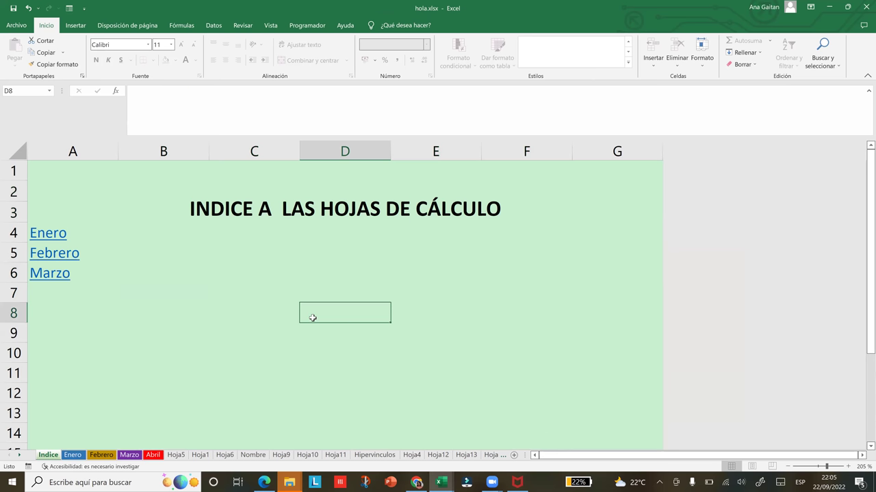
click(61, 260)
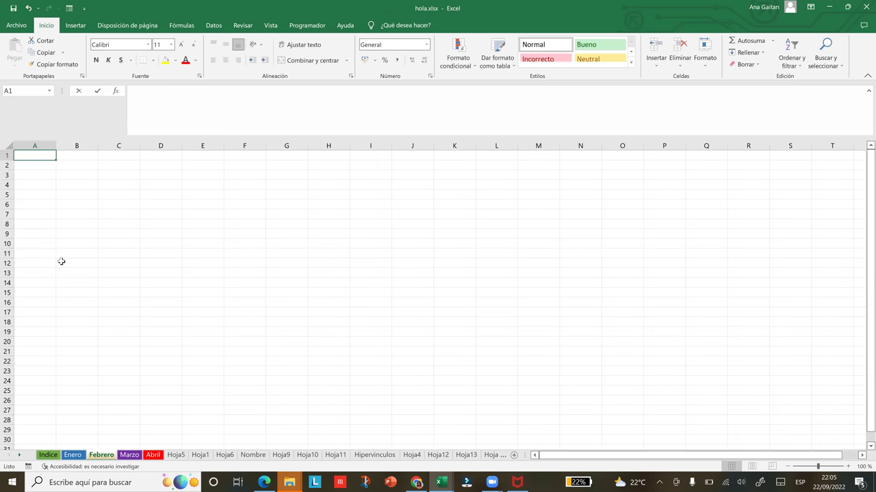
click(45, 455)
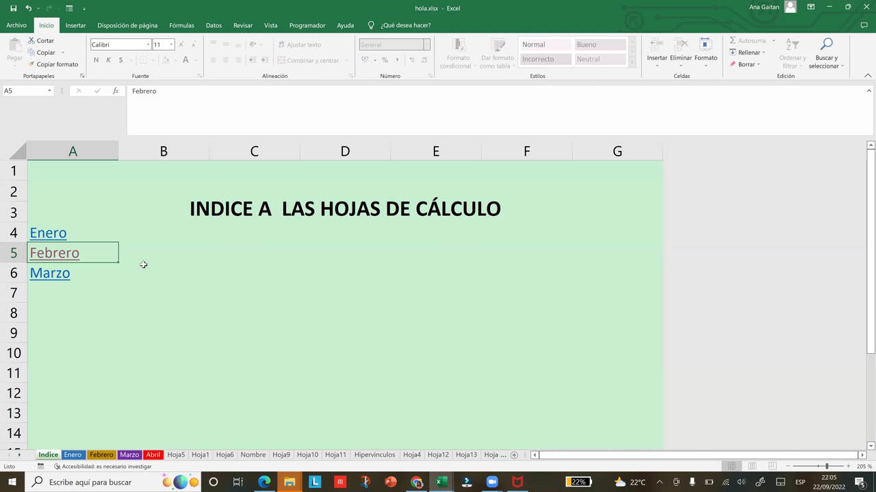
click(117, 192)
double_click(117, 192)
key(Return)
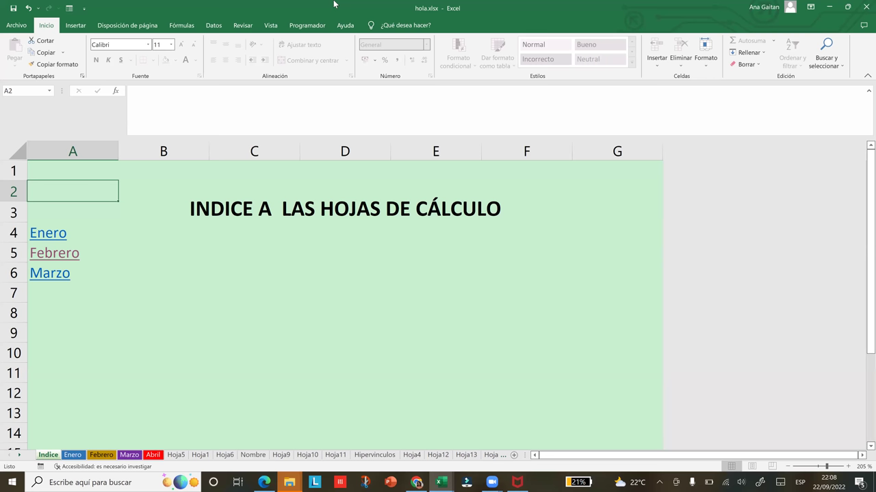
click(218, 225)
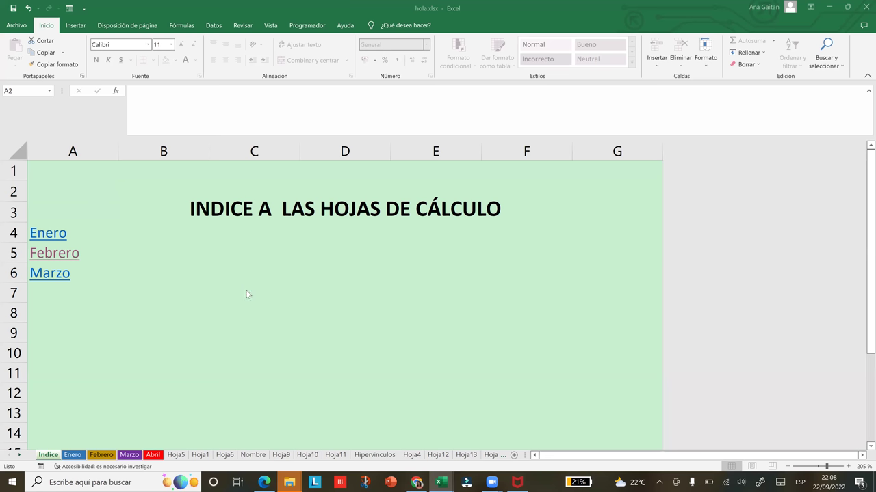
click(225, 221)
click(222, 260)
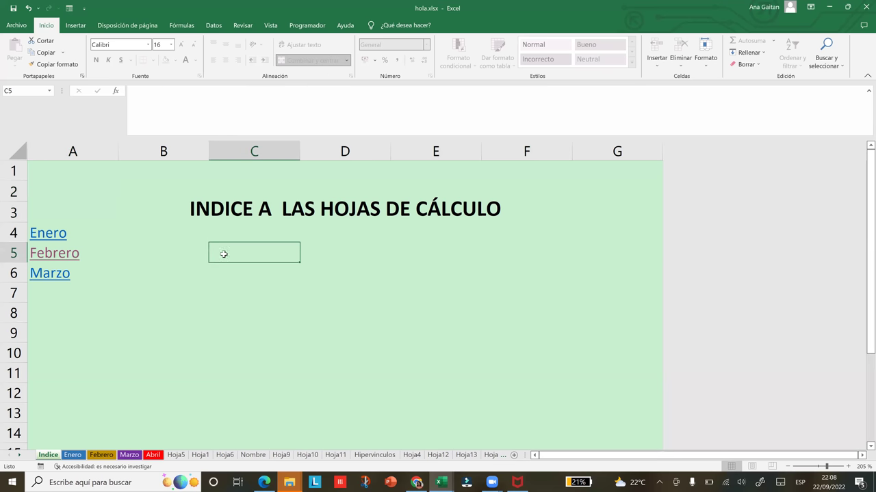
click(227, 220)
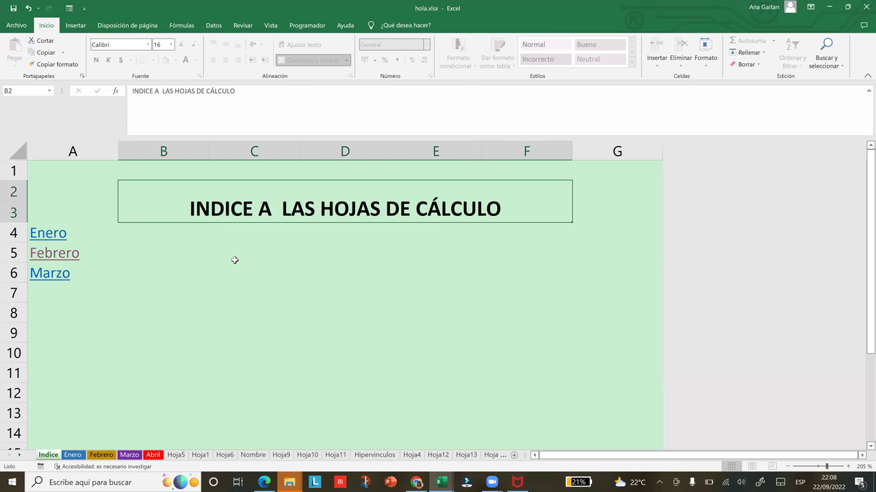
click(232, 258)
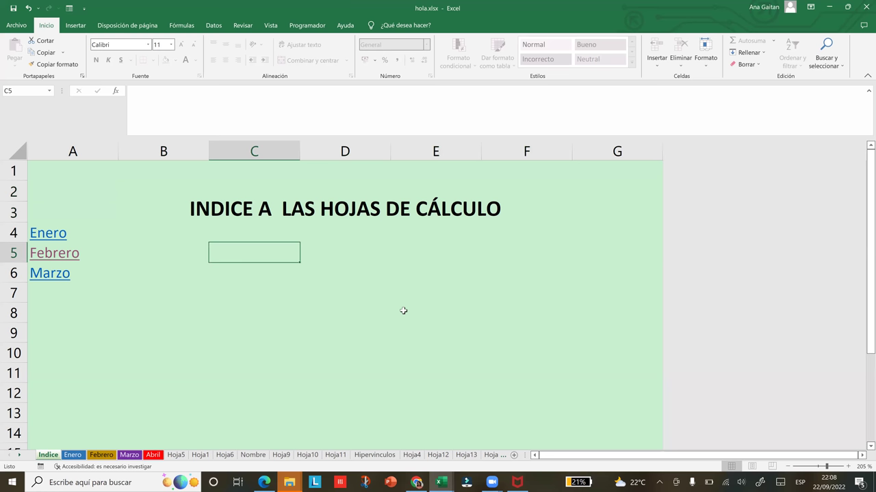
click(407, 251)
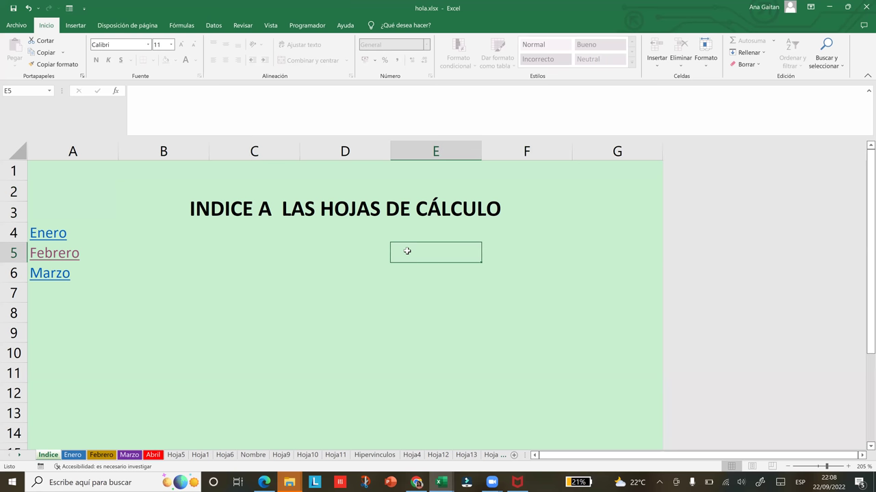